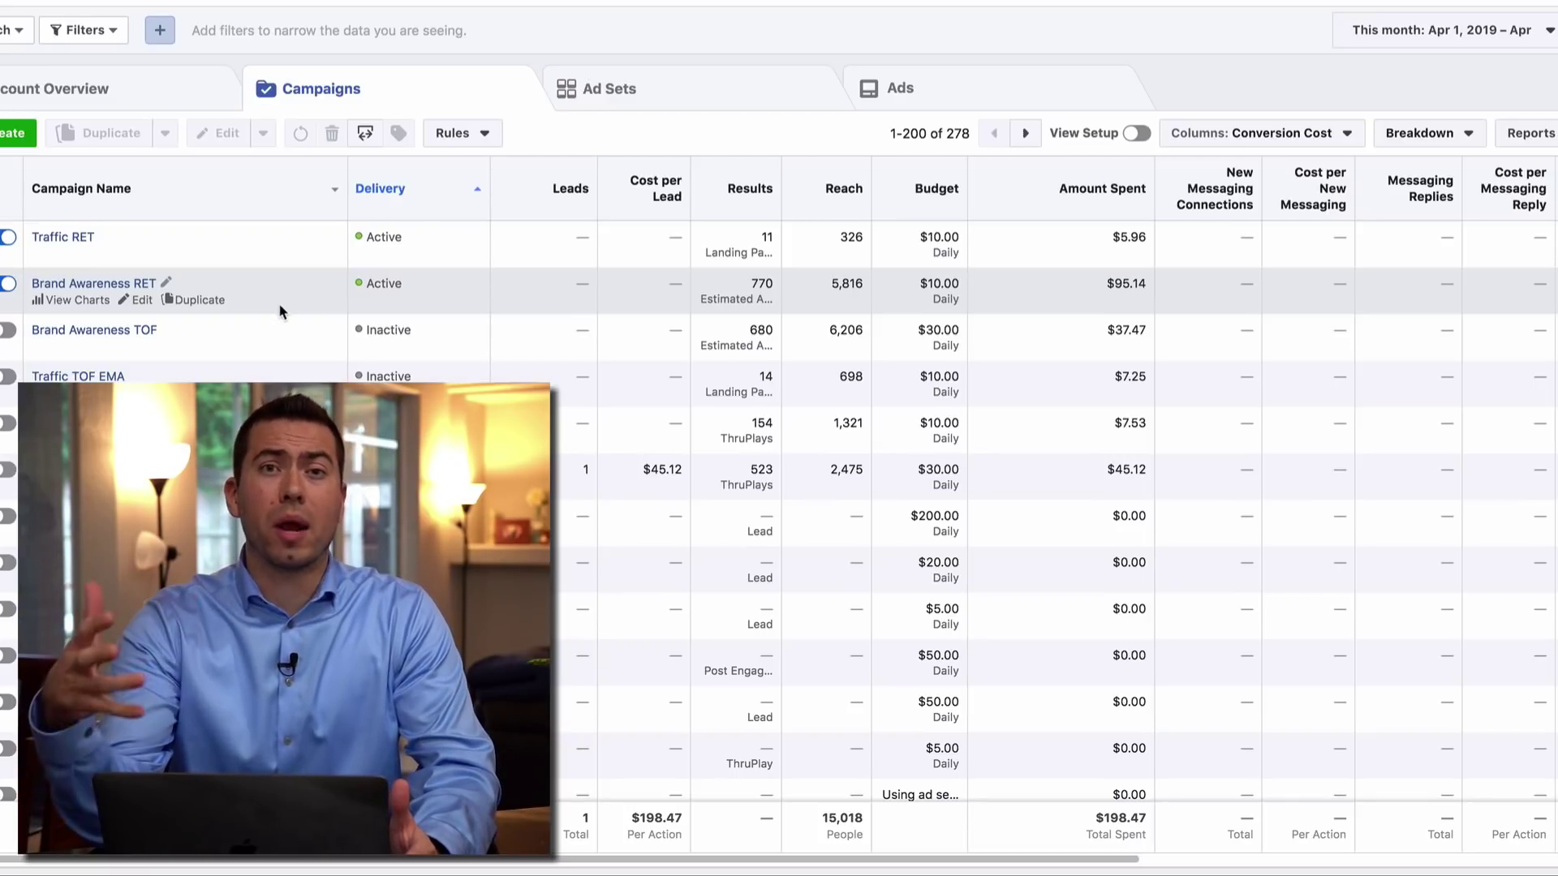
Show the campaigns table with the Delivery column preset, followed by the Performance and Clicks preset
left_click(1348, 133)
left_click(1295, 218)
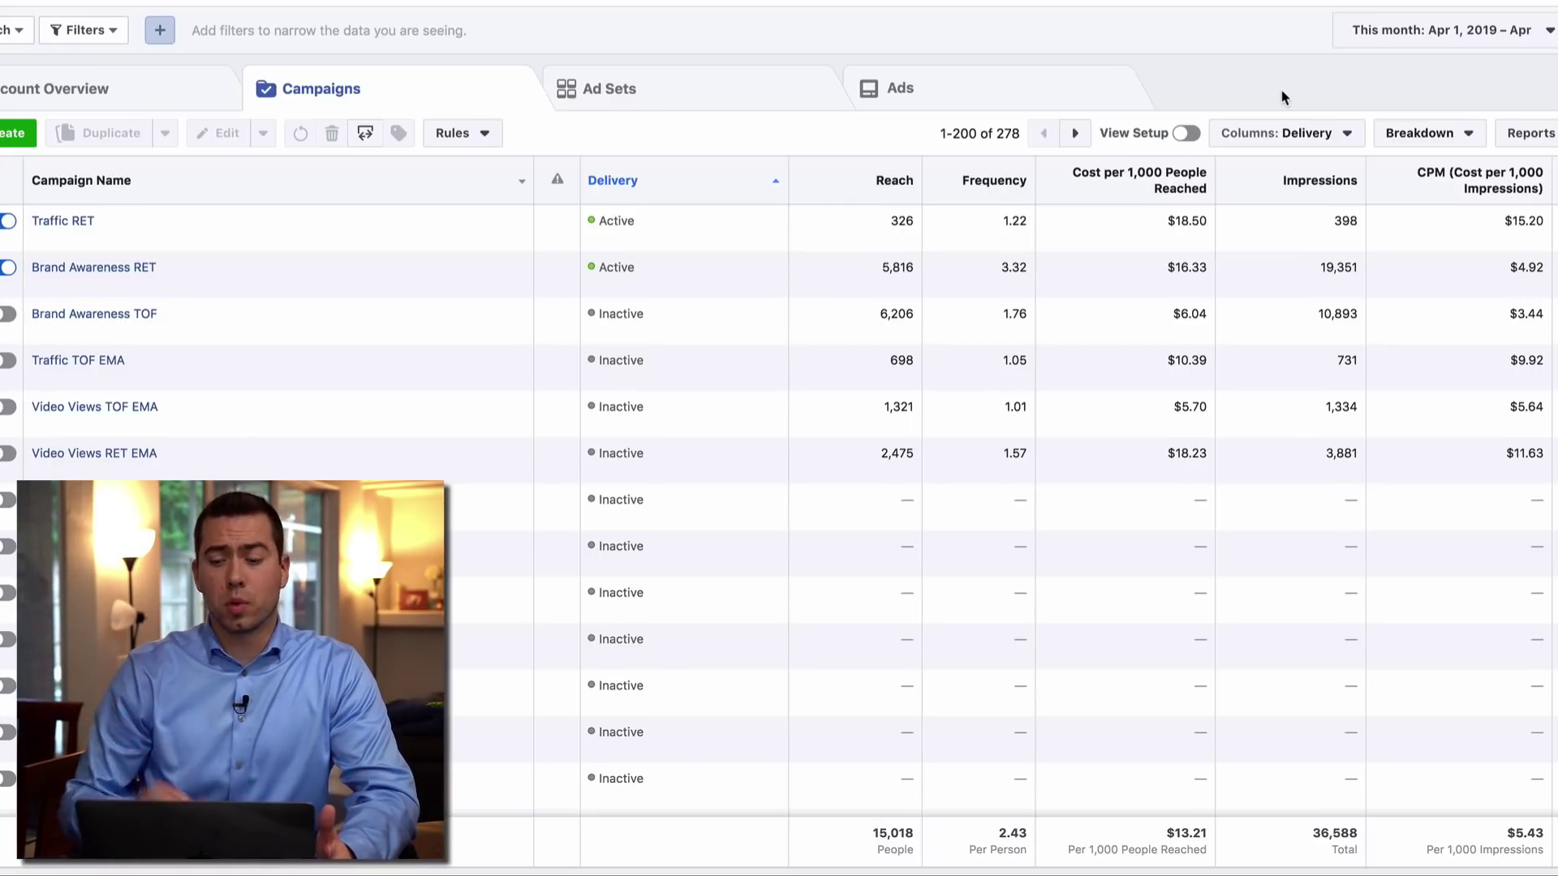
left_click(1300, 135)
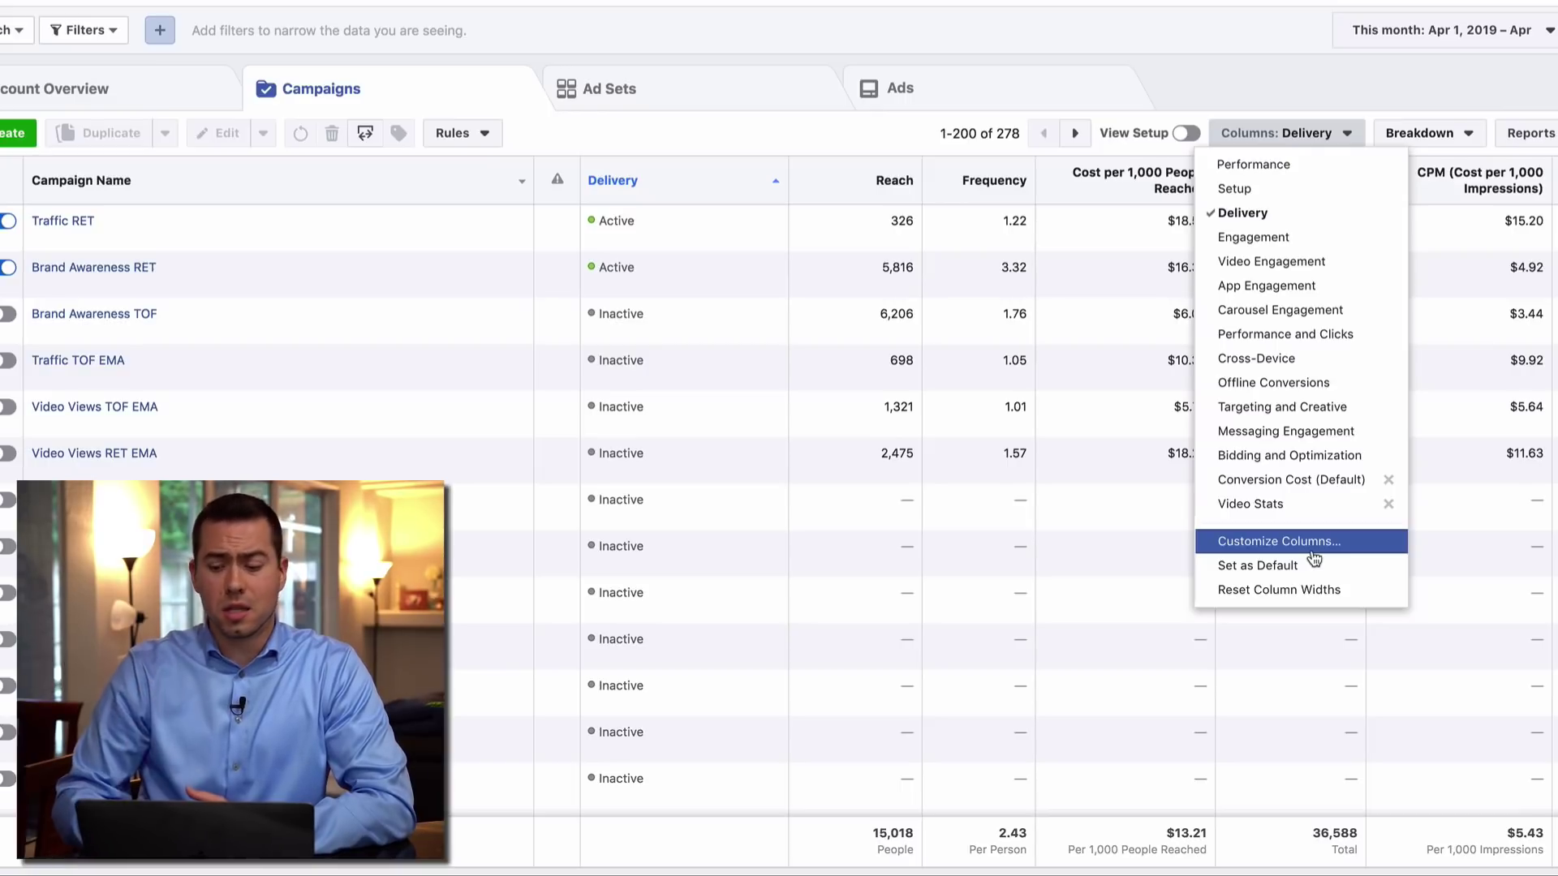
left_click(1330, 336)
scroll(877, 343, "right", 2)
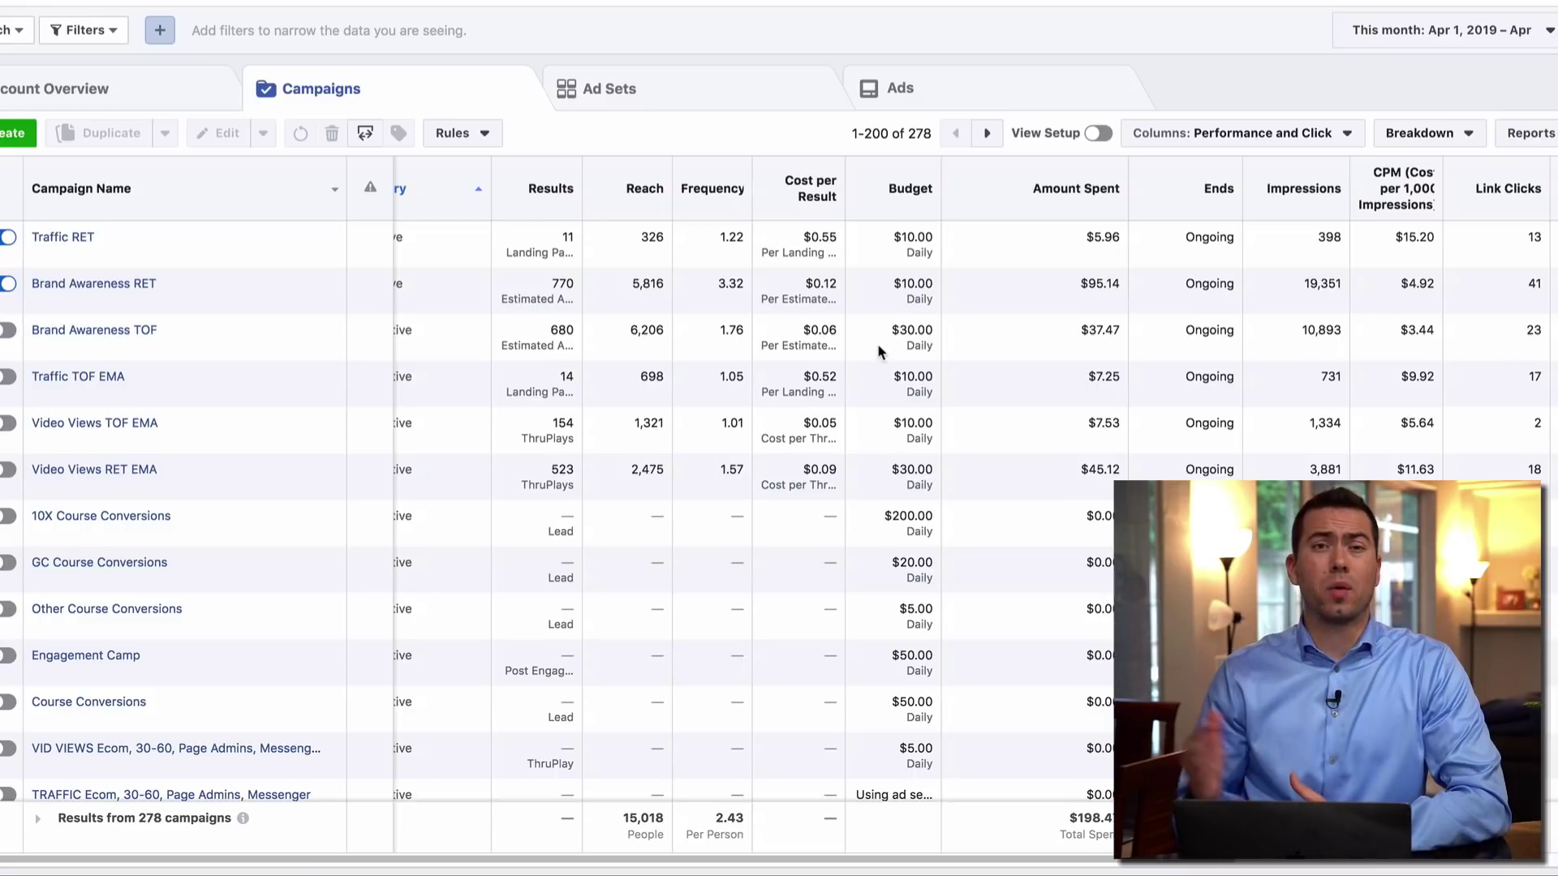
mouse_move(877, 351)
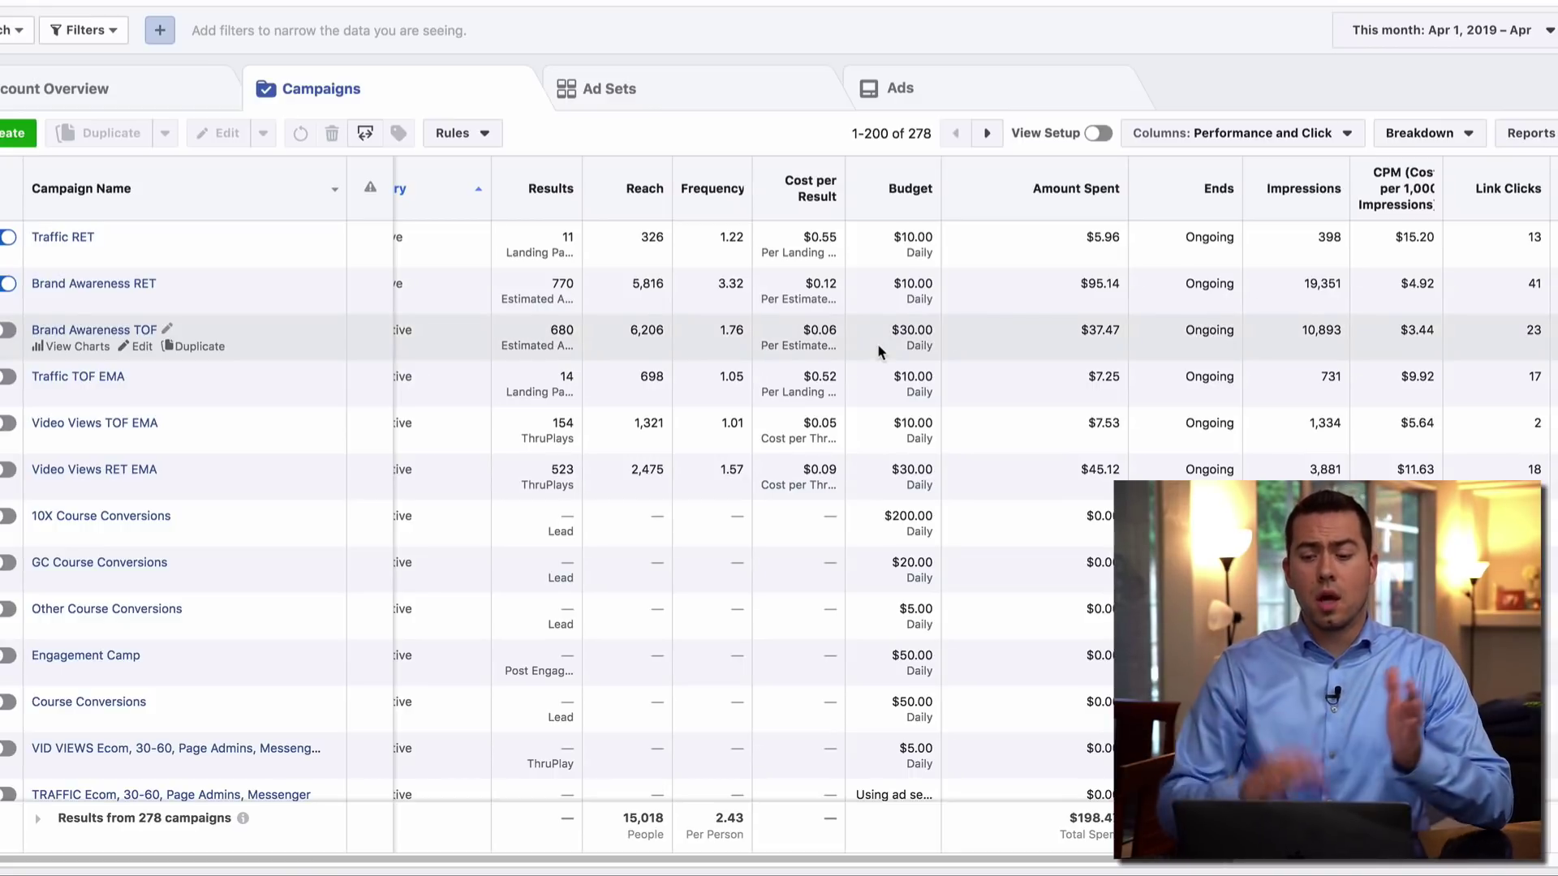
left_click(1237, 134)
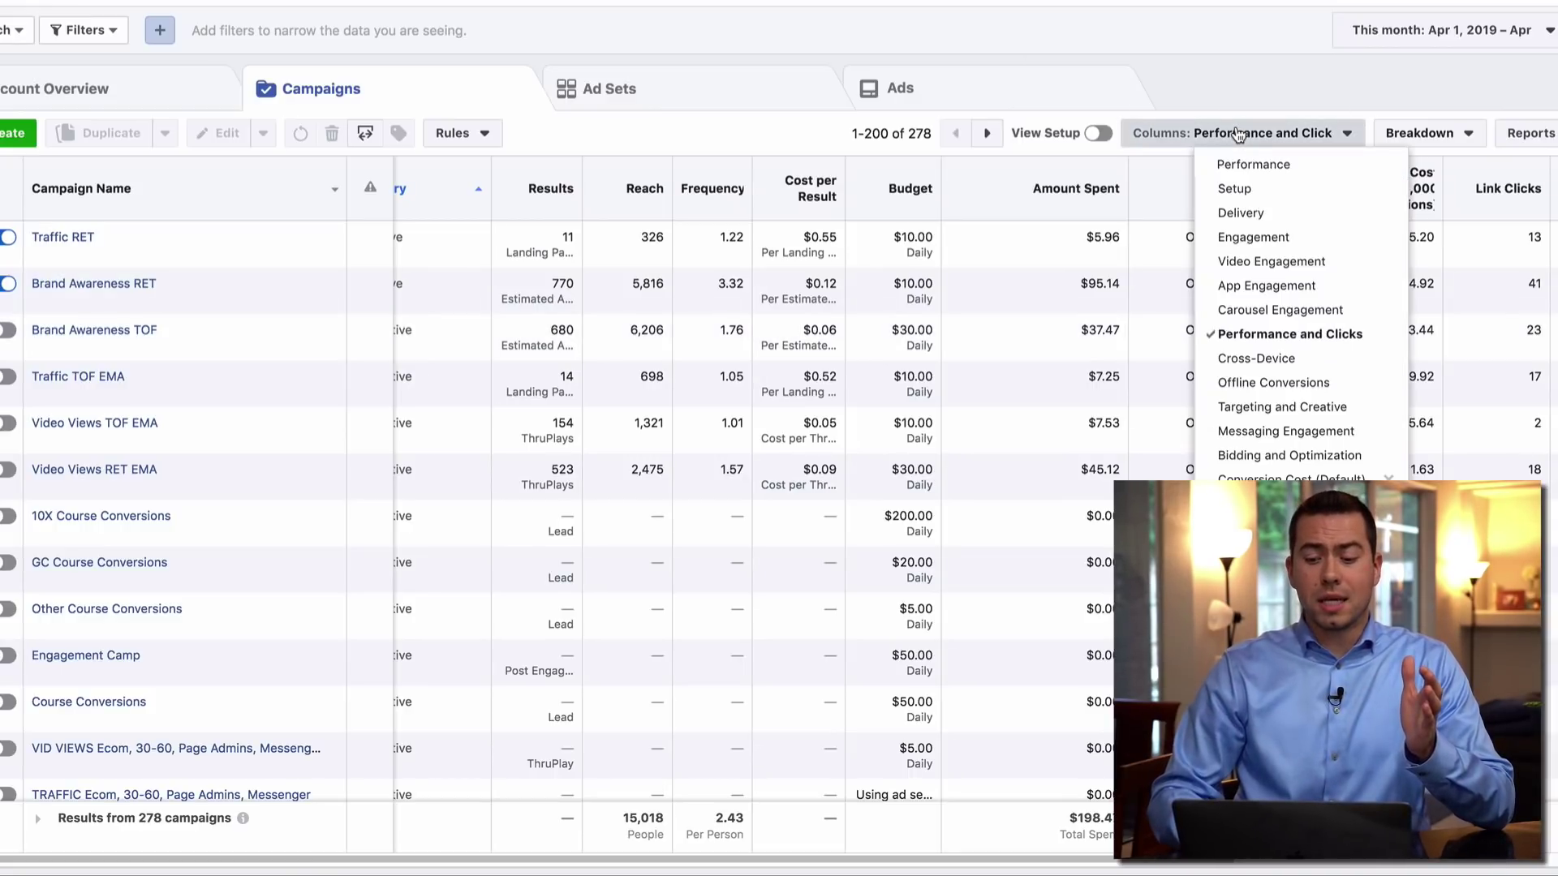
left_click(1225, 72)
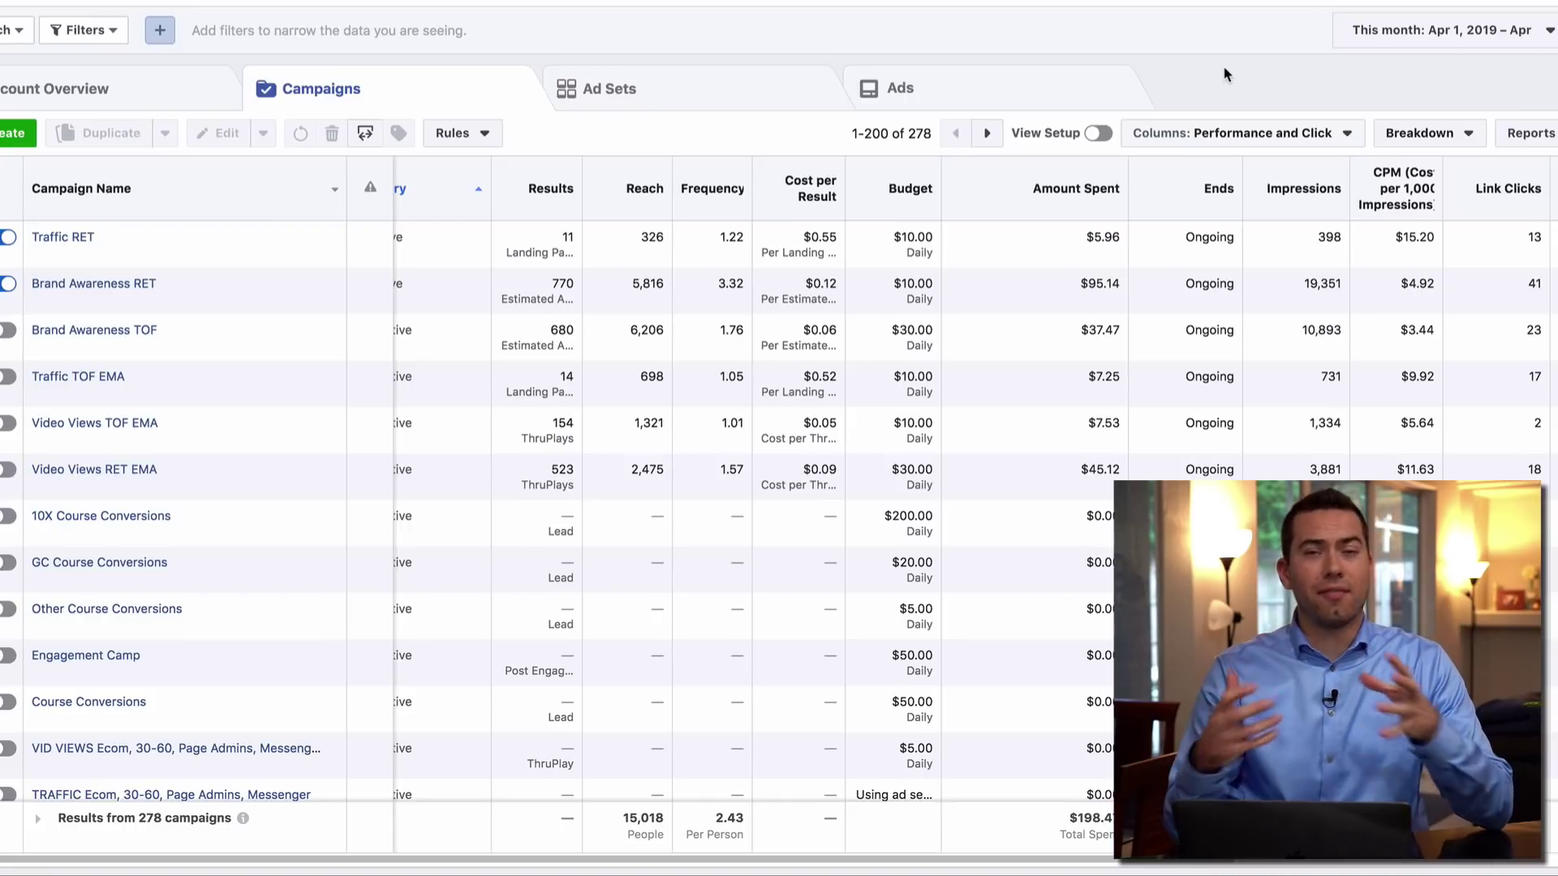
Examine the CPM, cost per link click and link click-through rate of the Traffic RET and Brand Awareness RET campaigns
mouse_move(869, 441)
scroll(866, 442, "right", 1)
scroll(866, 442, "right", 5)
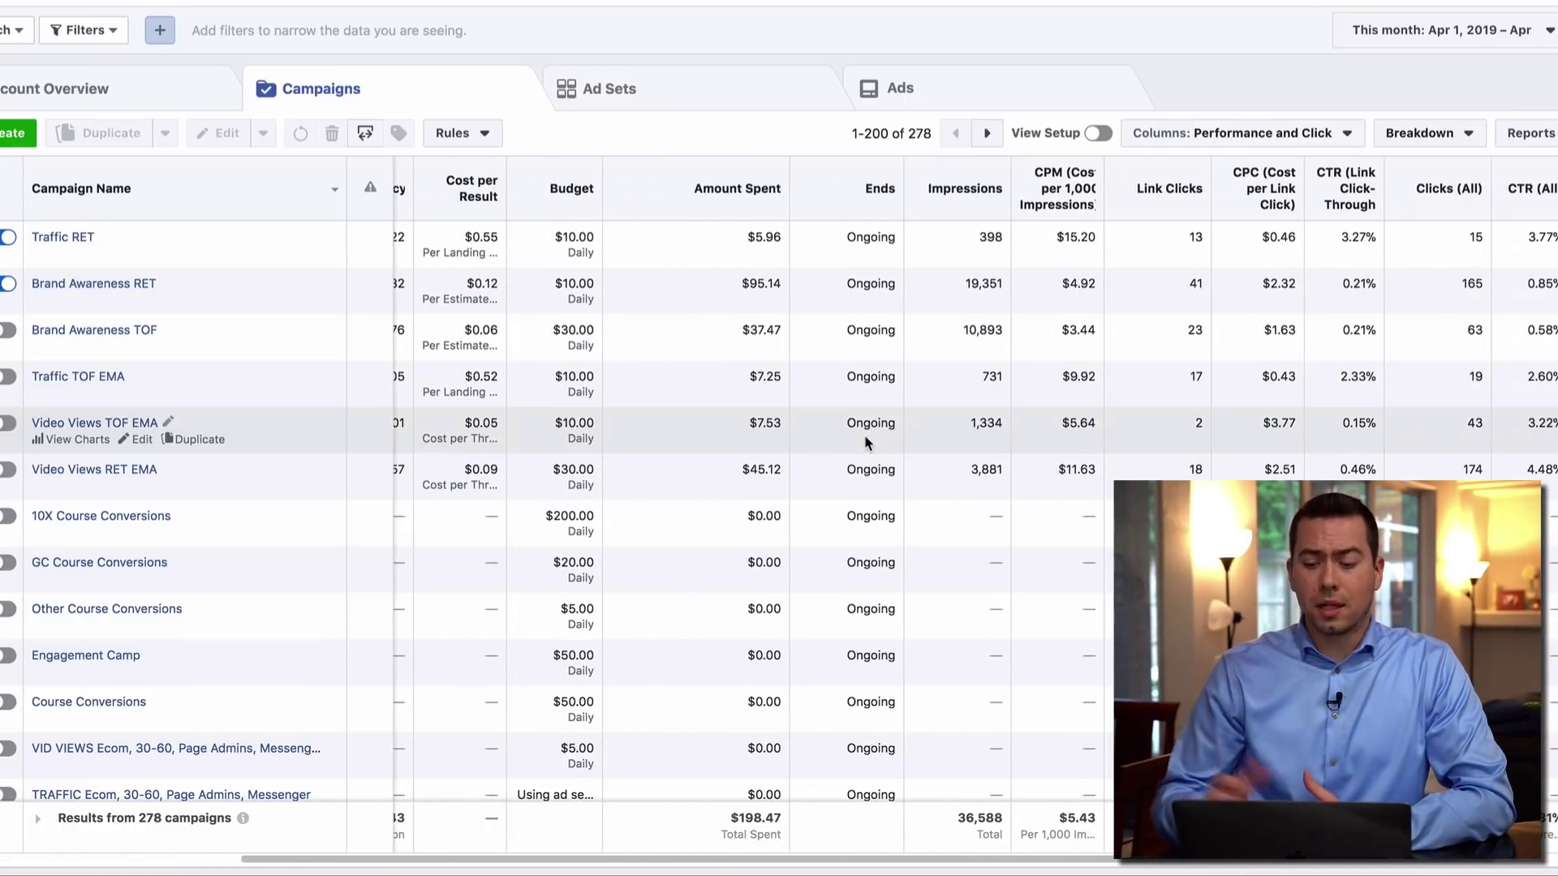
scroll(866, 442, "right", 1)
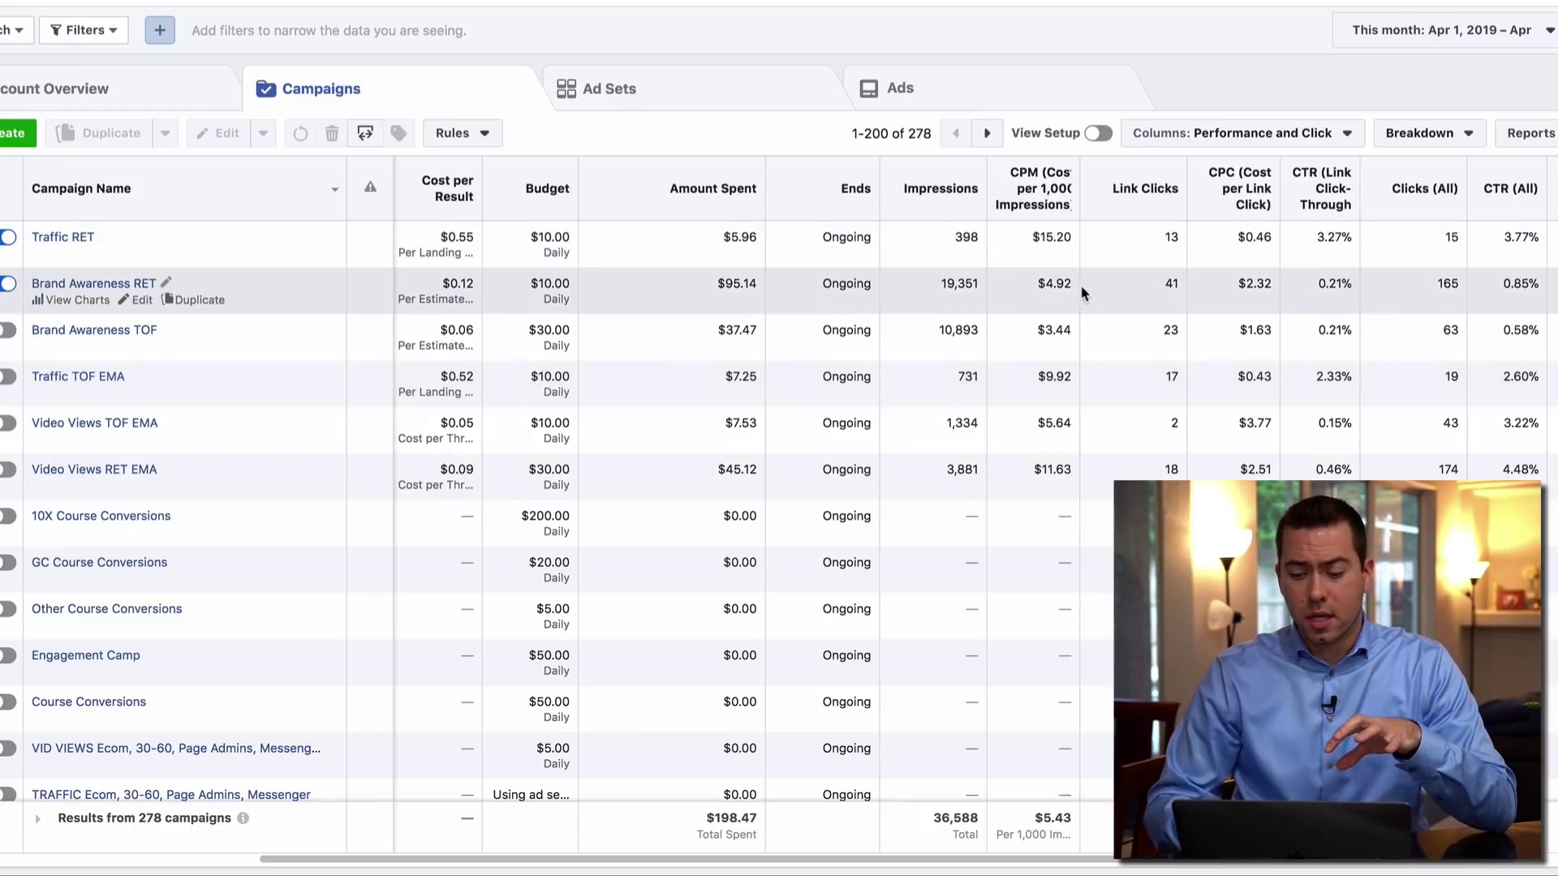
scroll(1087, 247, "right", 2)
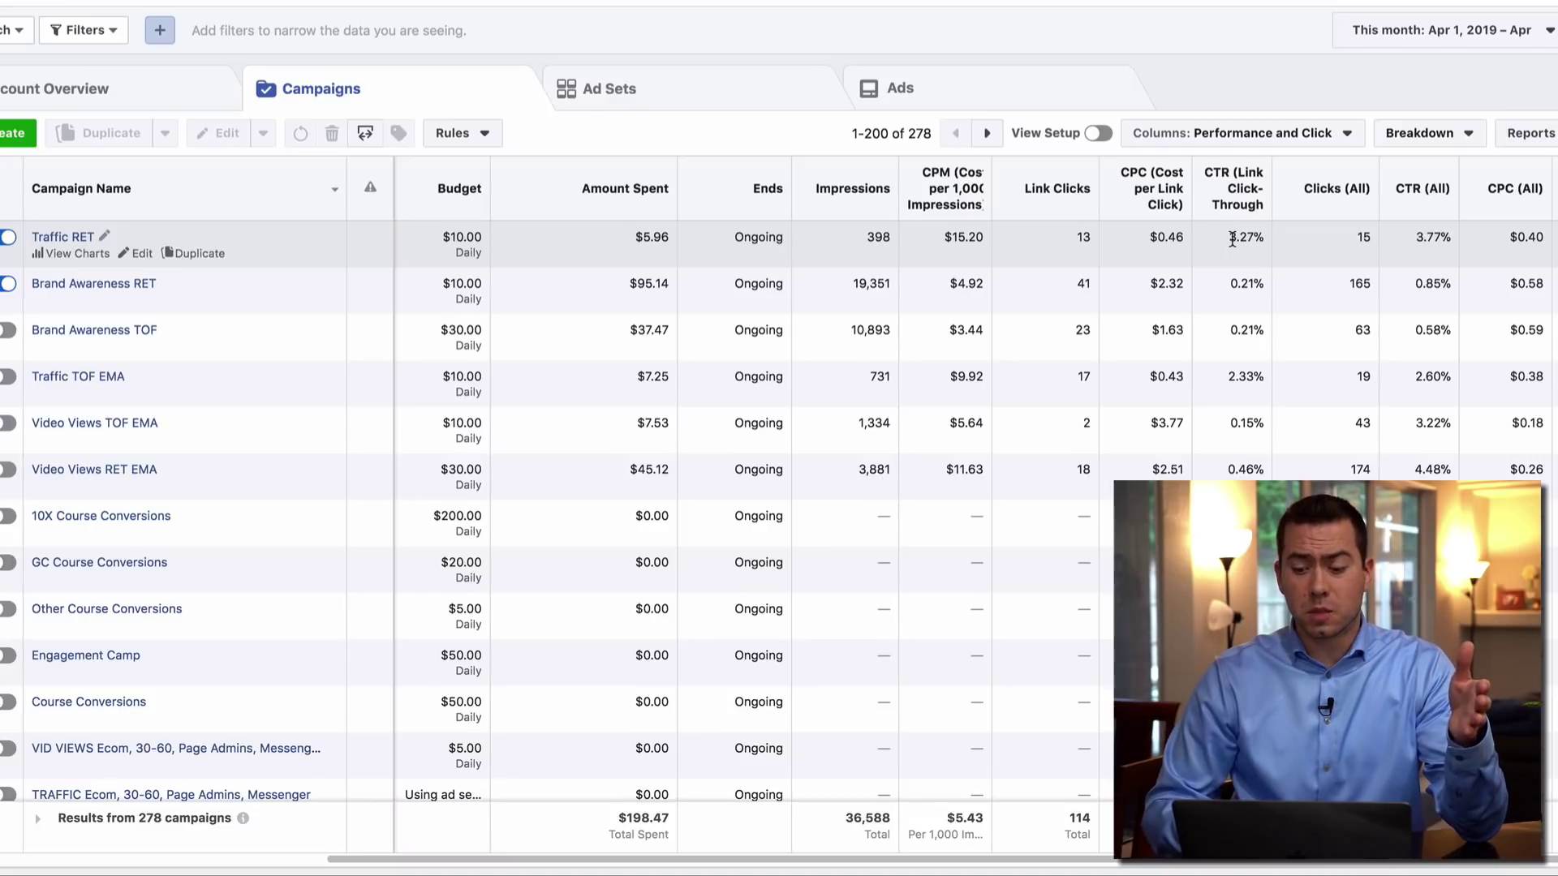
left_click_drag(1229, 238, 1267, 241)
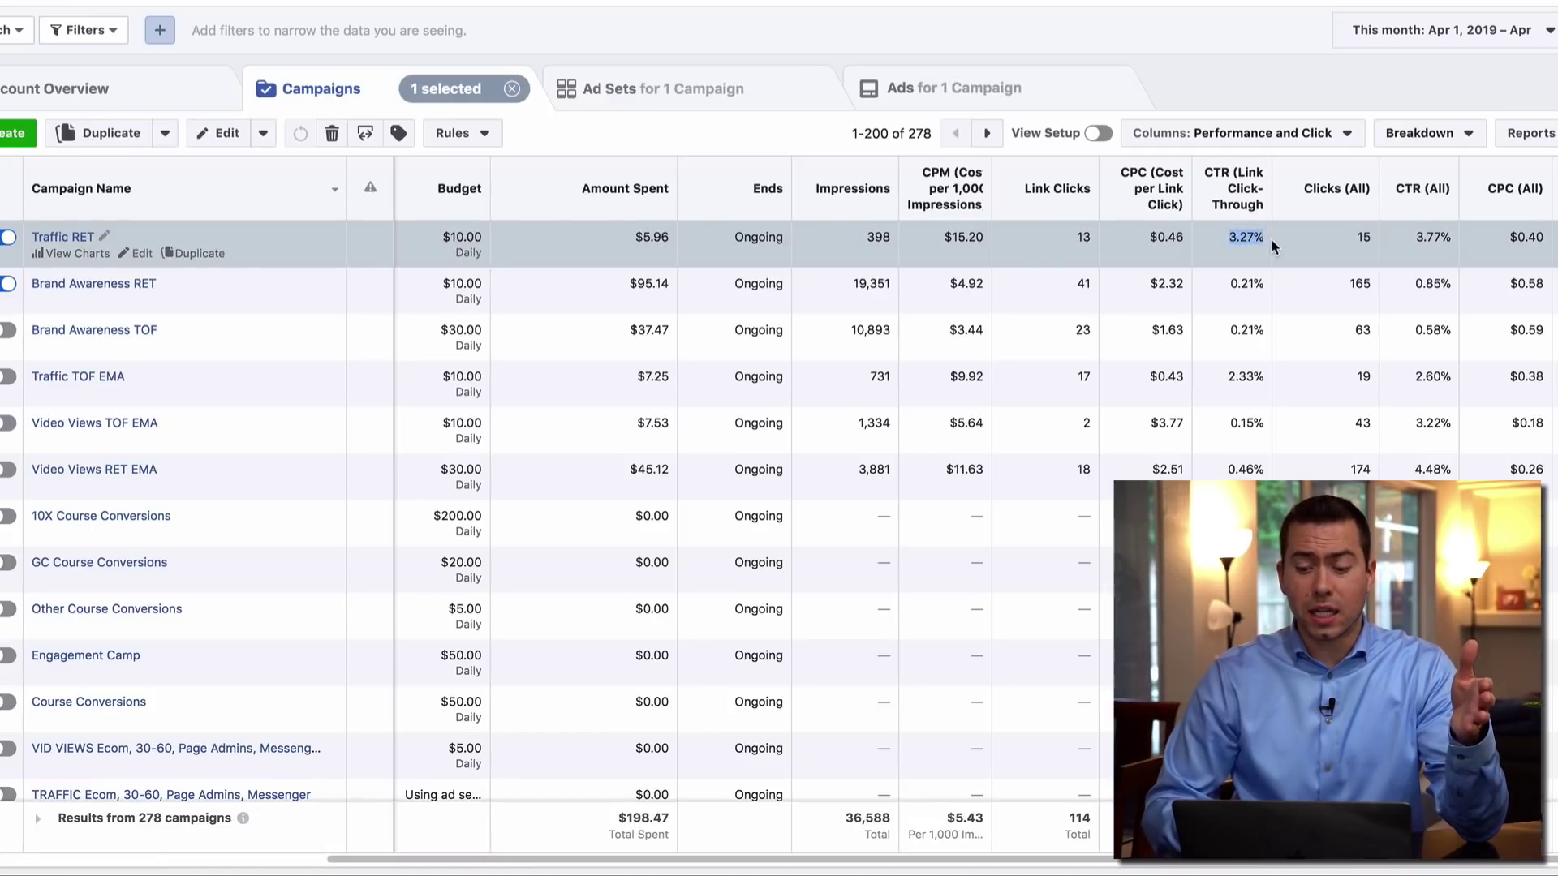
left_click(1272, 299)
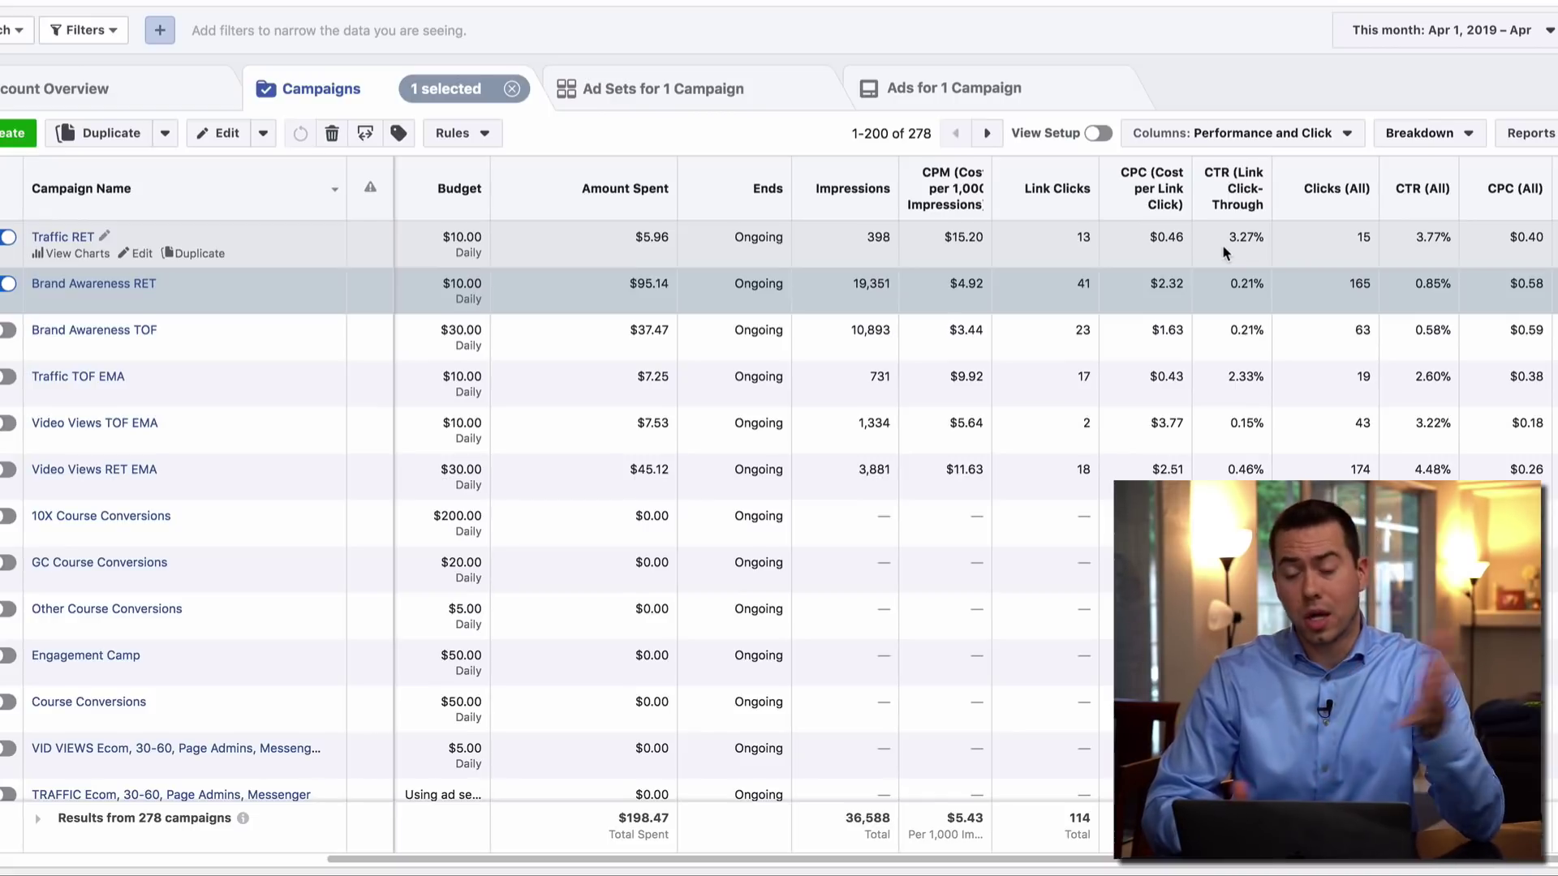
Switch the campaigns table to the Video Engagement column preset, bringing the video view and ThruPlay metrics into view
left_click(1234, 140)
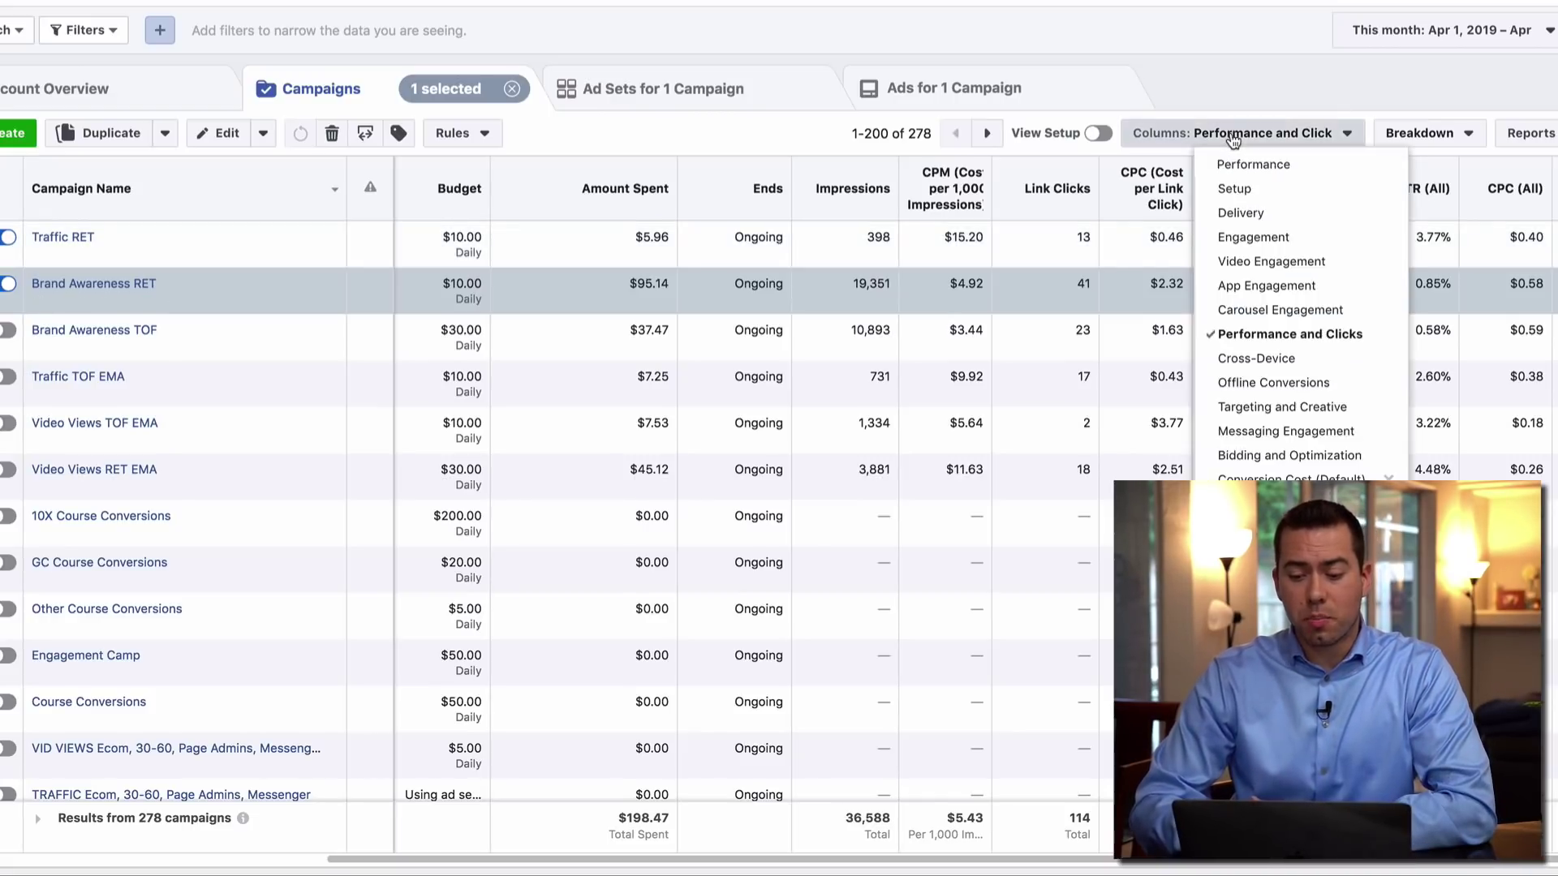
left_click(1262, 261)
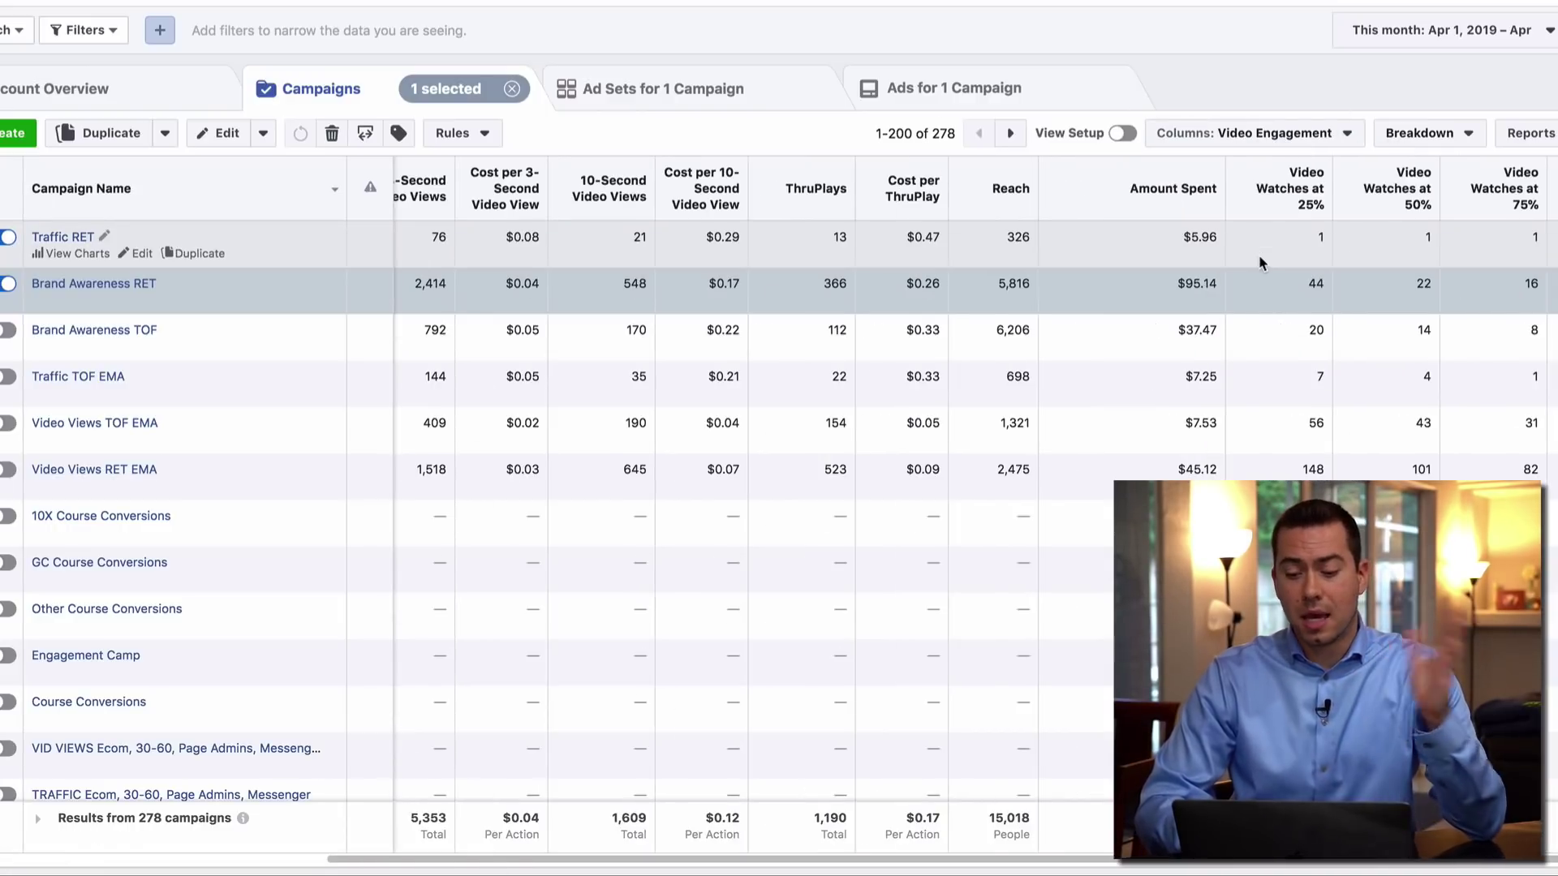
scroll(1146, 279, "right", 1)
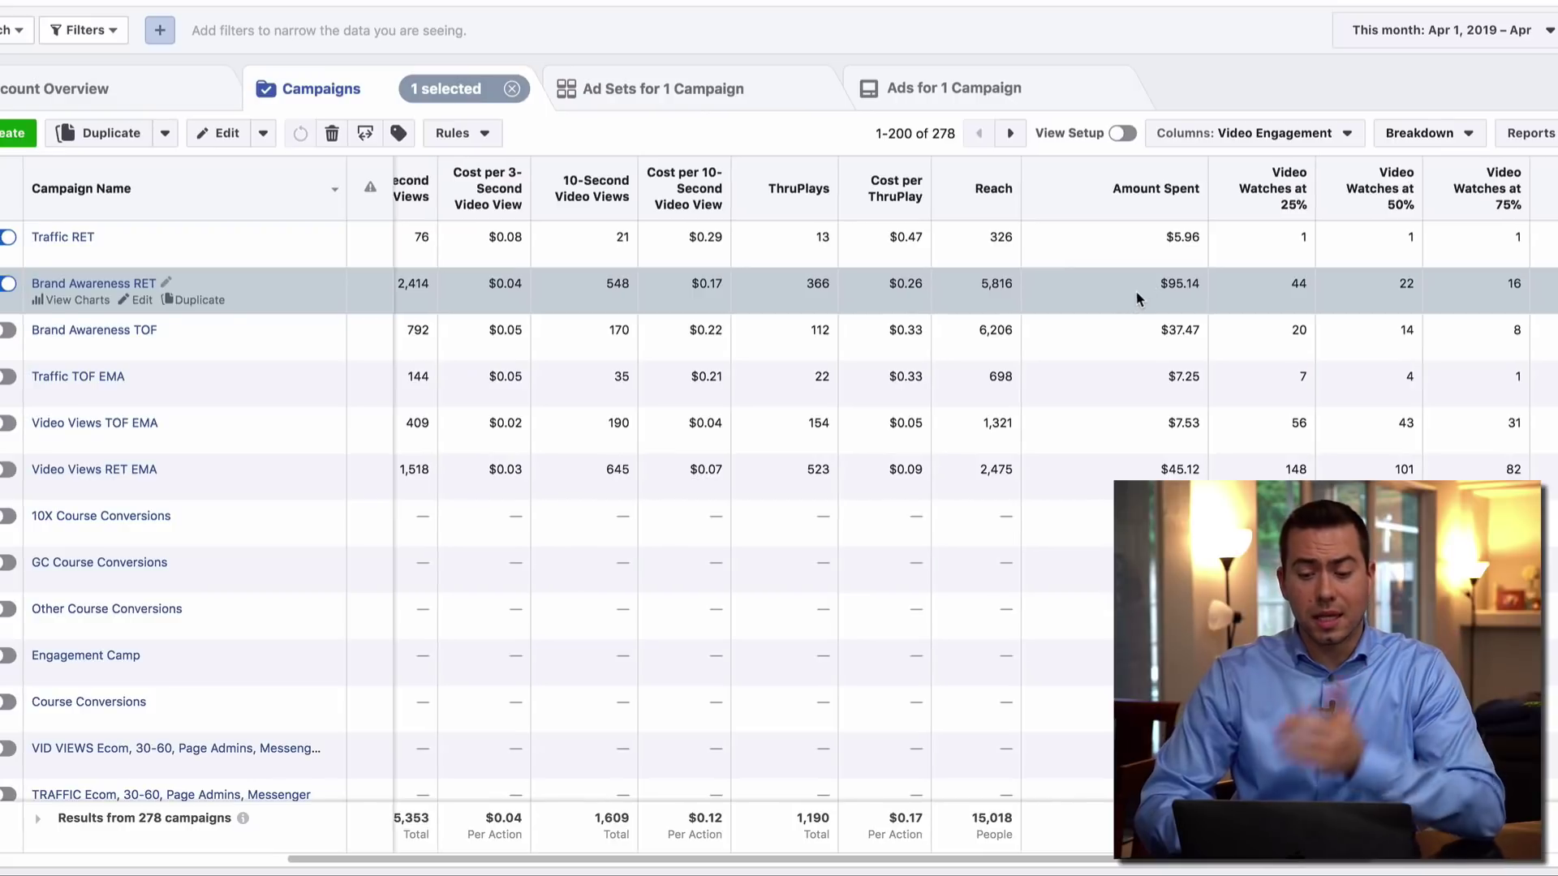
scroll(1123, 302, "left", 2)
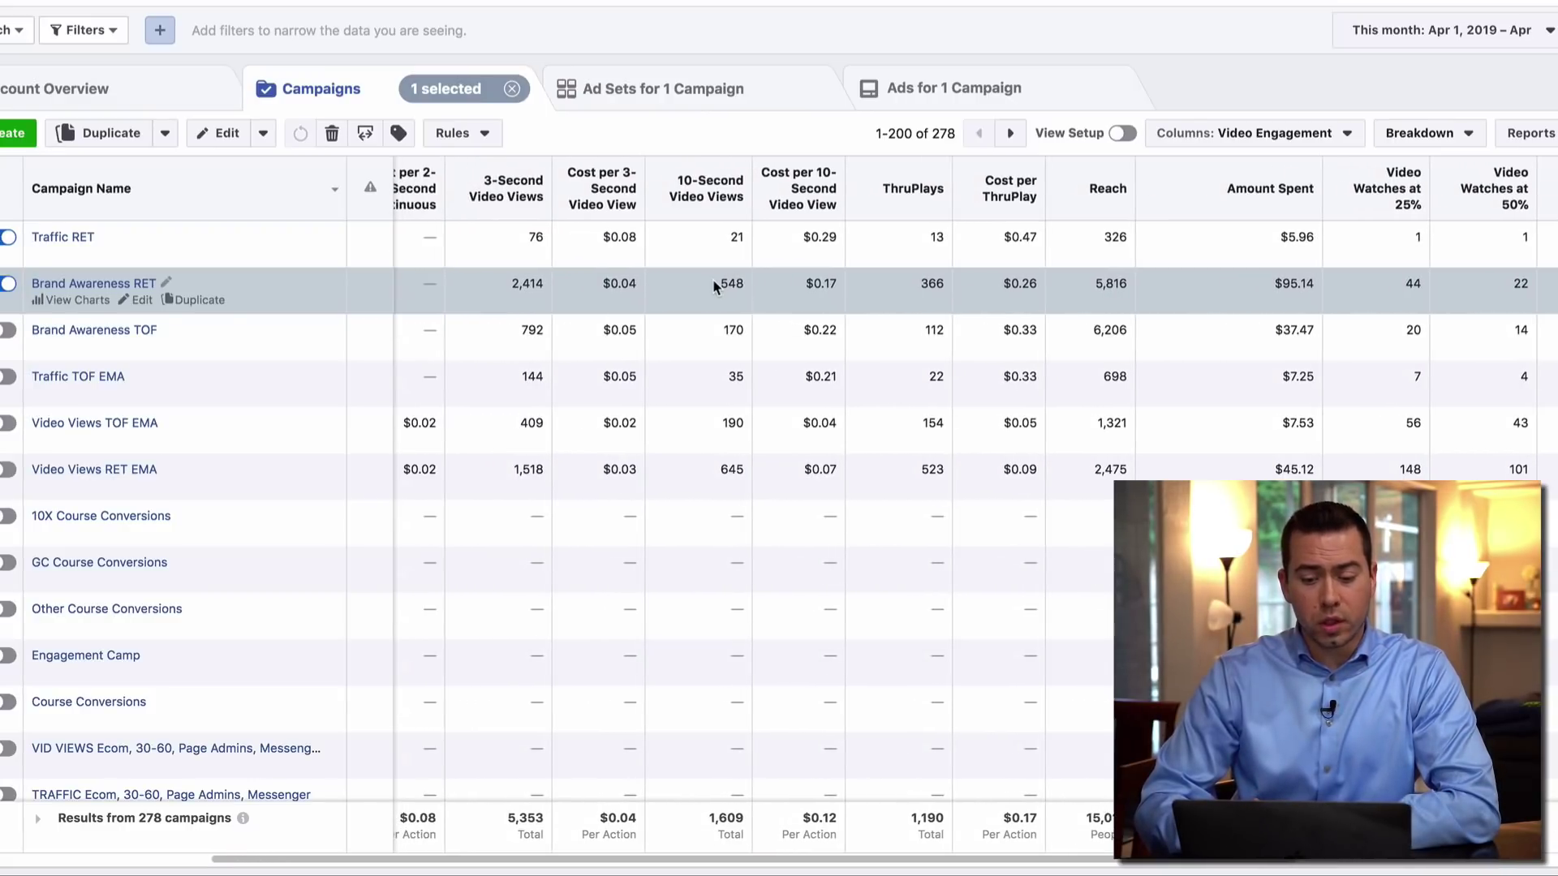
scroll(766, 275, "left", 1)
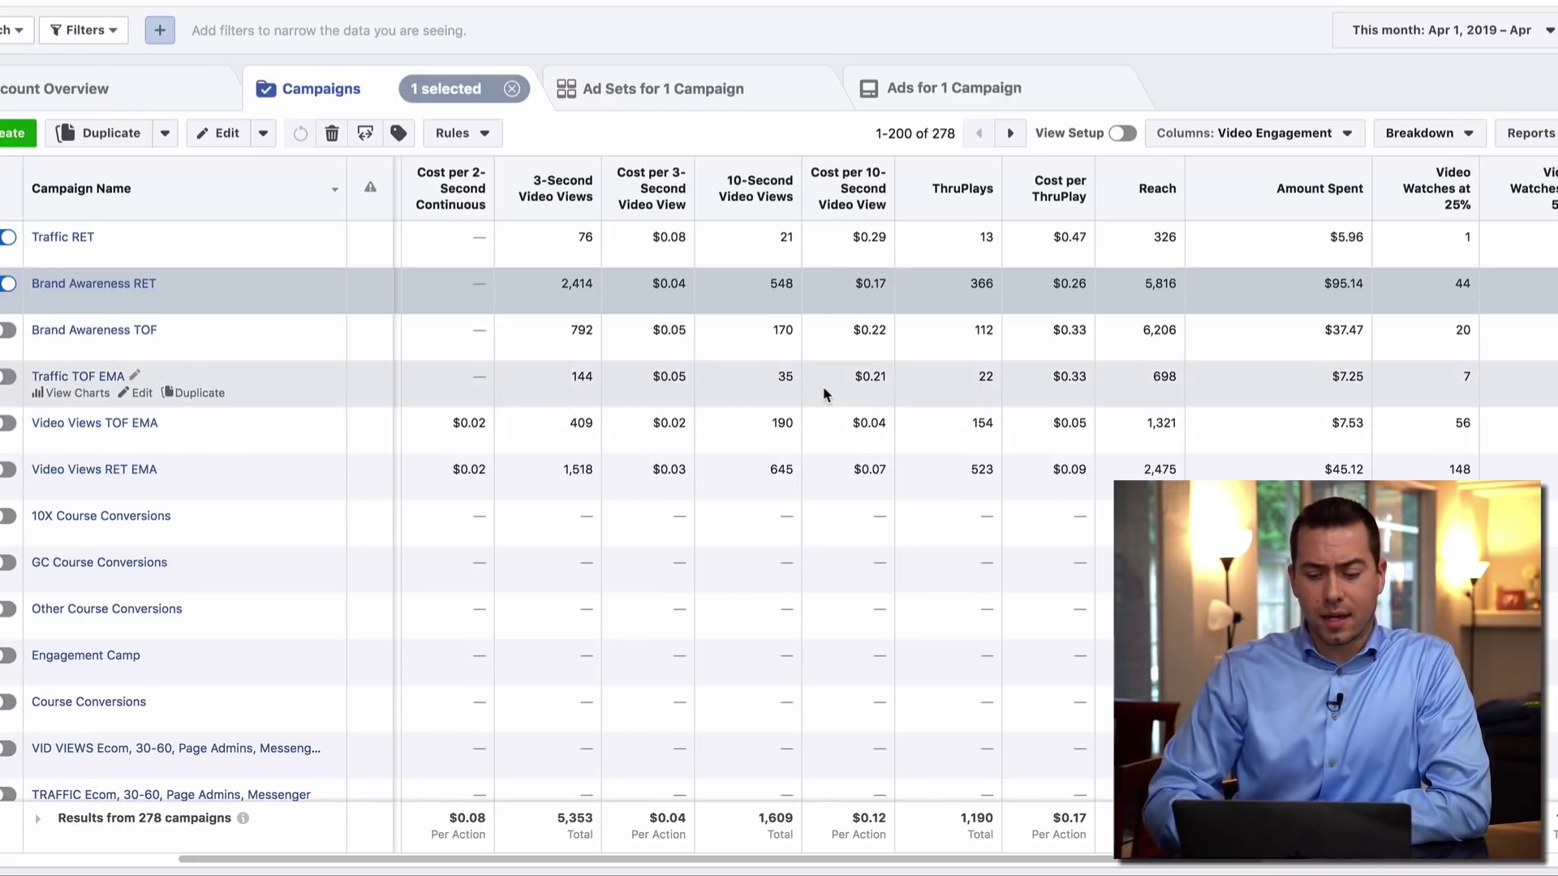
Compare the amount spent, ThruPlays and 10-second video views of the Traffic RET and Brand Awareness RET campaigns
left_click(823, 388)
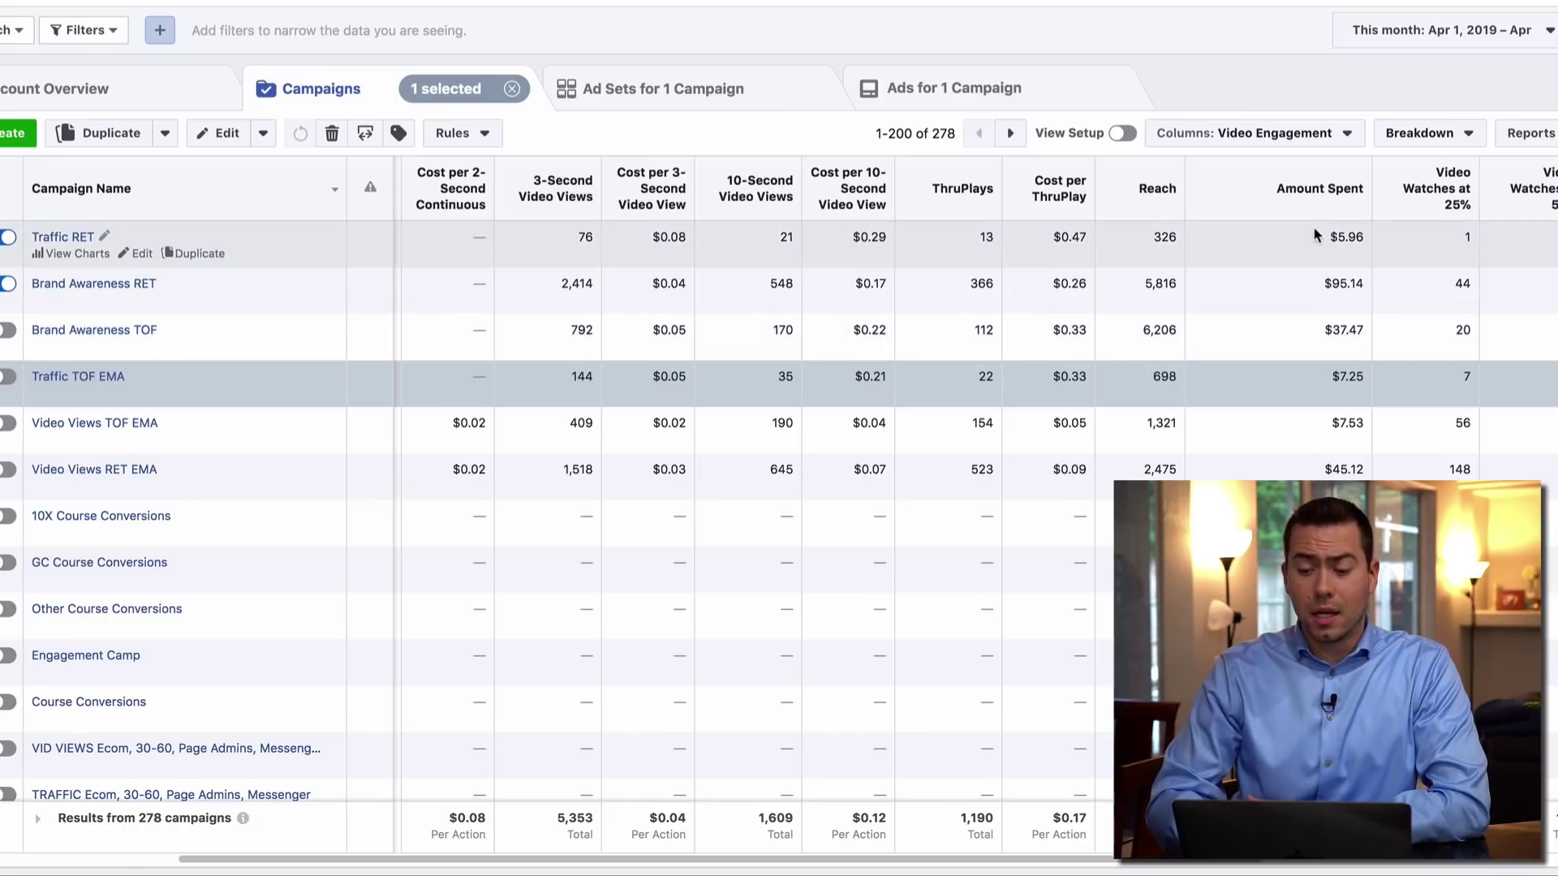
left_click(1314, 237)
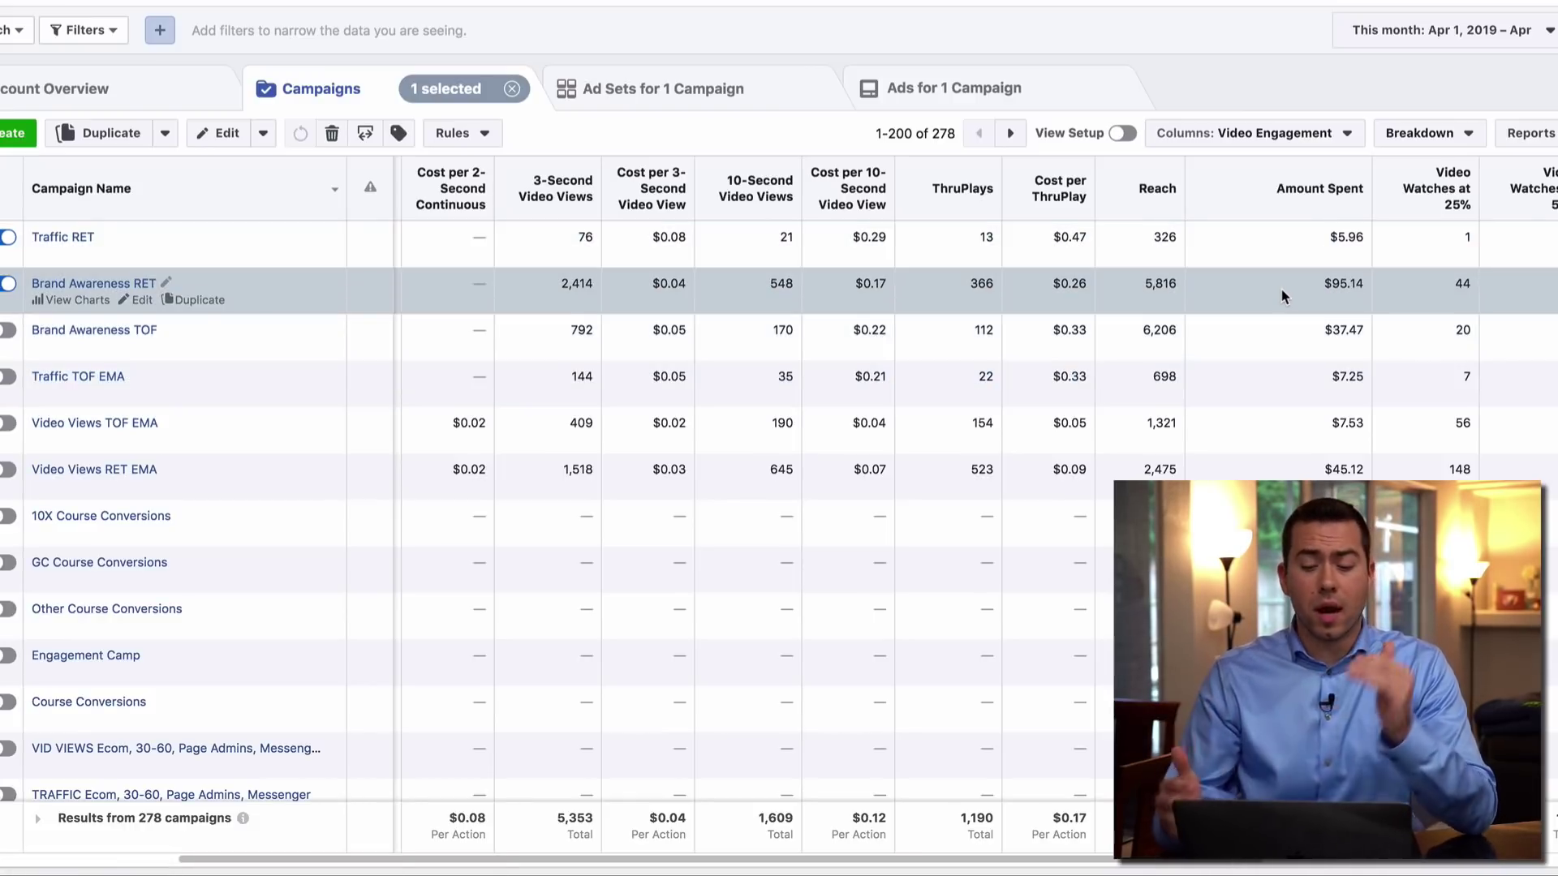
double_click(987, 238)
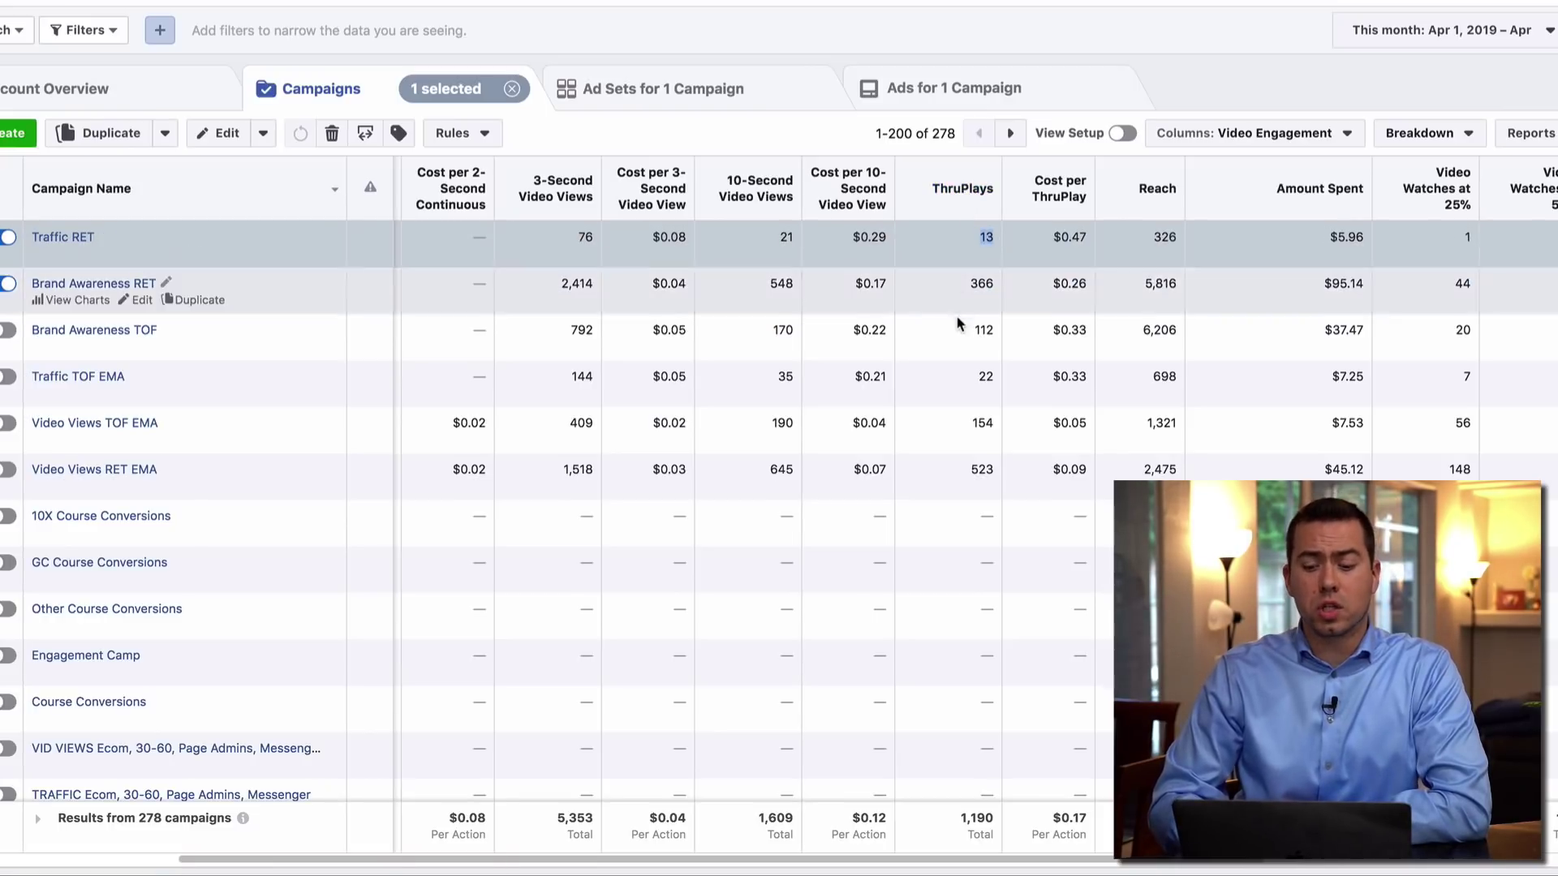
double_click(974, 282)
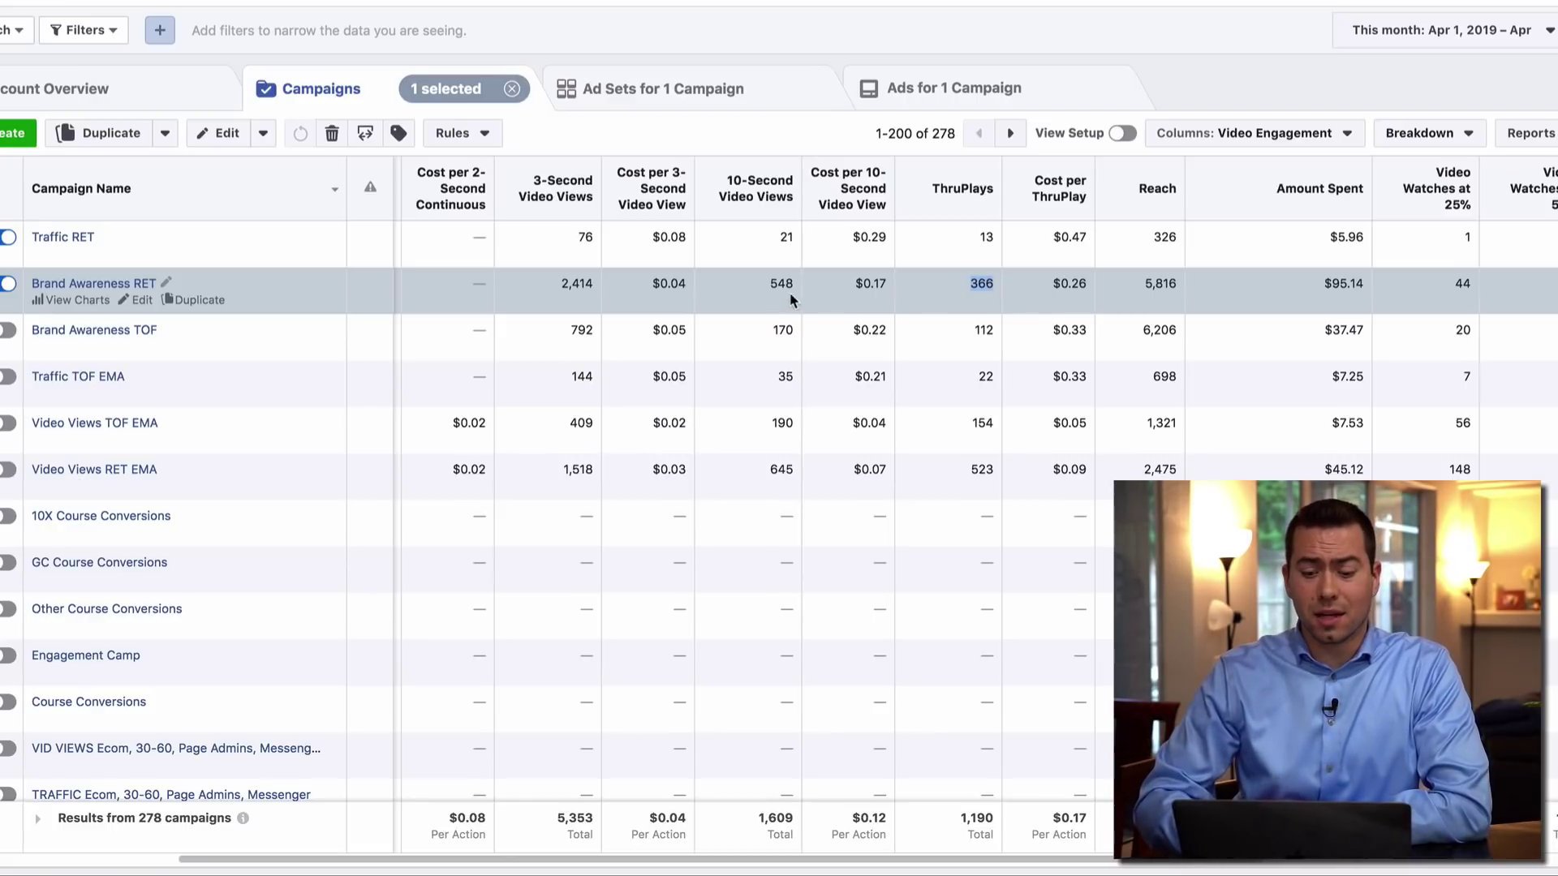
left_click(767, 290)
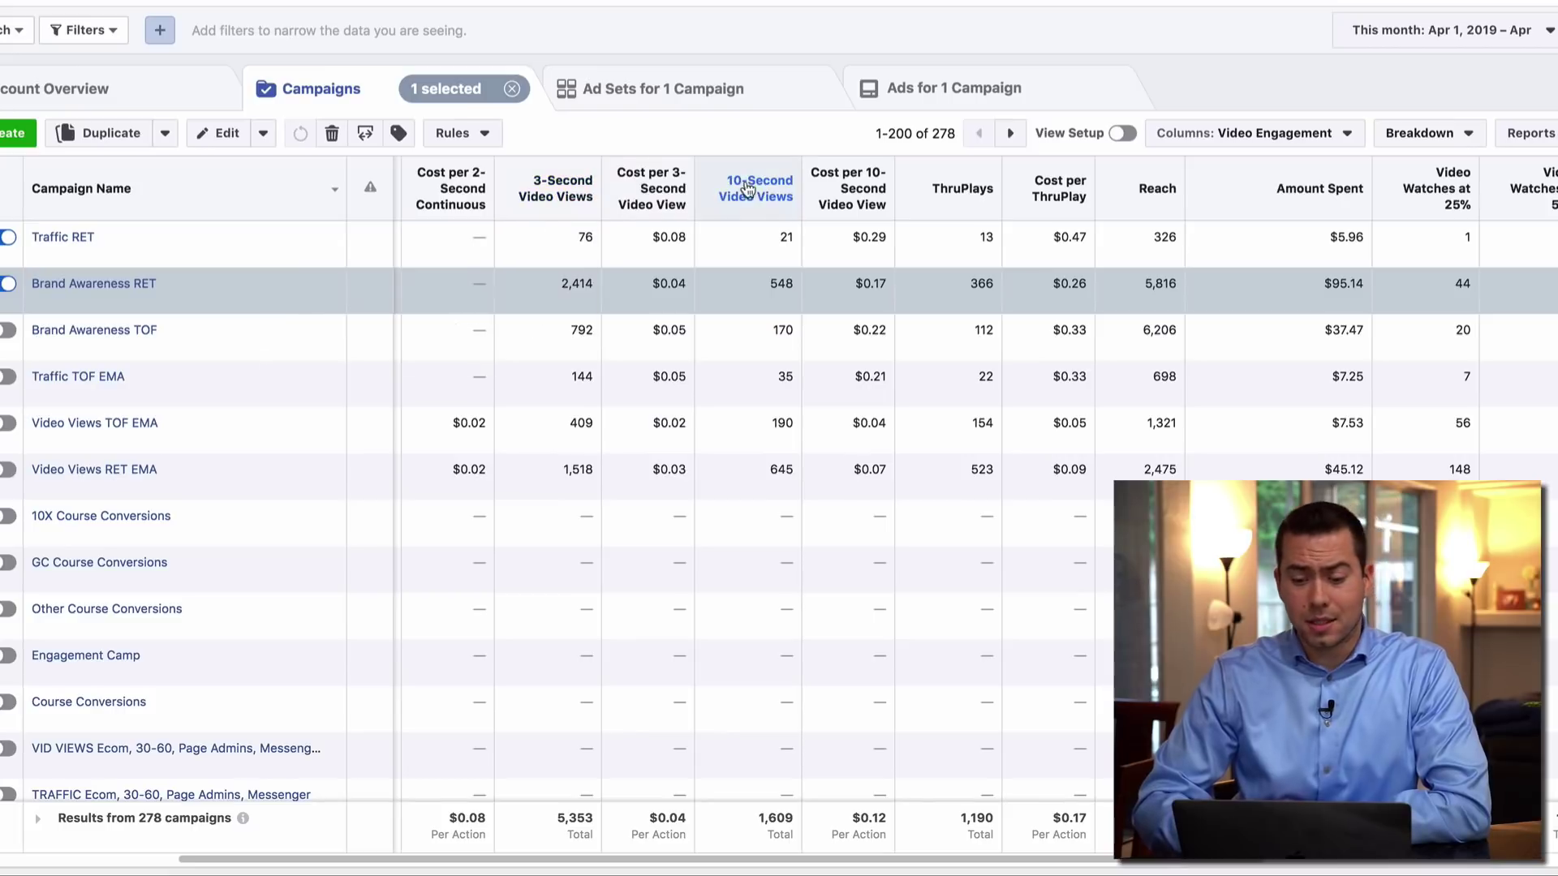
mouse_move(950, 199)
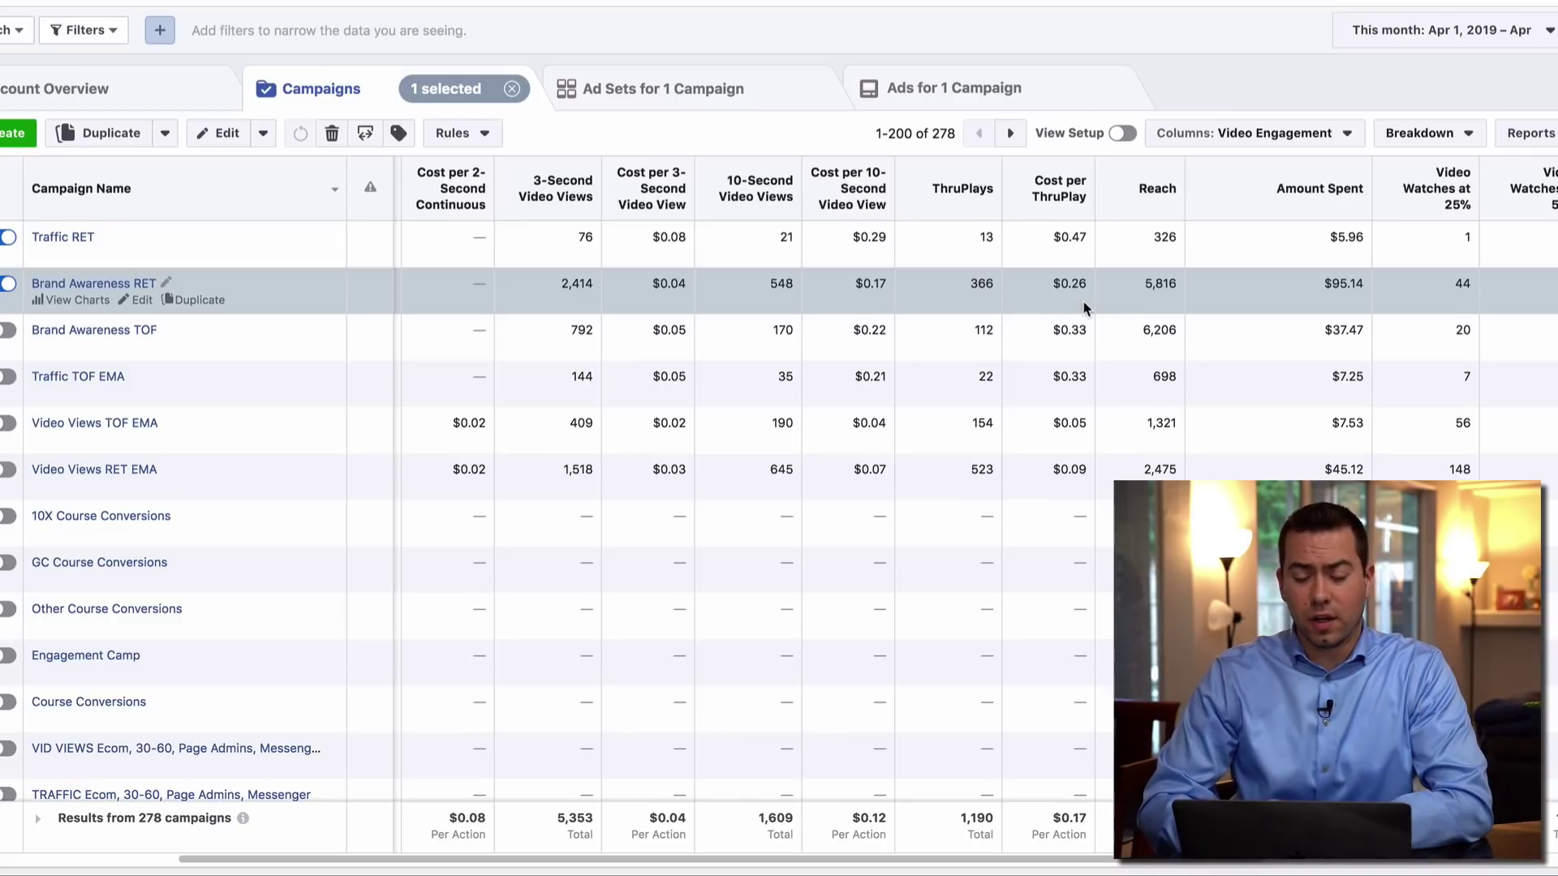
left_click_drag(967, 284, 1018, 289)
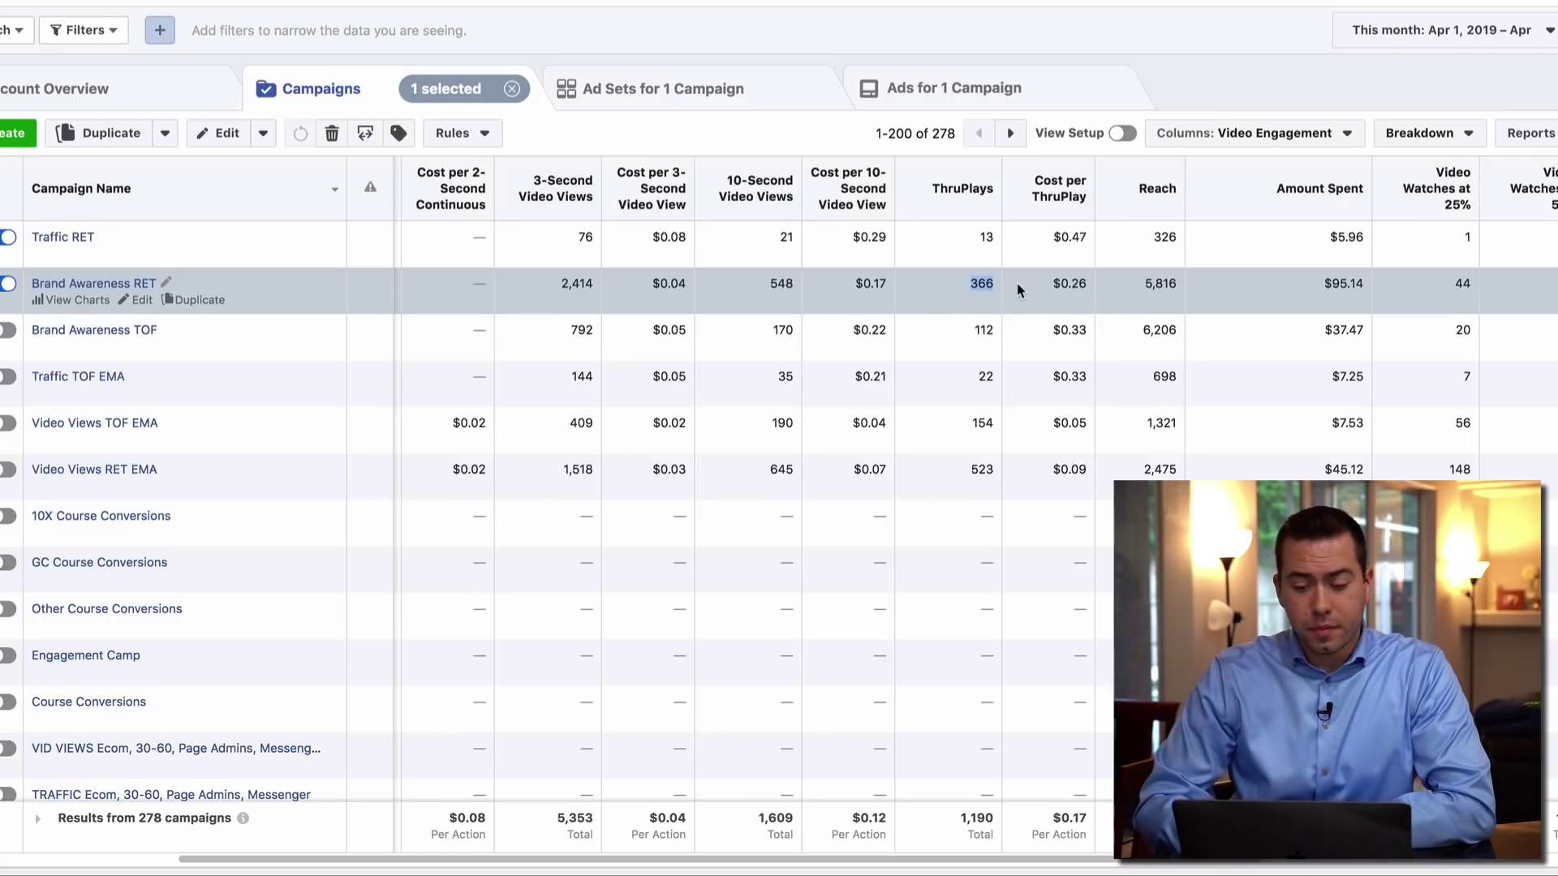
left_click(1021, 291)
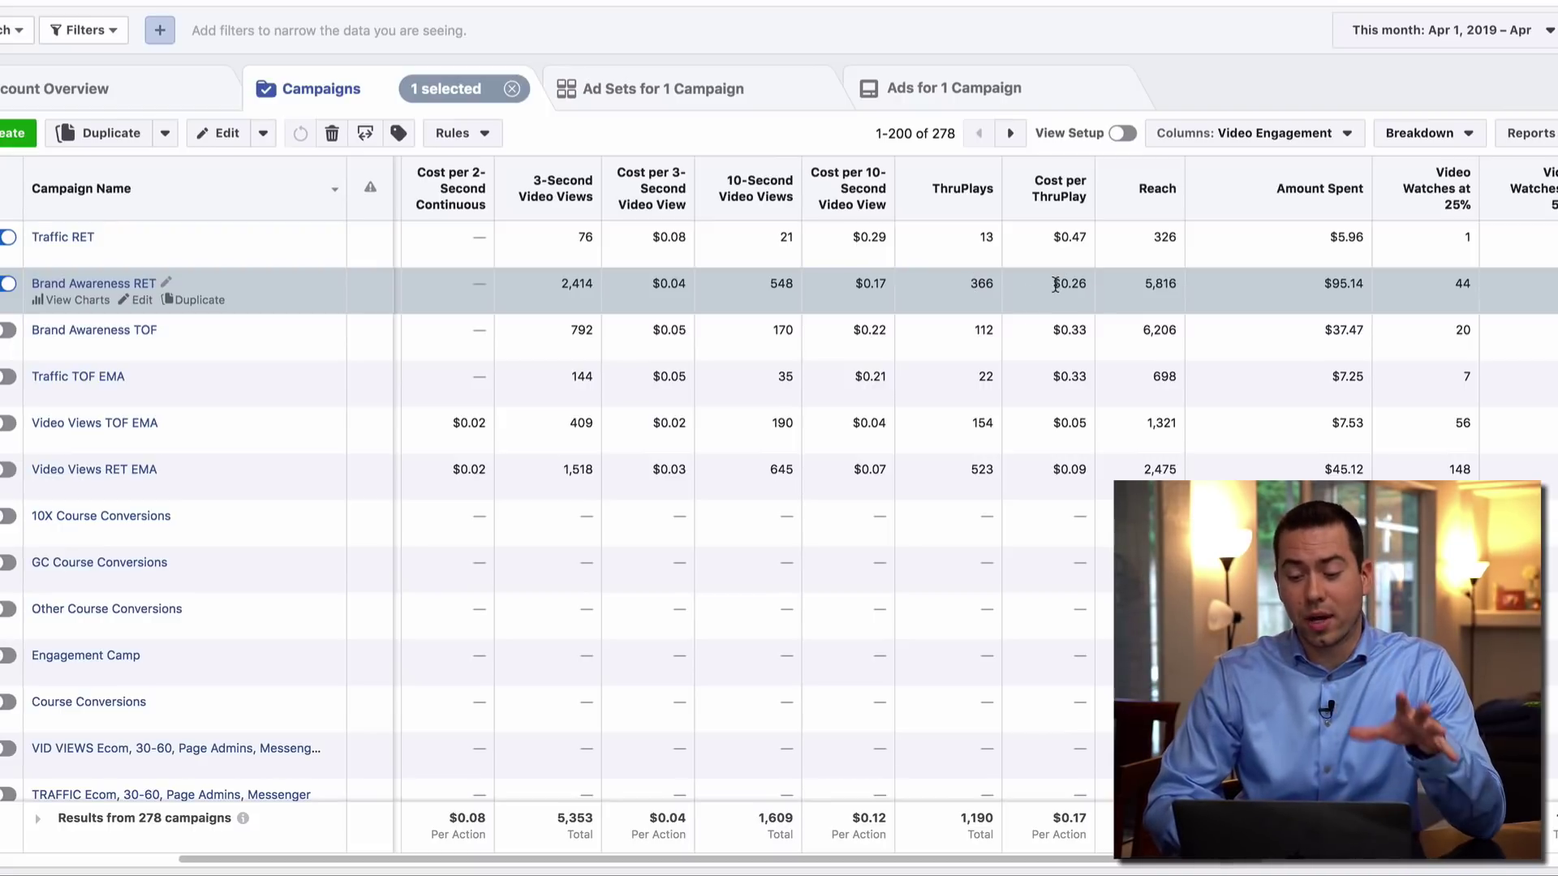
Compare the cost per ThruPlay of the Brand Awareness RET, Traffic RET and Traffic TOF EMA campaigns
left_click_drag(1055, 283, 1108, 290)
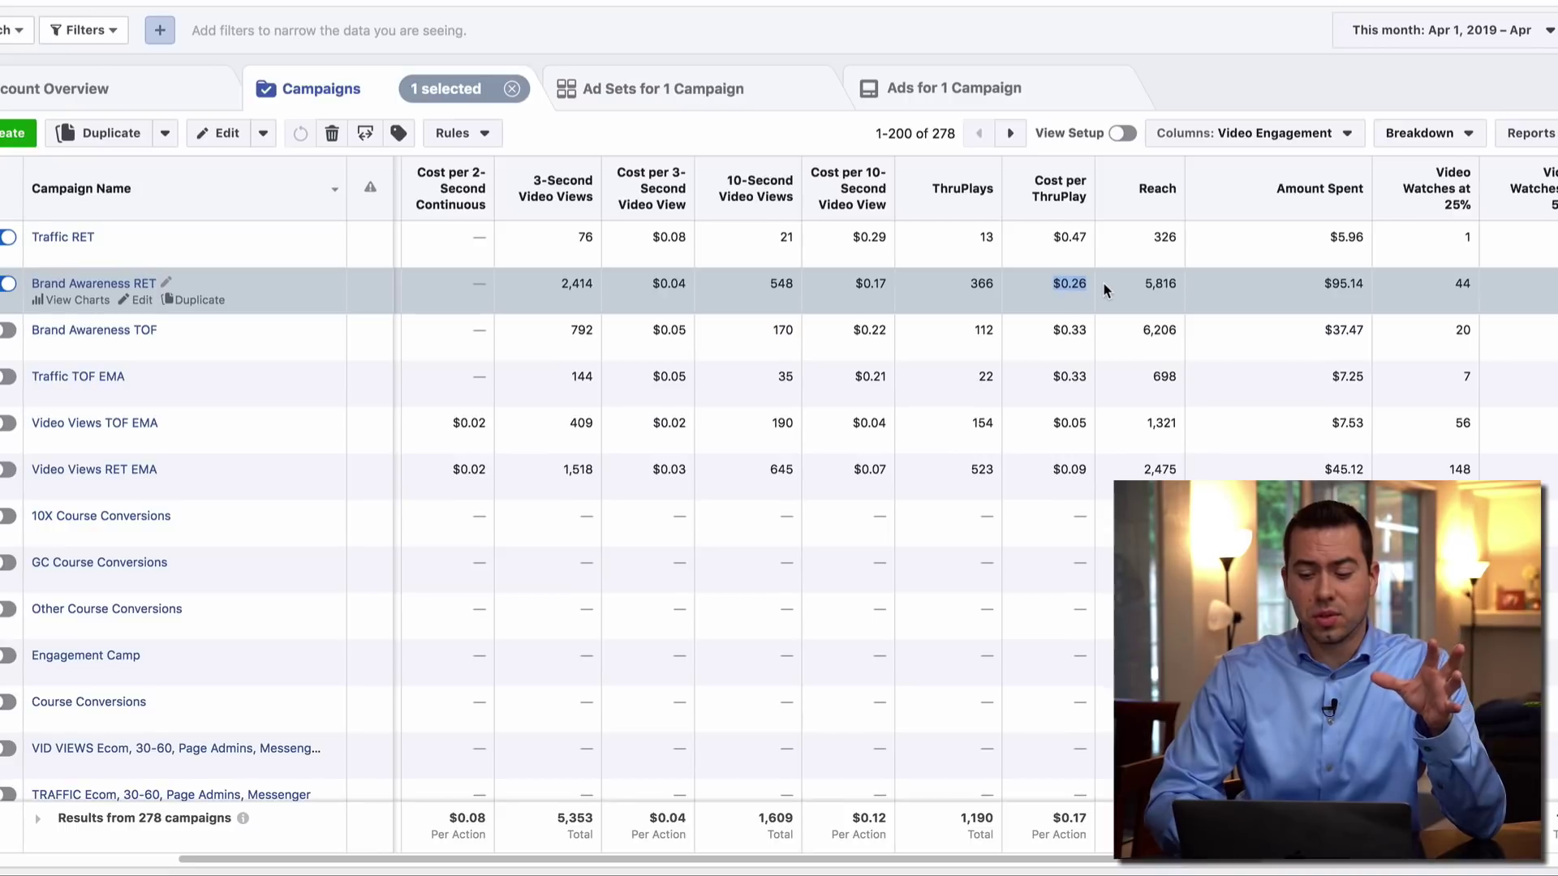
left_click(1075, 282)
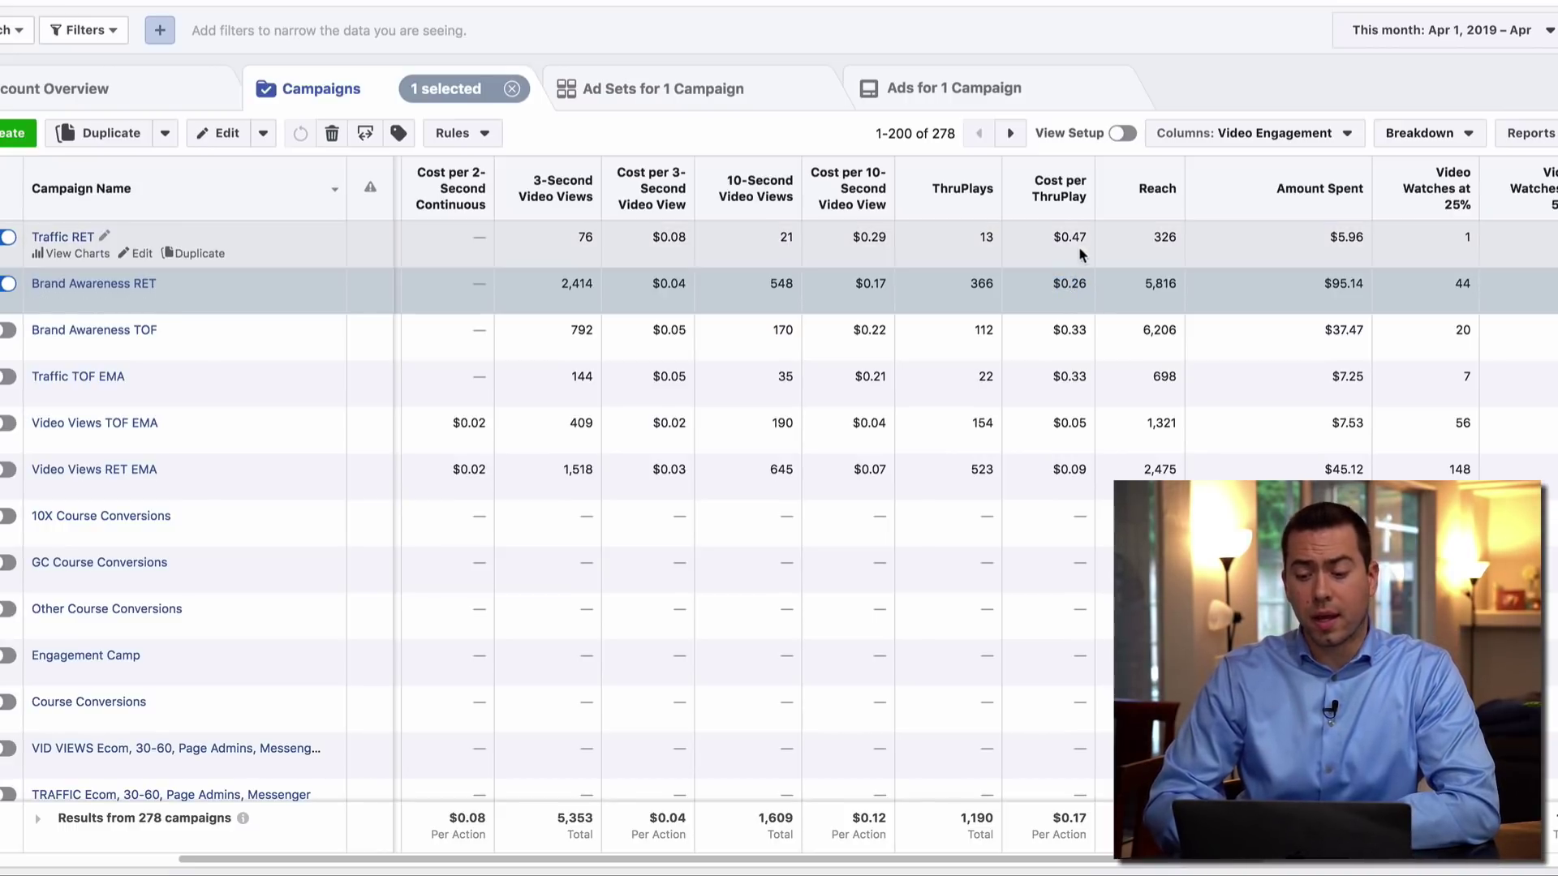
left_click(1060, 236)
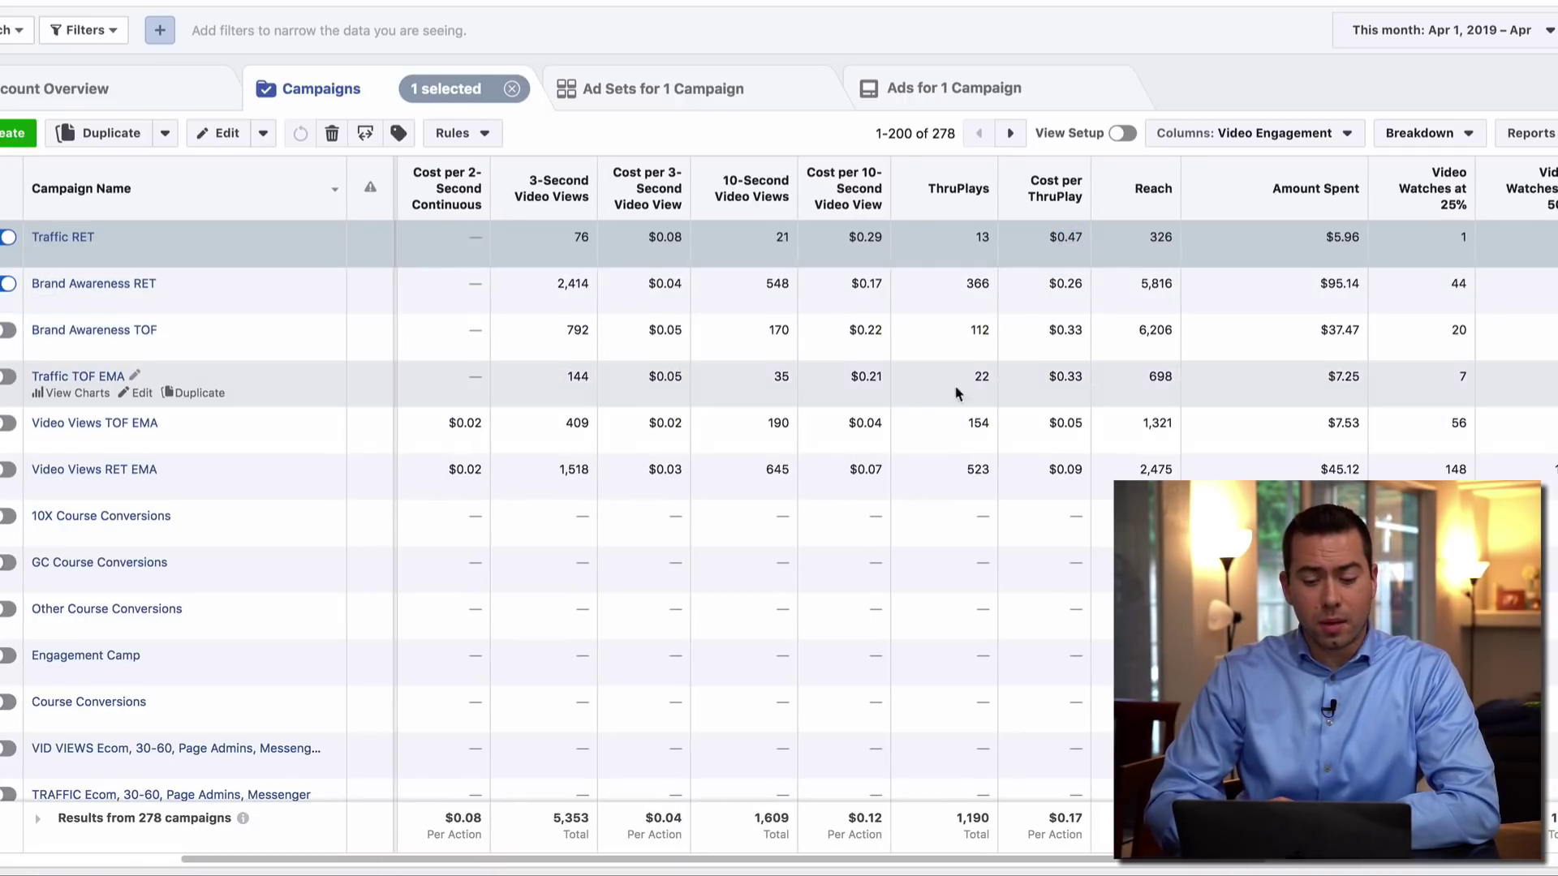
left_click(989, 391)
left_click_drag(1064, 377, 1089, 382)
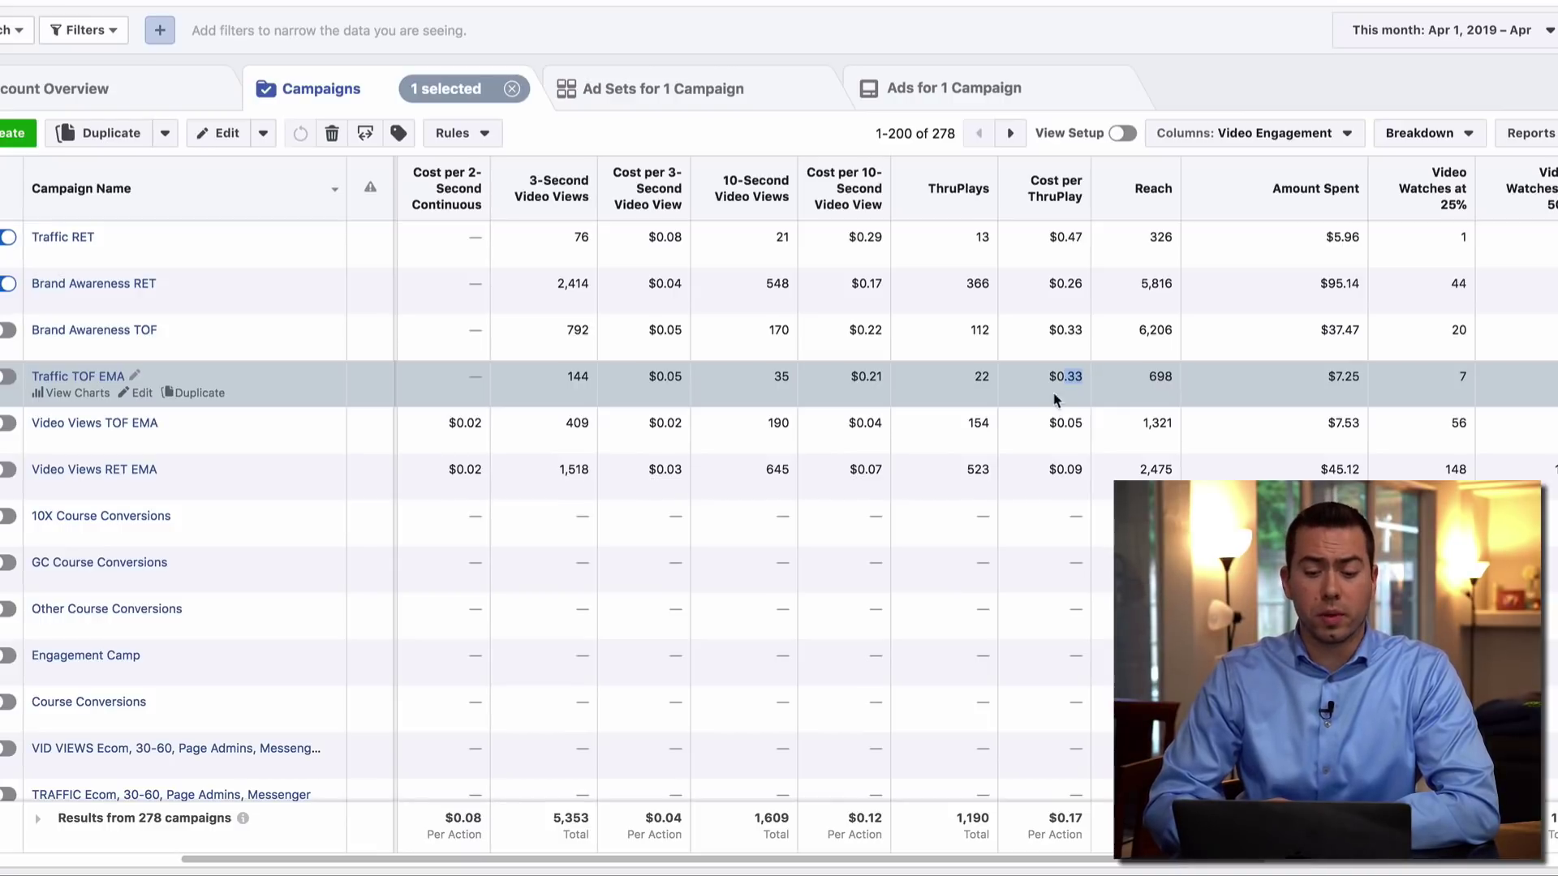
left_click(657, 393)
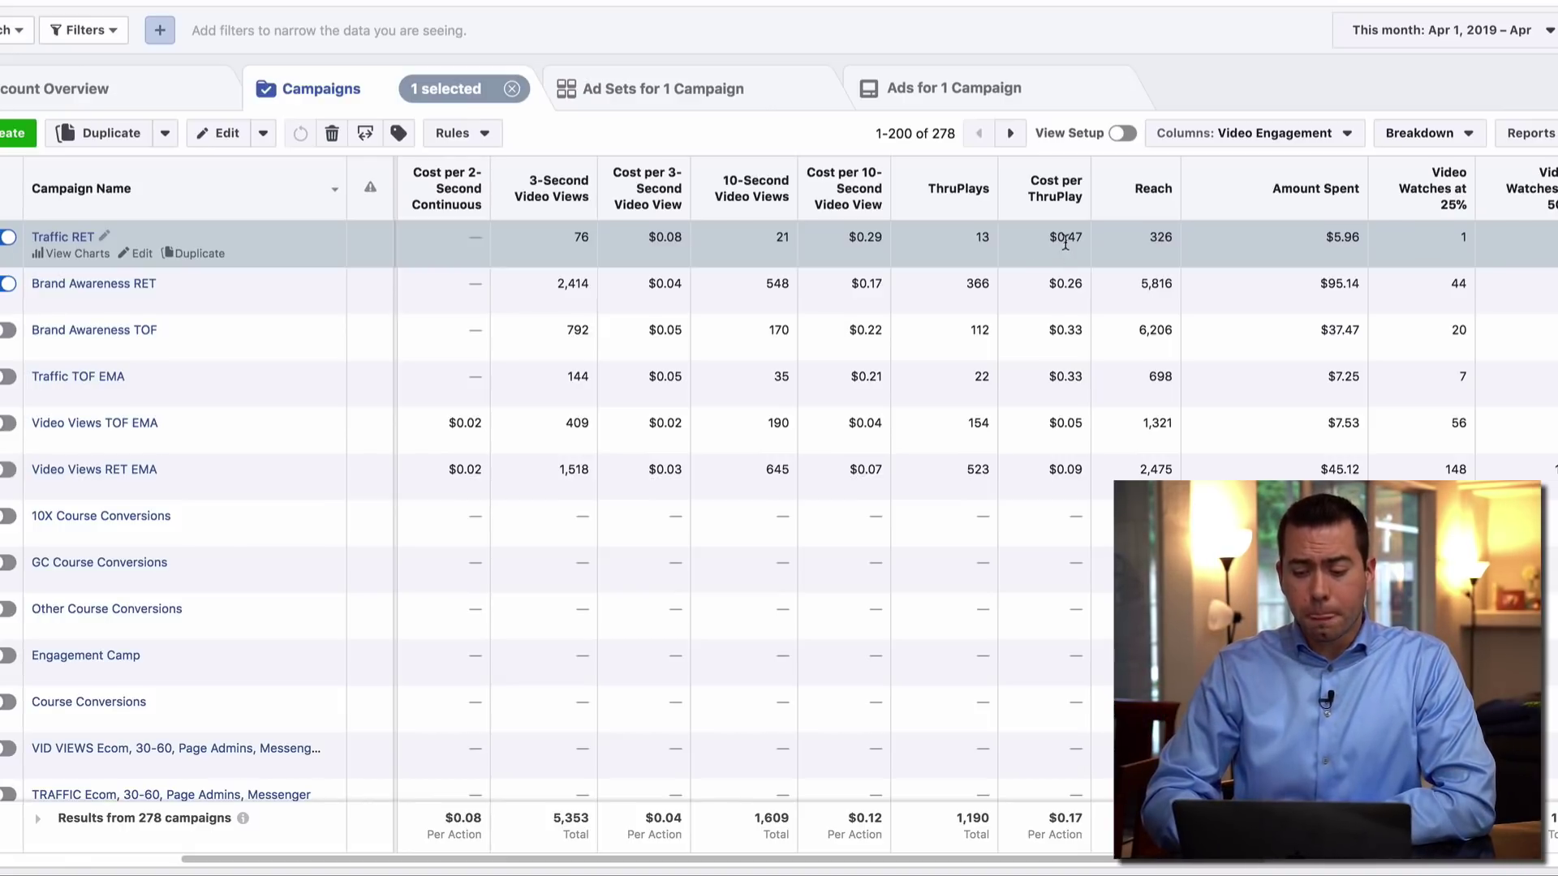
left_click_drag(1067, 237, 1087, 243)
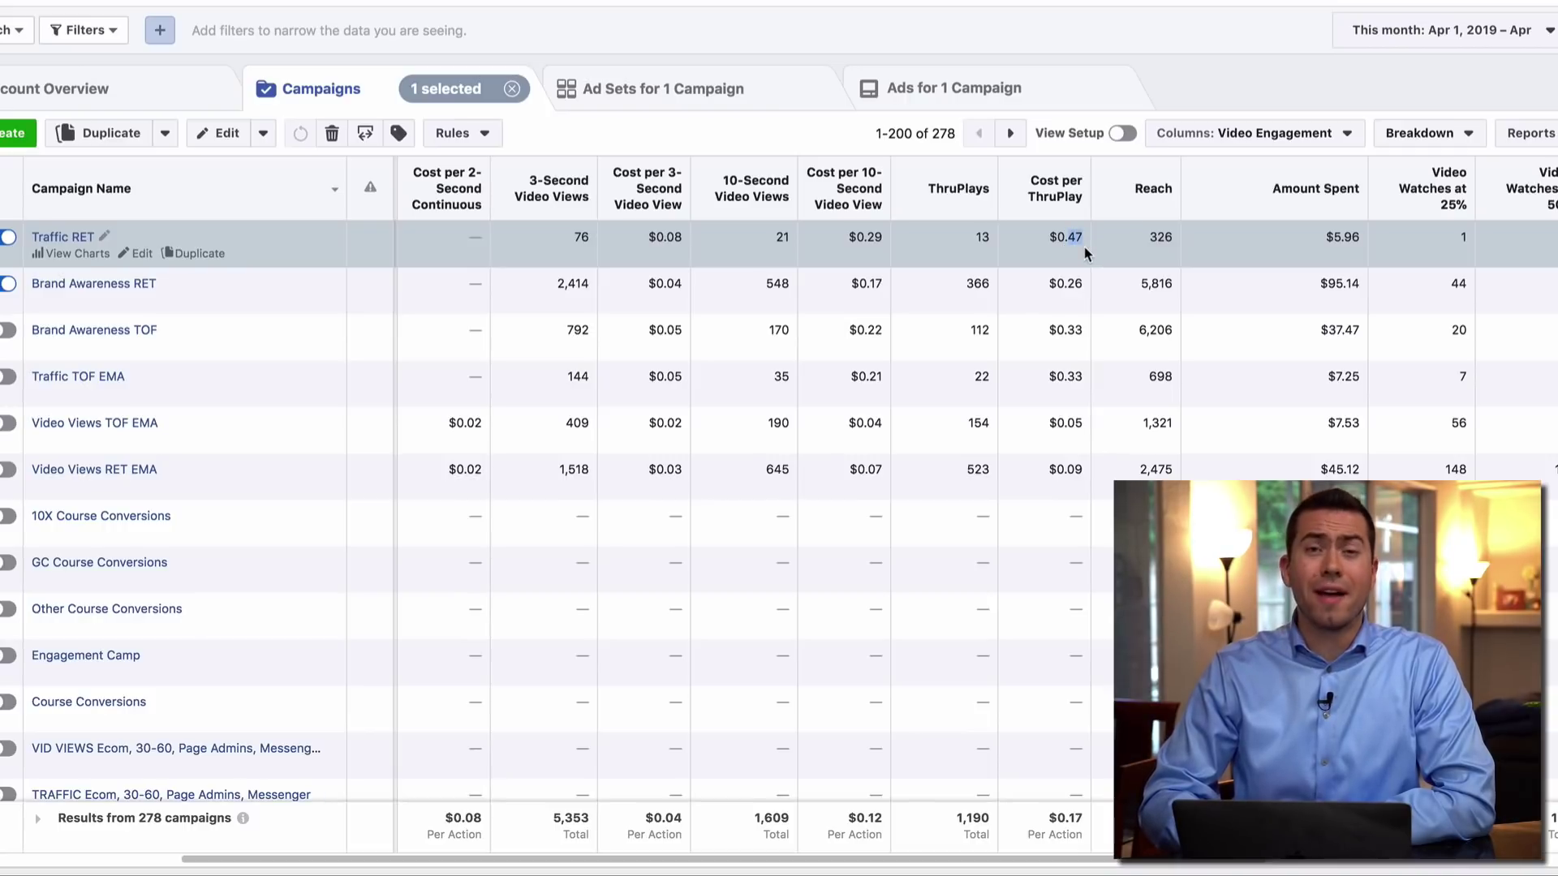
left_click_drag(1082, 284, 1044, 287)
Compare the cost per 10-second video view of the Brand Awareness RET and Traffic RET campaigns
left_click(880, 279)
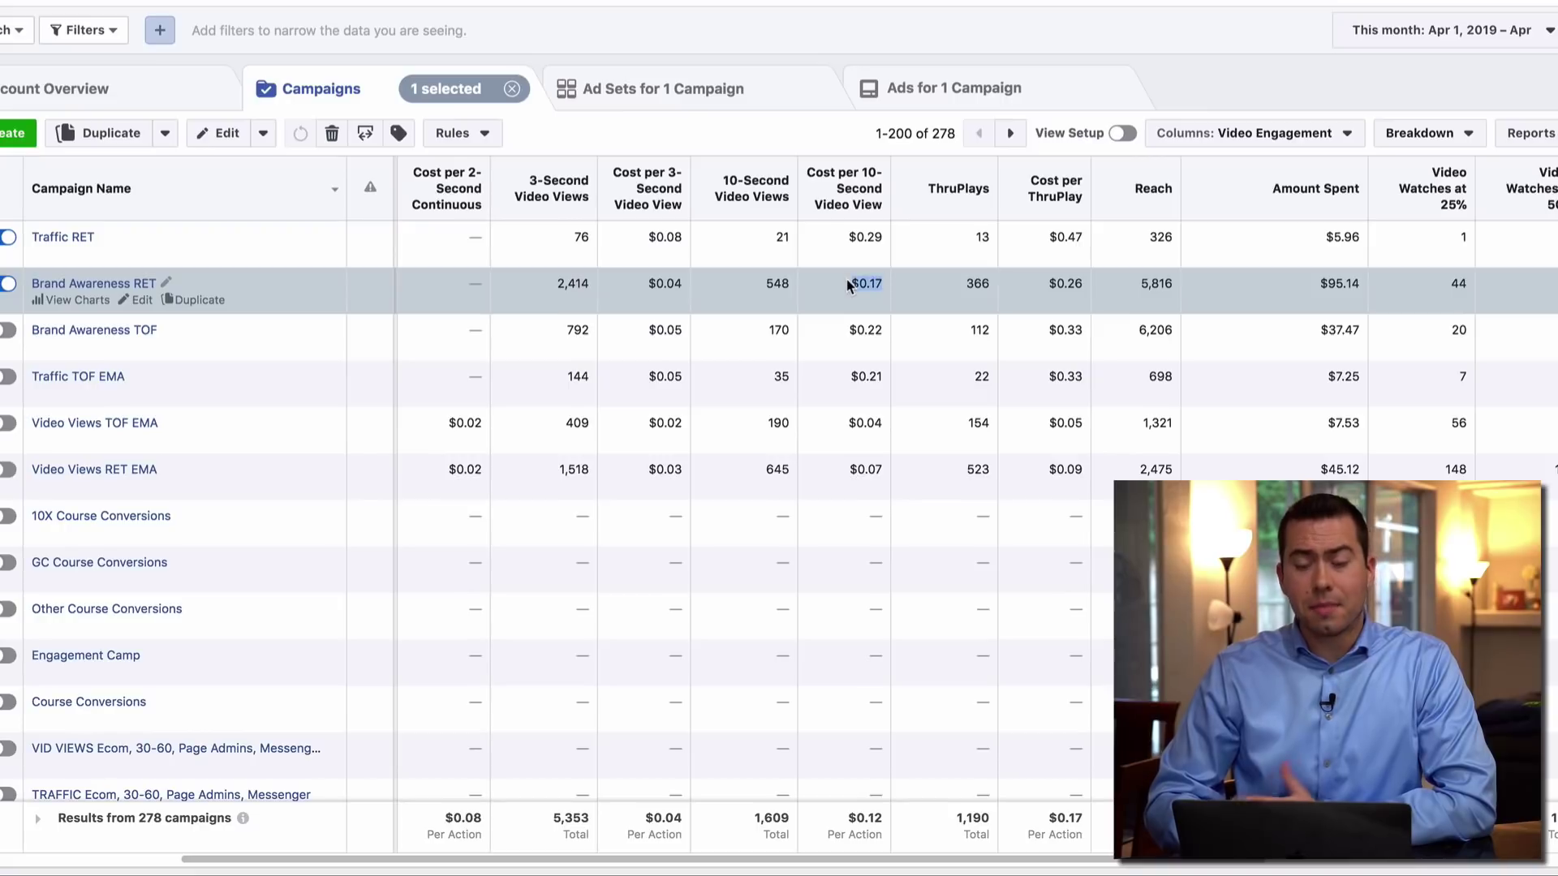
left_click_drag(883, 236, 843, 243)
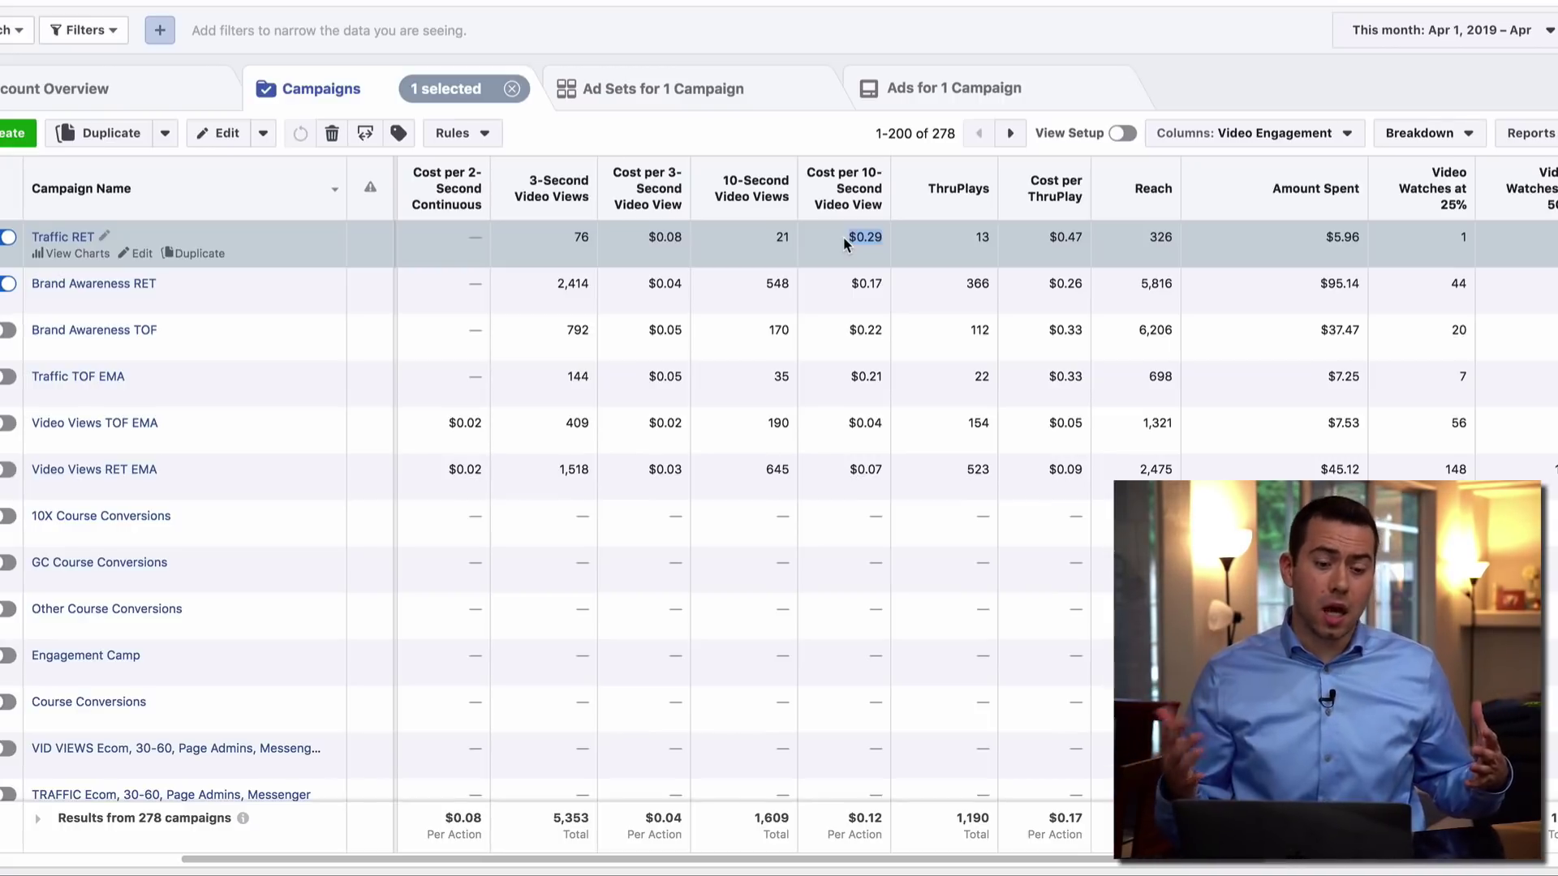
left_click_drag(852, 284, 874, 277)
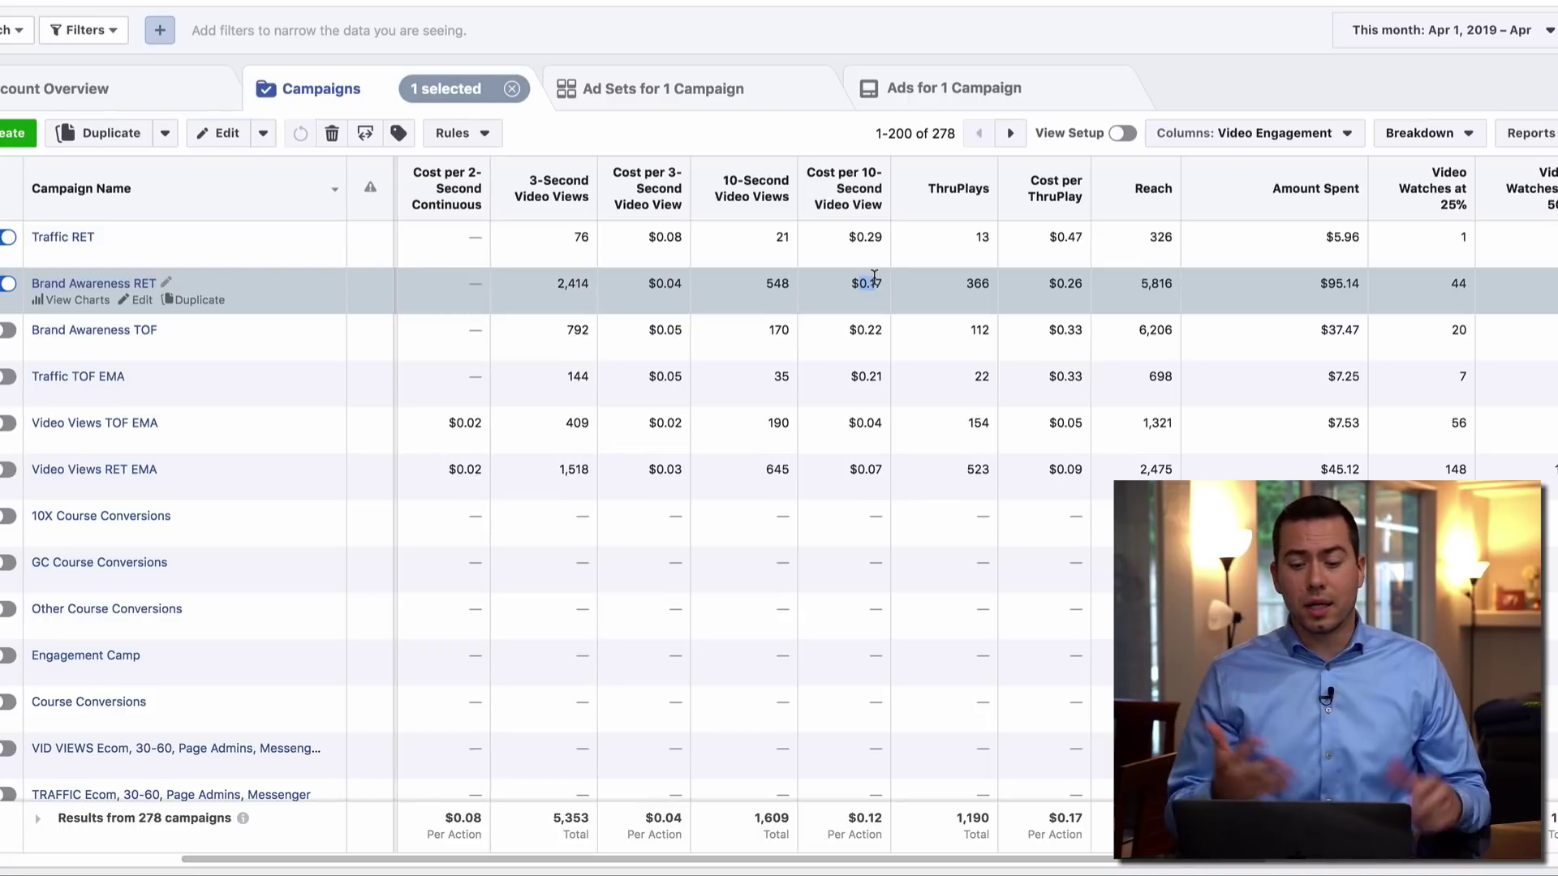
left_click(1109, 289)
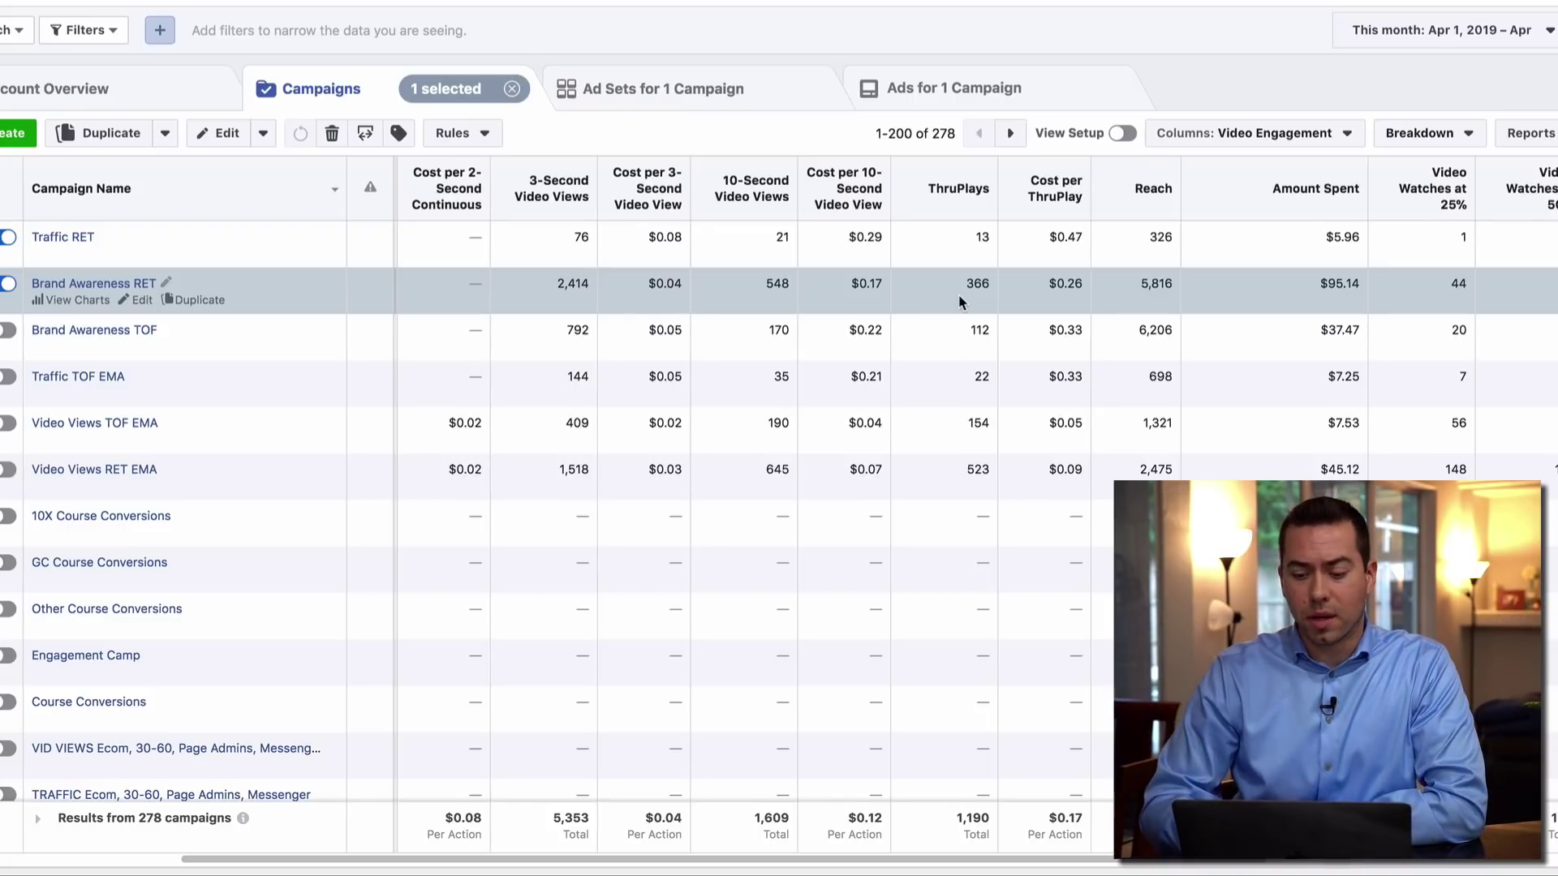
scroll(1080, 277, "right", 1)
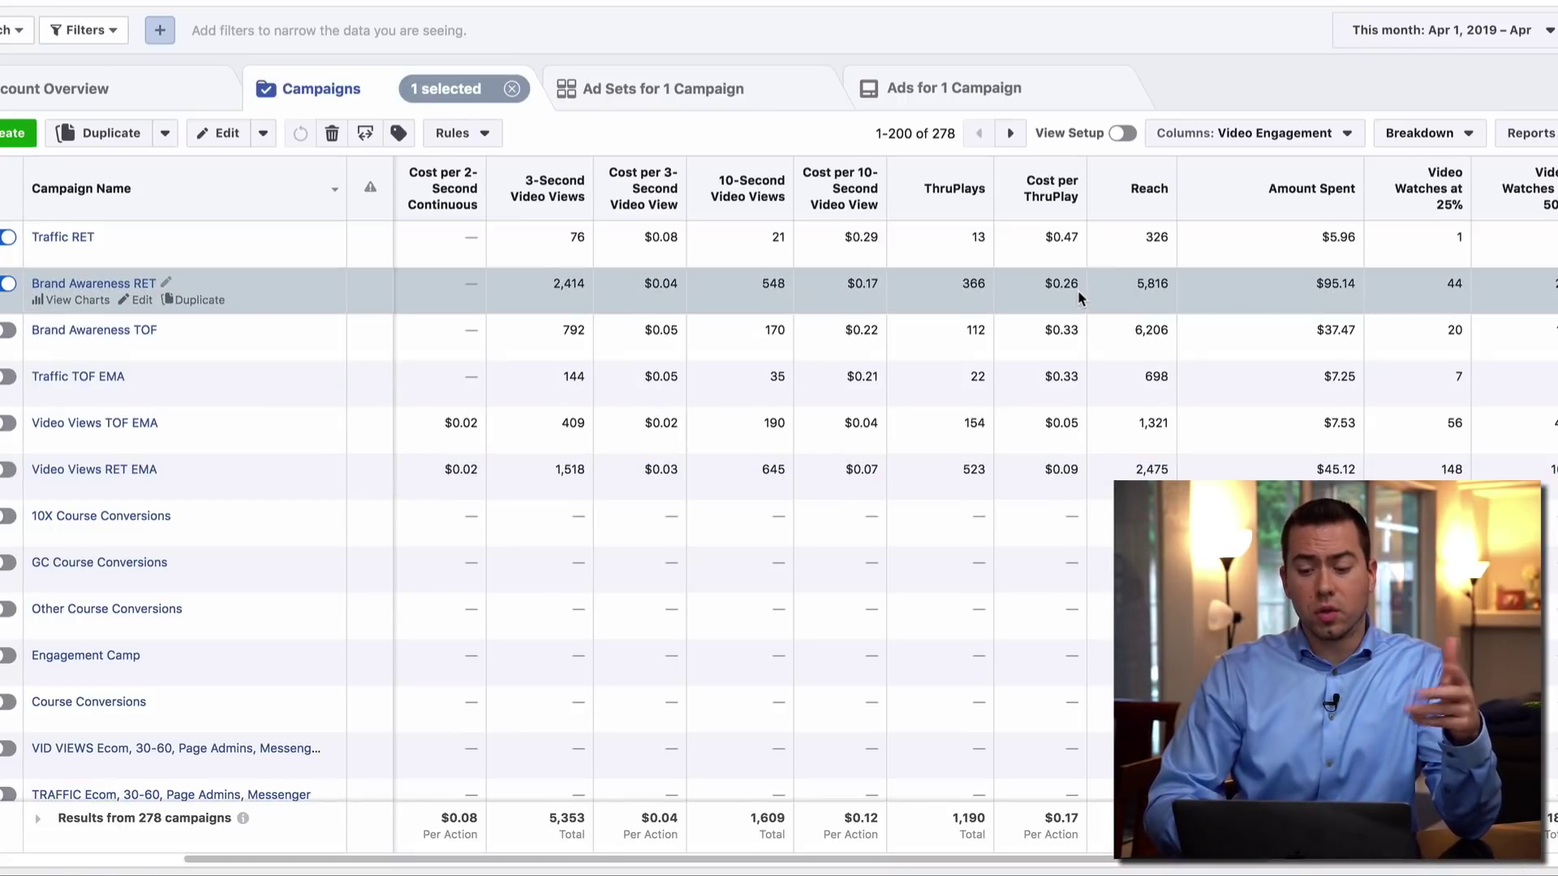
Compare the cost per ThruPlay of the Brand Awareness RET and Video Views RET EMA campaigns
left_click_drag(1078, 285, 1045, 285)
left_click(1045, 285)
left_click_drag(1079, 464, 1034, 474)
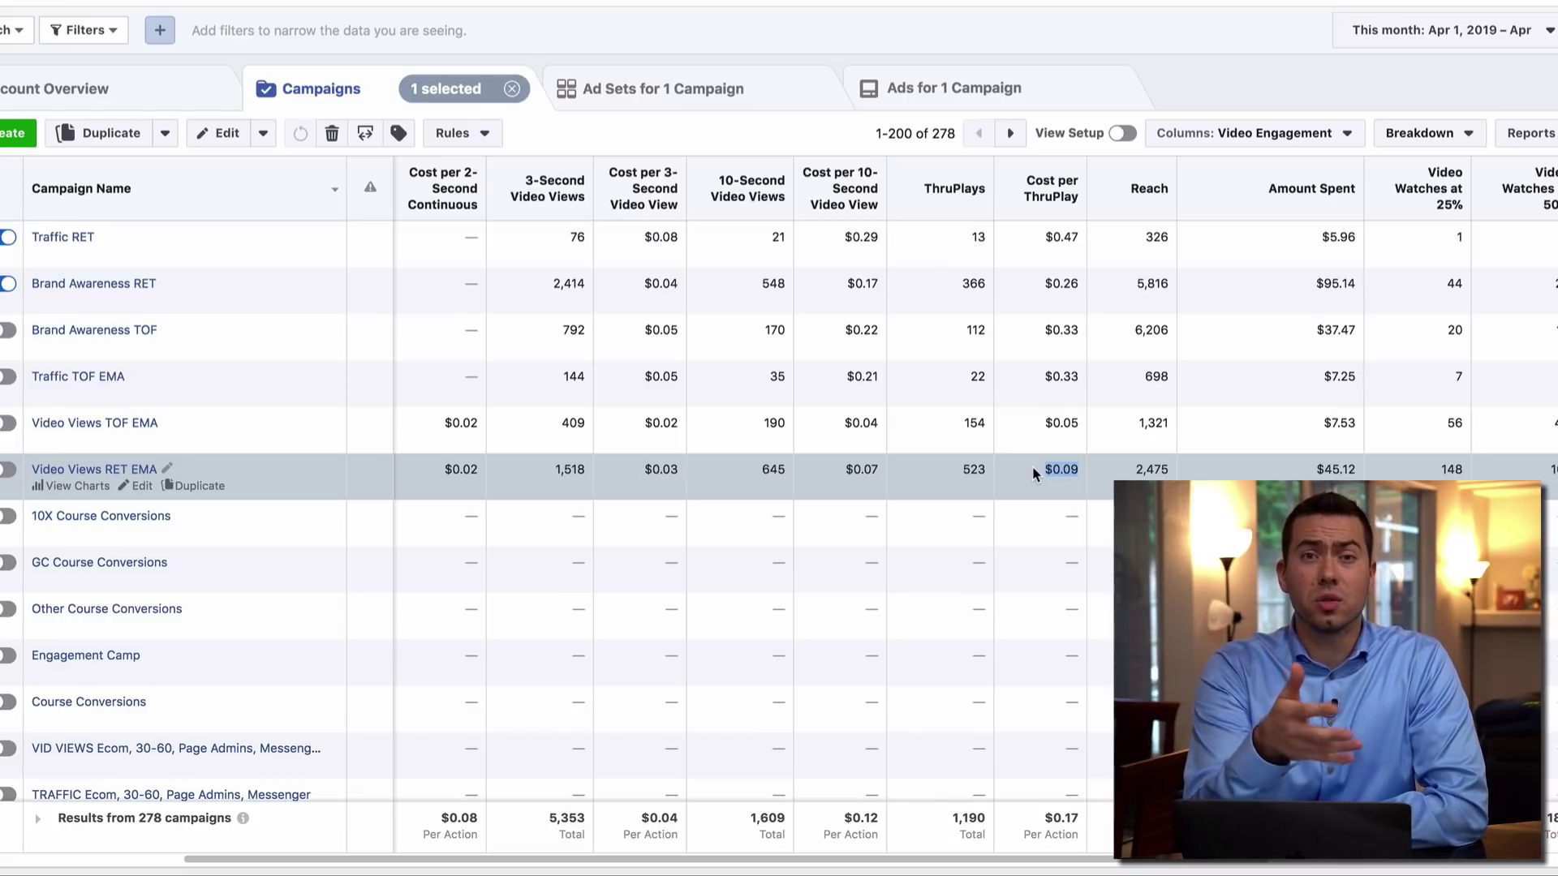
left_click(1134, 477)
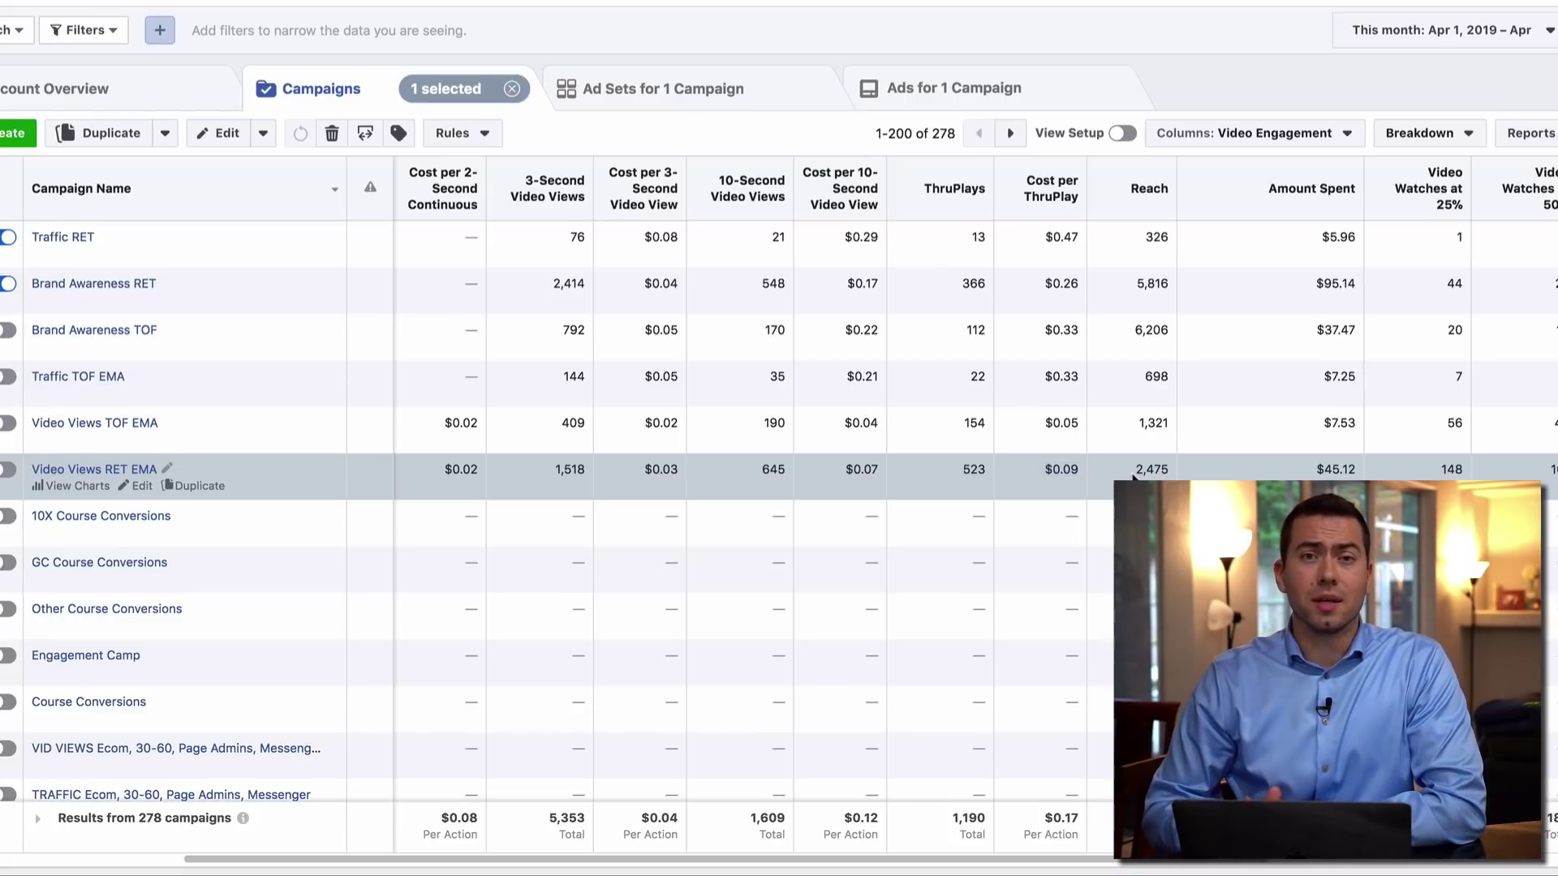
Examine the campaigns' video watch counts at 25%, 50%, 75%, 95% and 100%
scroll(761, 365, "left", 1)
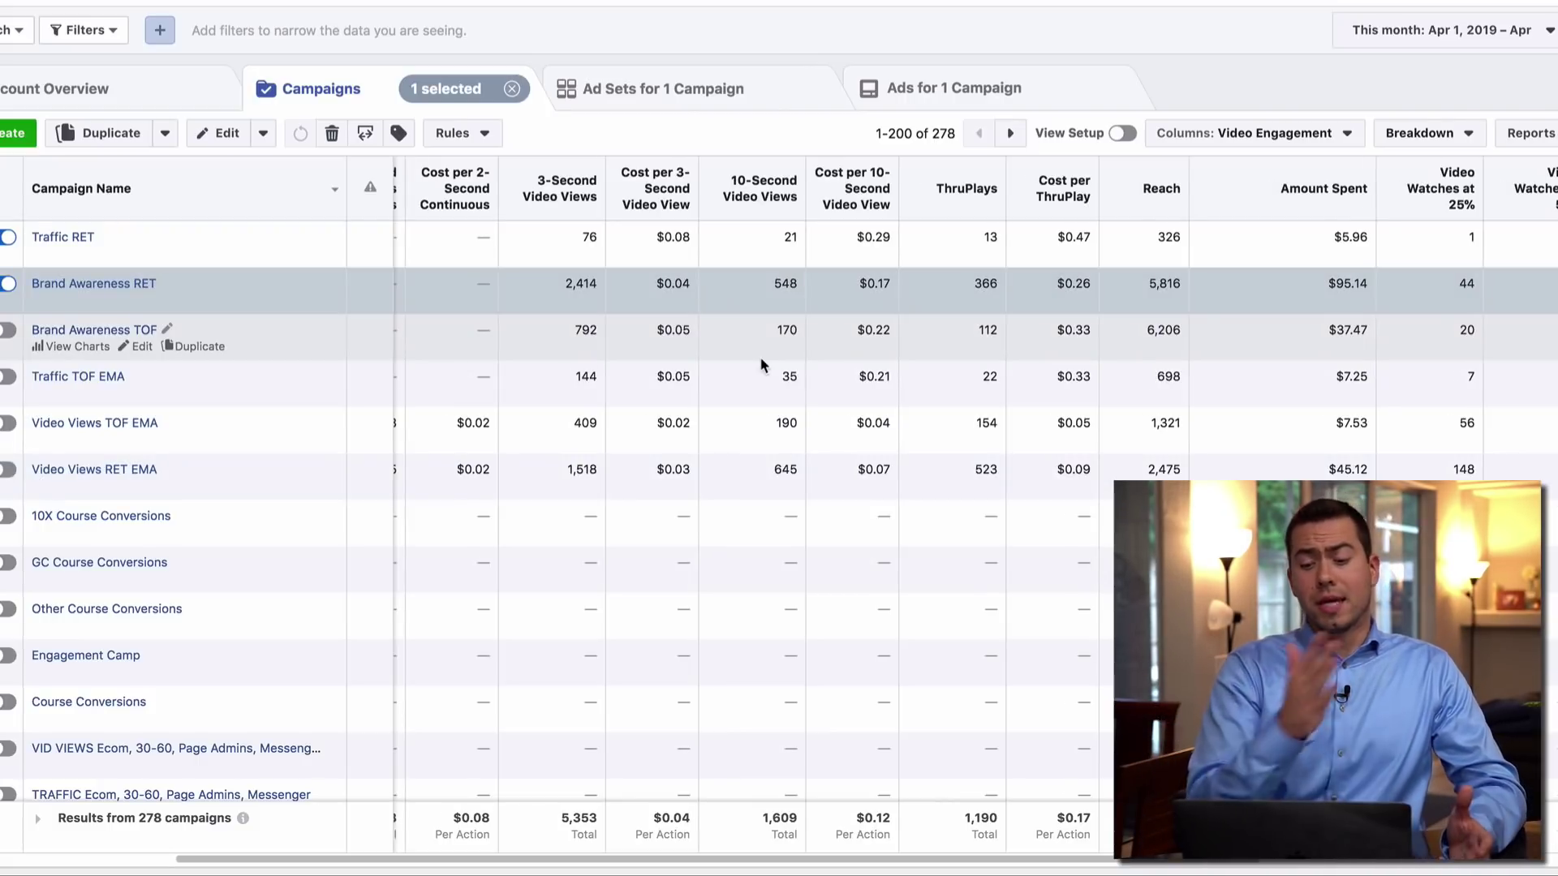
scroll(759, 357, "right", 10)
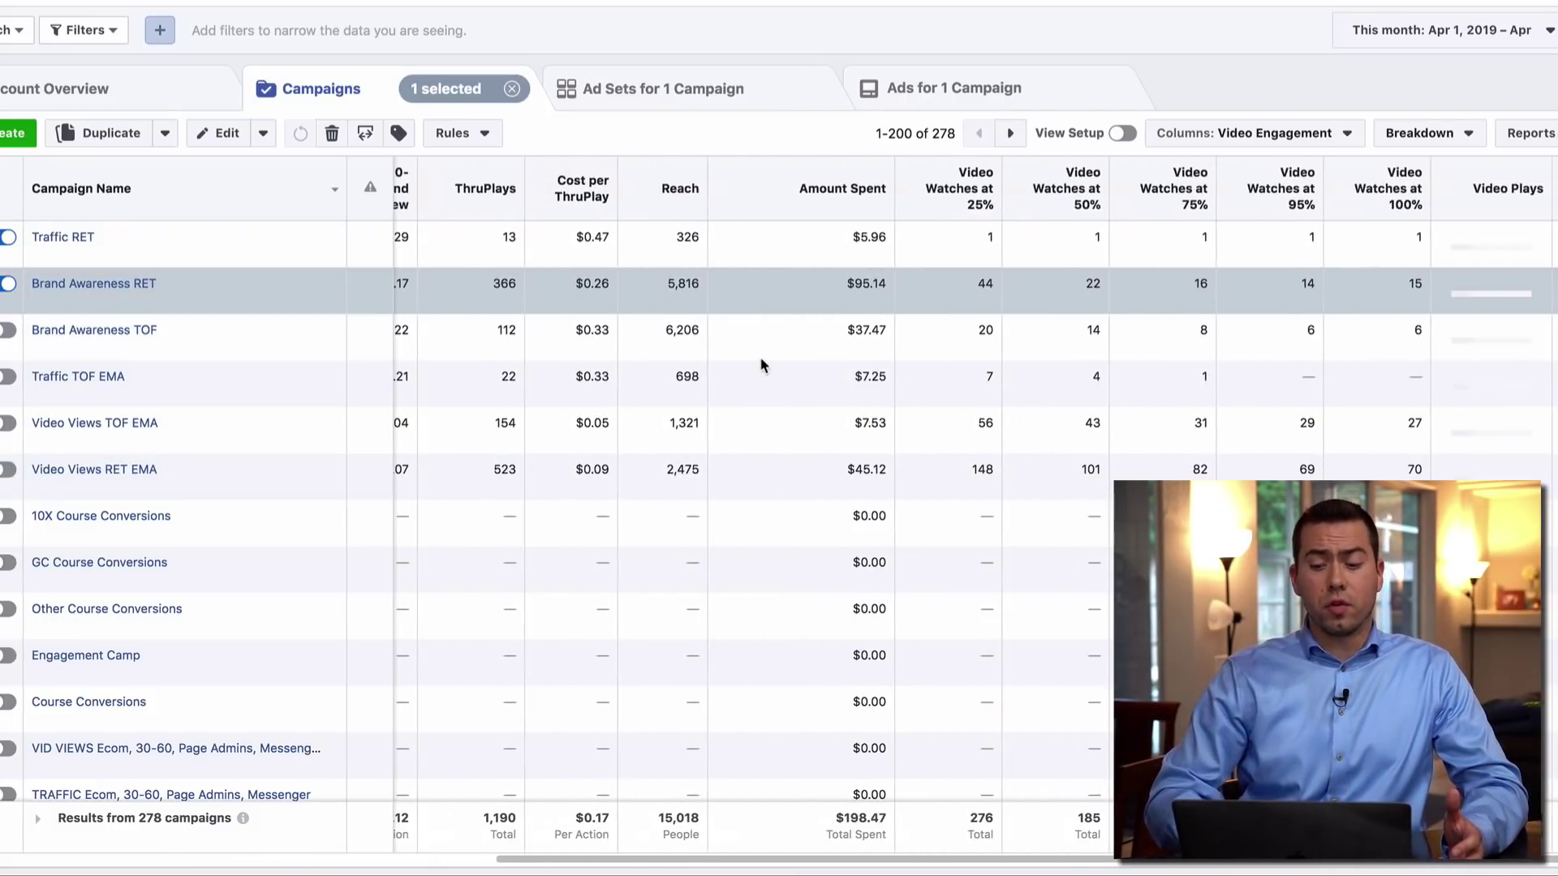
mouse_move(959, 202)
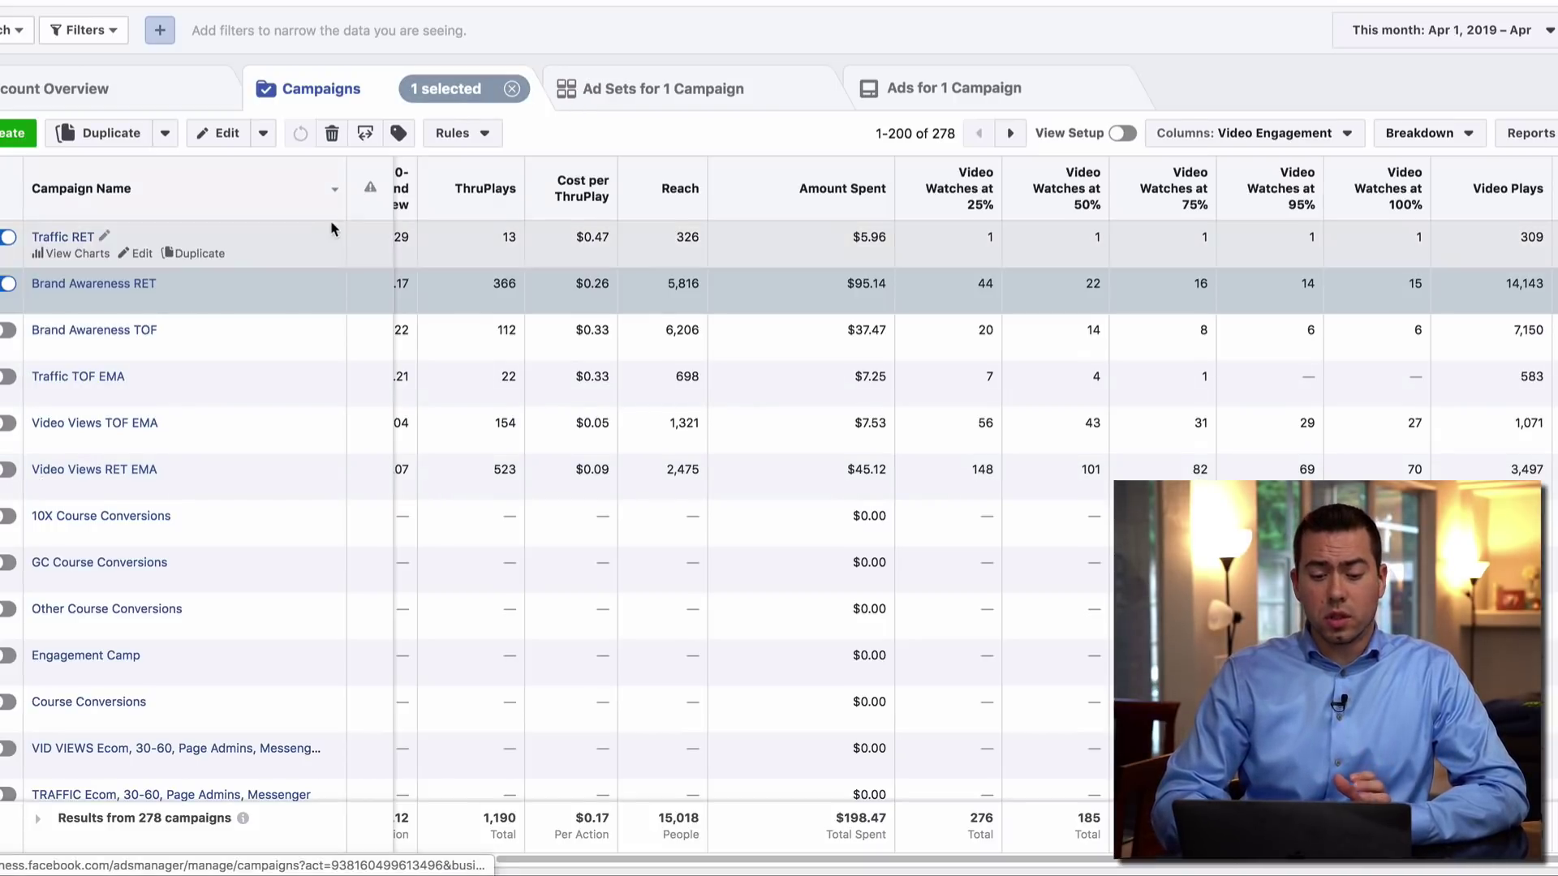
List the ads of the six campaigns from Traffic RET through Video Views RET EMA, sorted by ThruPlays from highest to lowest
left_click(330, 228)
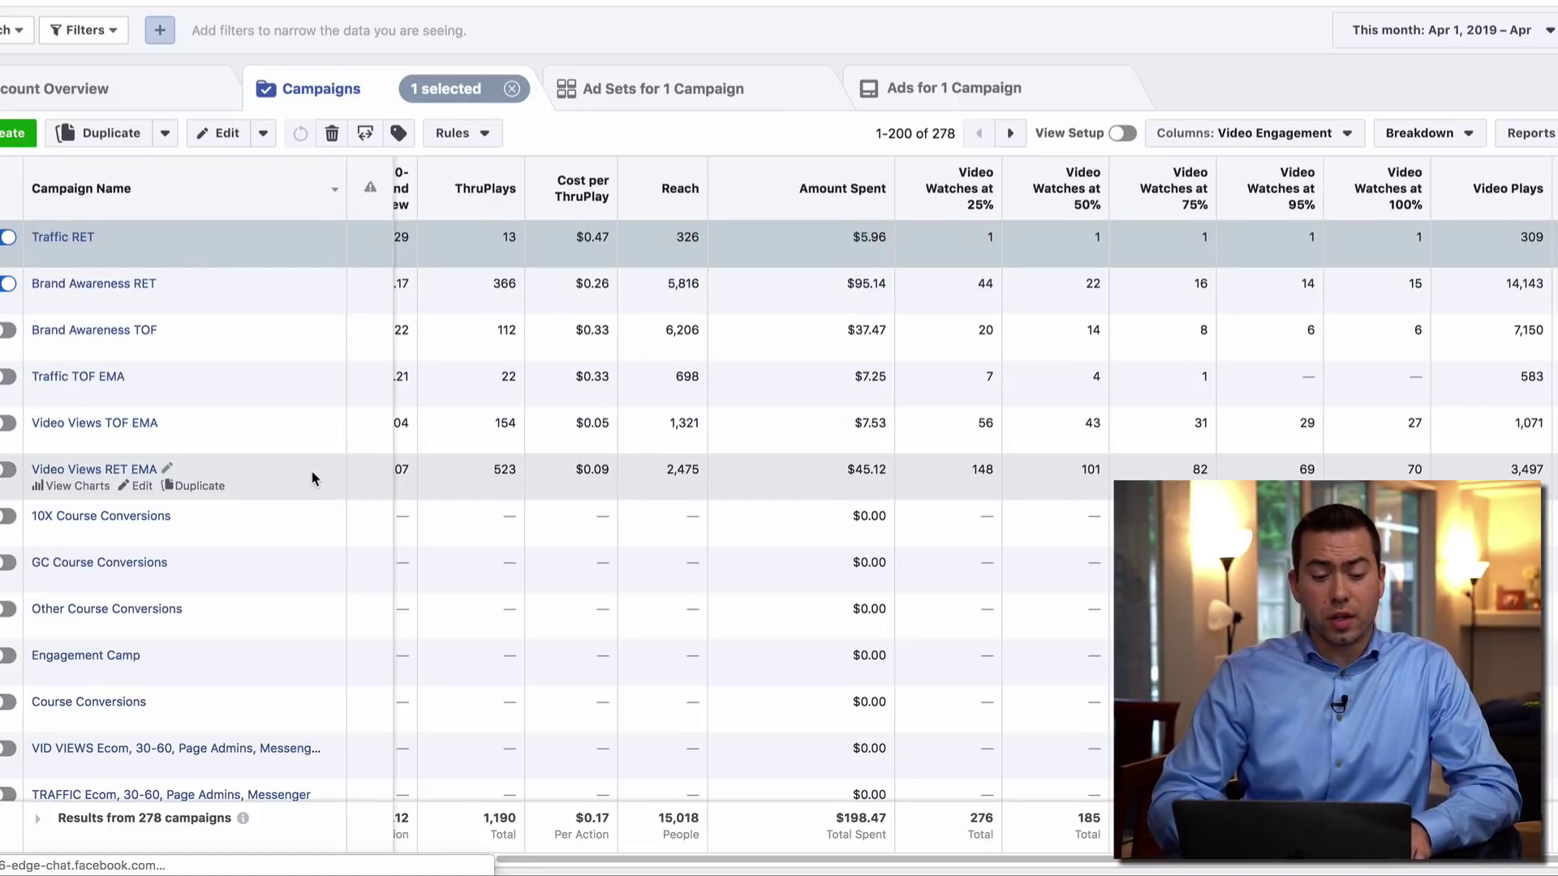
left_click(311, 479, "shift")
left_click(1024, 89)
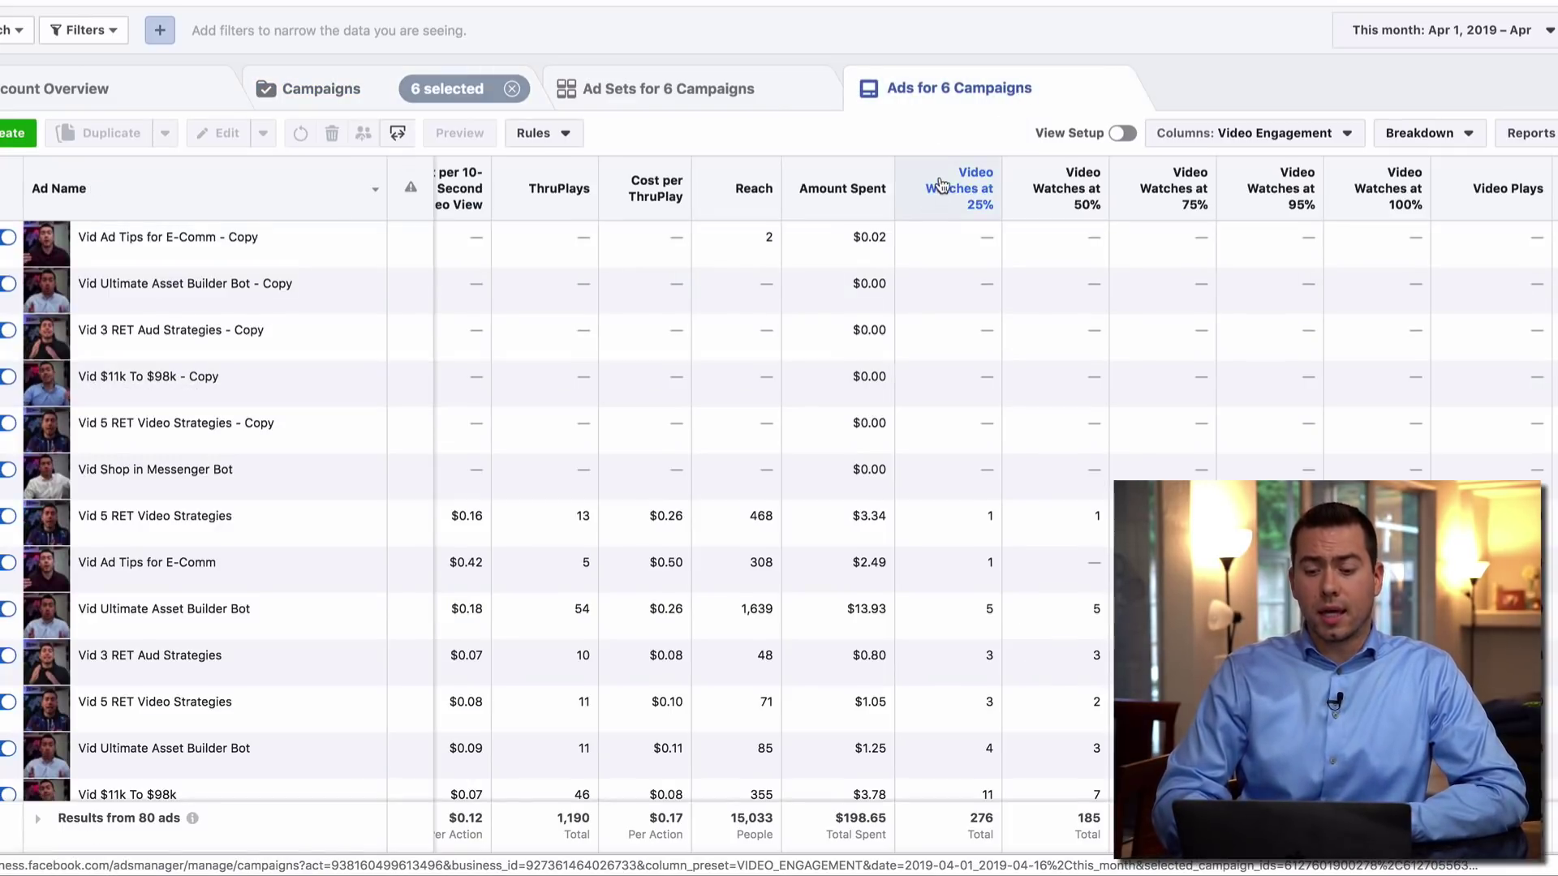
left_click(545, 189)
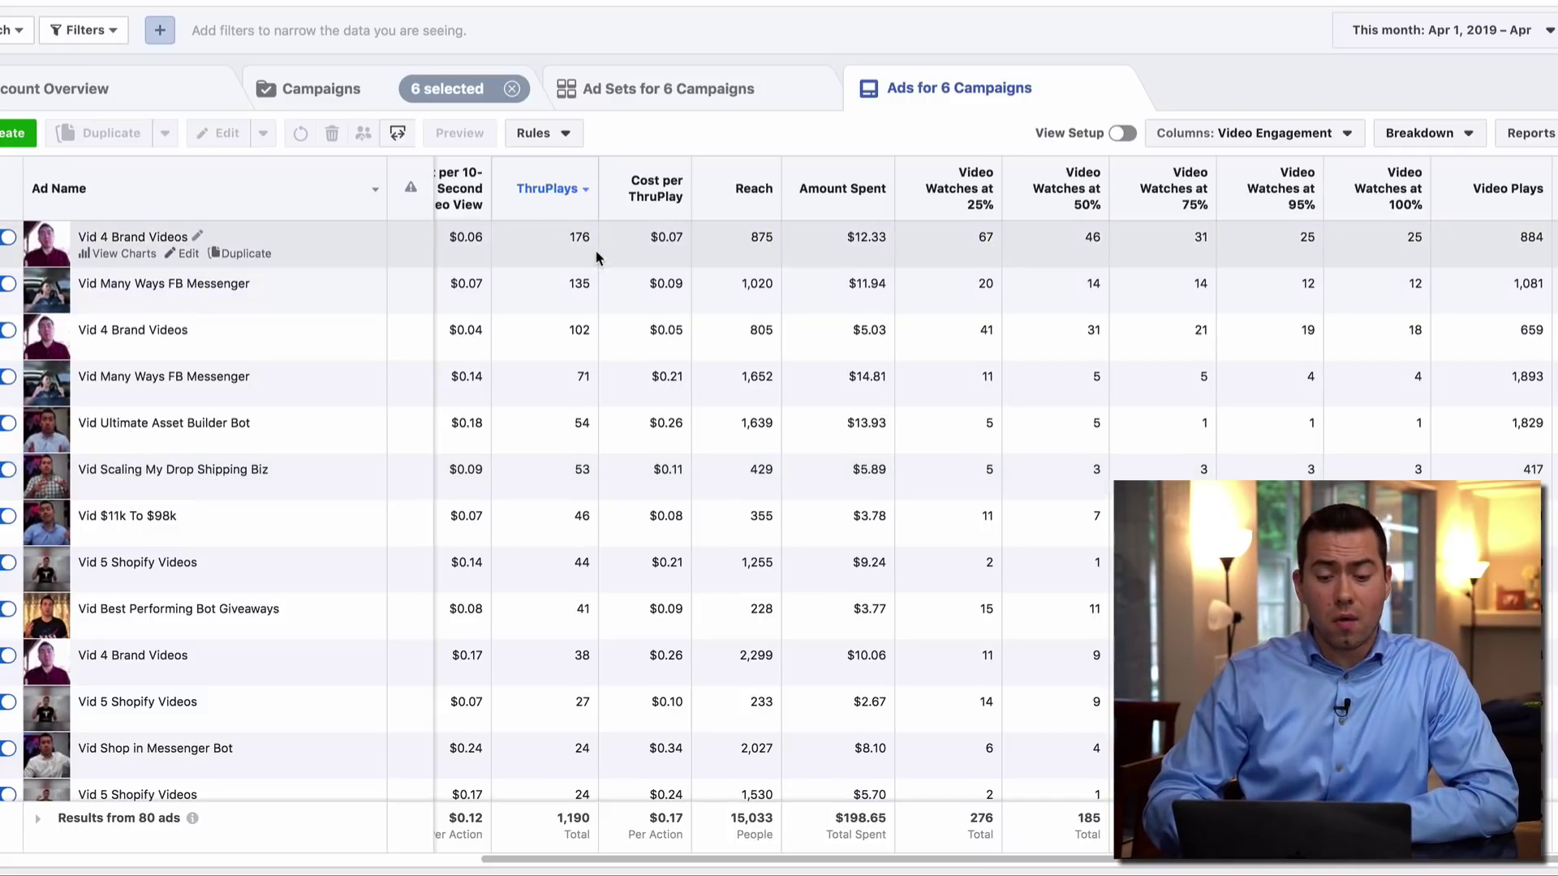
Compare the ThruPlays of the two highest-ranked Vid 4 Brand Videos ads
left_click(595, 250)
left_click(586, 334)
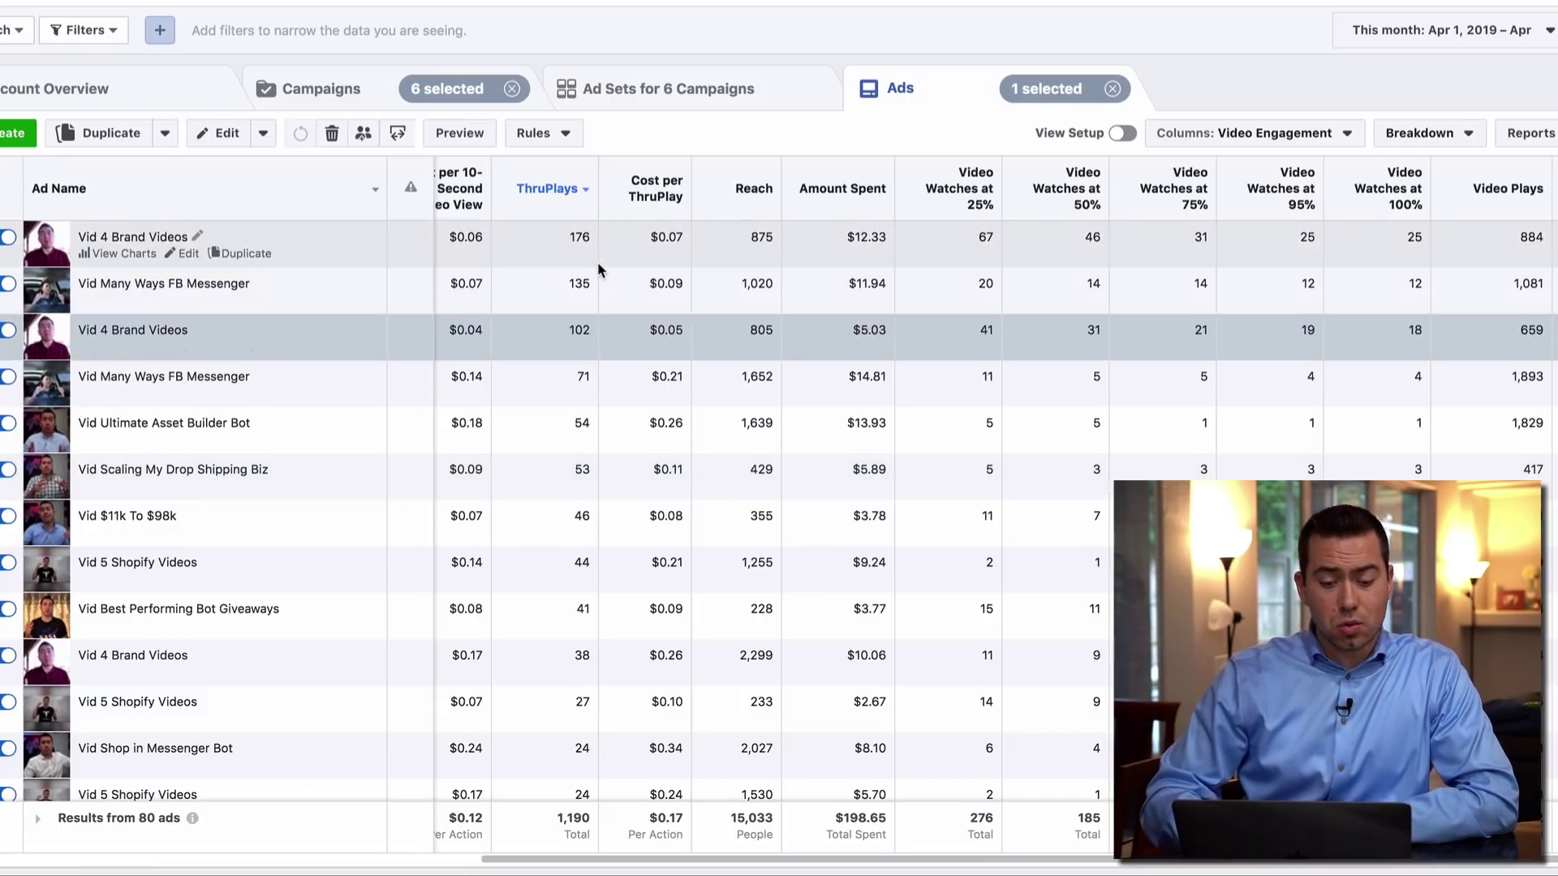
mouse_move(546, 195)
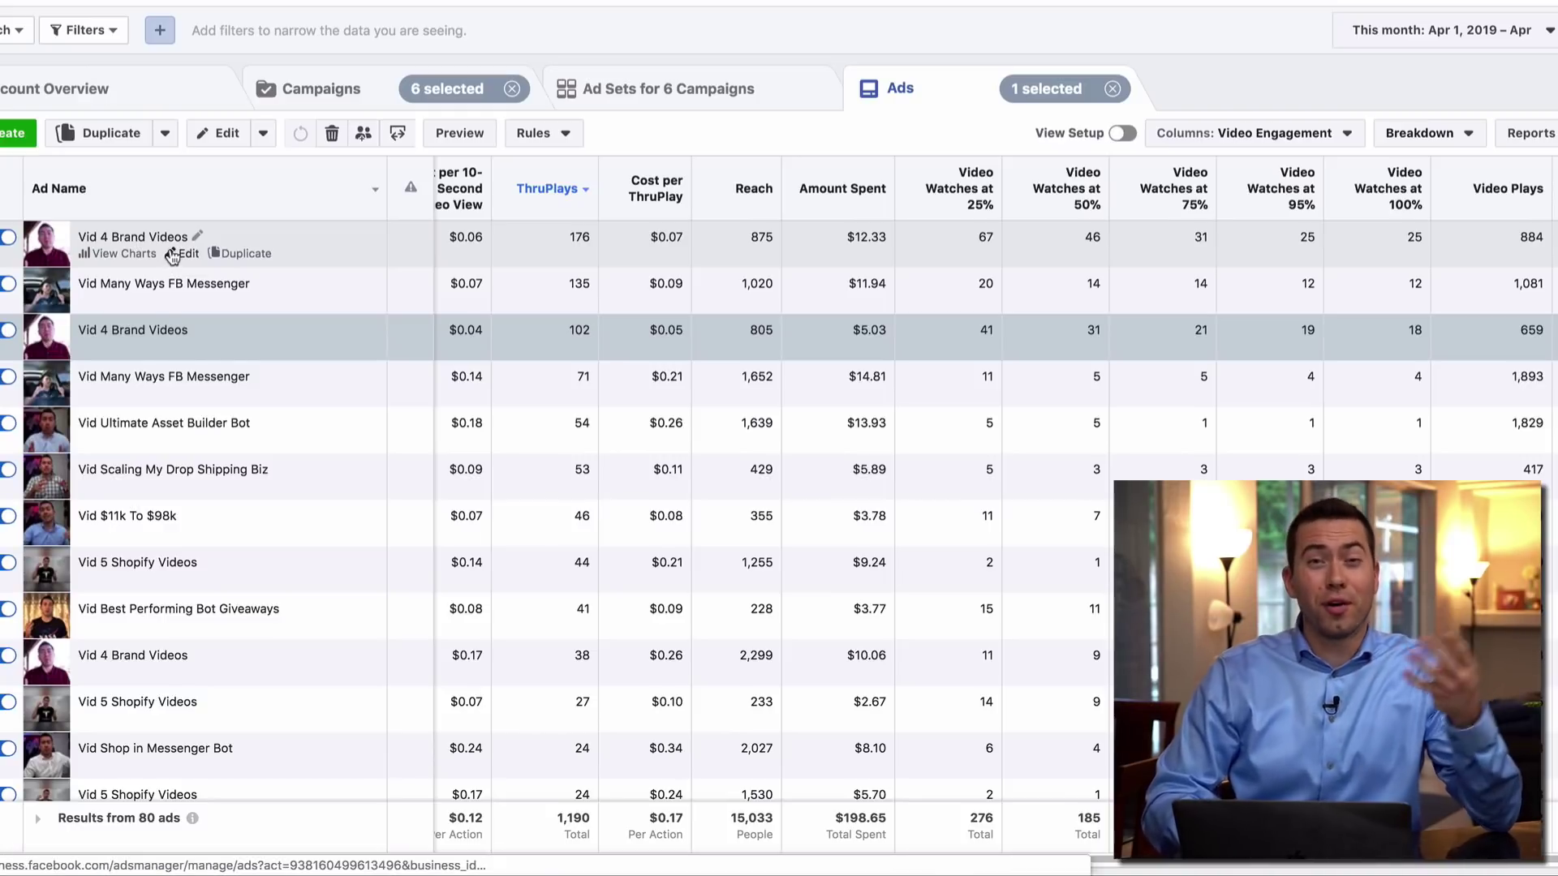
left_click(554, 241)
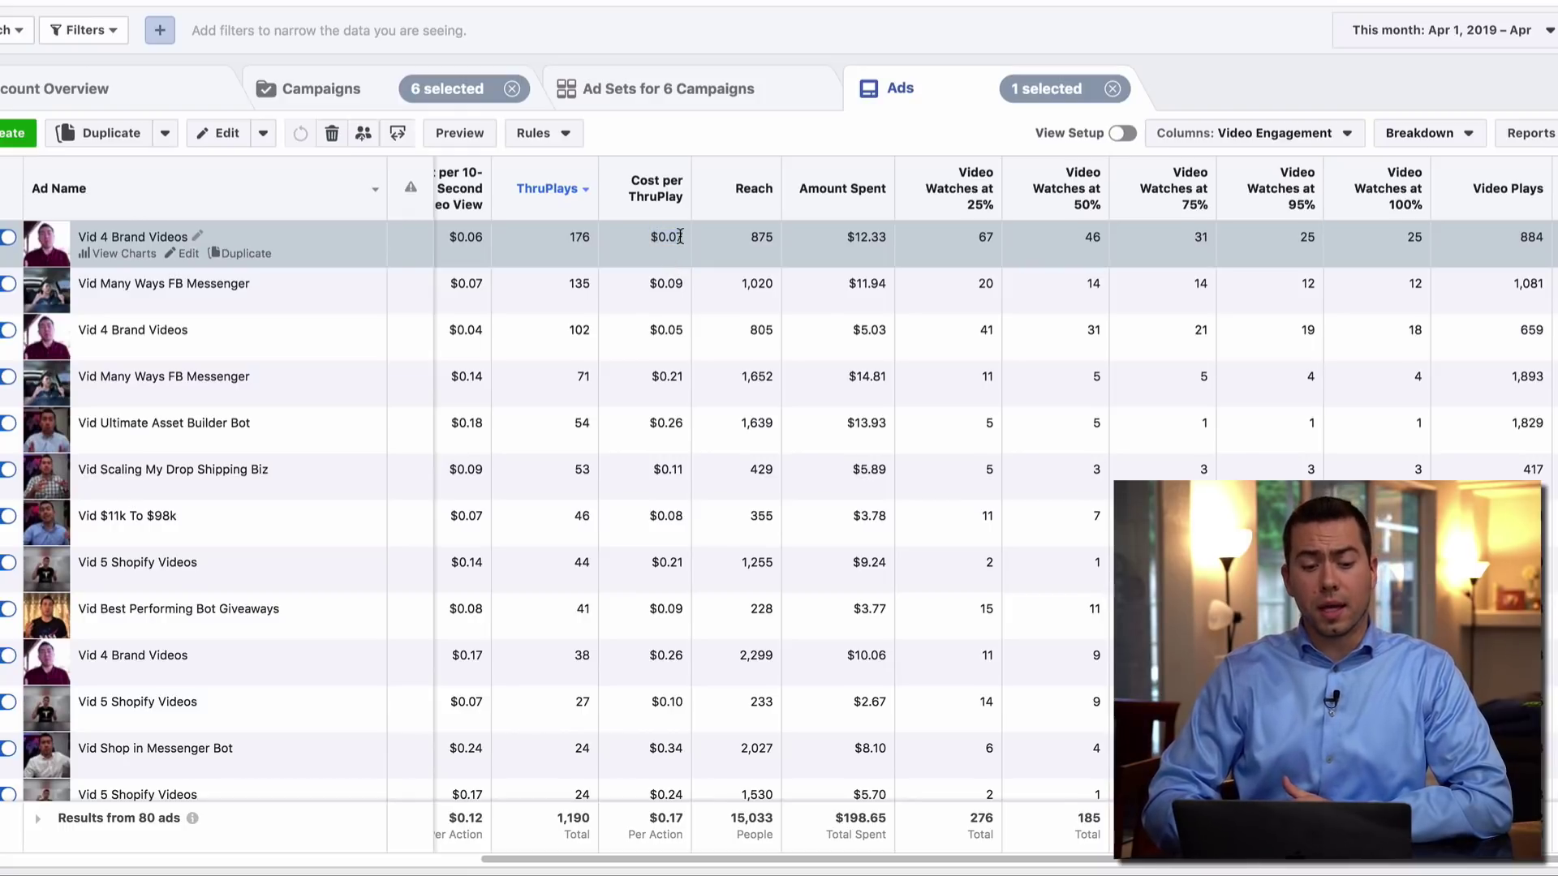
Compare the cost per ThruPlay of the two Vid Many Ways FB Messenger ads in the second and fourth rows
left_click(670, 307)
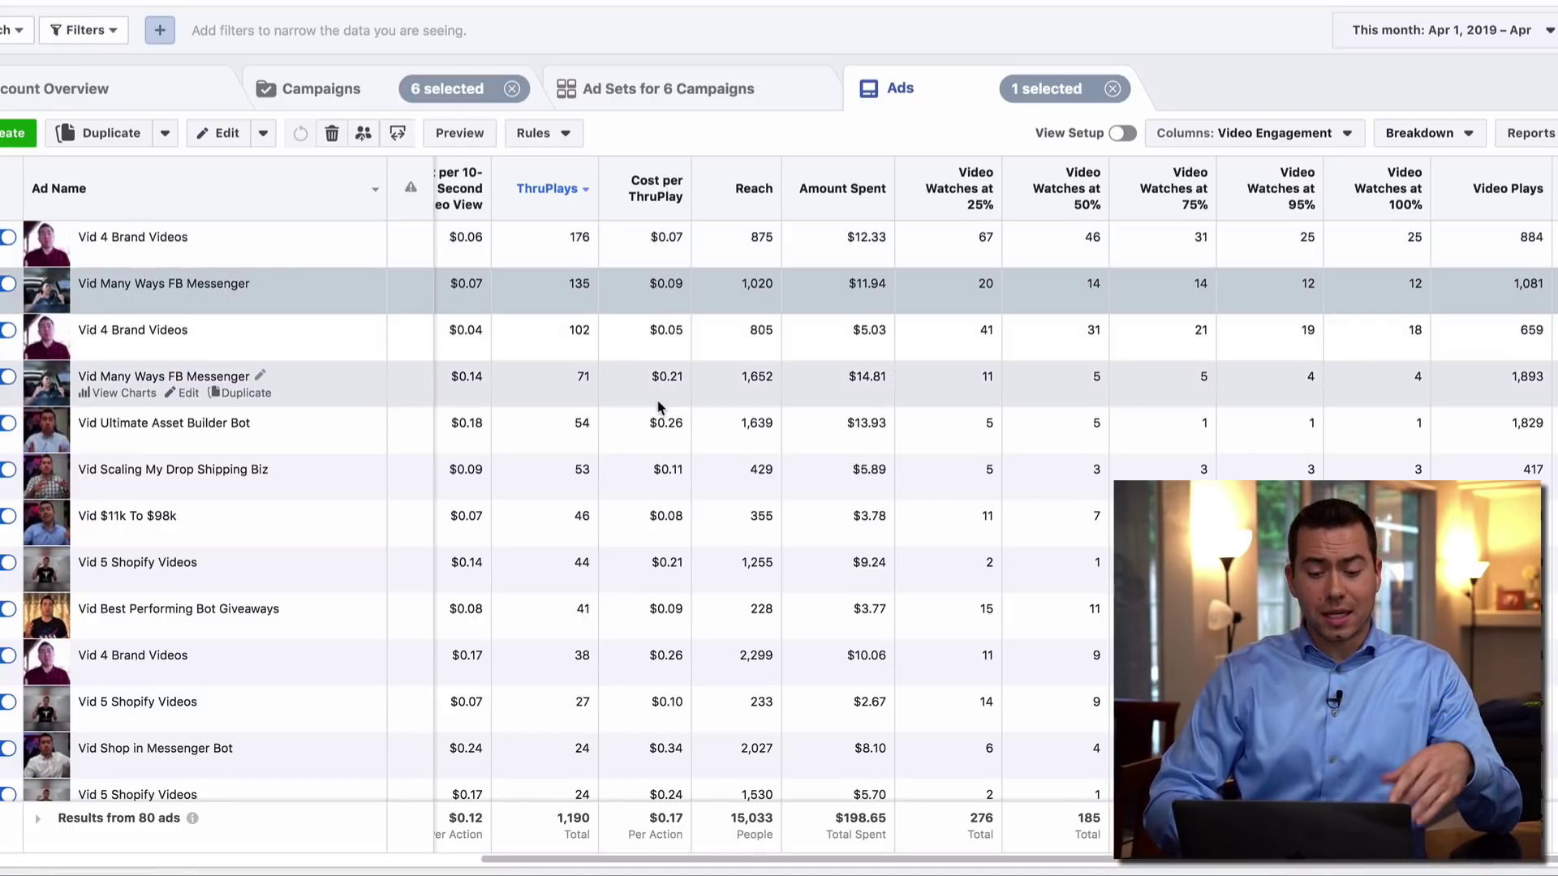
left_click(659, 396)
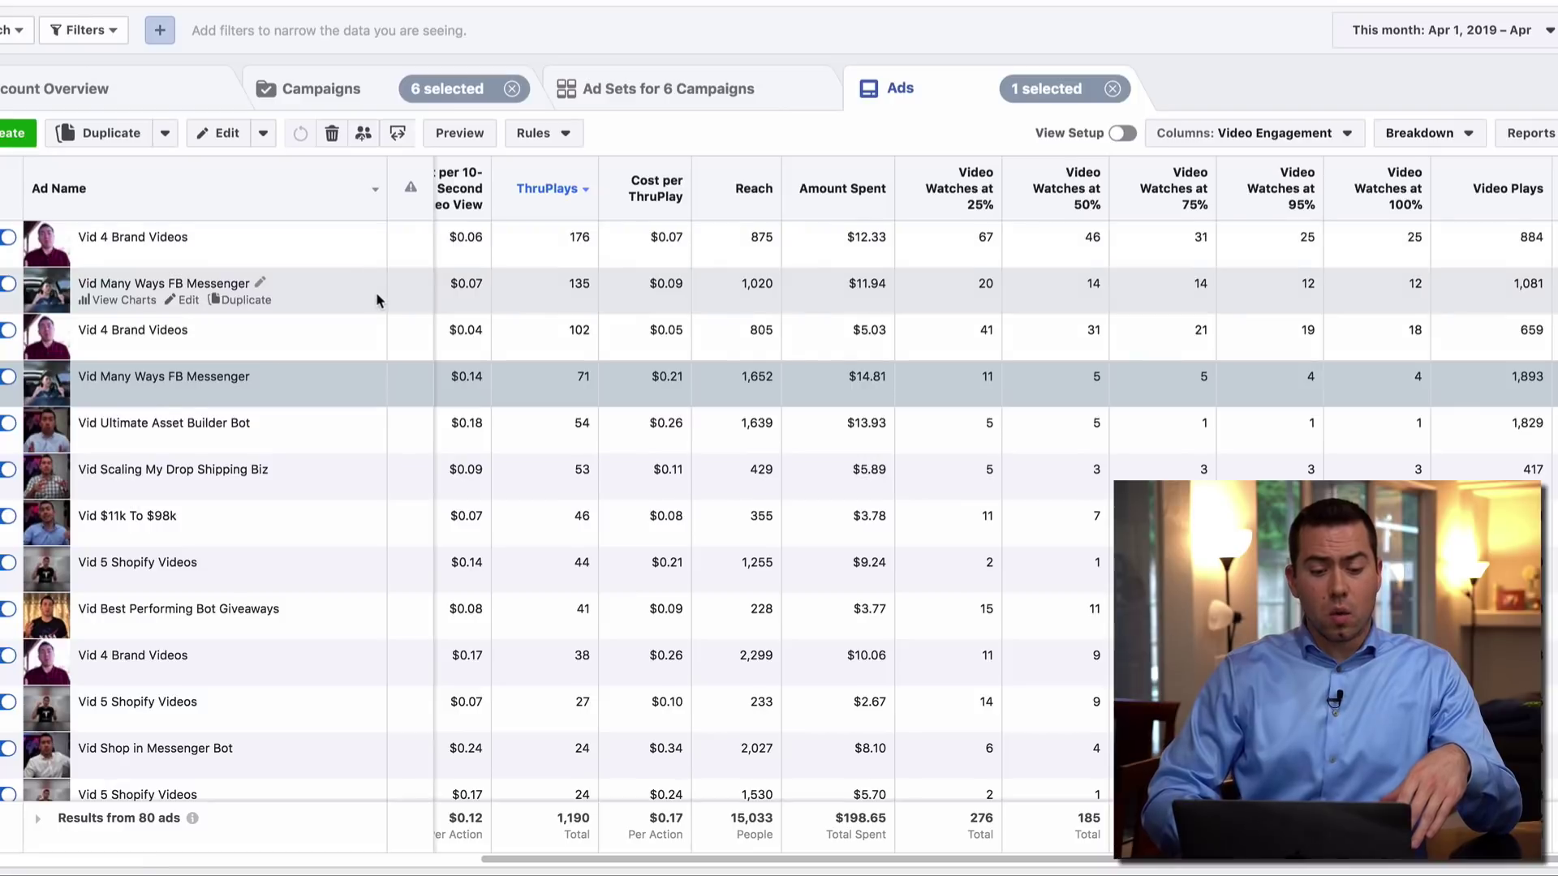
left_click(378, 295)
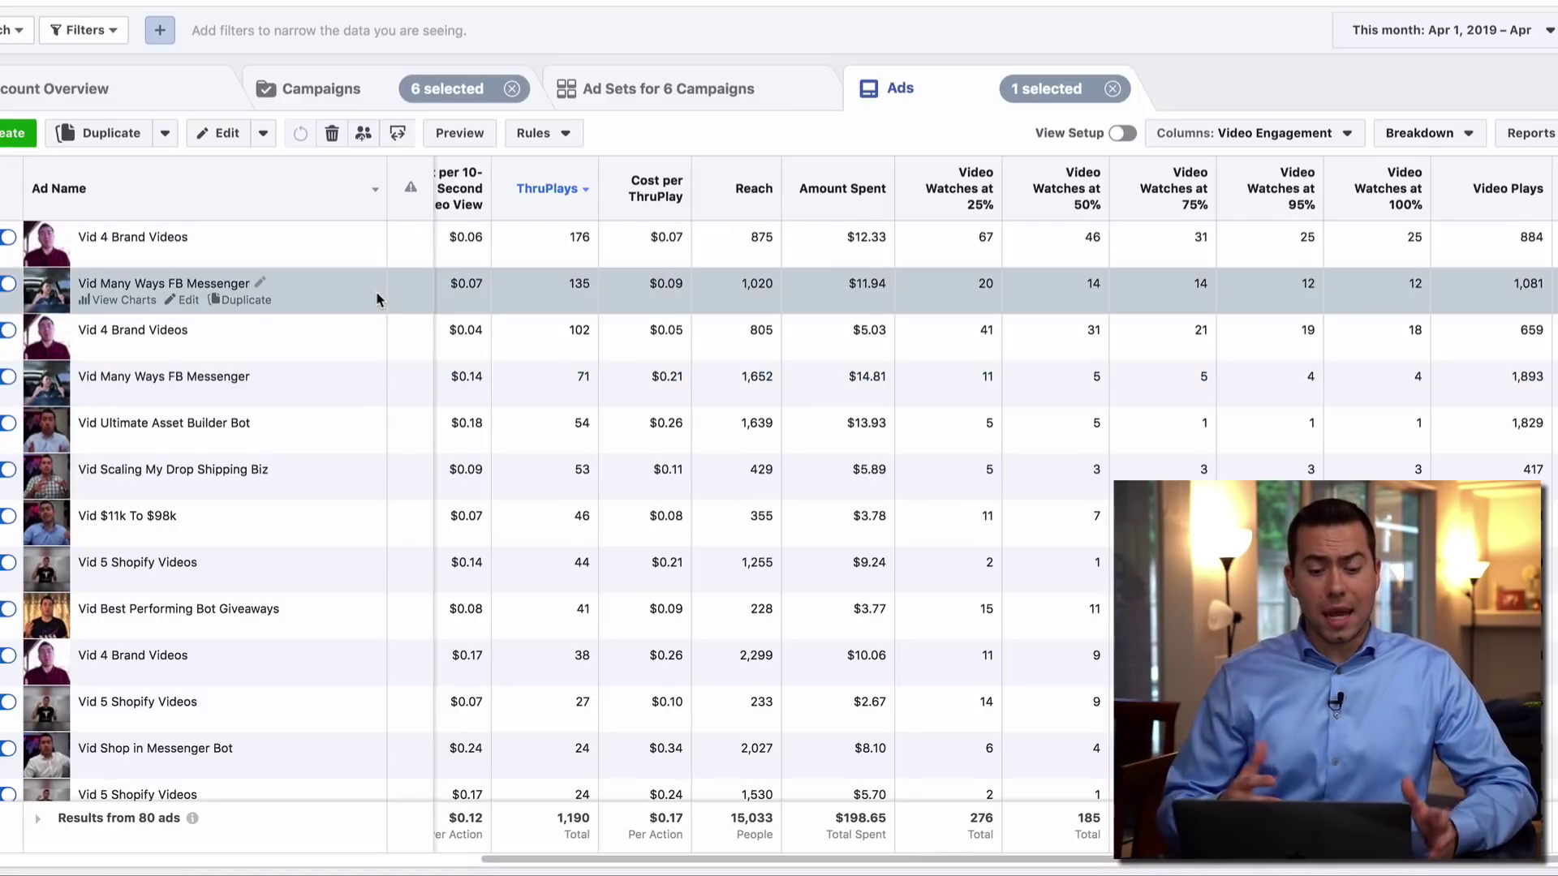
left_click_drag(683, 284, 649, 284)
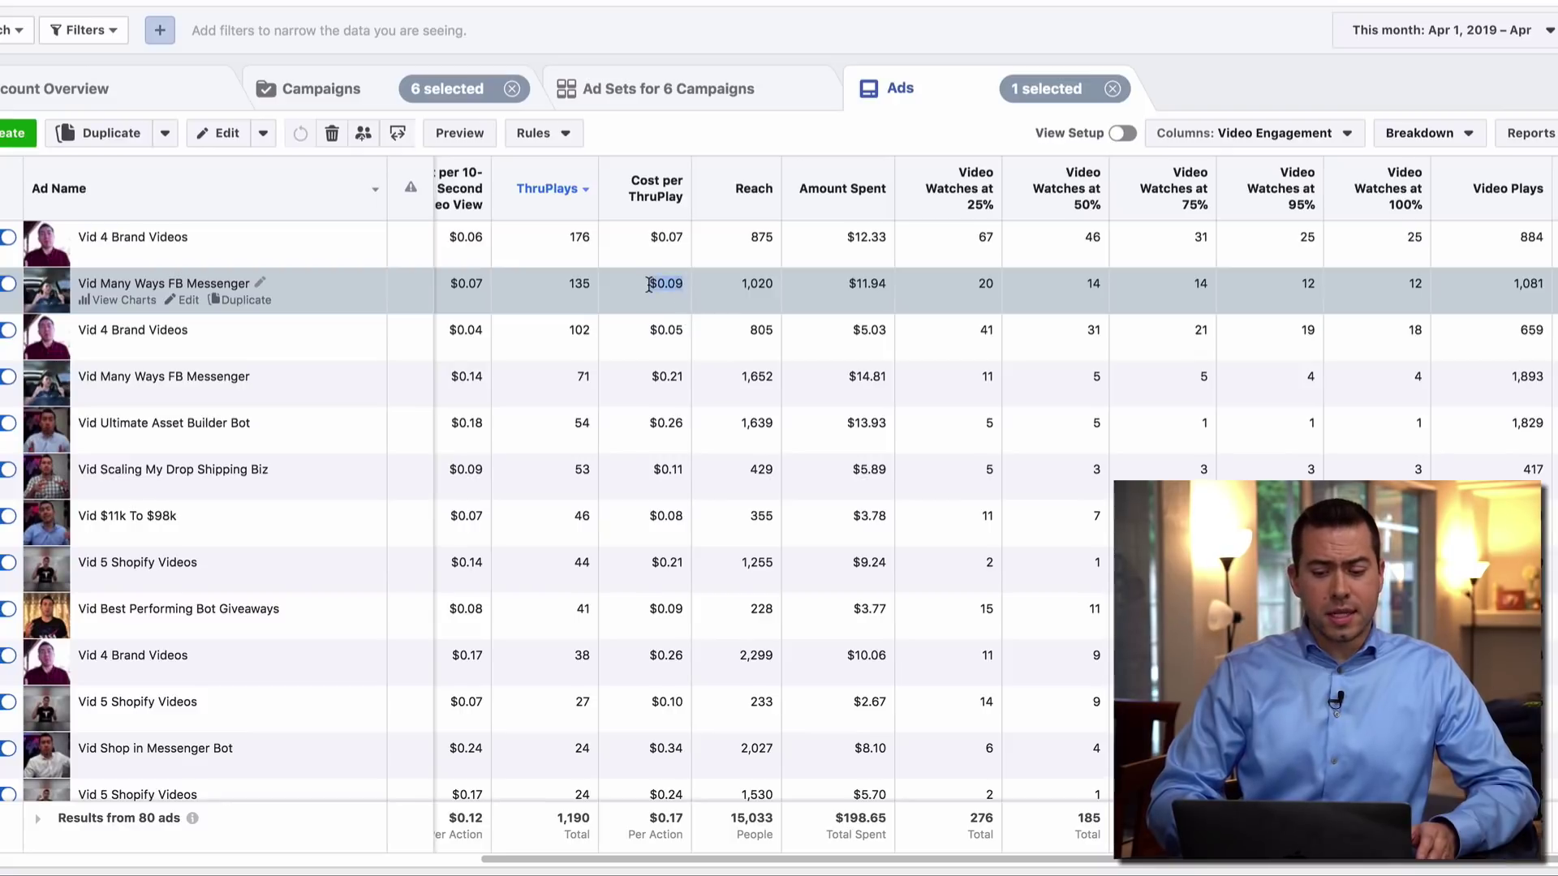
left_click(650, 283)
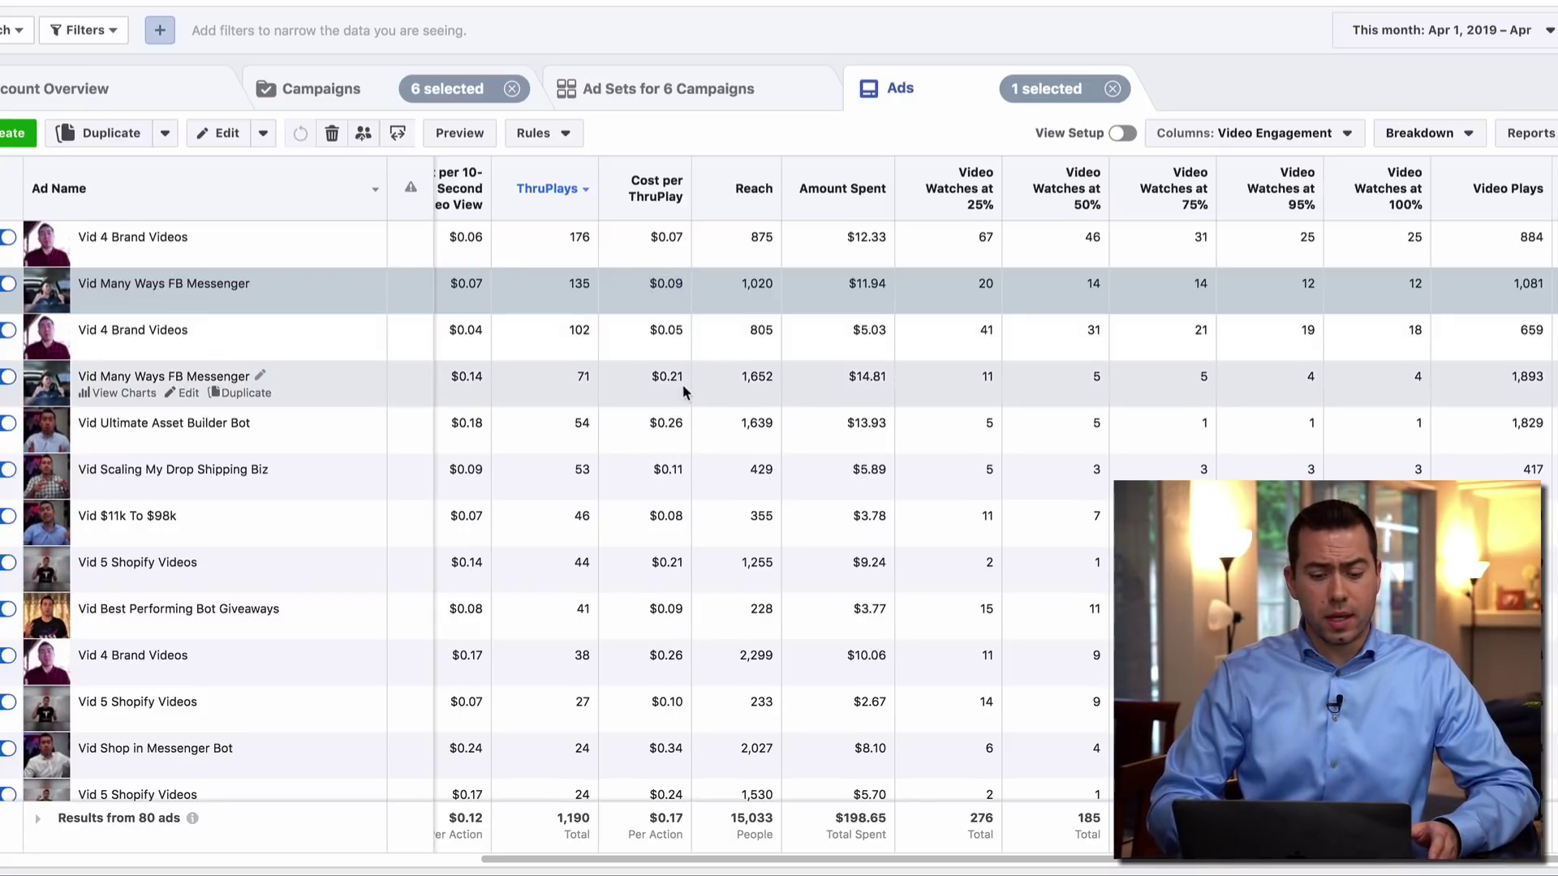
left_click(682, 375)
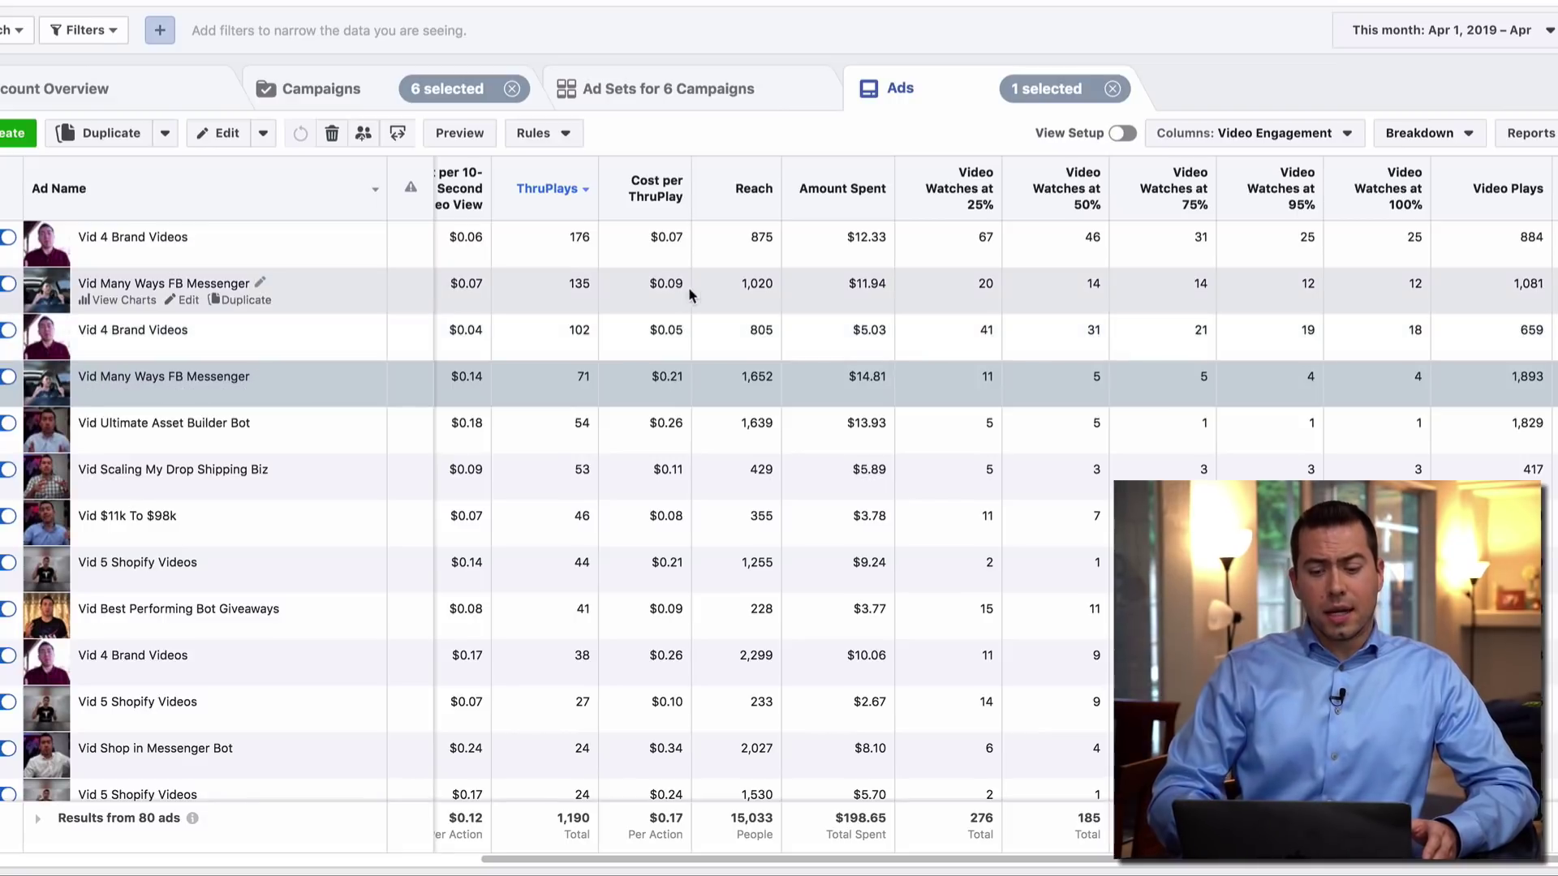
Compare the cost per ThruPlay of the first- and third-row Vid 4 Brand Videos ads with the fourth-row Vid Many Ways FB Messenger ad
left_click_drag(683, 237, 658, 237)
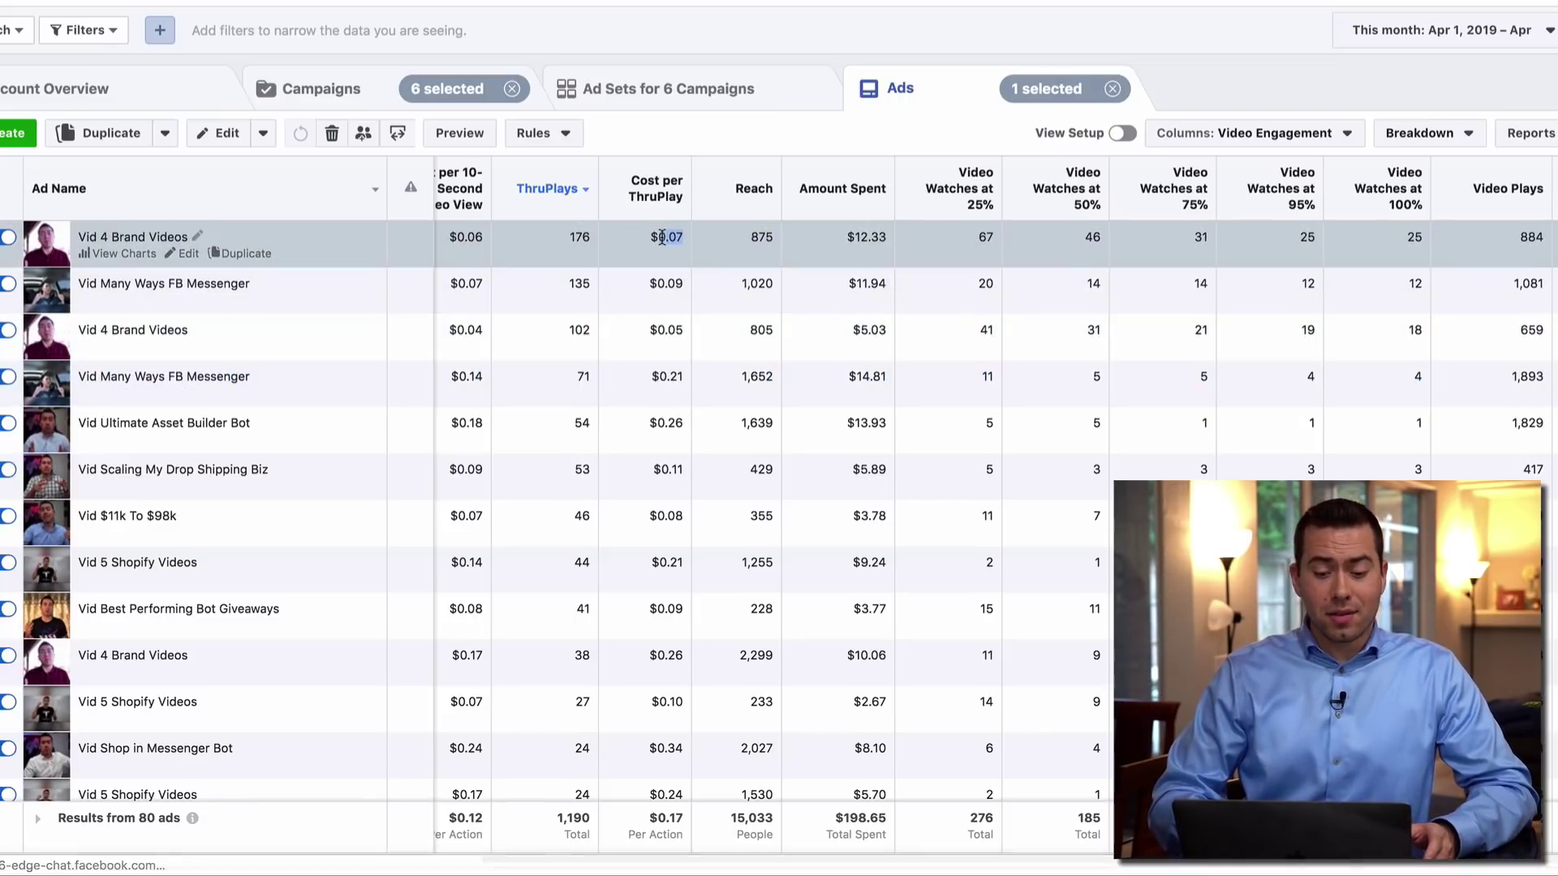
left_click_drag(683, 330, 643, 334)
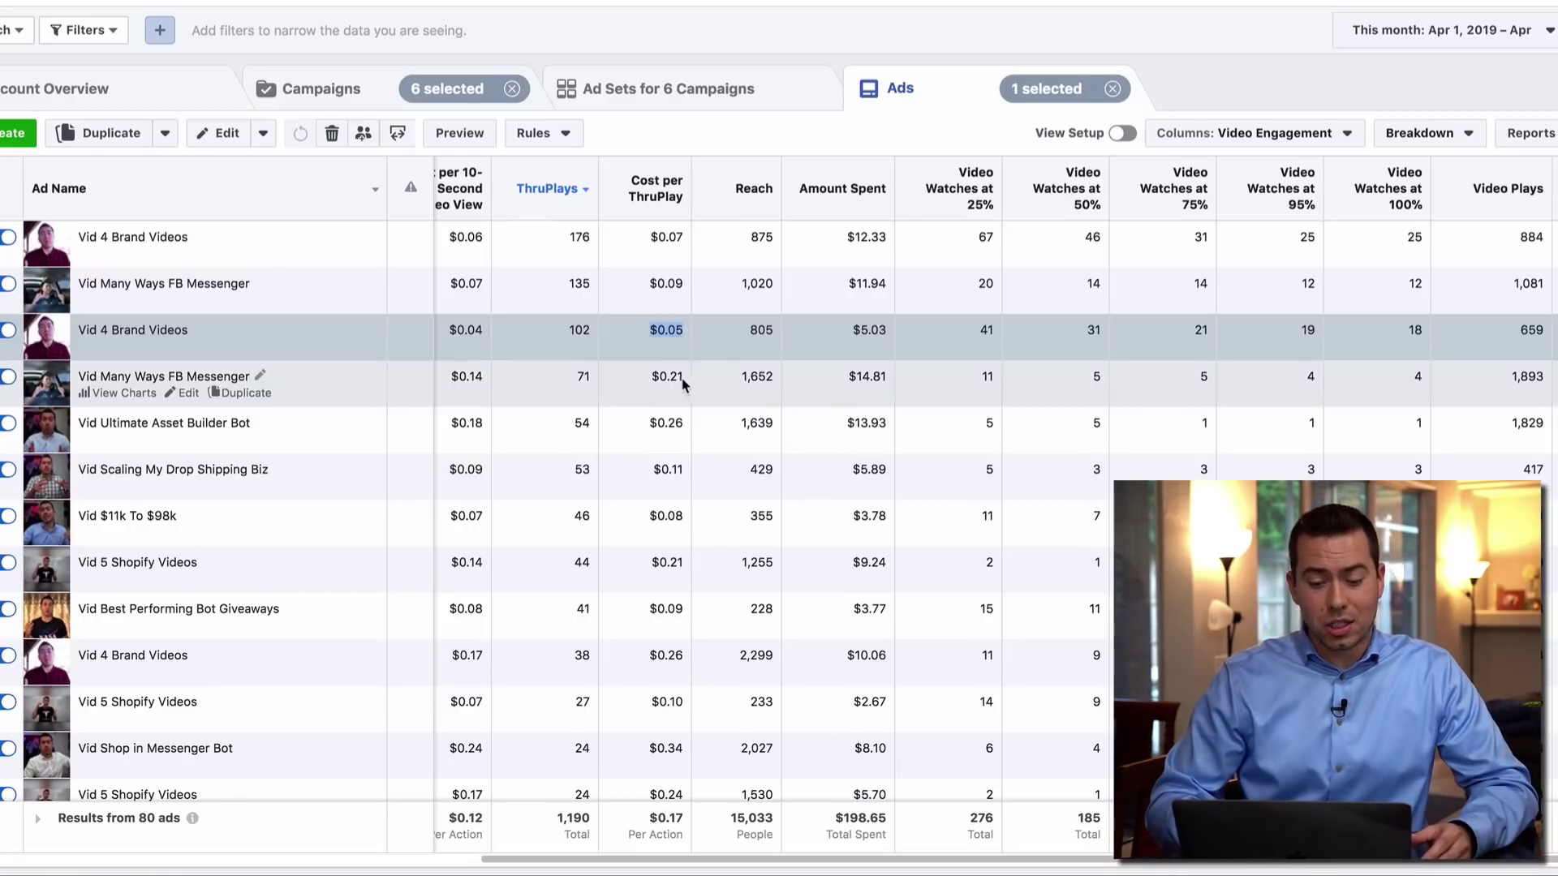
left_click_drag(683, 378, 657, 380)
left_click(657, 379)
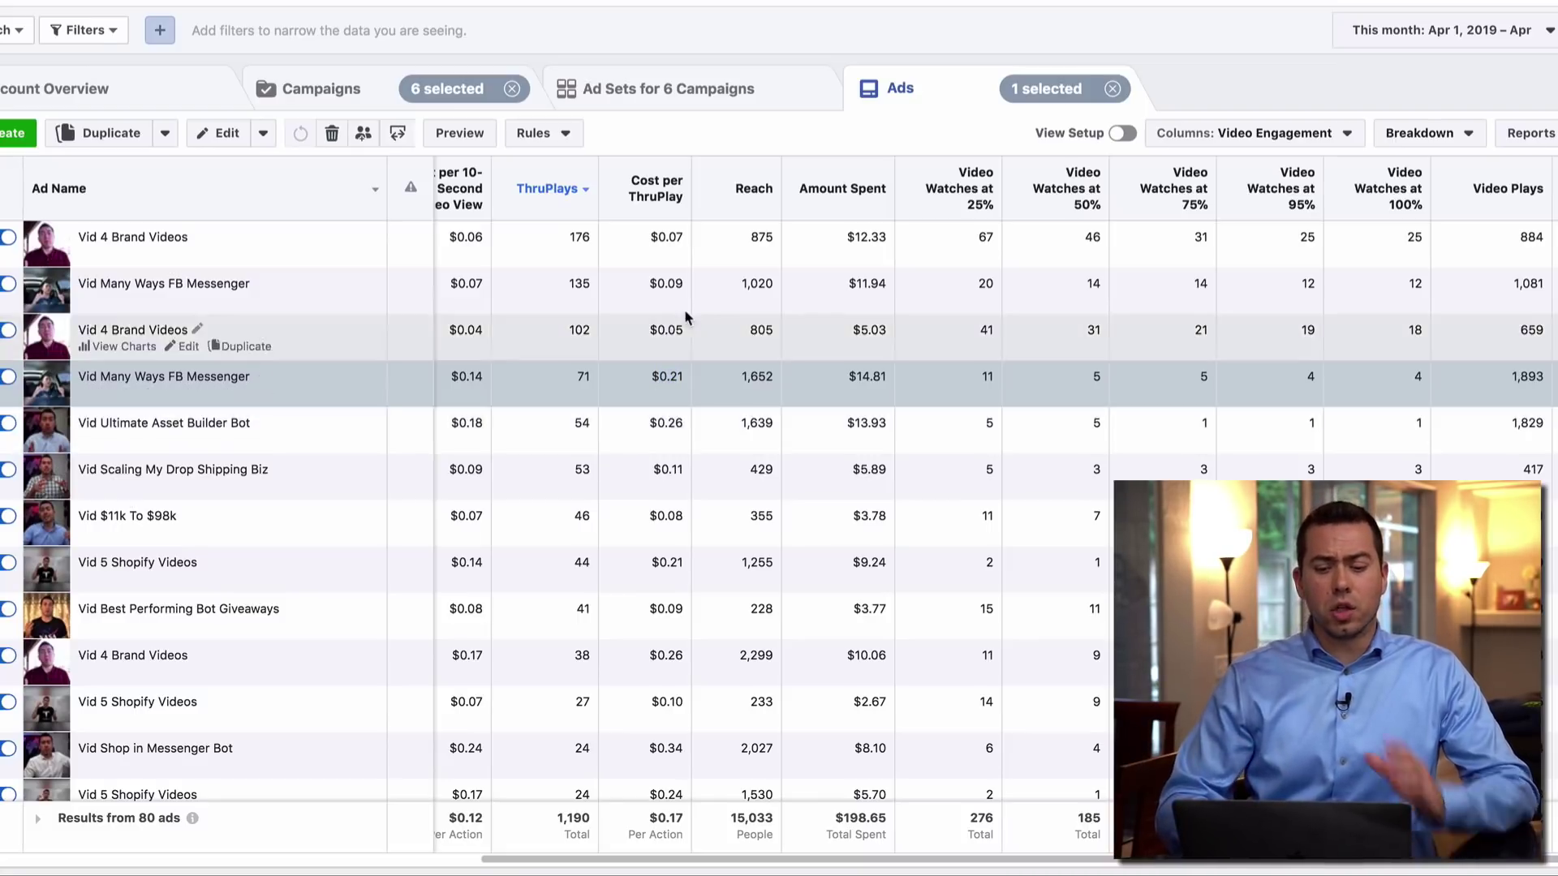
scroll(677, 357, "left", 3)
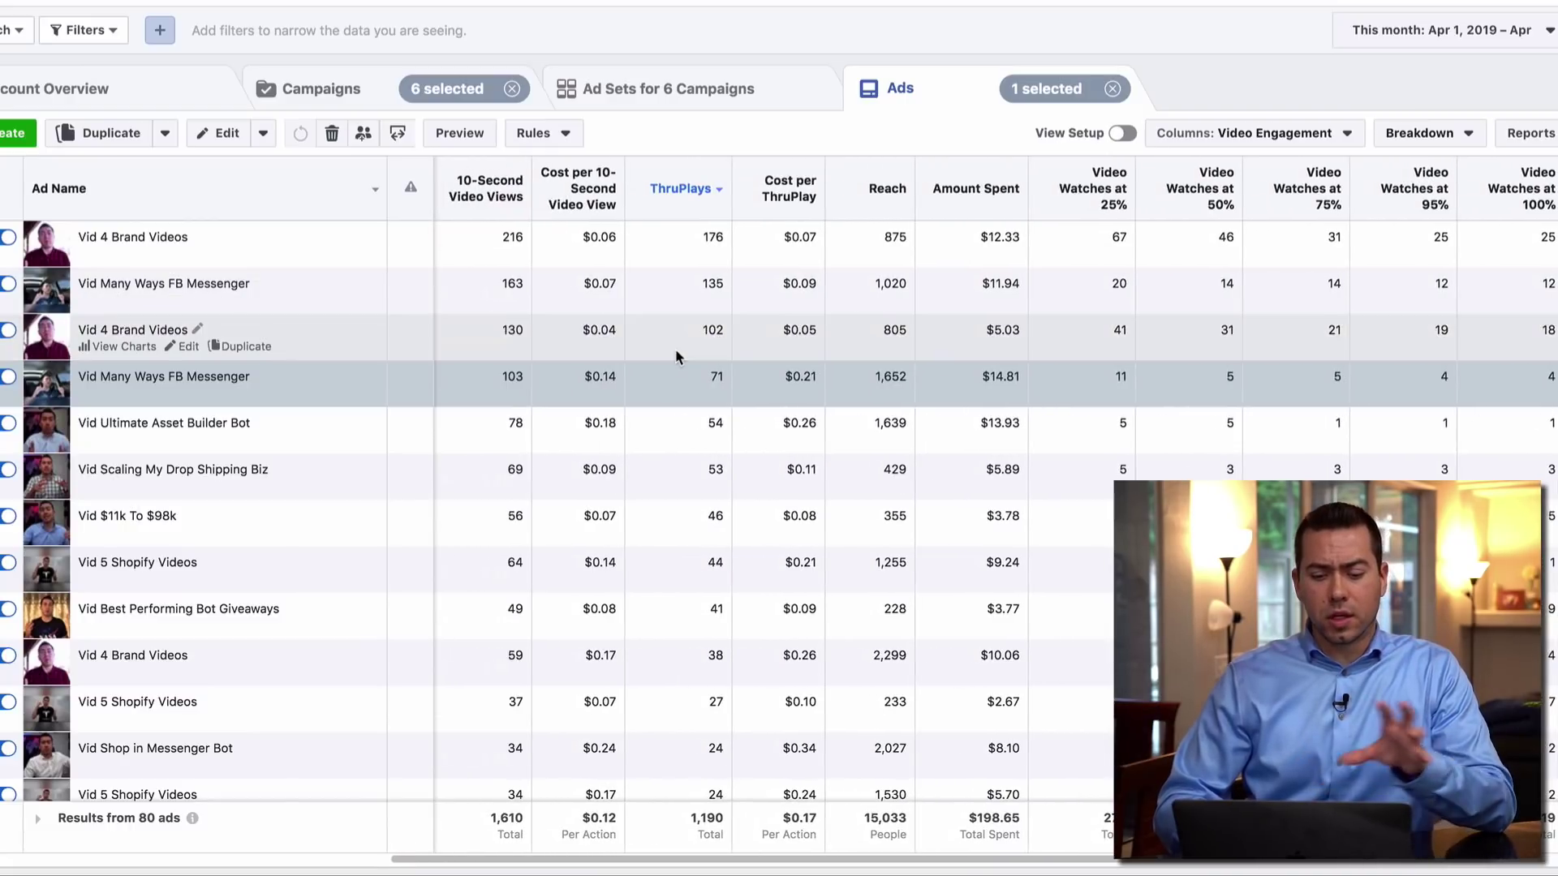
scroll(677, 356, "left", 1)
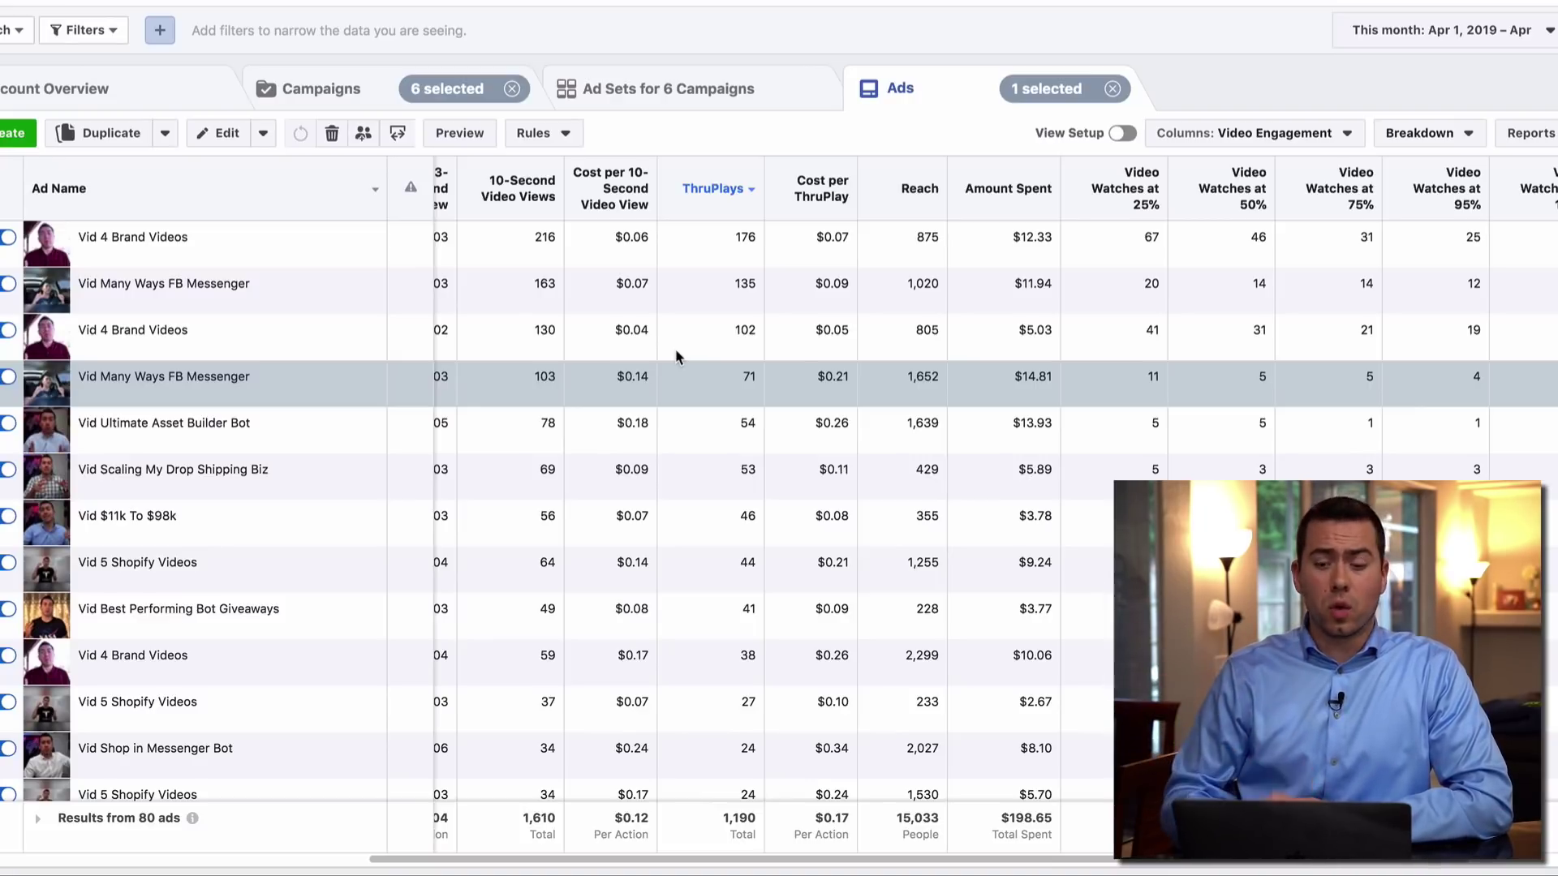
Switch the ads table to the Performance and Clicks column preset and sort it by link click-through rate, highest first
left_click(1330, 134)
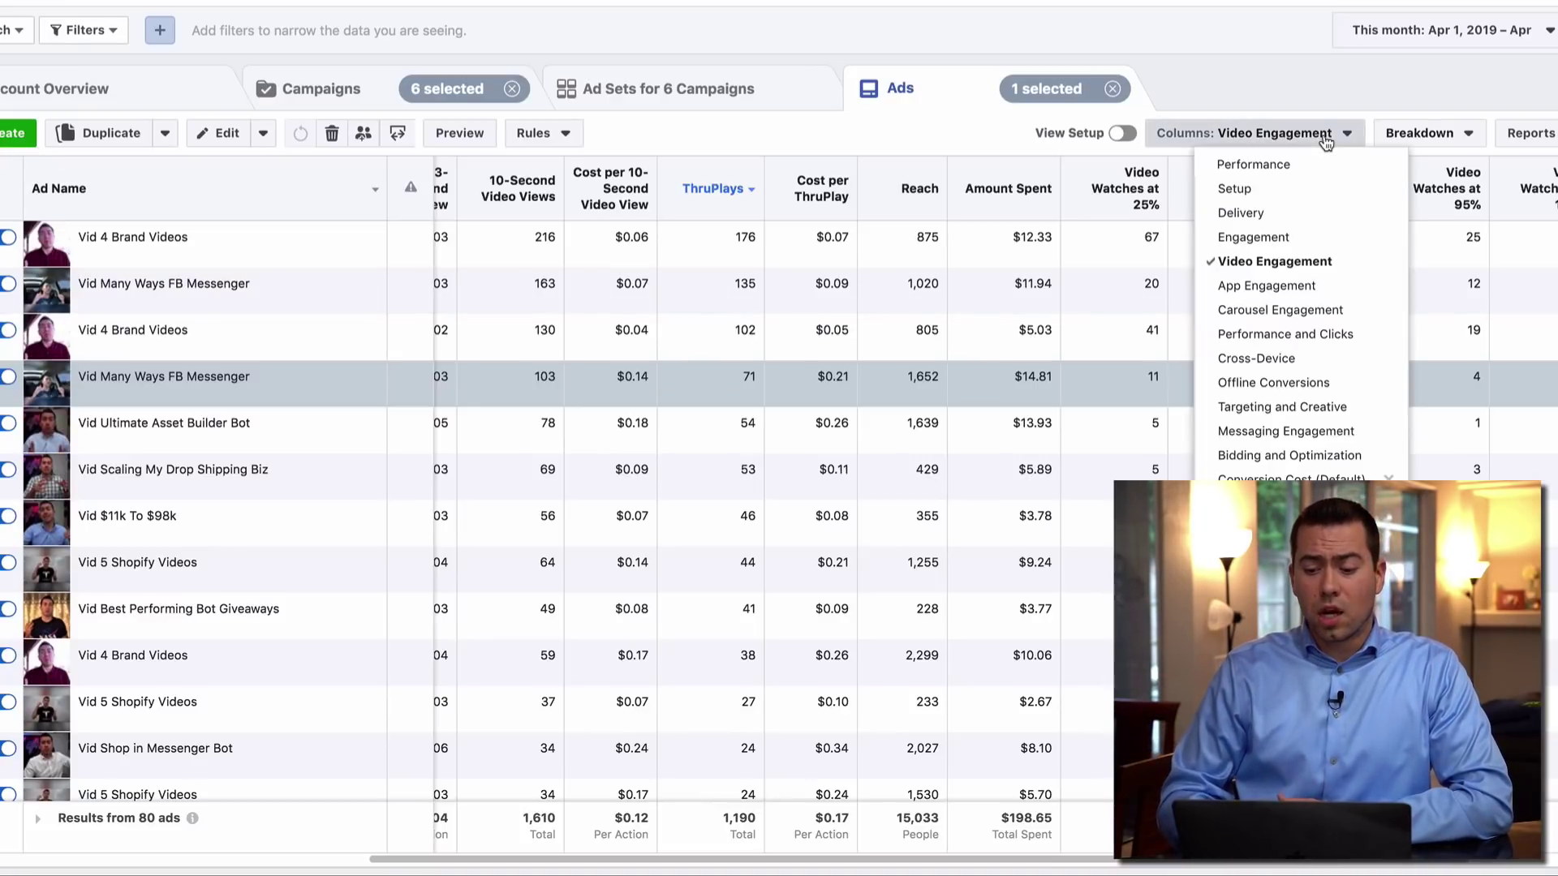
left_click(1318, 333)
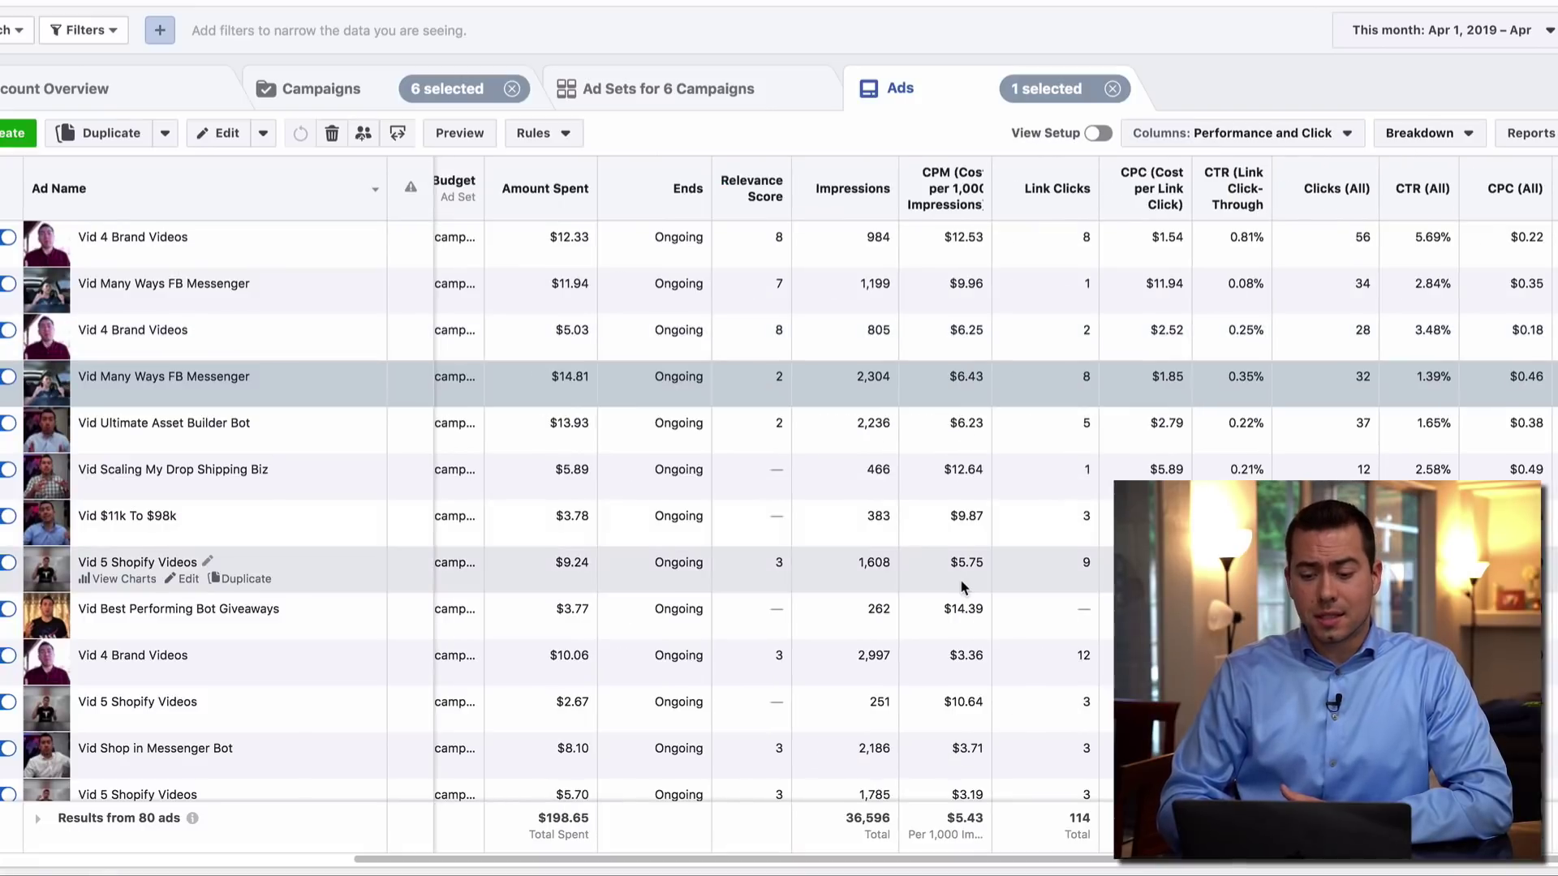
scroll(961, 577, "right", 2)
mouse_move(963, 190)
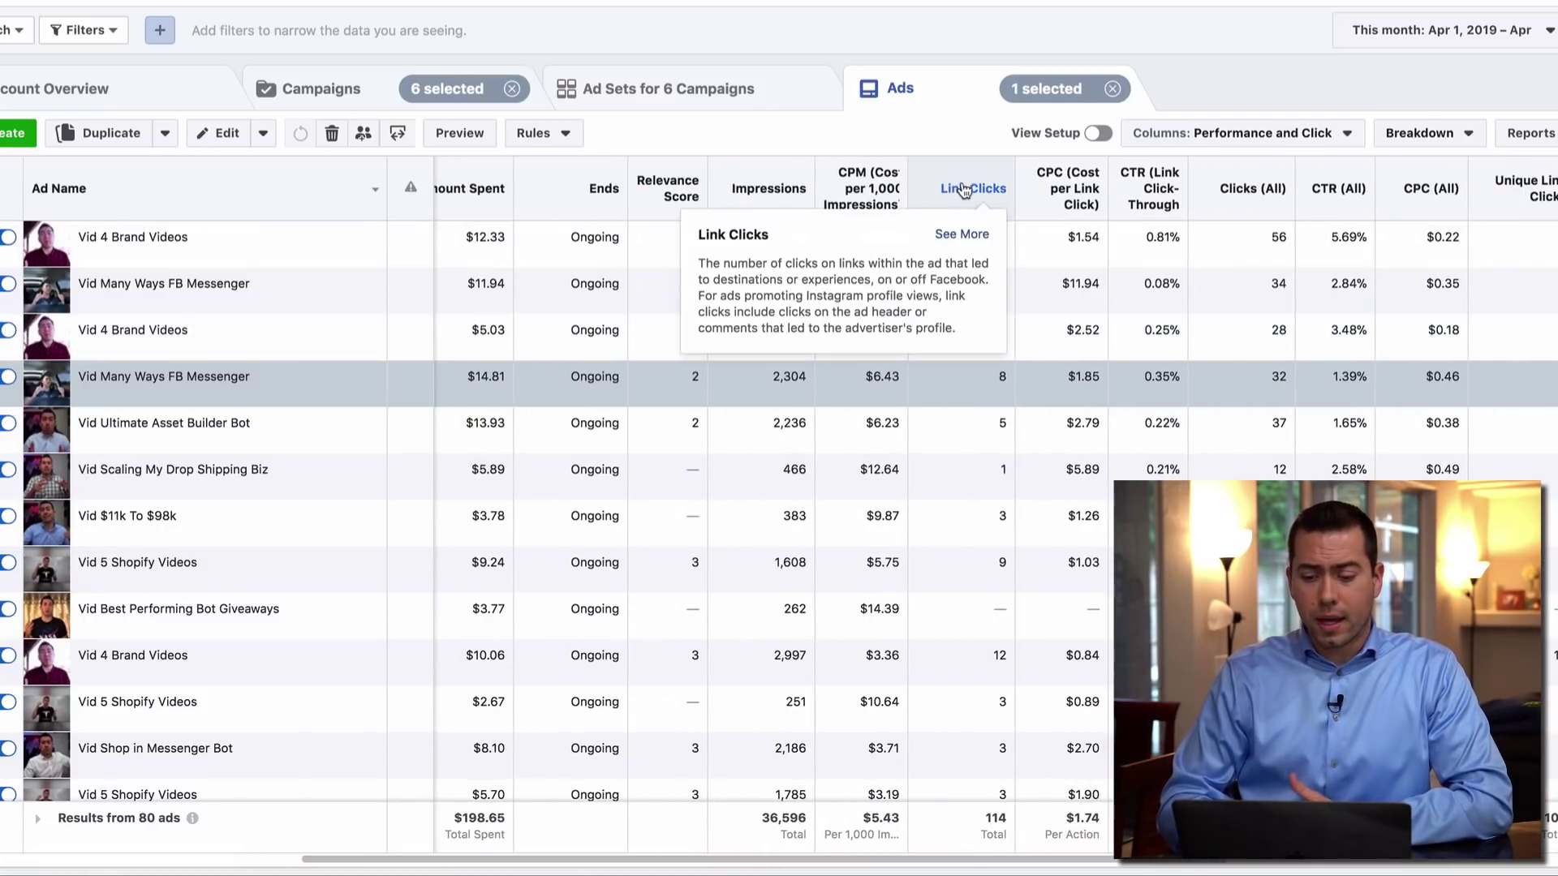
left_click(1145, 190)
scroll(1128, 438, "left", 1)
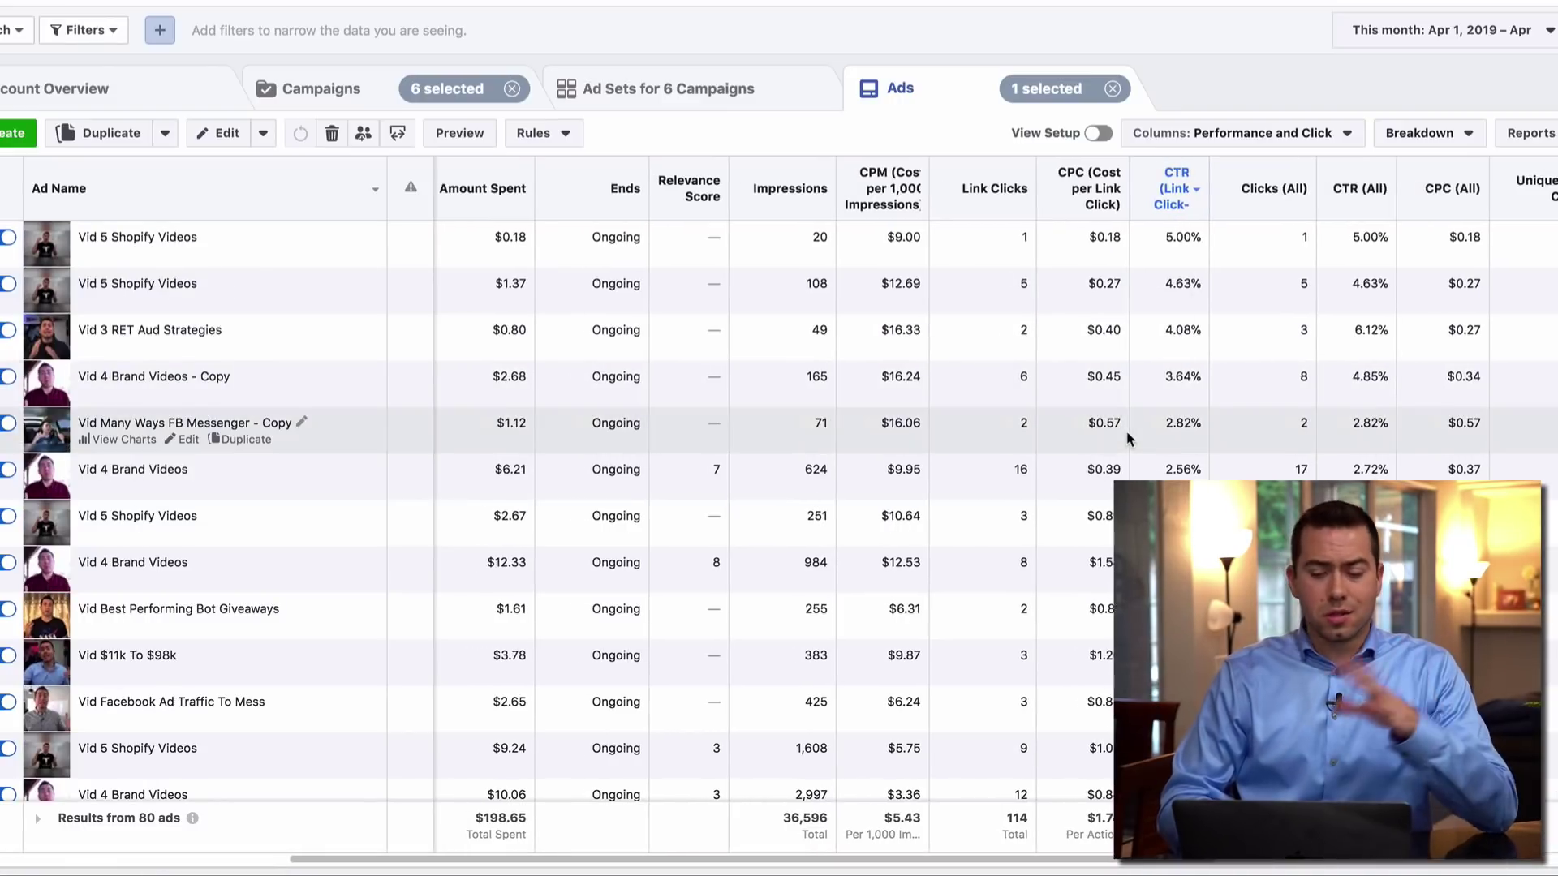
Examine the link click-through rates of the top-ranked ads down to the seventh-row Vid 5 Shopify Videos ad
scroll(1128, 438, "right", 3)
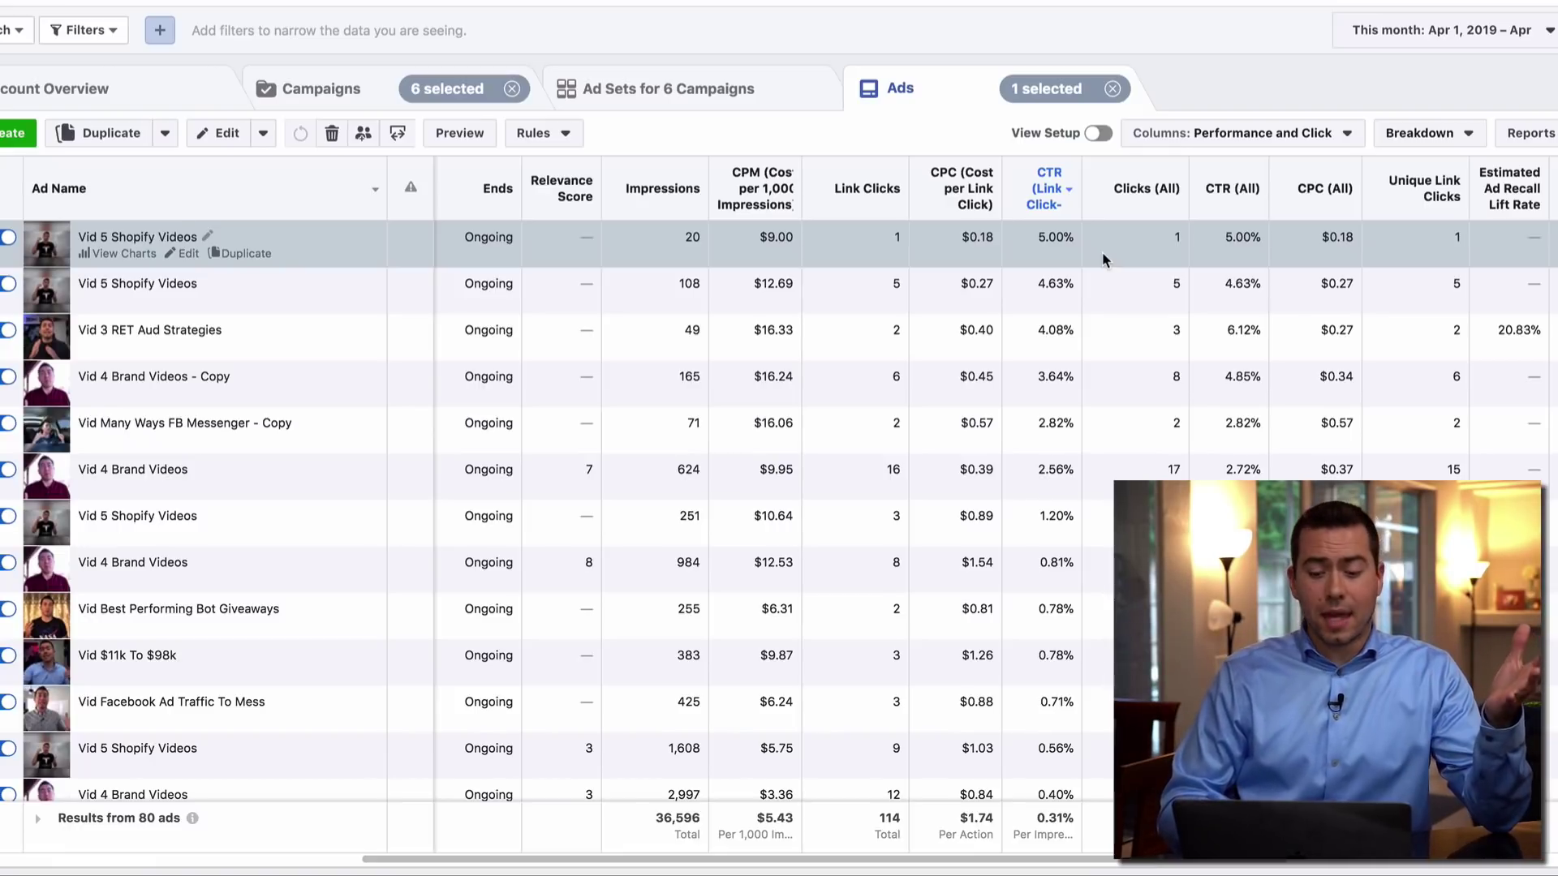
scroll(1047, 527, "right", 1)
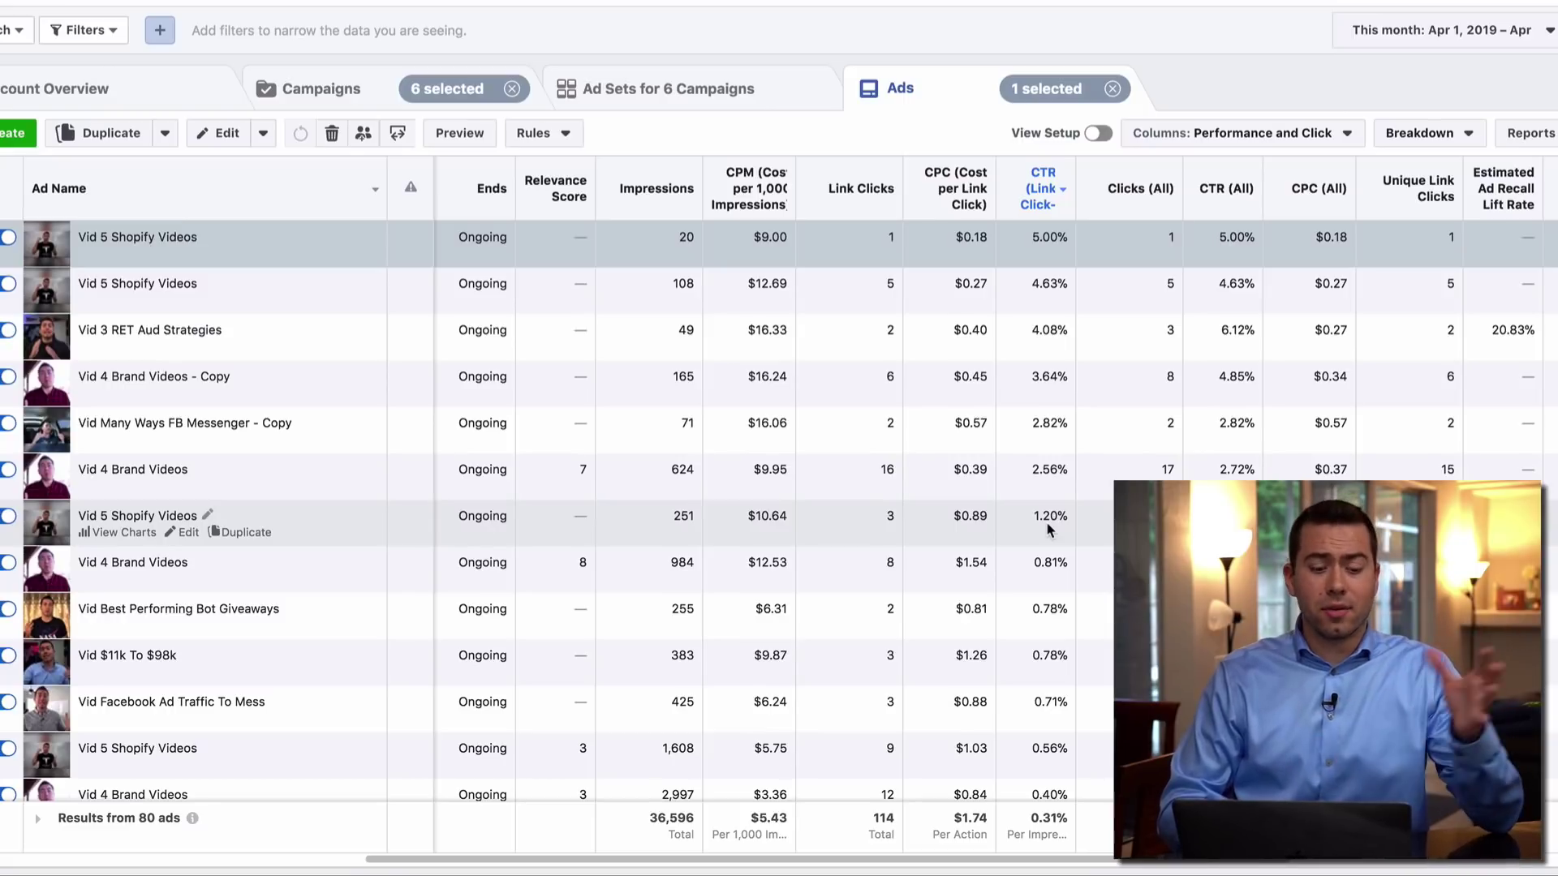
scroll(1044, 521, "right", 2)
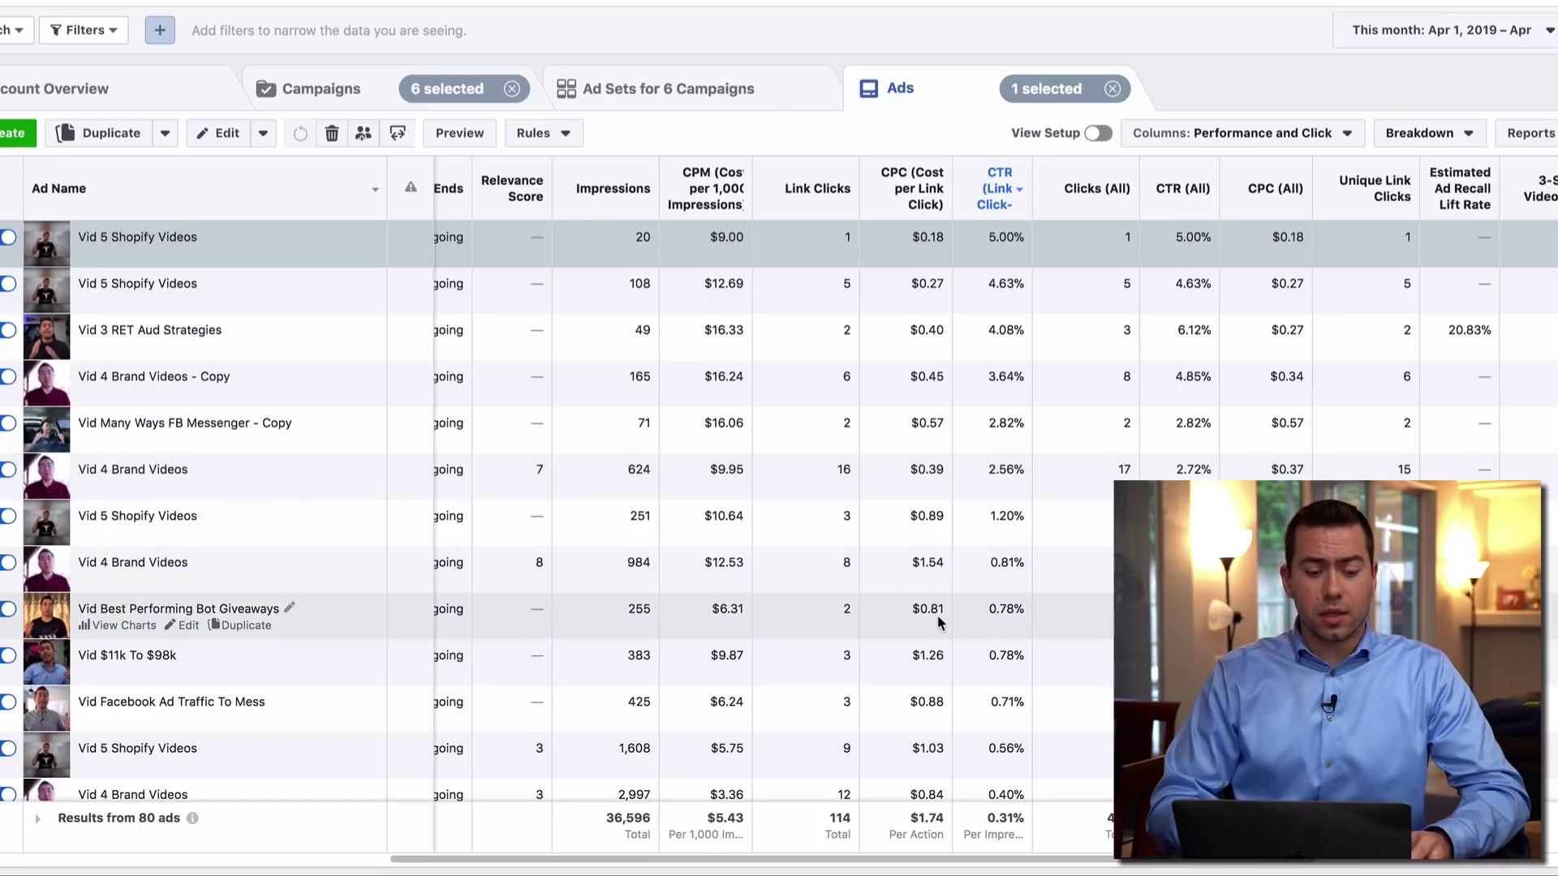
scroll(937, 606, "left", 1)
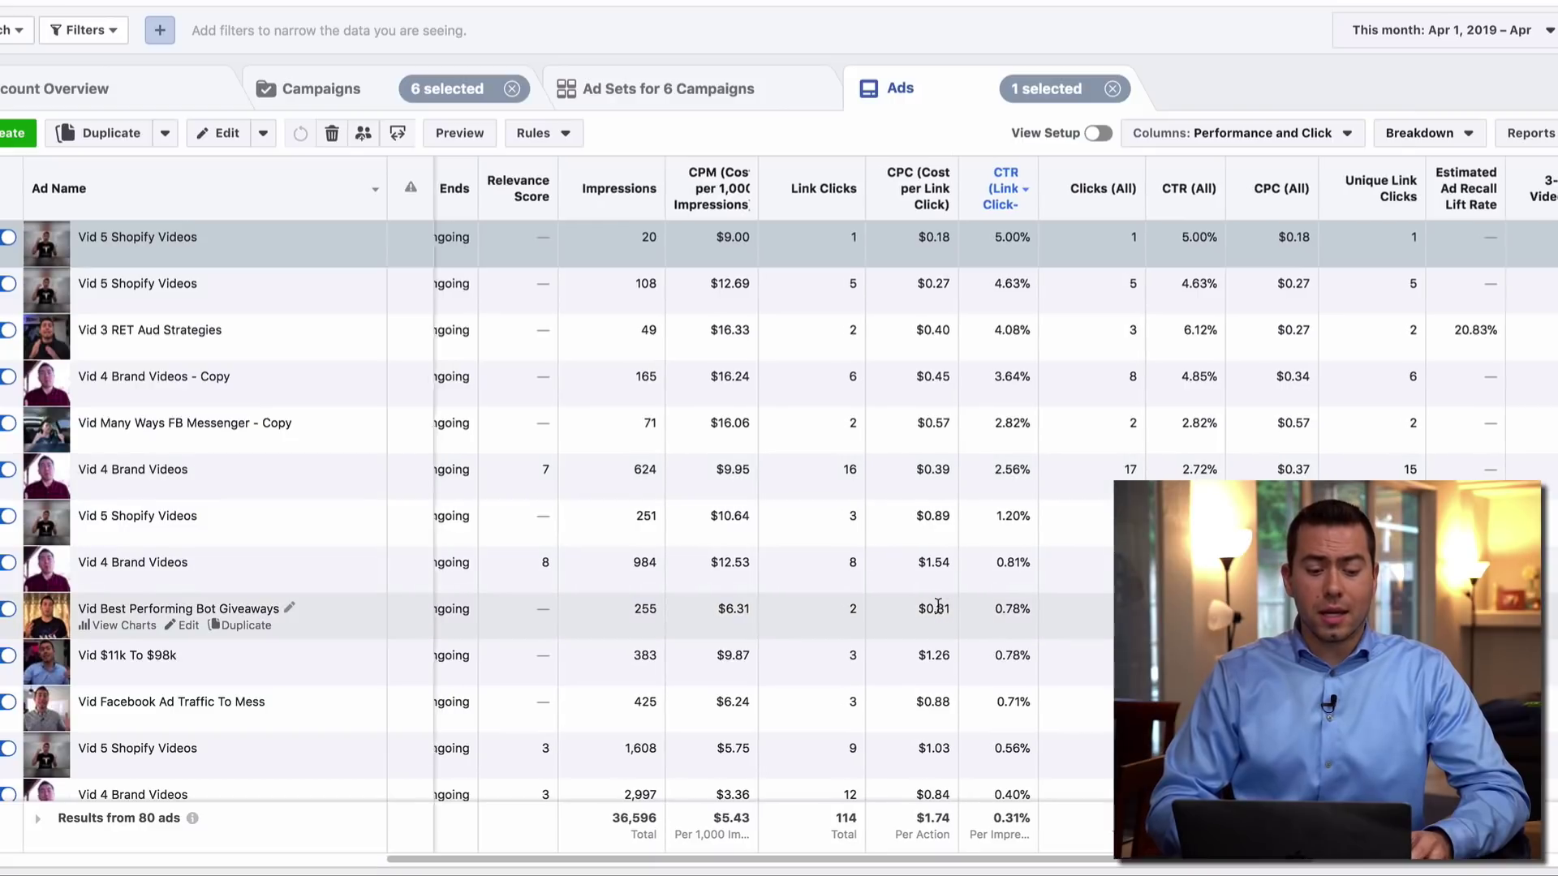
left_click(1005, 521)
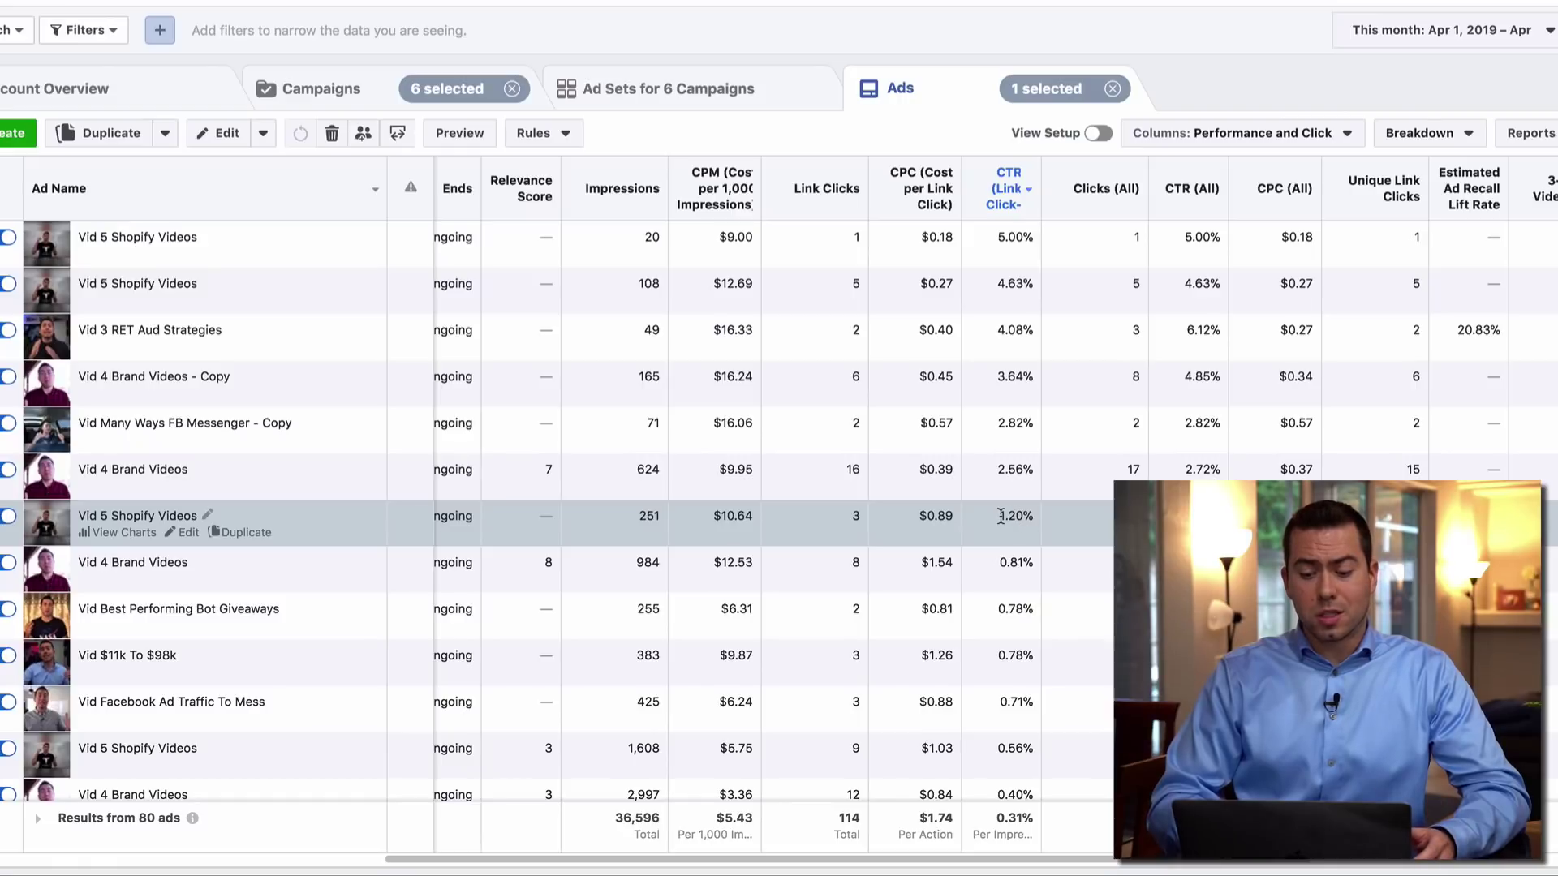
left_click_drag(997, 519, 1031, 519)
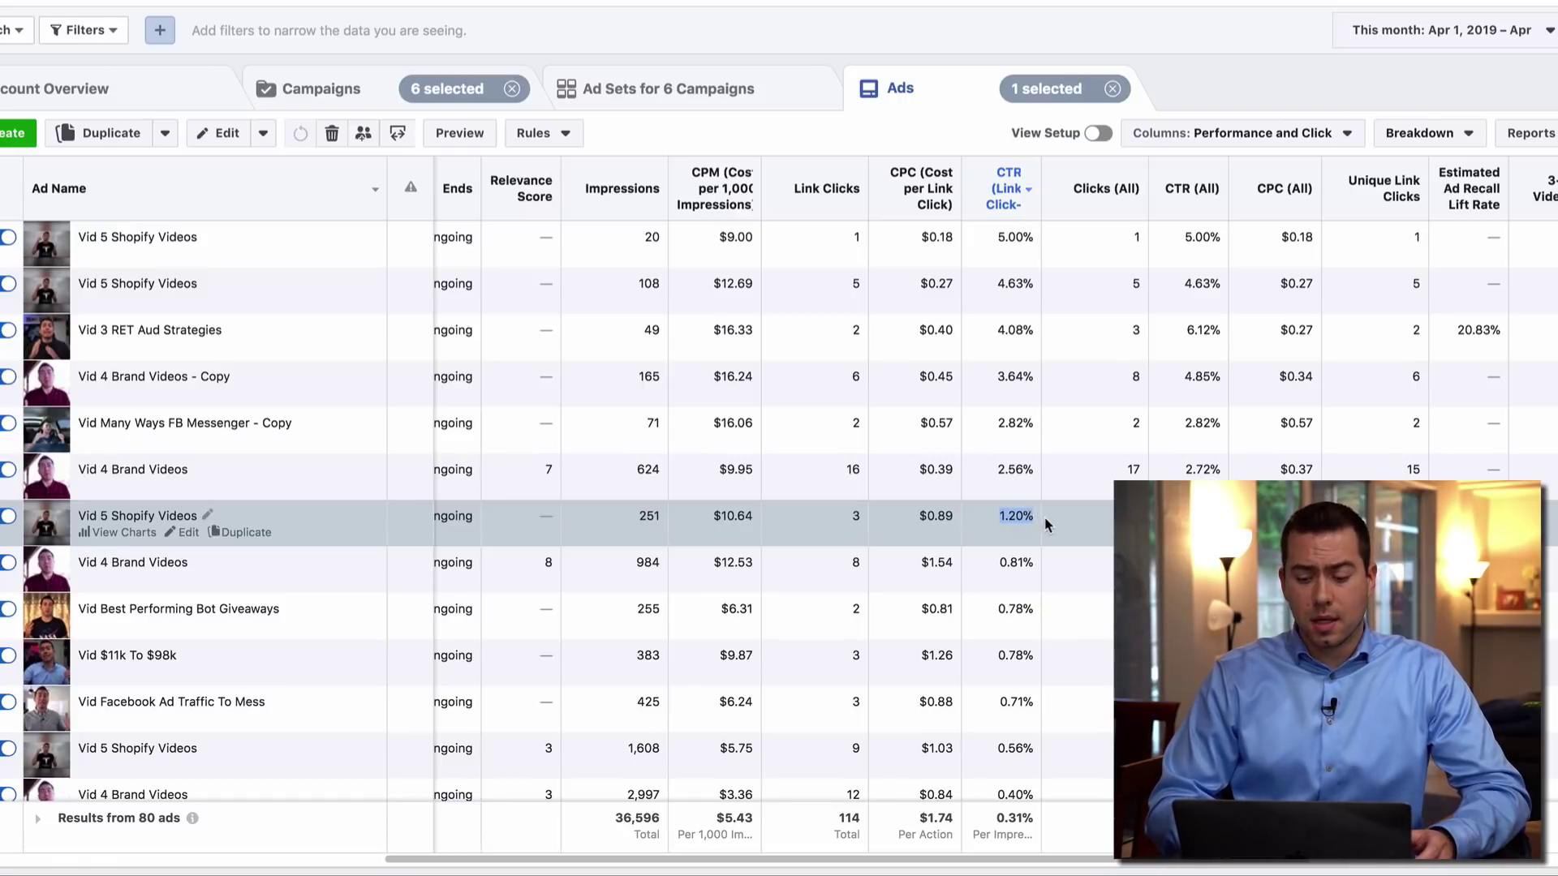
left_click(1040, 521)
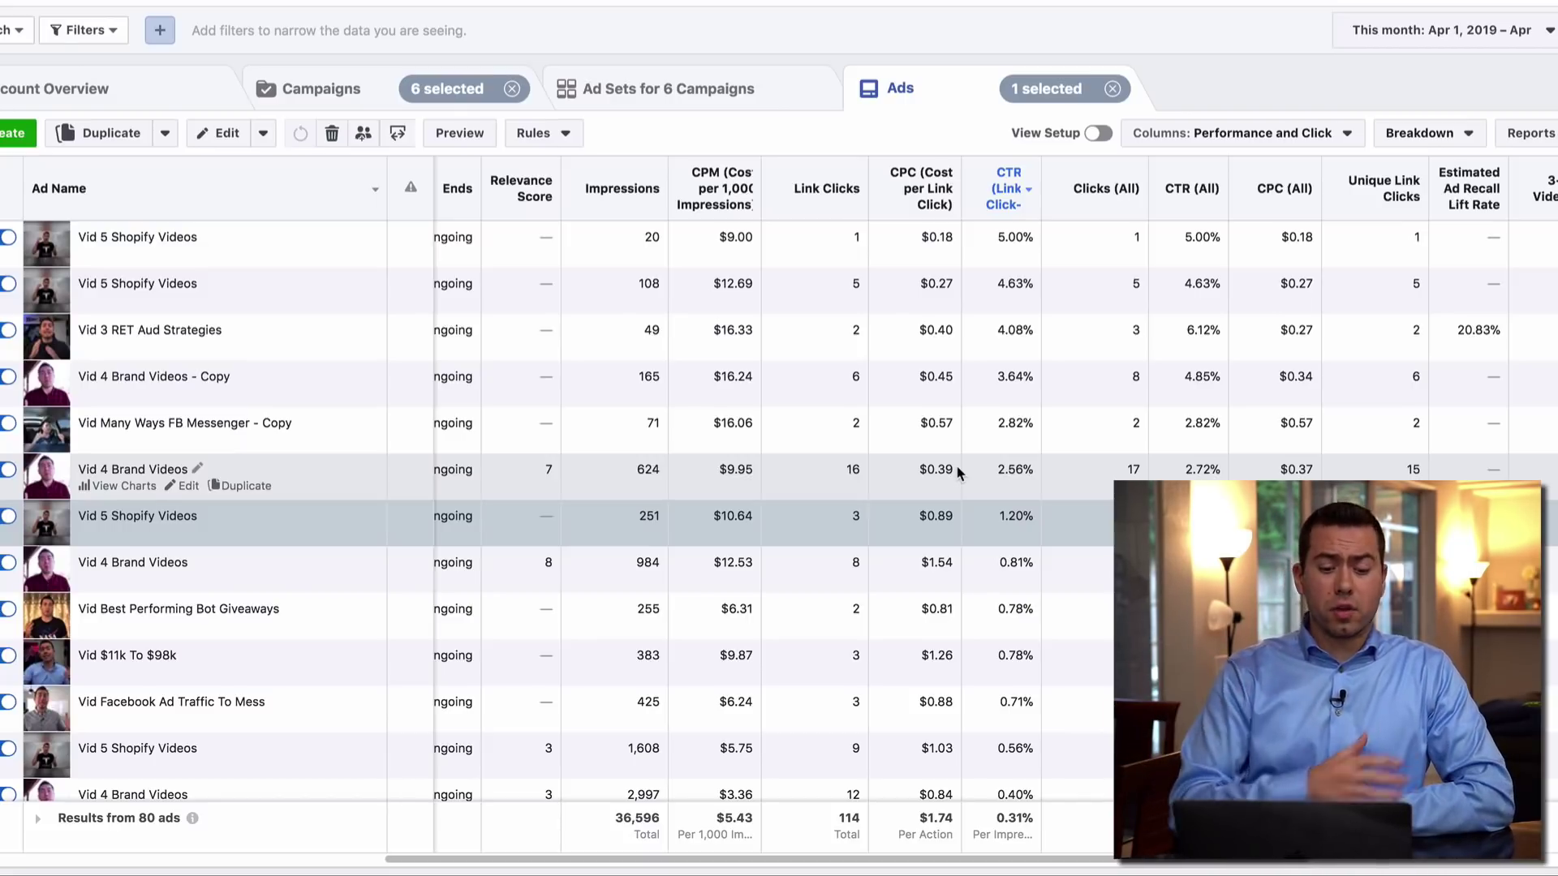
Review the link click-through rate and cost per link click of the lowest-ranked ads
scroll(957, 473, "down", 5)
scroll(957, 473, "down", 12)
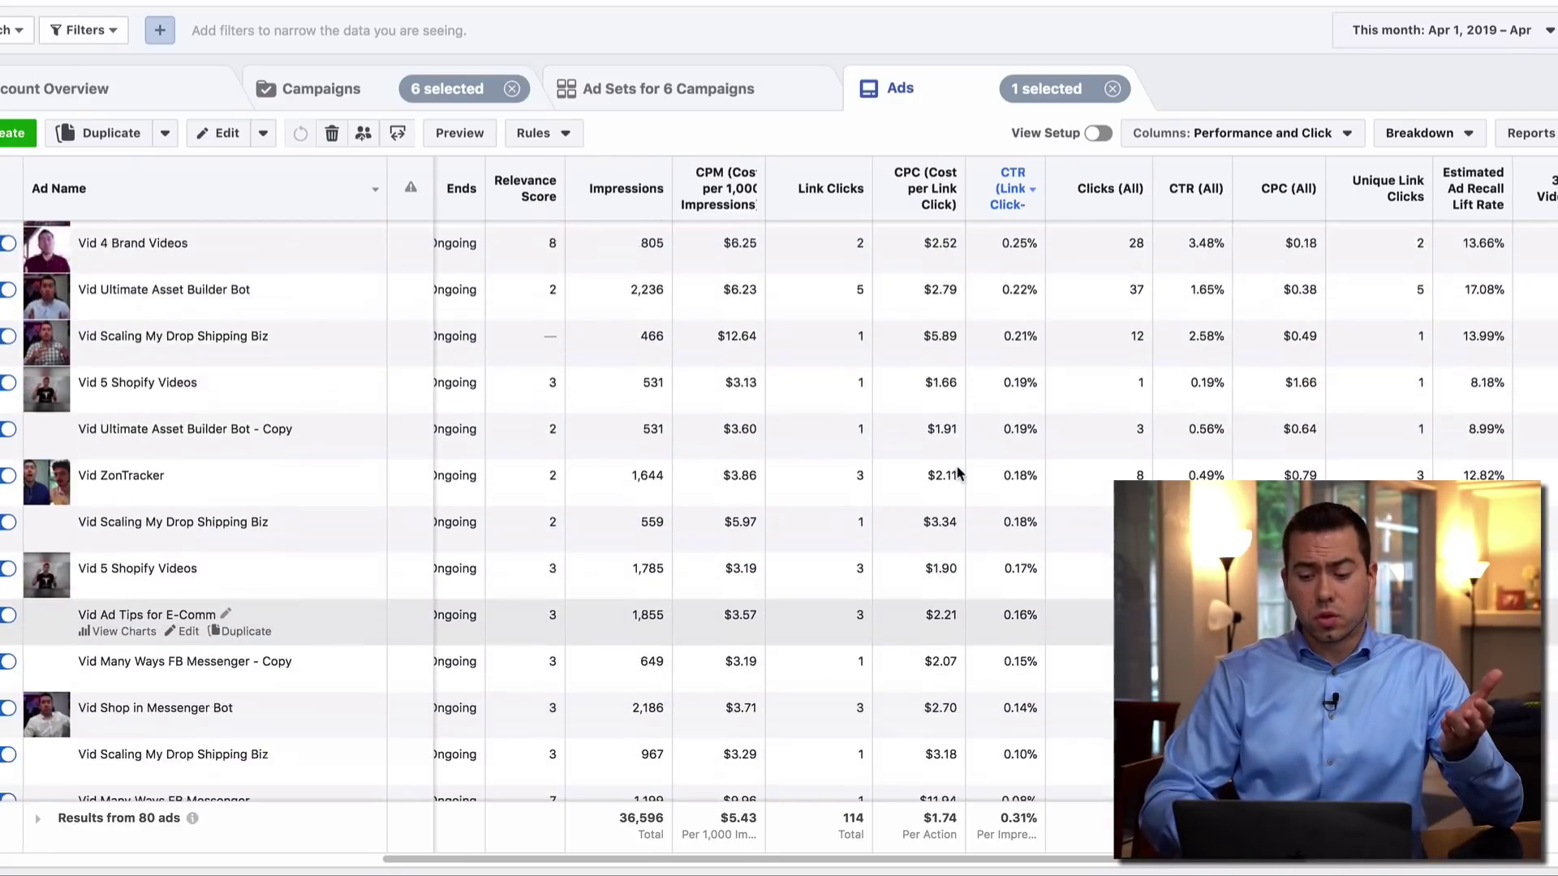
scroll(956, 473, "down", 6)
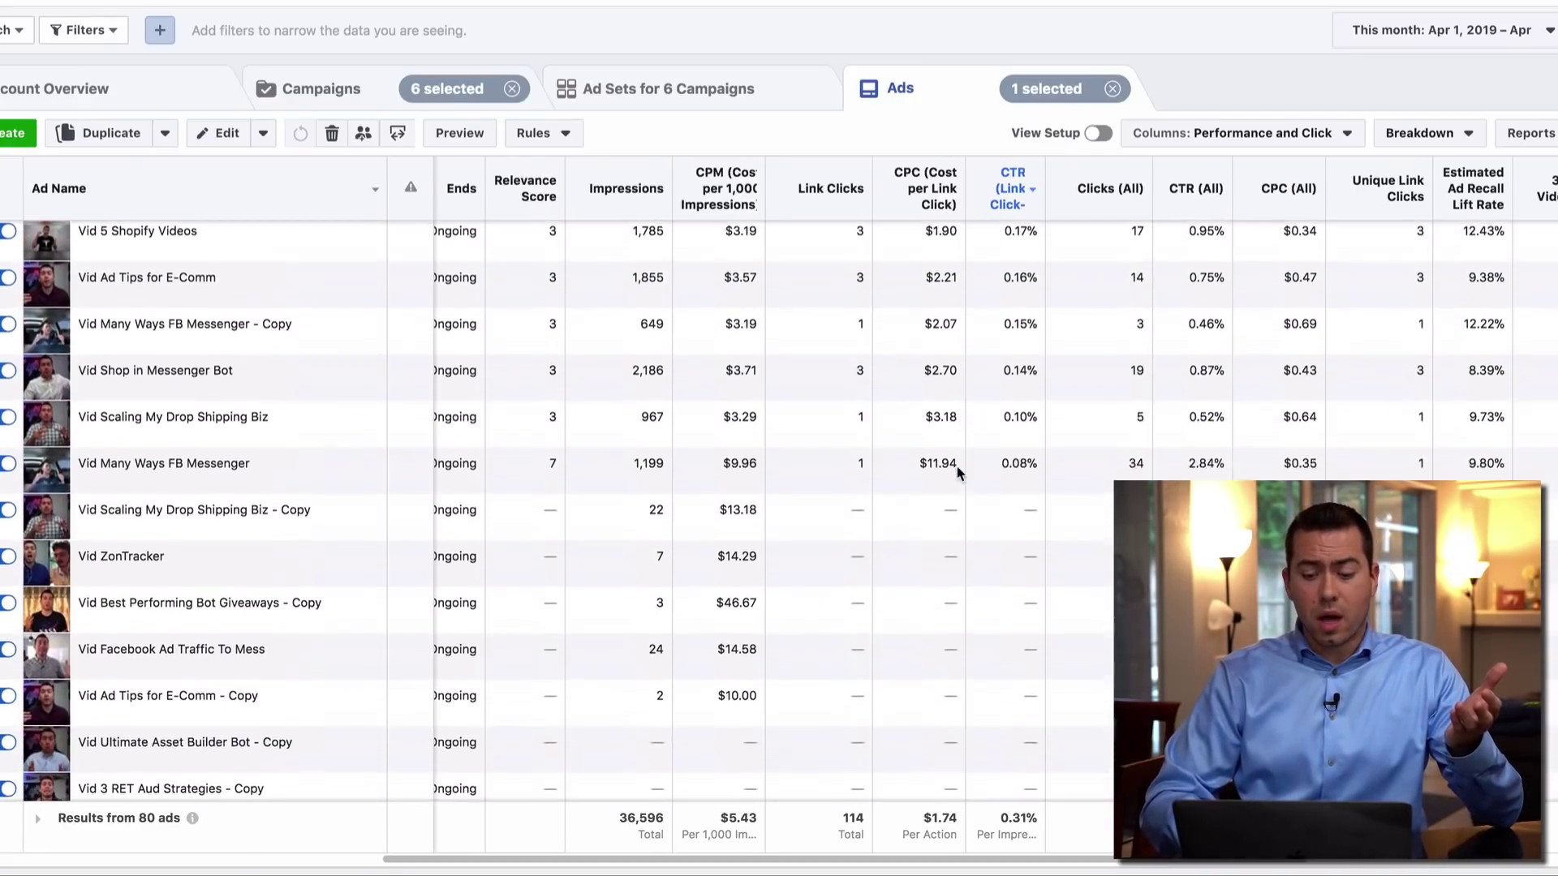
Examine the impressions, CPM and all-click figures of the ads at the end of the link click-through rate ranking
scroll(945, 552, "down", 4)
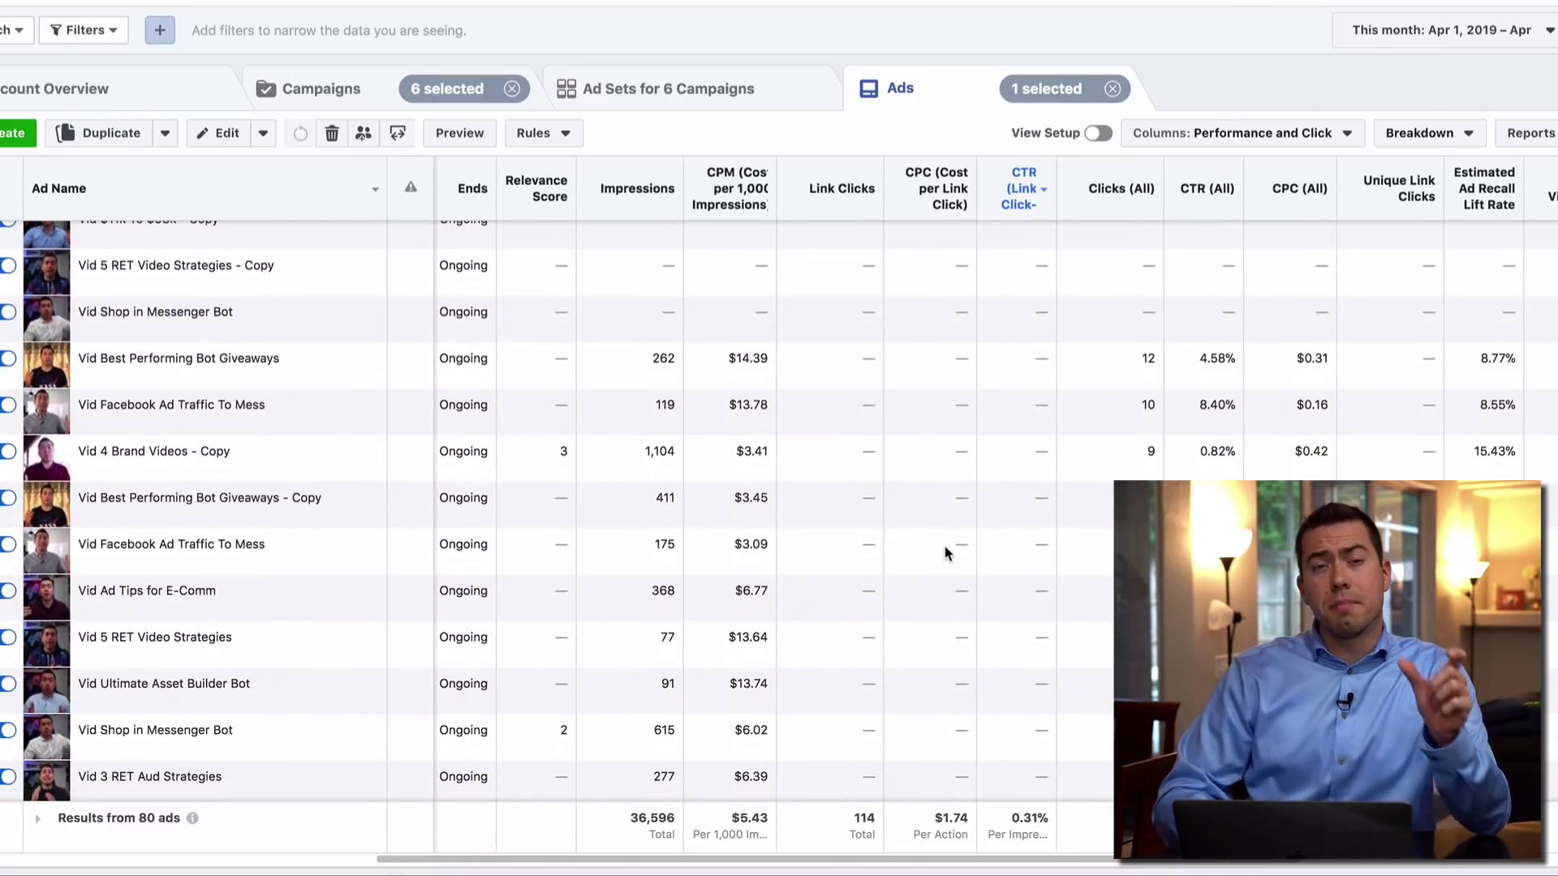
scroll(945, 552, "down", 5)
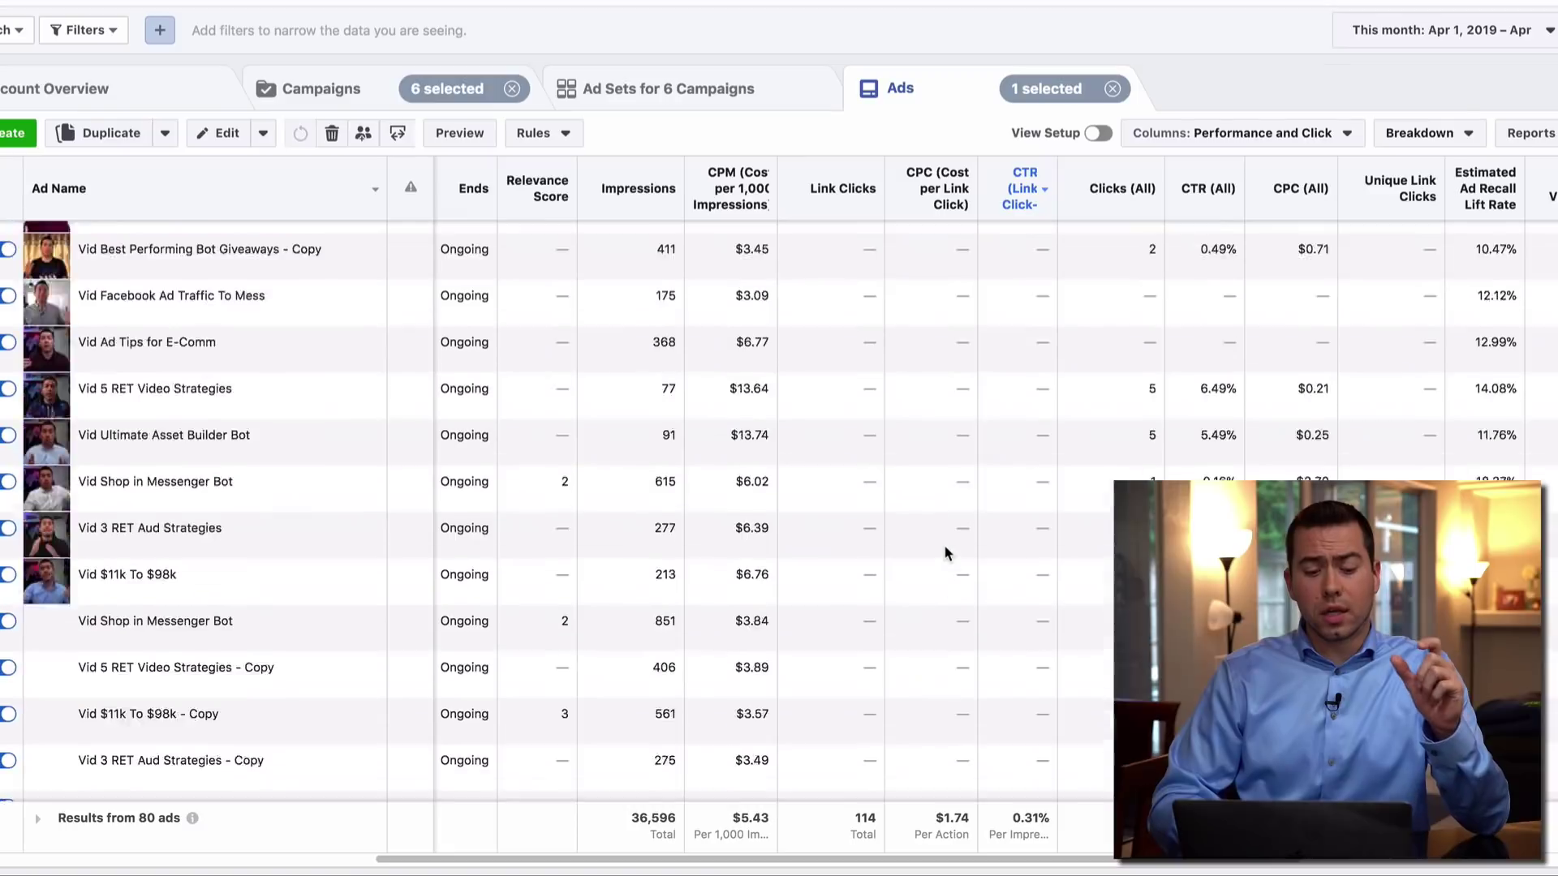
scroll(945, 554, "down", 2)
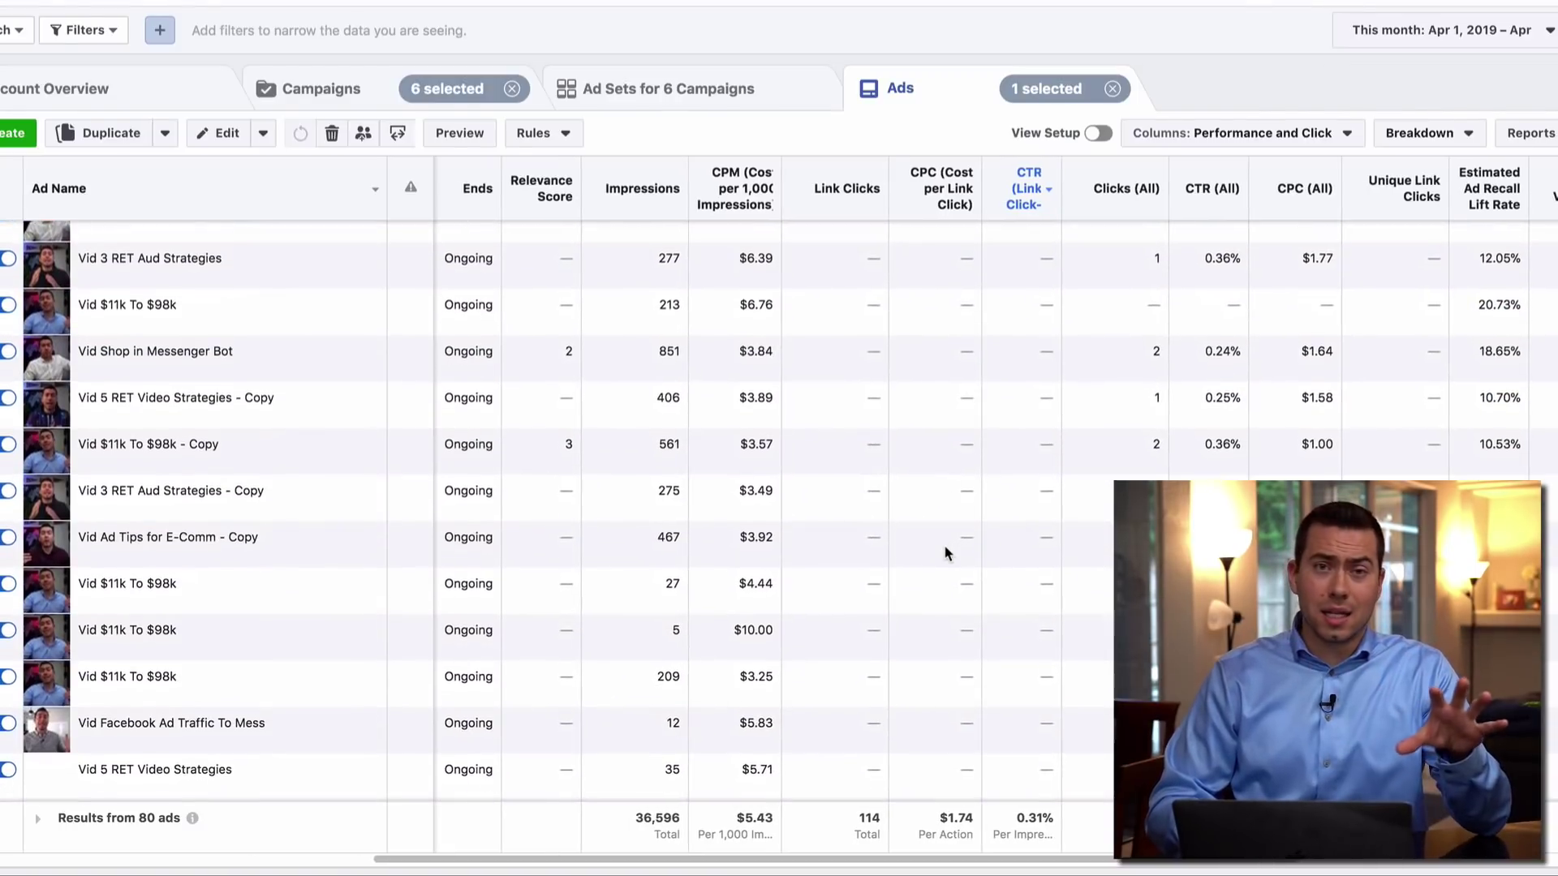
scroll(945, 554, "down", 1)
scroll(945, 553, "up", 4)
scroll(945, 553, "up", 3)
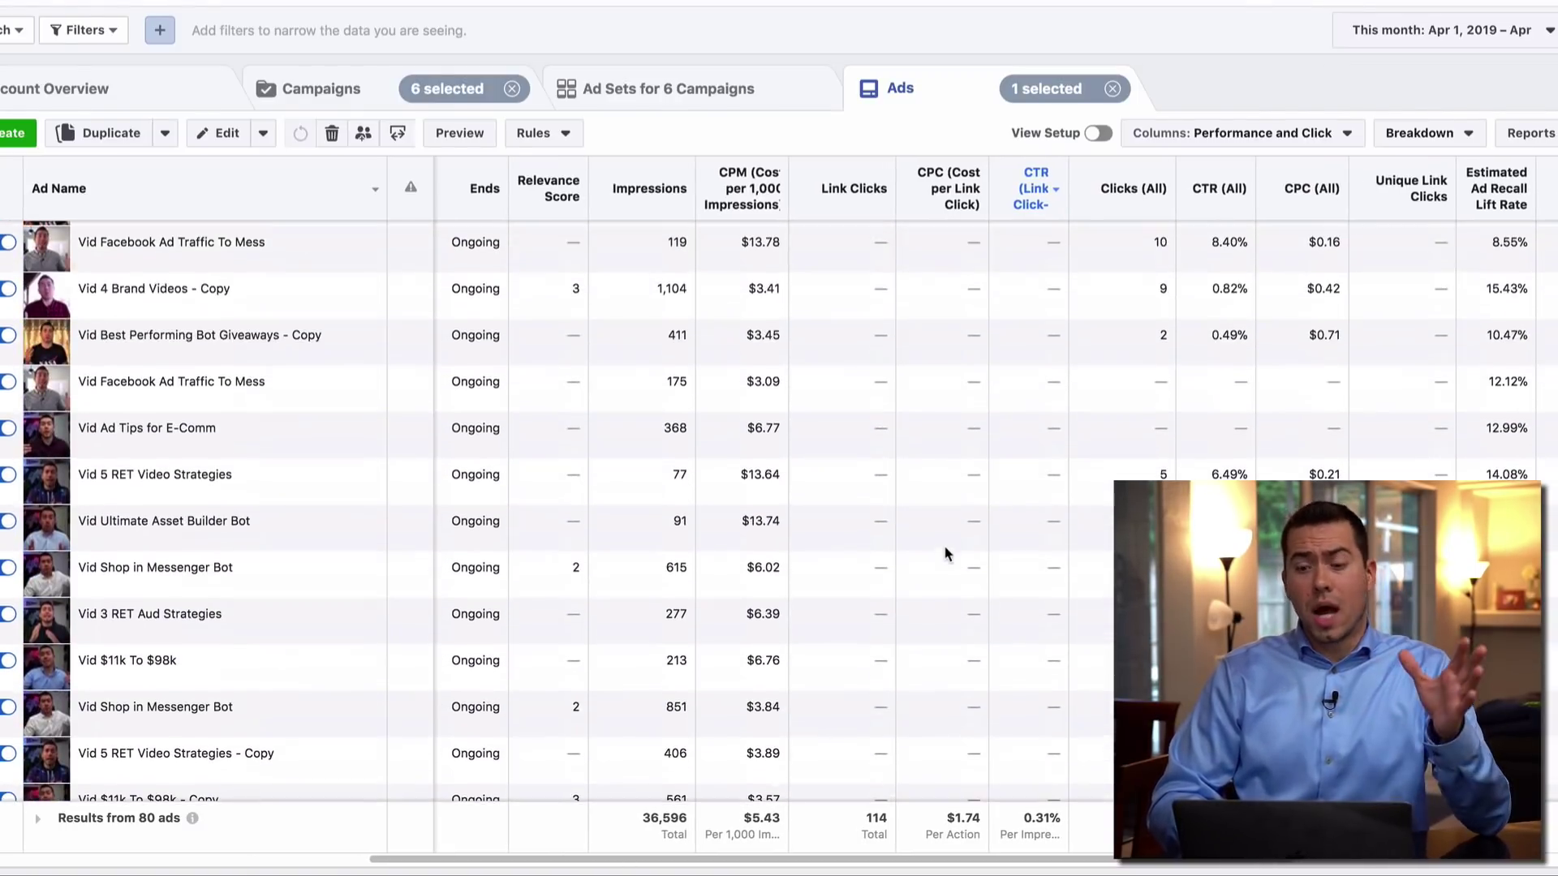
Switch the ads table to the Video Engagement column preset and sort it by cost per ThruPlay, highest first
left_click(1310, 142)
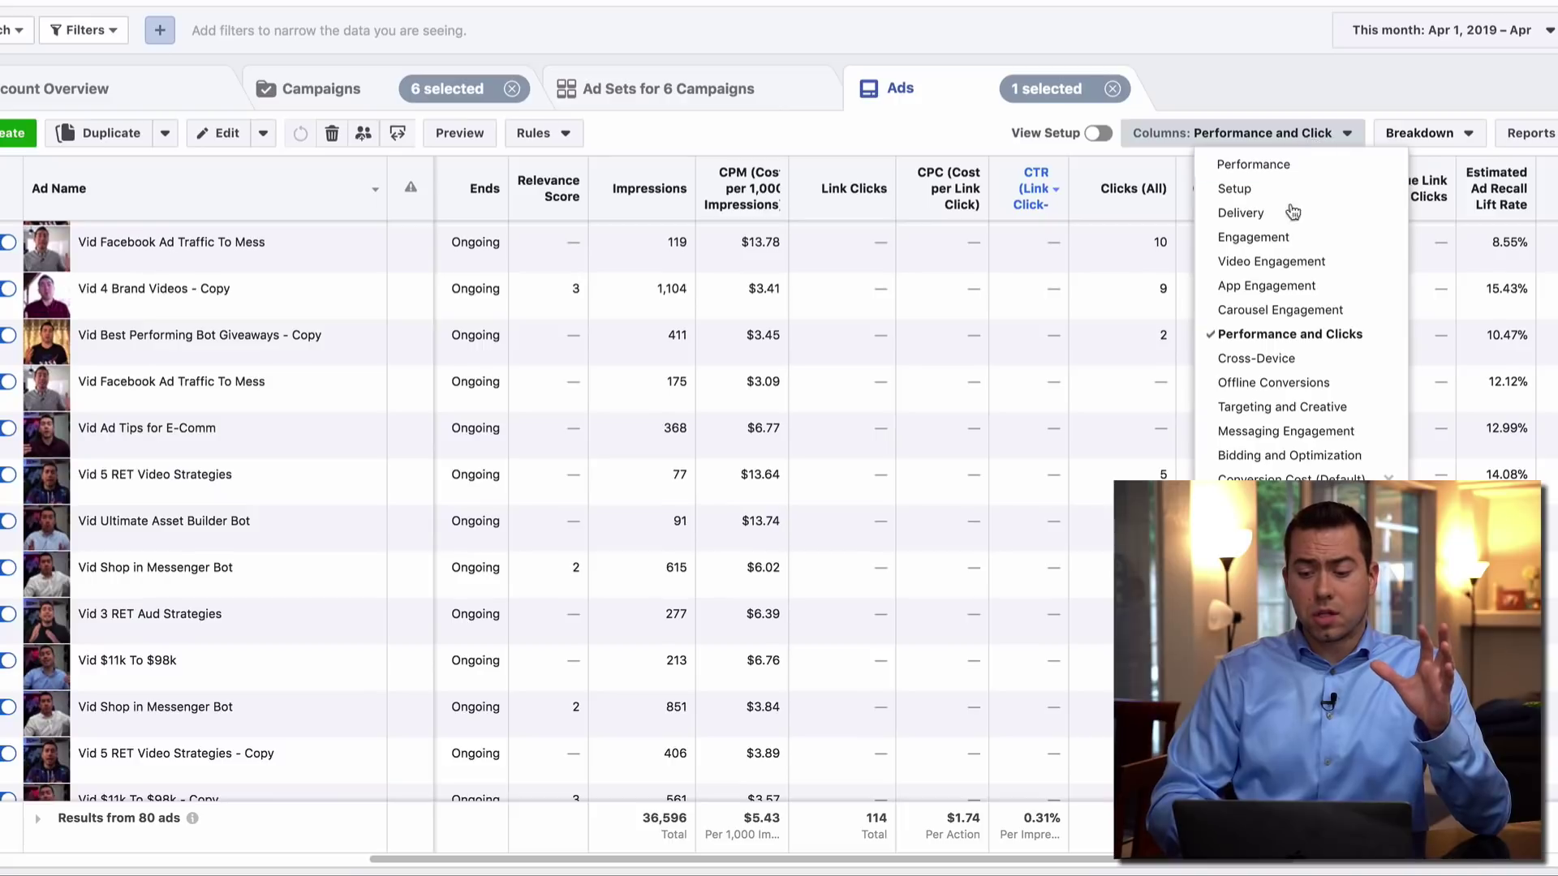
left_click(1296, 258)
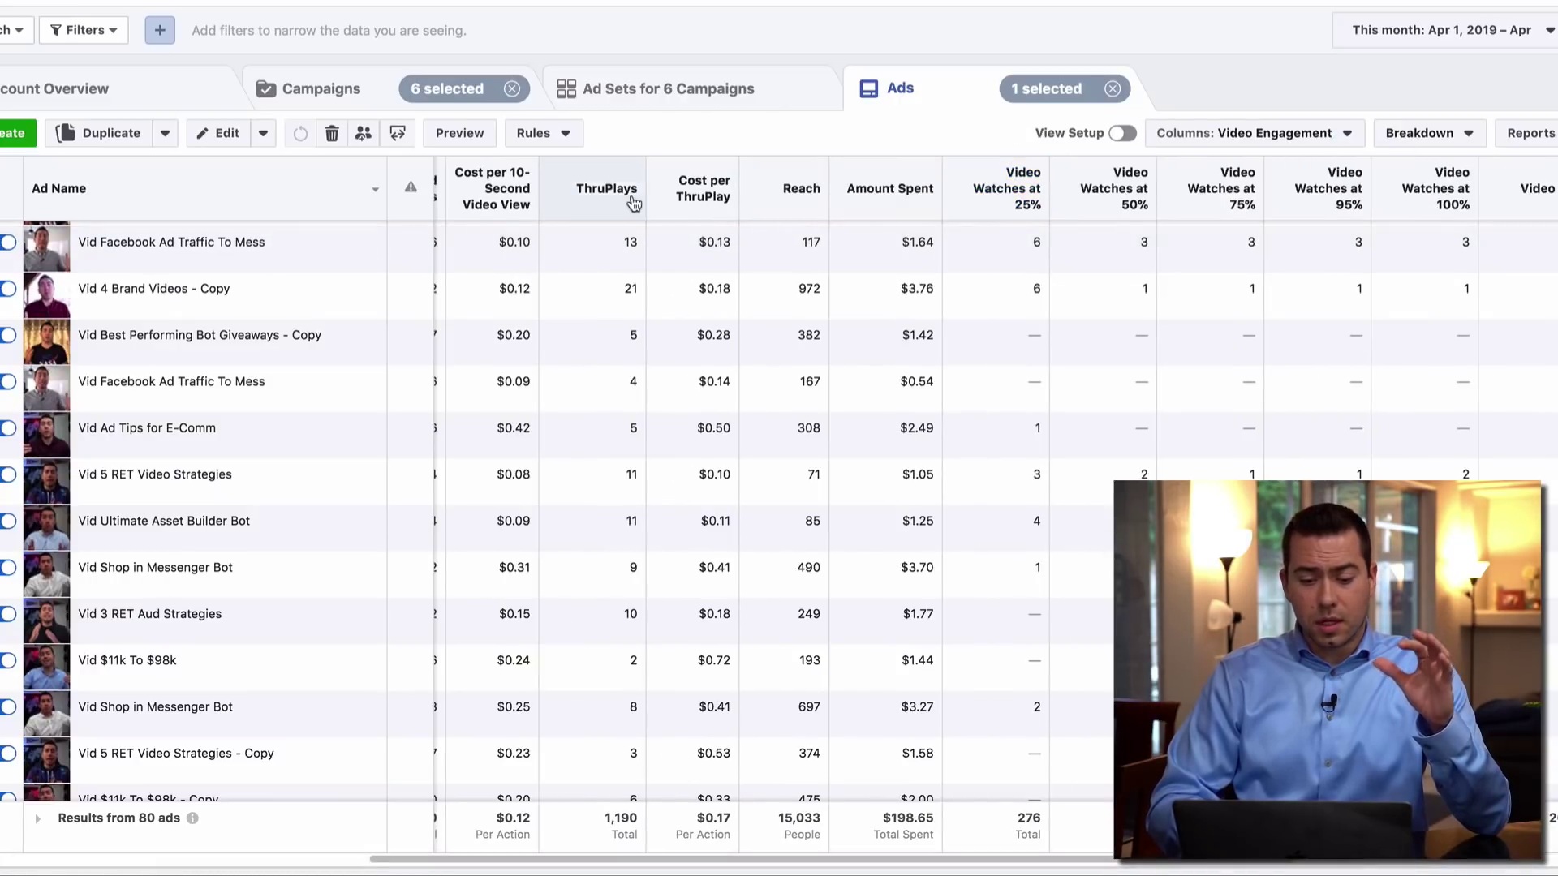
mouse_move(612, 200)
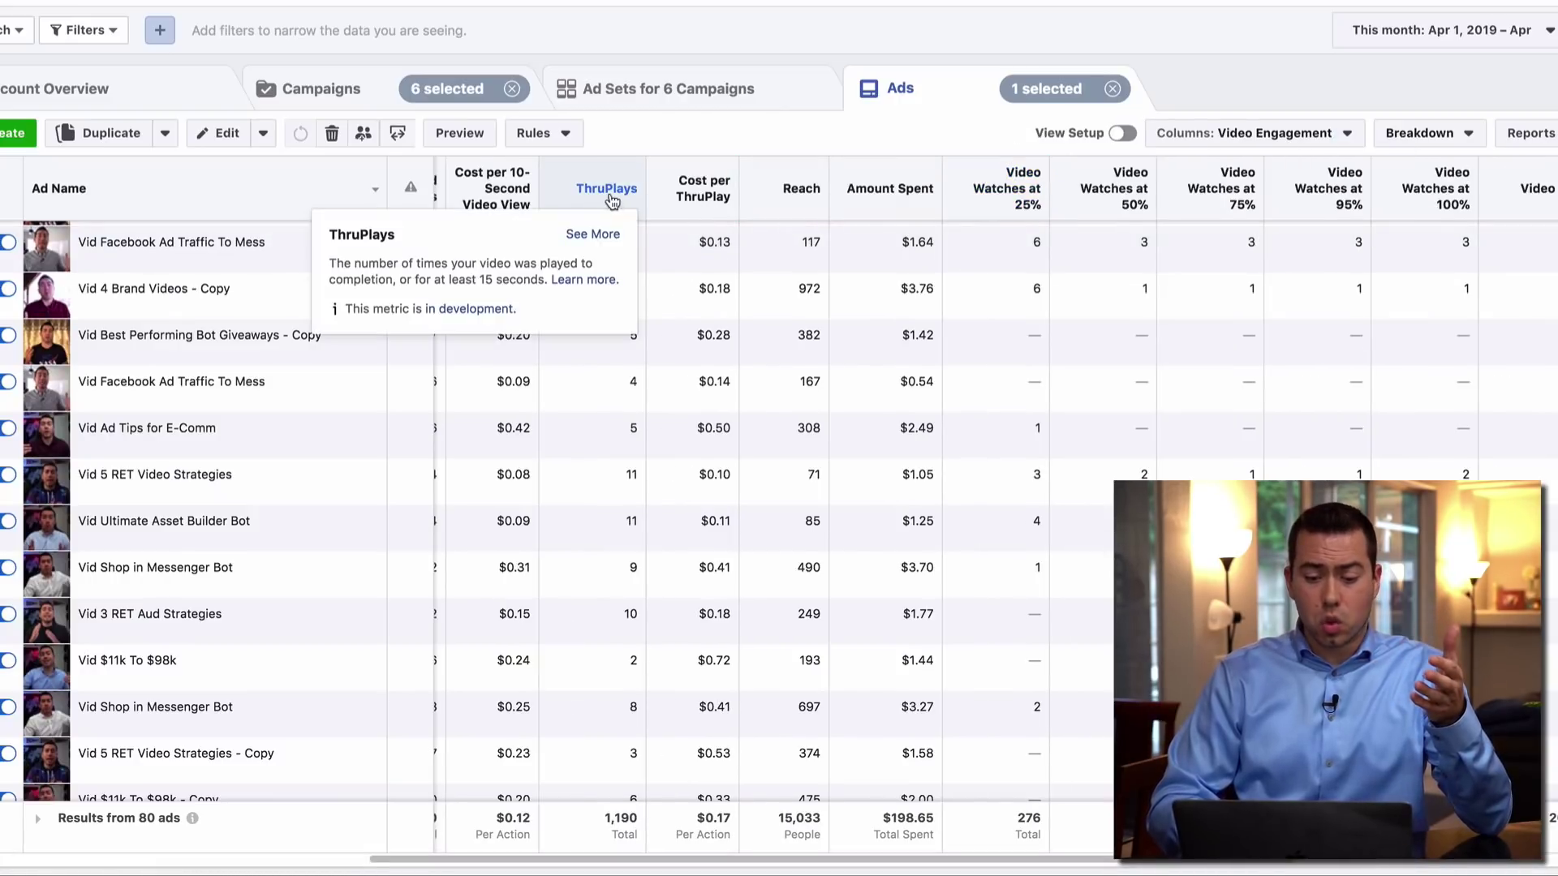
left_click(694, 191)
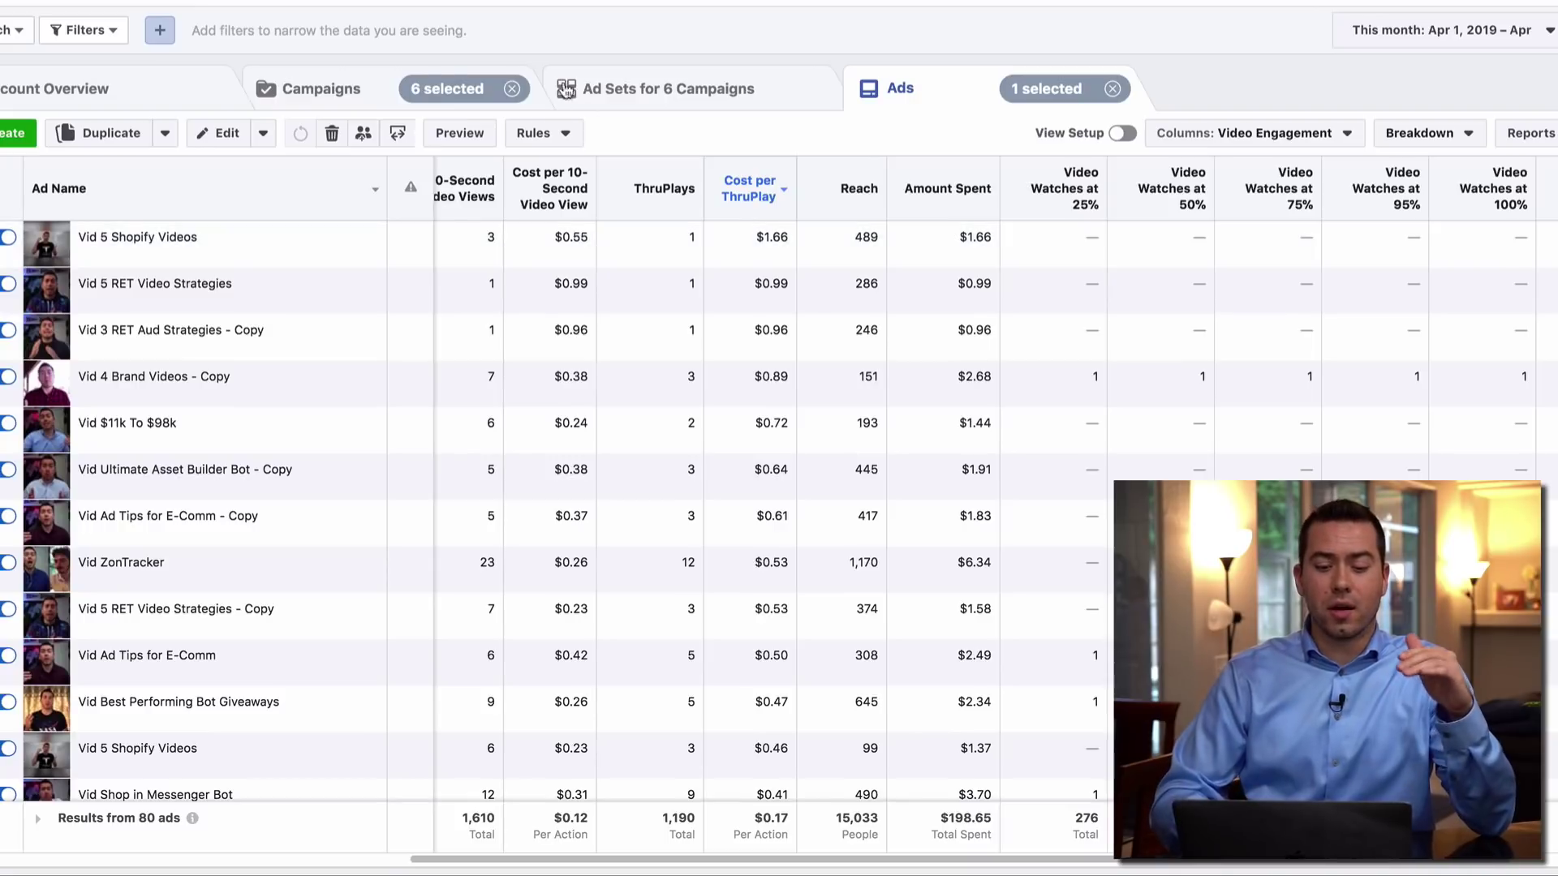
Select only the Brand Awareness RET campaign and review the list of its ads
left_click(339, 84)
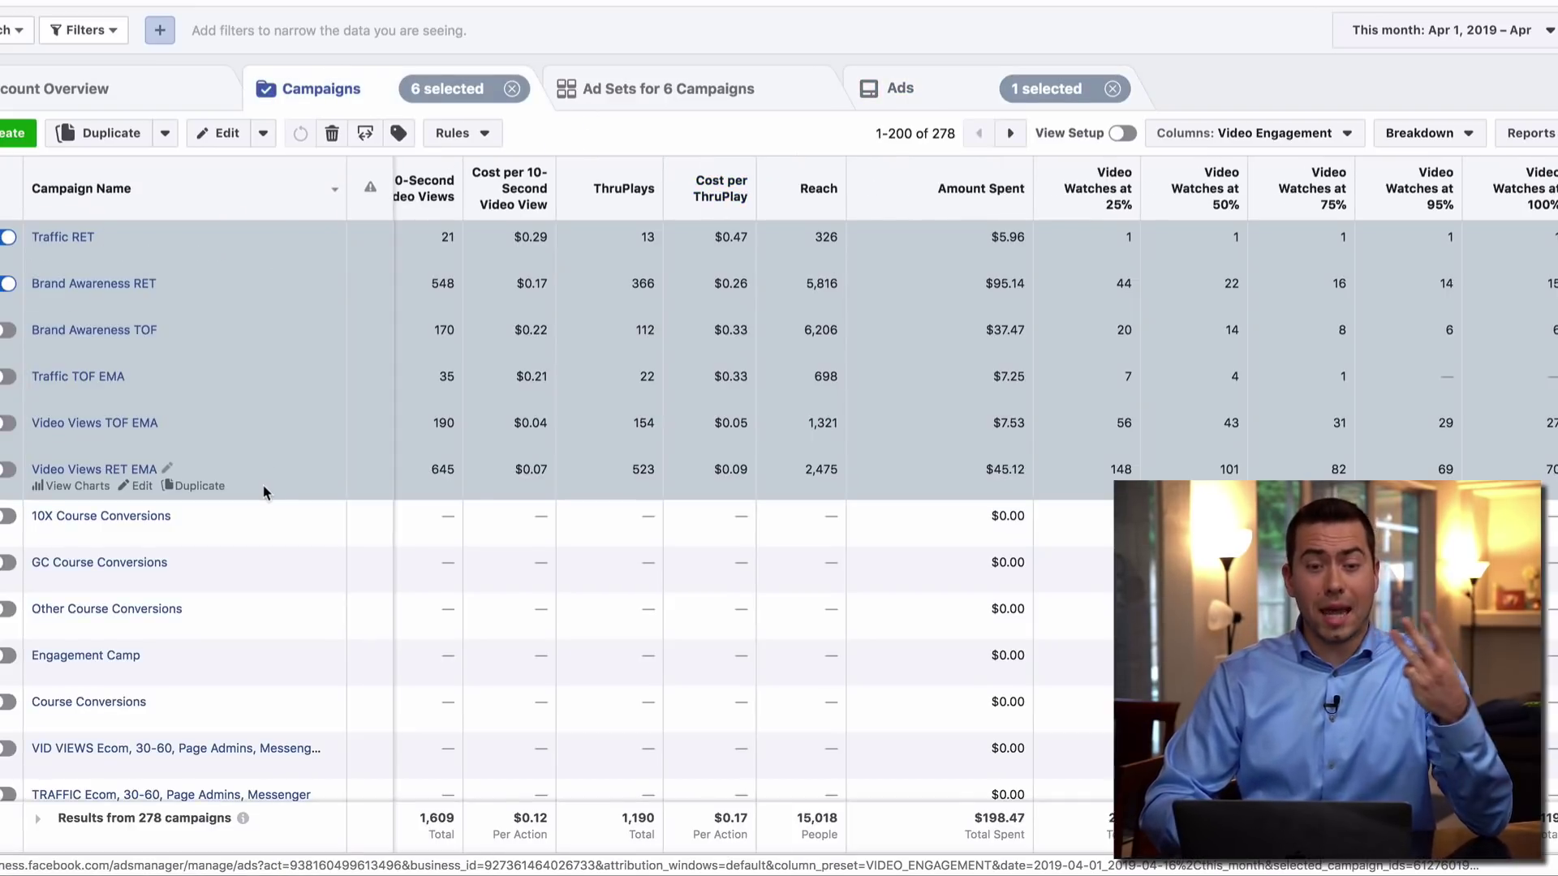
left_click(294, 235)
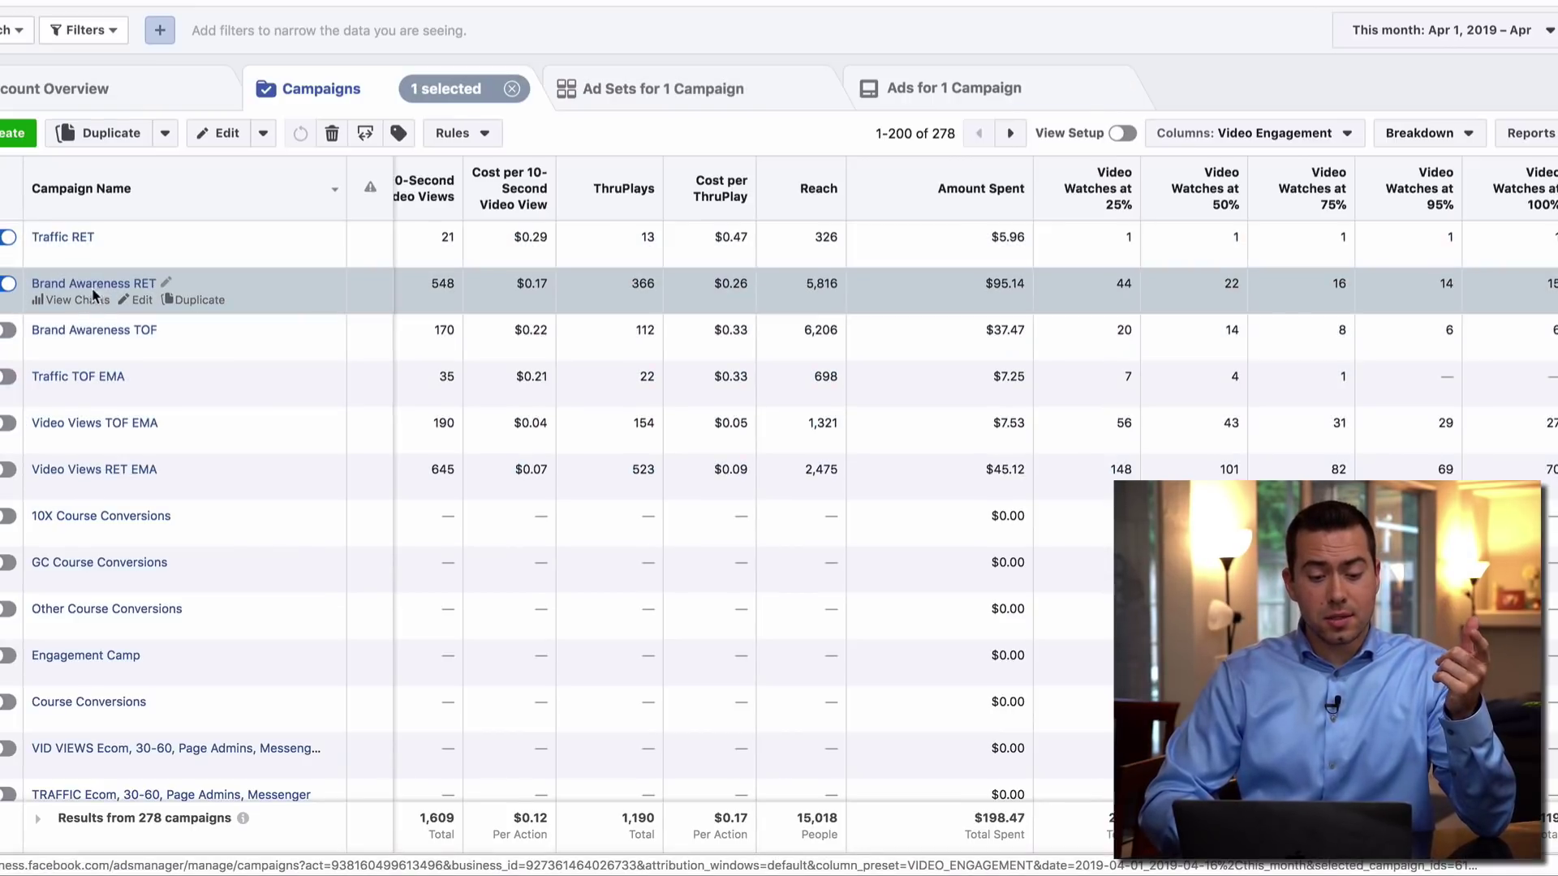
left_click(919, 92)
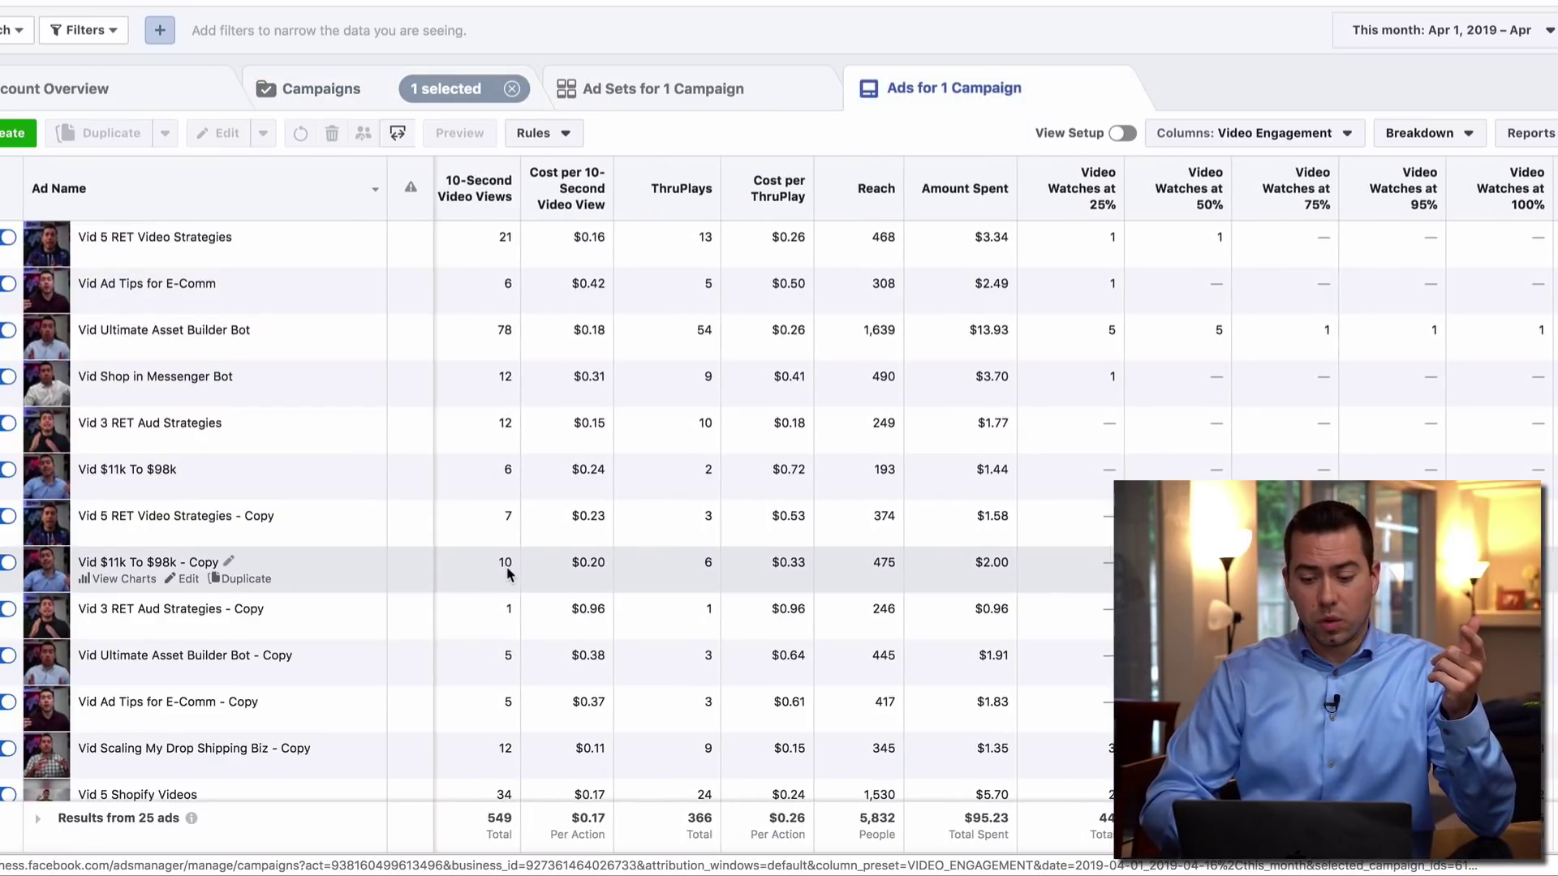
scroll(510, 575, "down", 7)
scroll(510, 574, "up", 7)
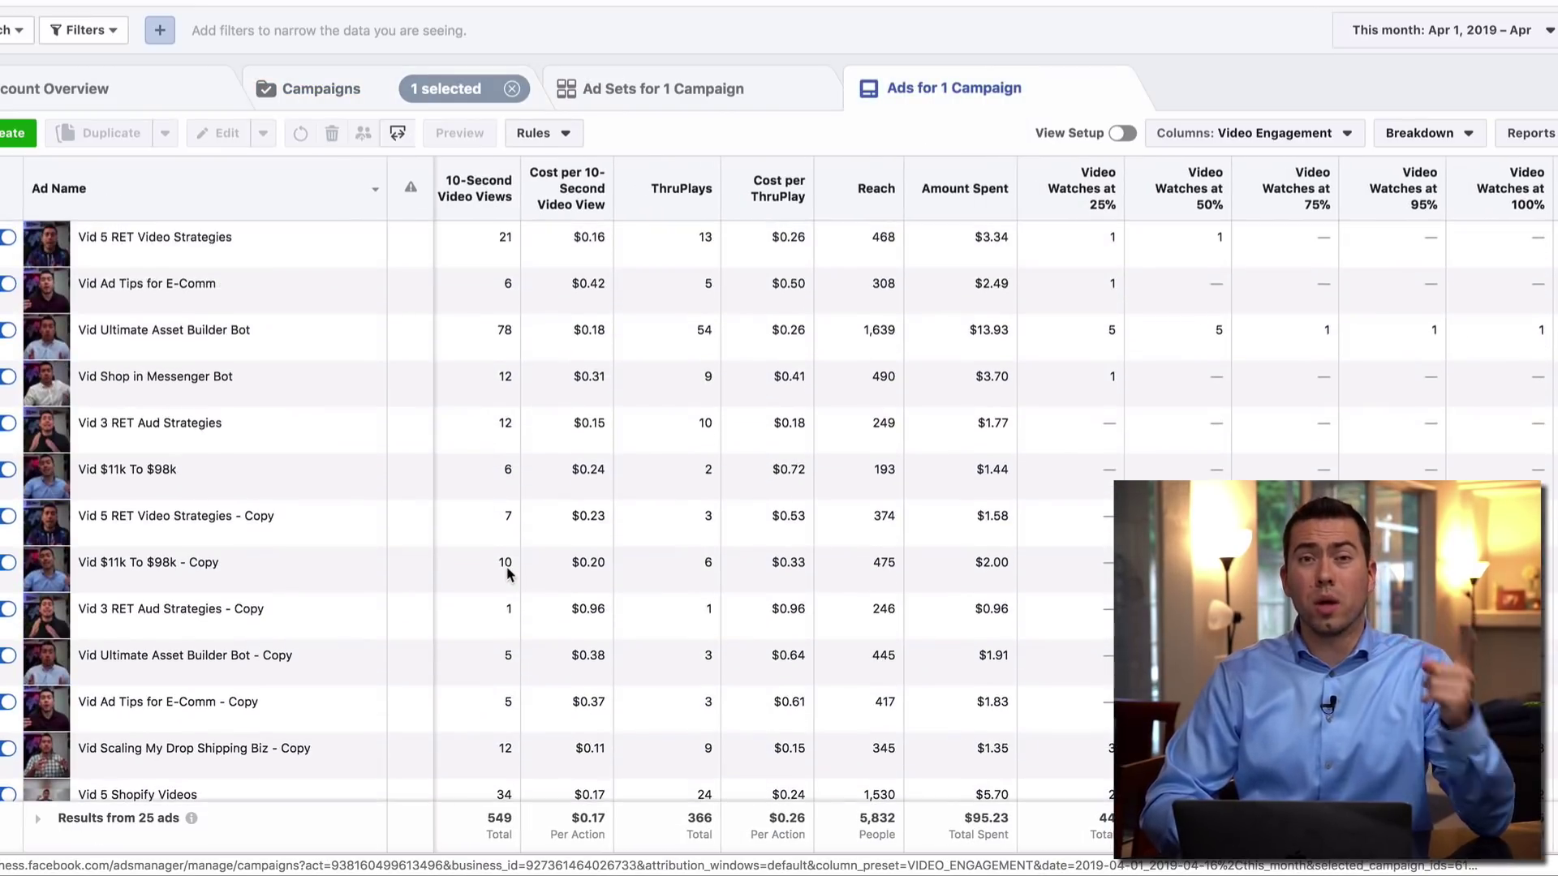
Sort the Brand Awareness RET ads by cost per ThruPlay, highest first, and compare the most expensive ads
scroll(508, 573, "left", 1)
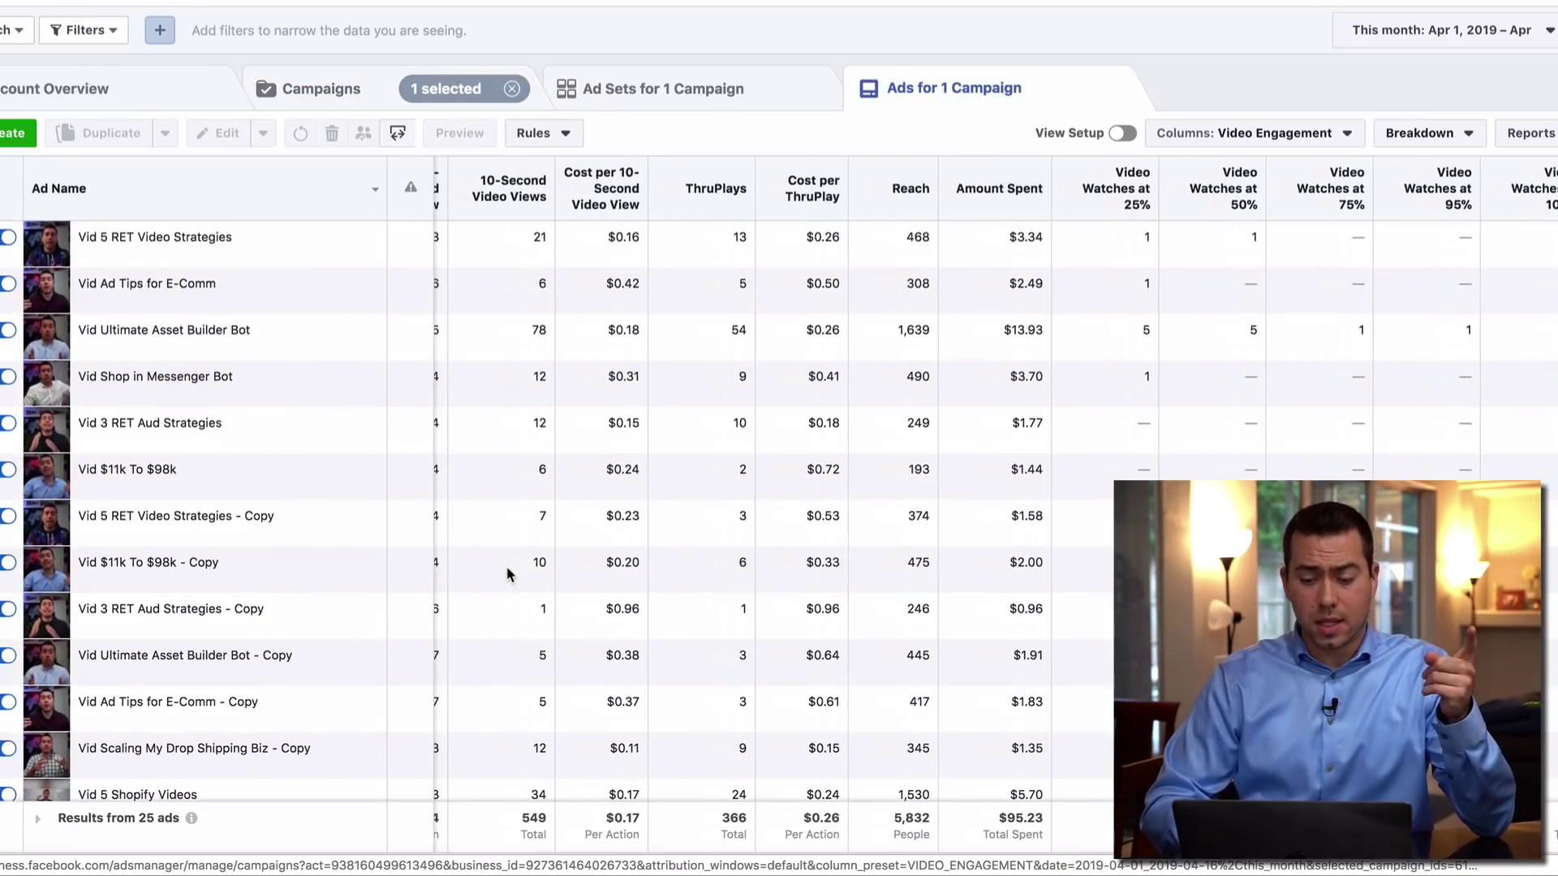
left_click(815, 197)
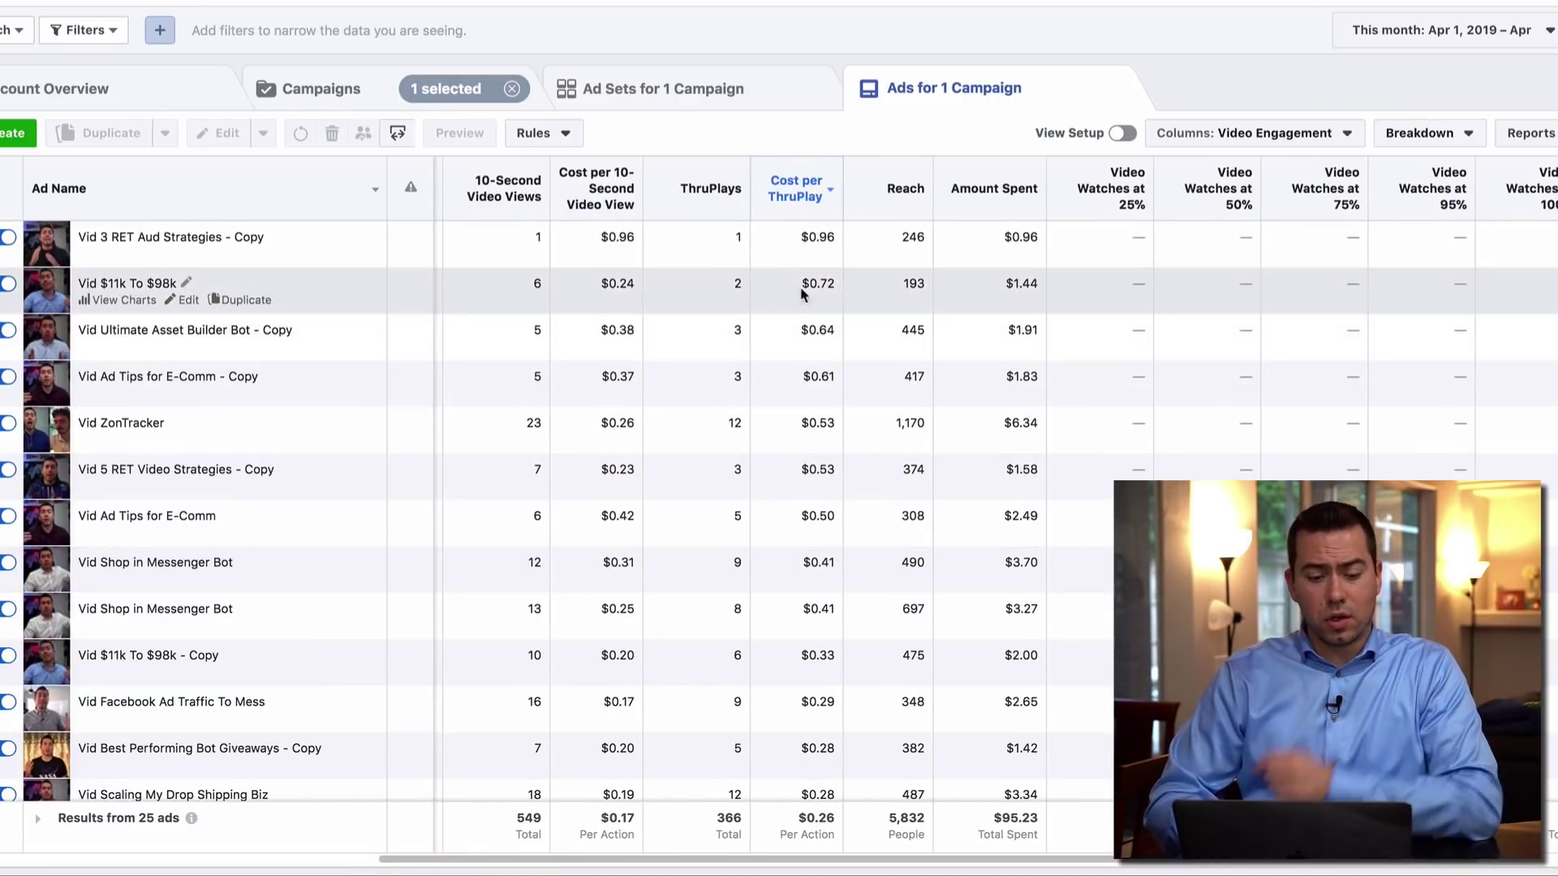
left_click(794, 259)
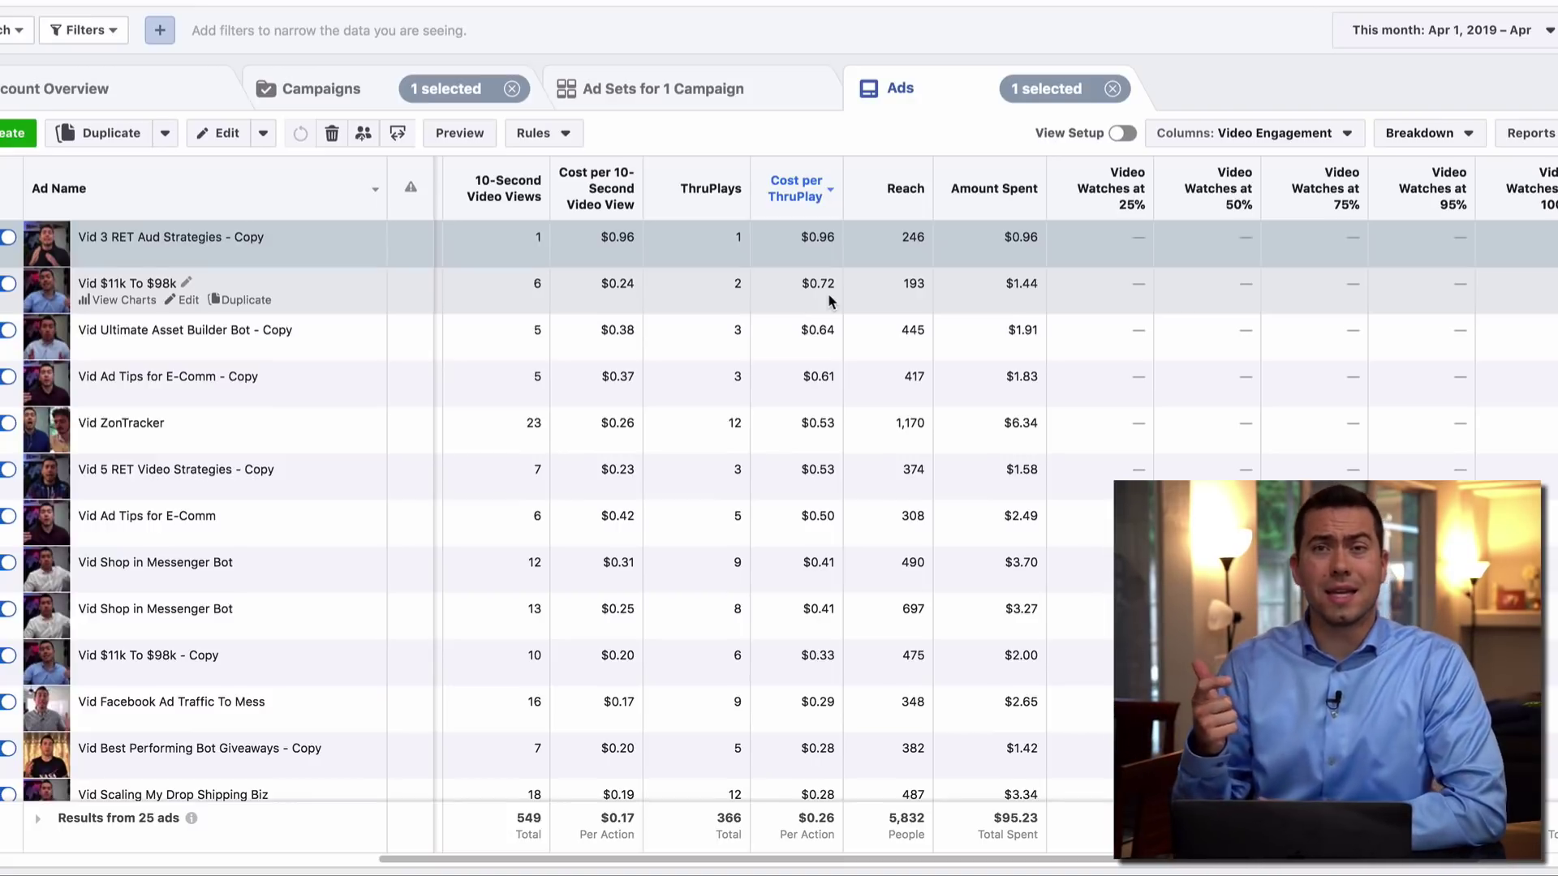
scroll(827, 300, "left", 2)
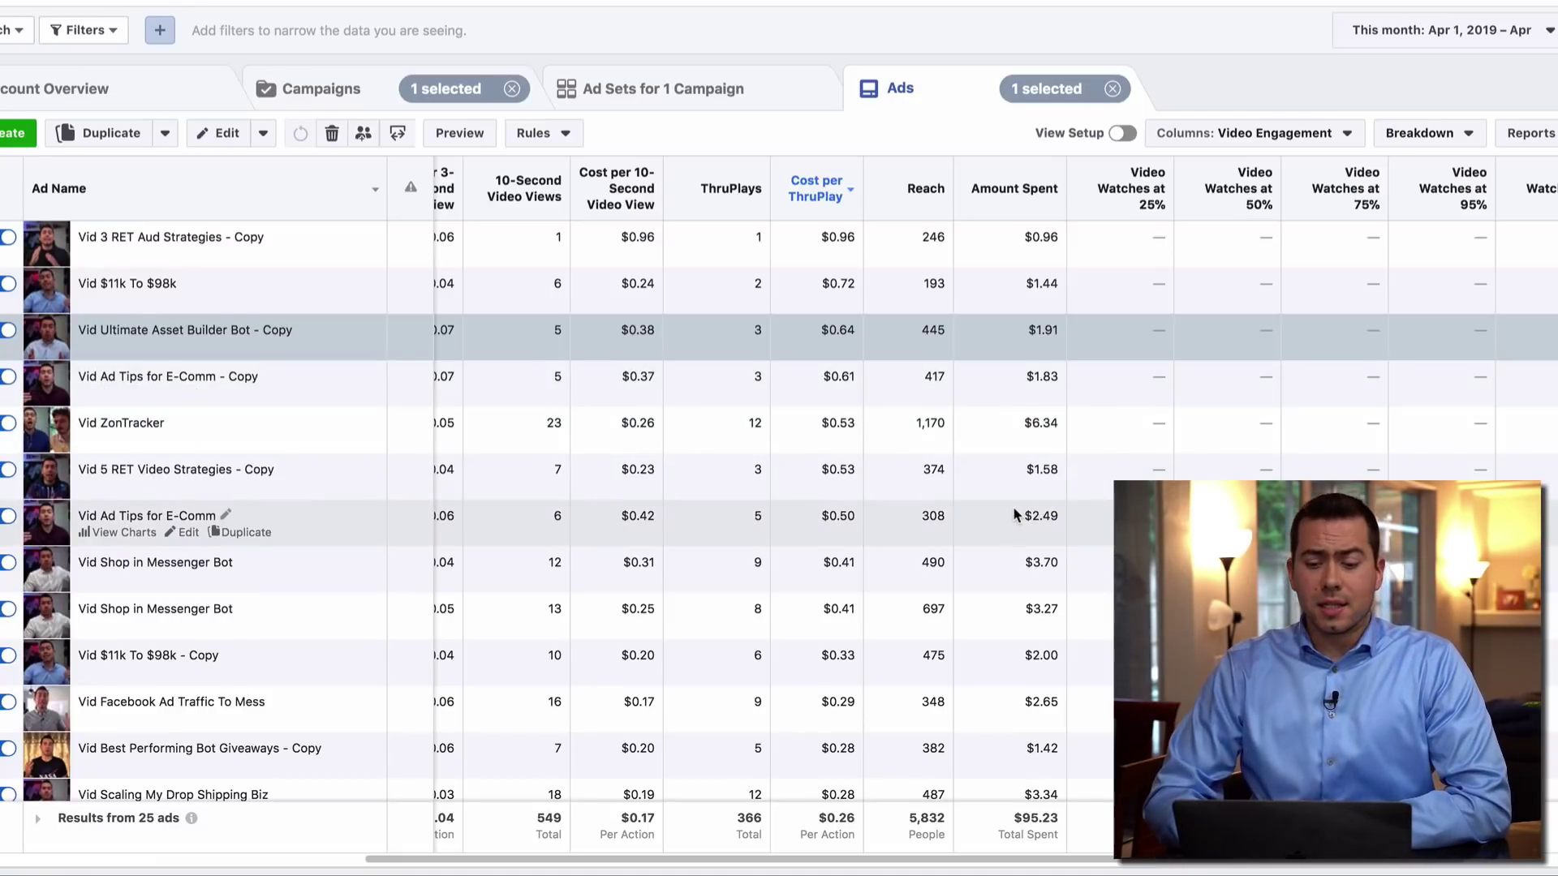
scroll(983, 624, "left", 1)
Switch the ads table to the Conversion Cost (Default) column preset and check the website content views column
left_click(1328, 144)
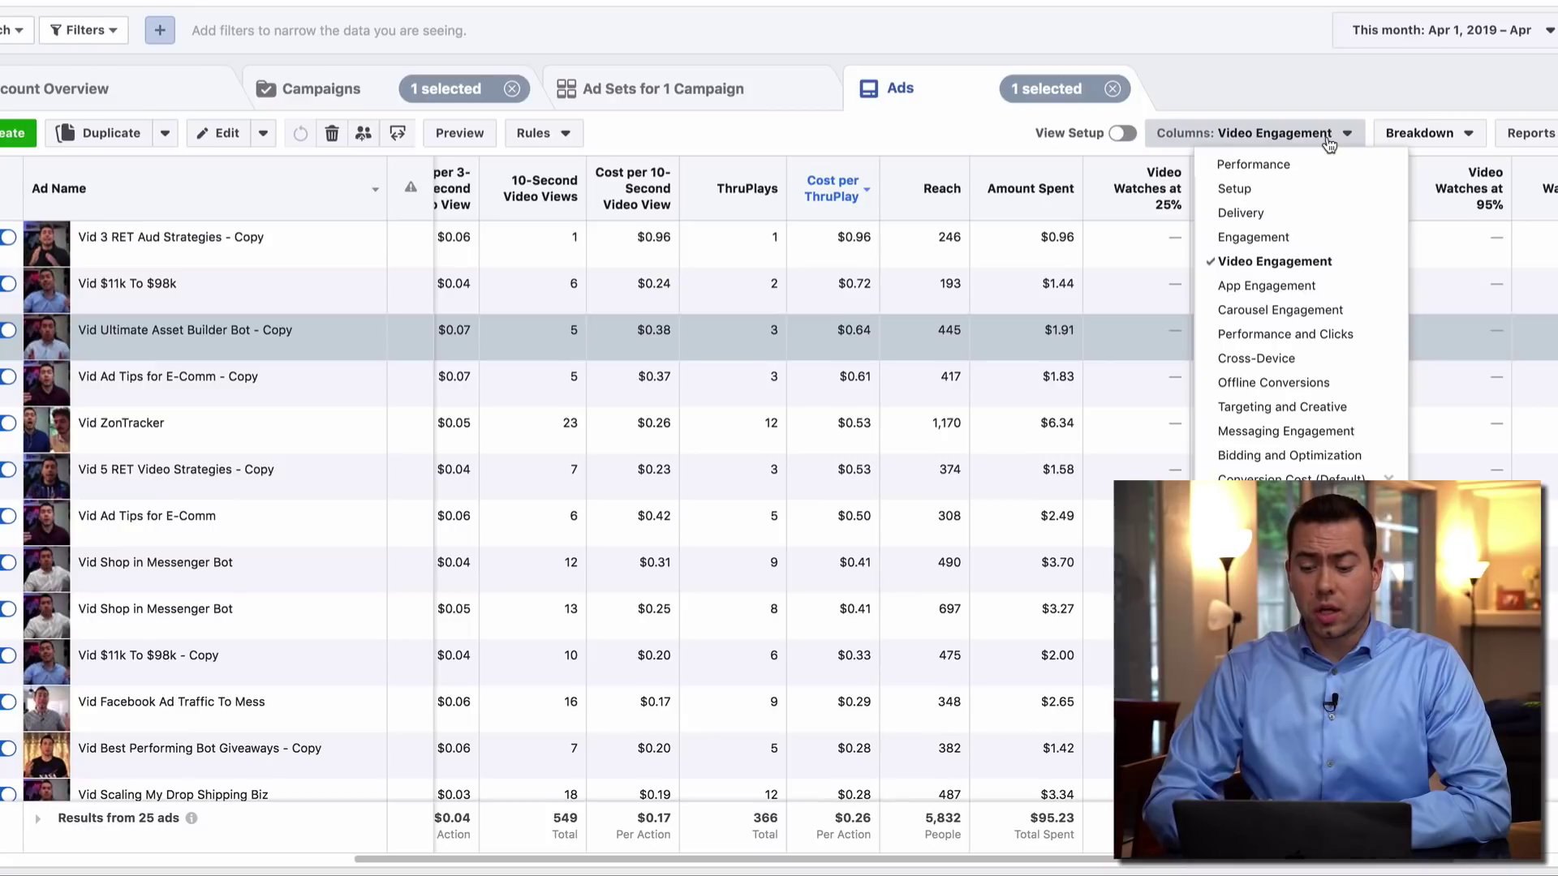
left_click(1221, 475)
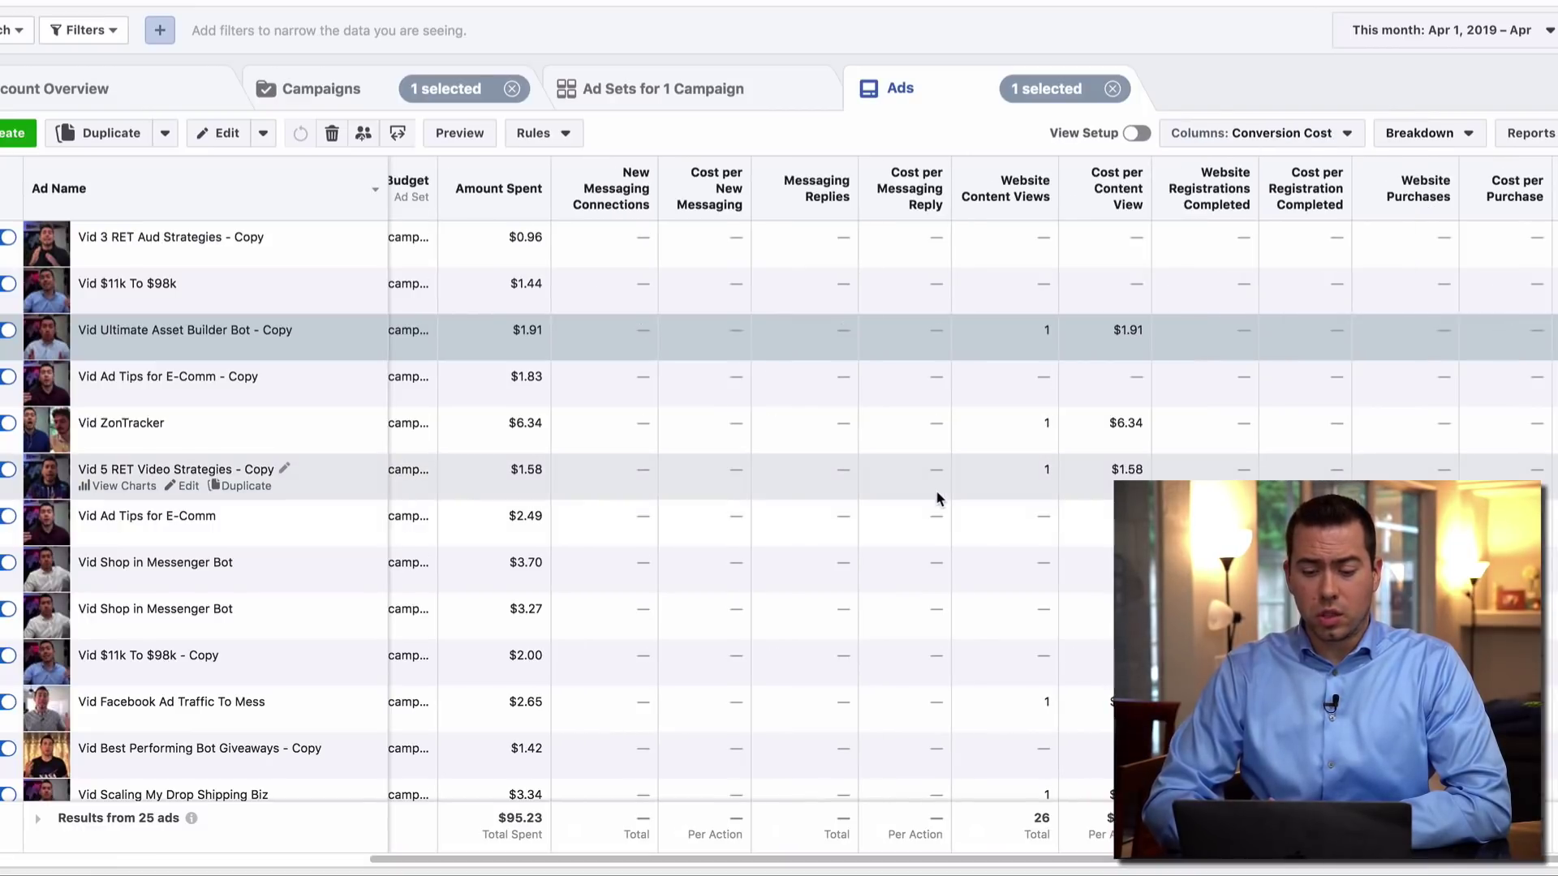
scroll(937, 495, "left", 1)
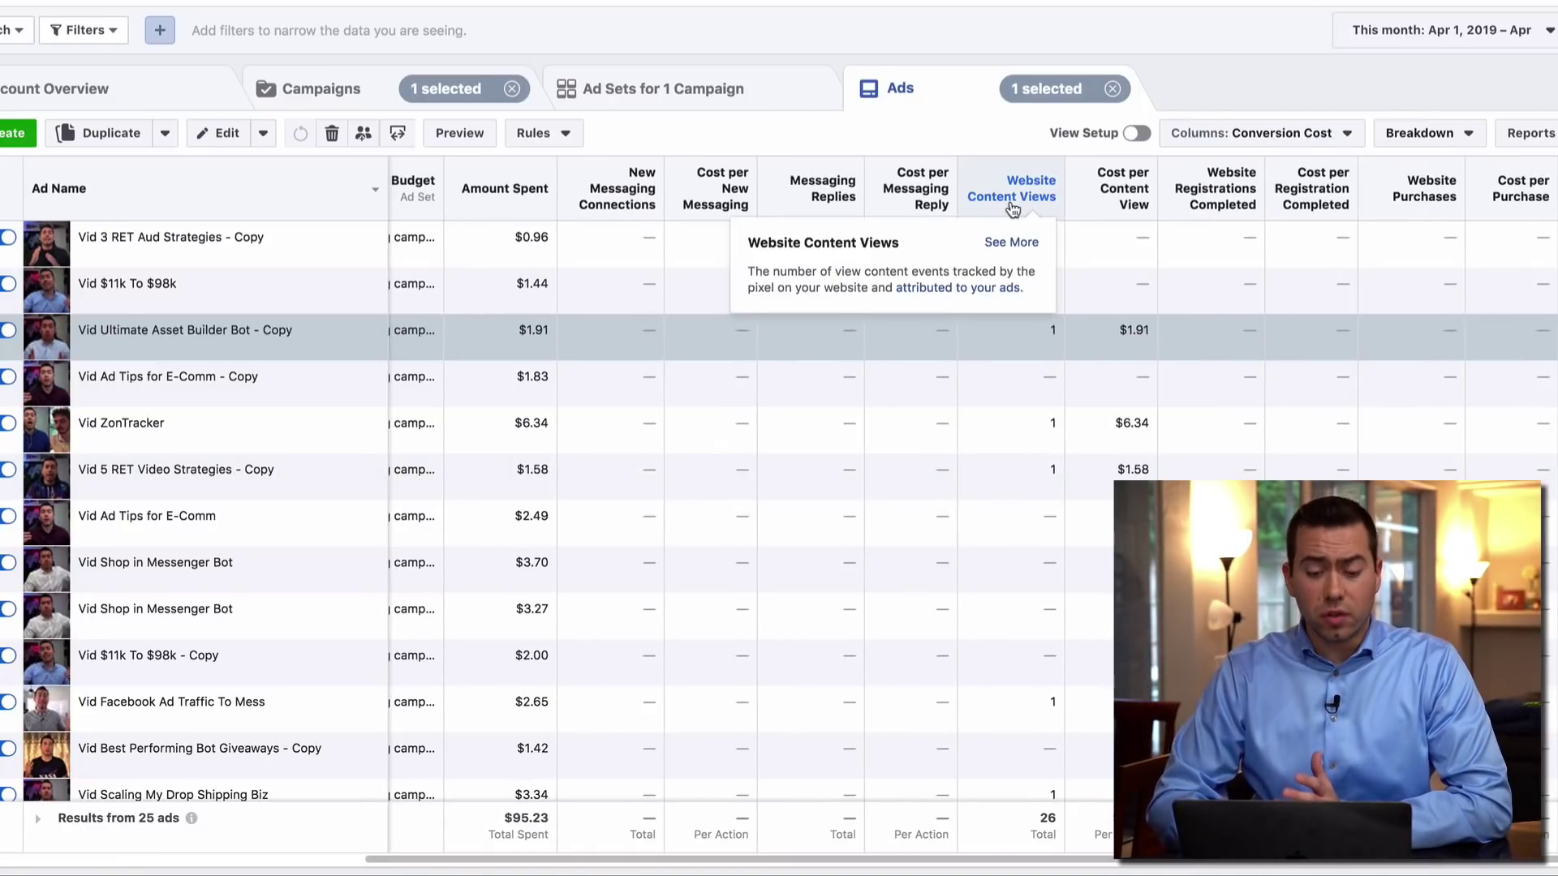
scroll(1010, 214, "right", 1)
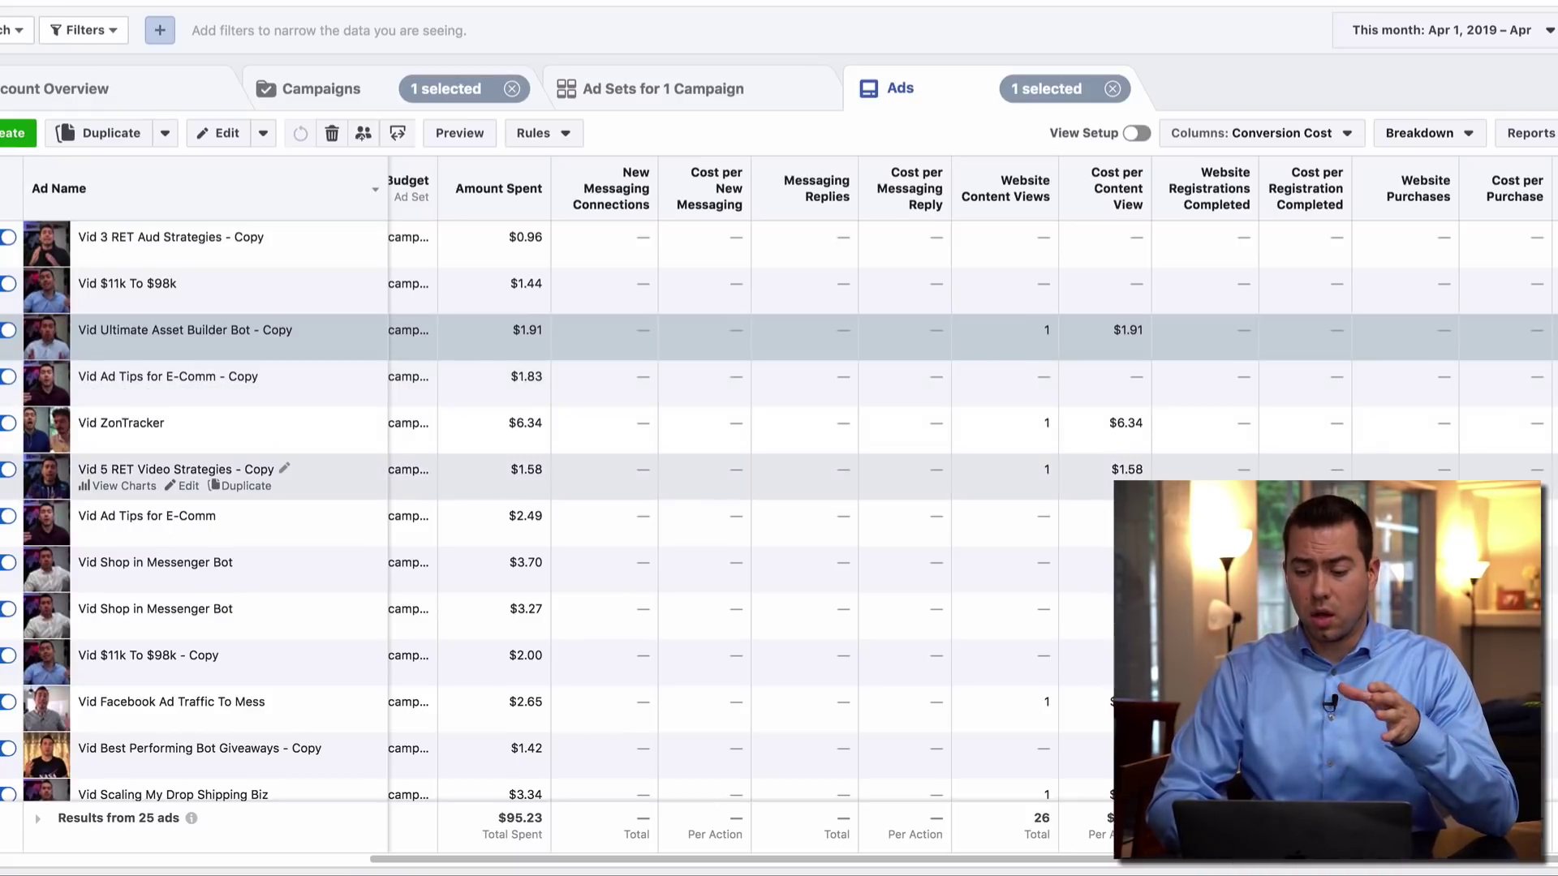
Look through the ads' website content views and sort the table by that metric, highest first
scroll(1183, 479, "down", 8)
scroll(974, 568, "left", 1)
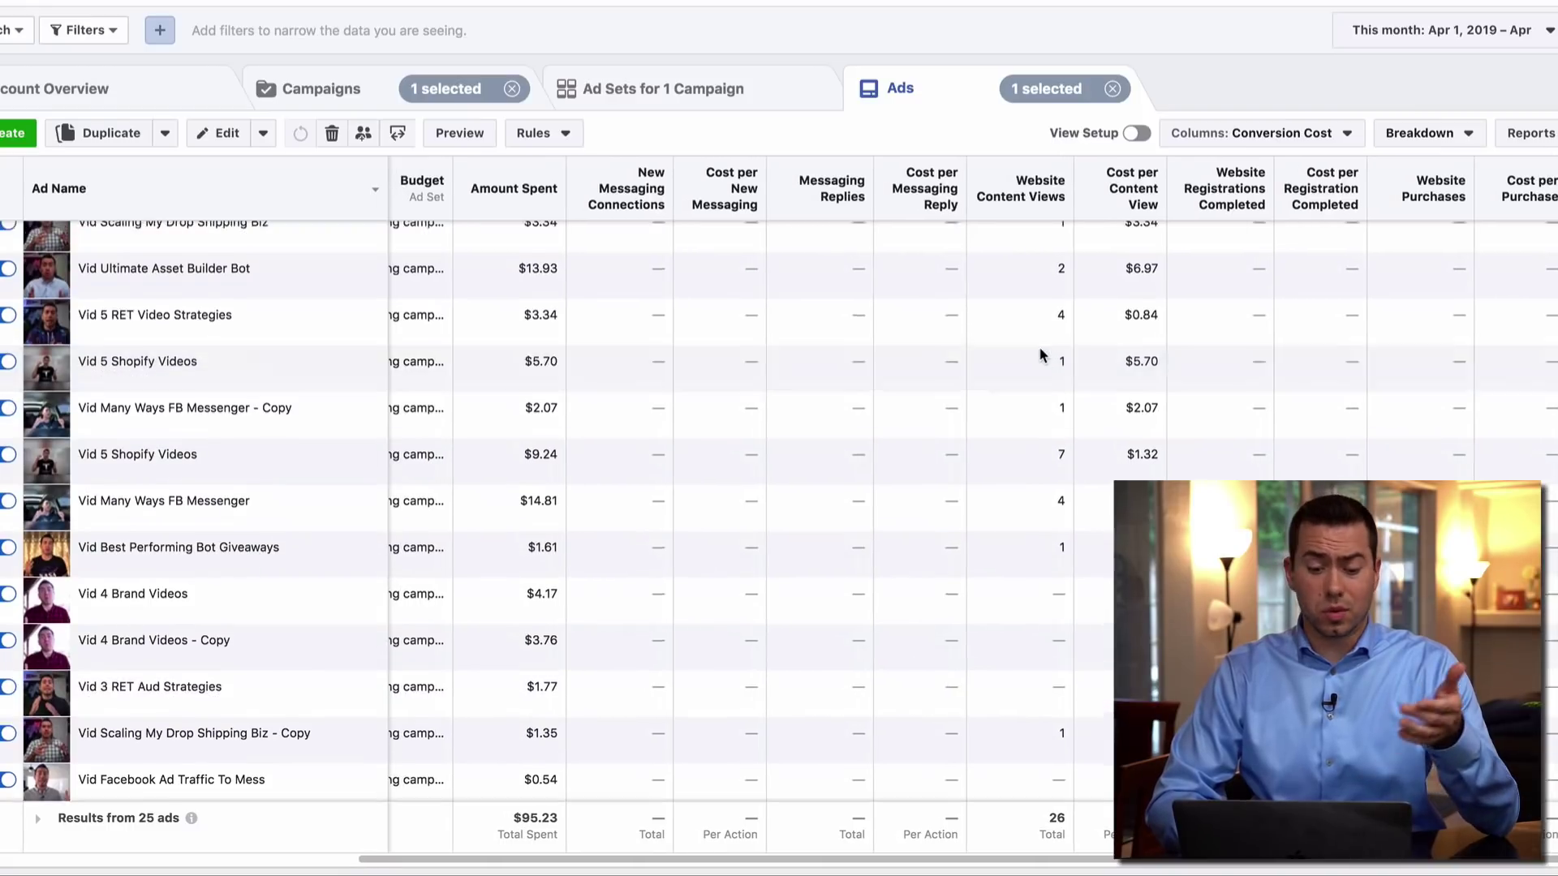
scroll(1040, 355, "up", 10)
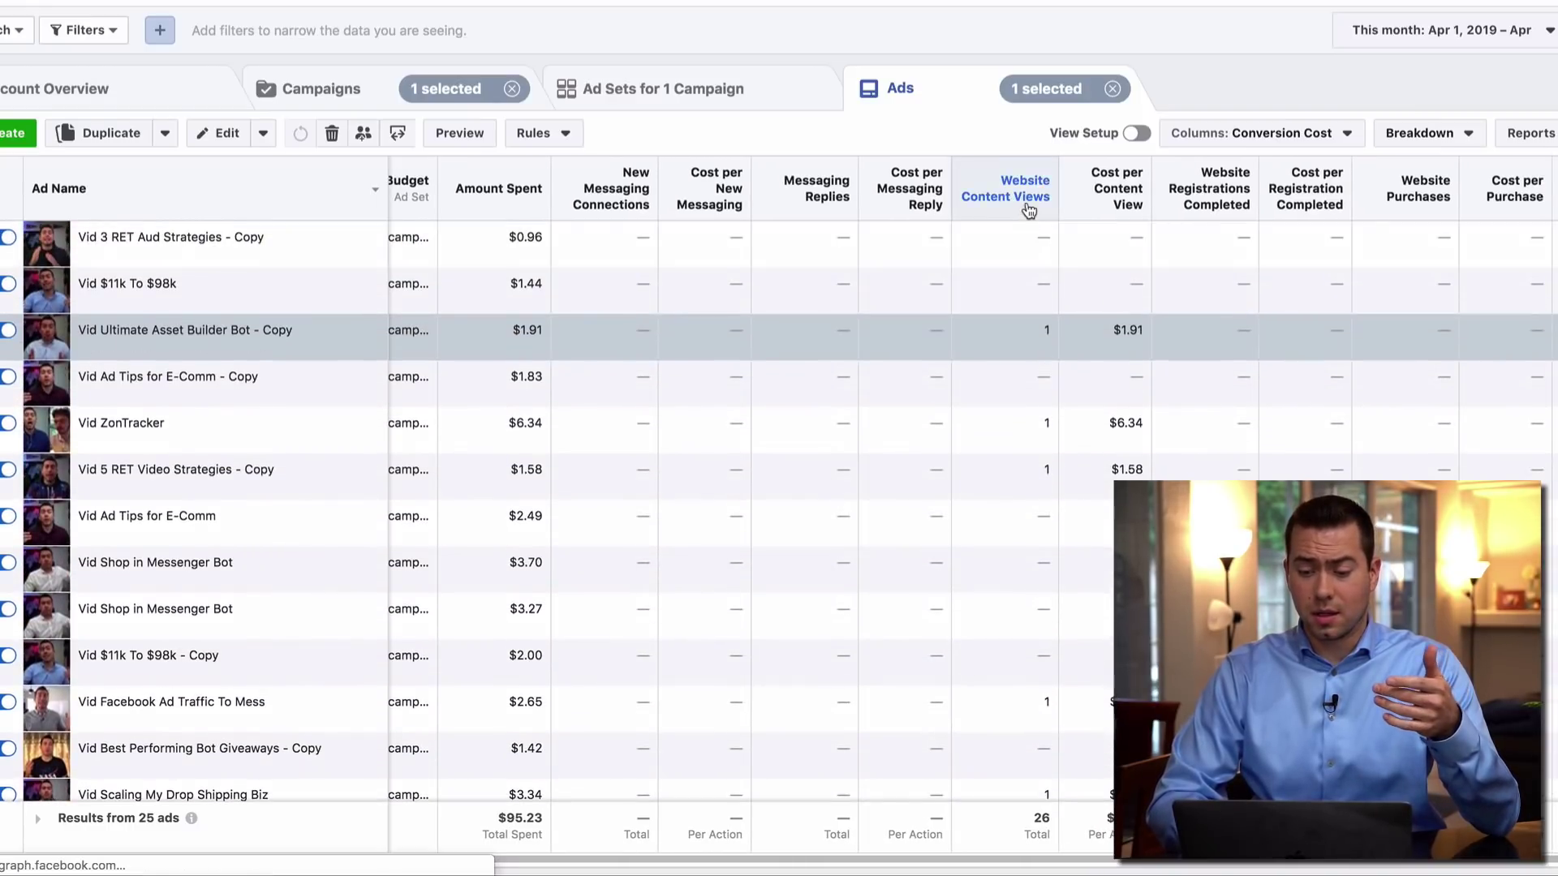
left_click(1014, 188)
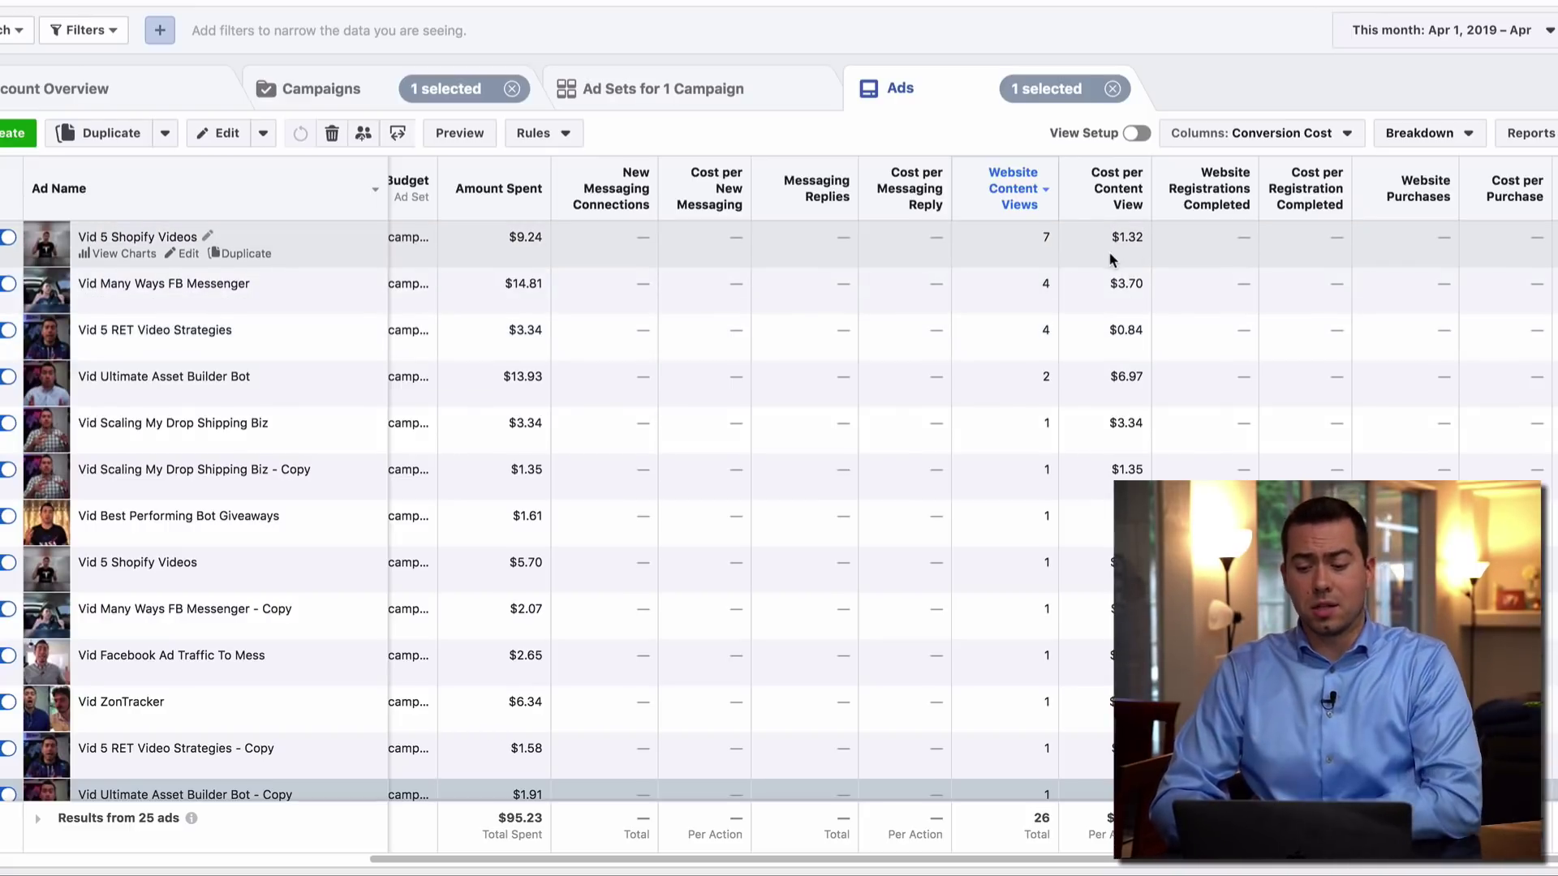
Compare the cost per content view of the first-row Vid 5 Shopify Videos ad with the third-row Vid 5 RET Video Strategies ad
left_click(1107, 246)
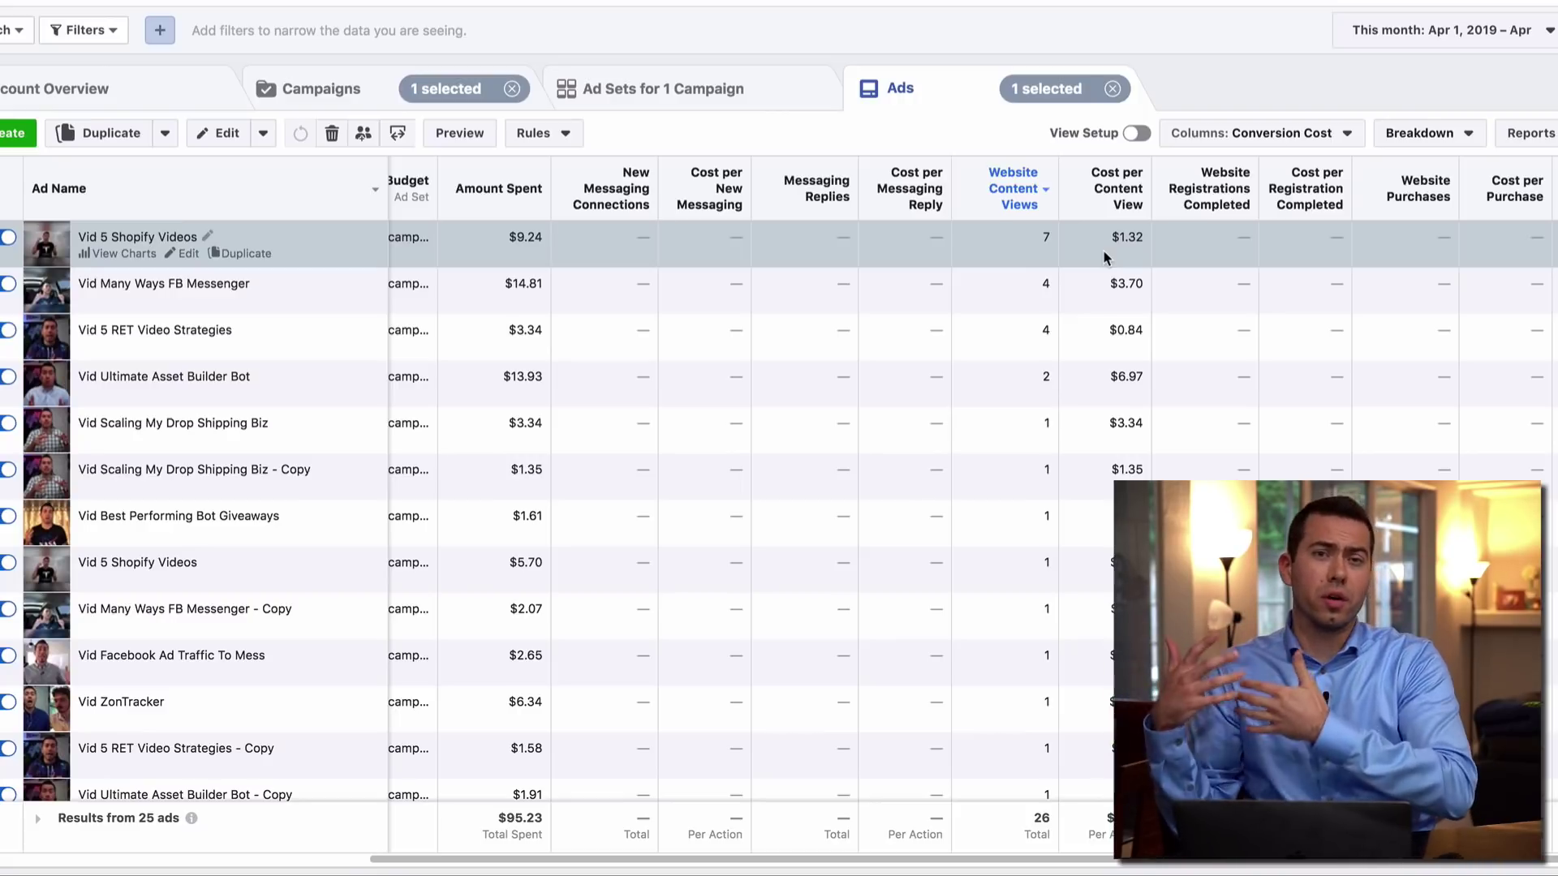
scroll(1103, 251, "left", 1)
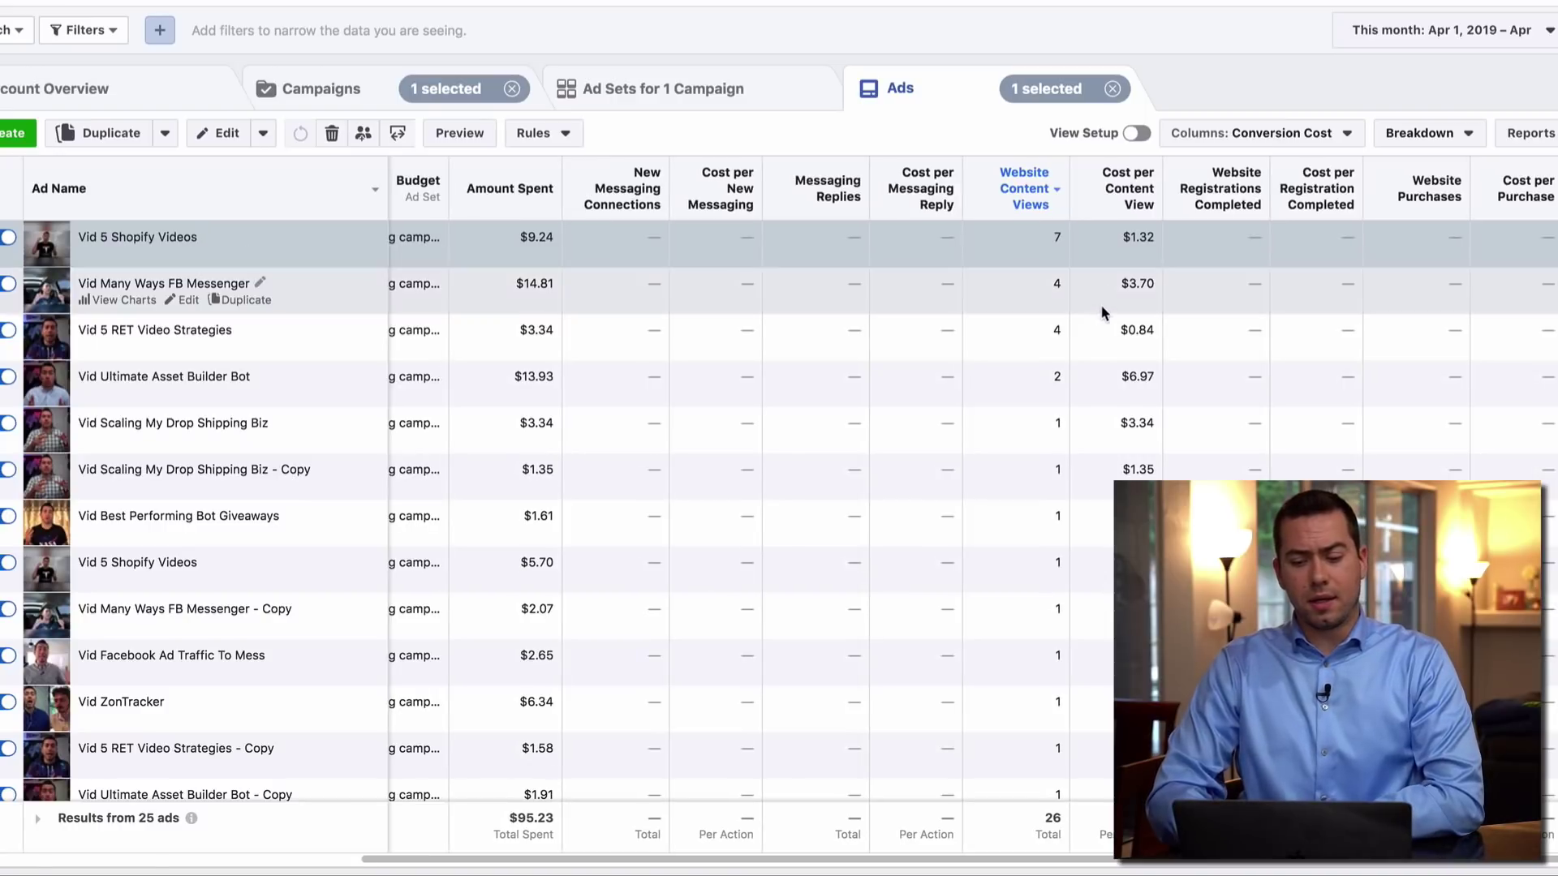
scroll(1102, 305, "left", 2)
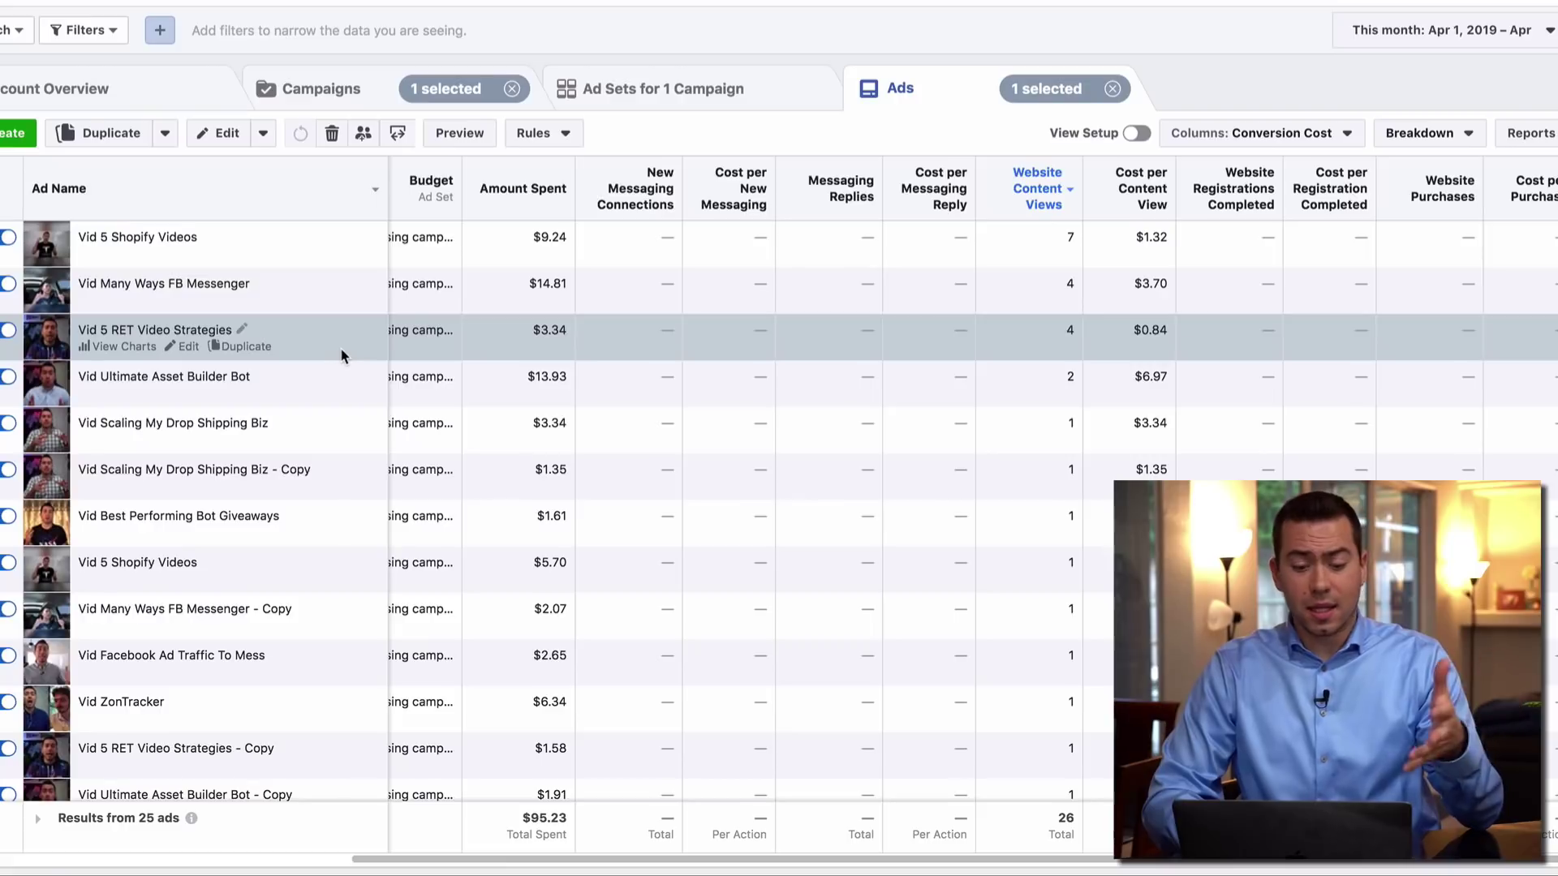
Review the amount spent and website content views of the remaining ads down to the last row
scroll(339, 347, "down", 10)
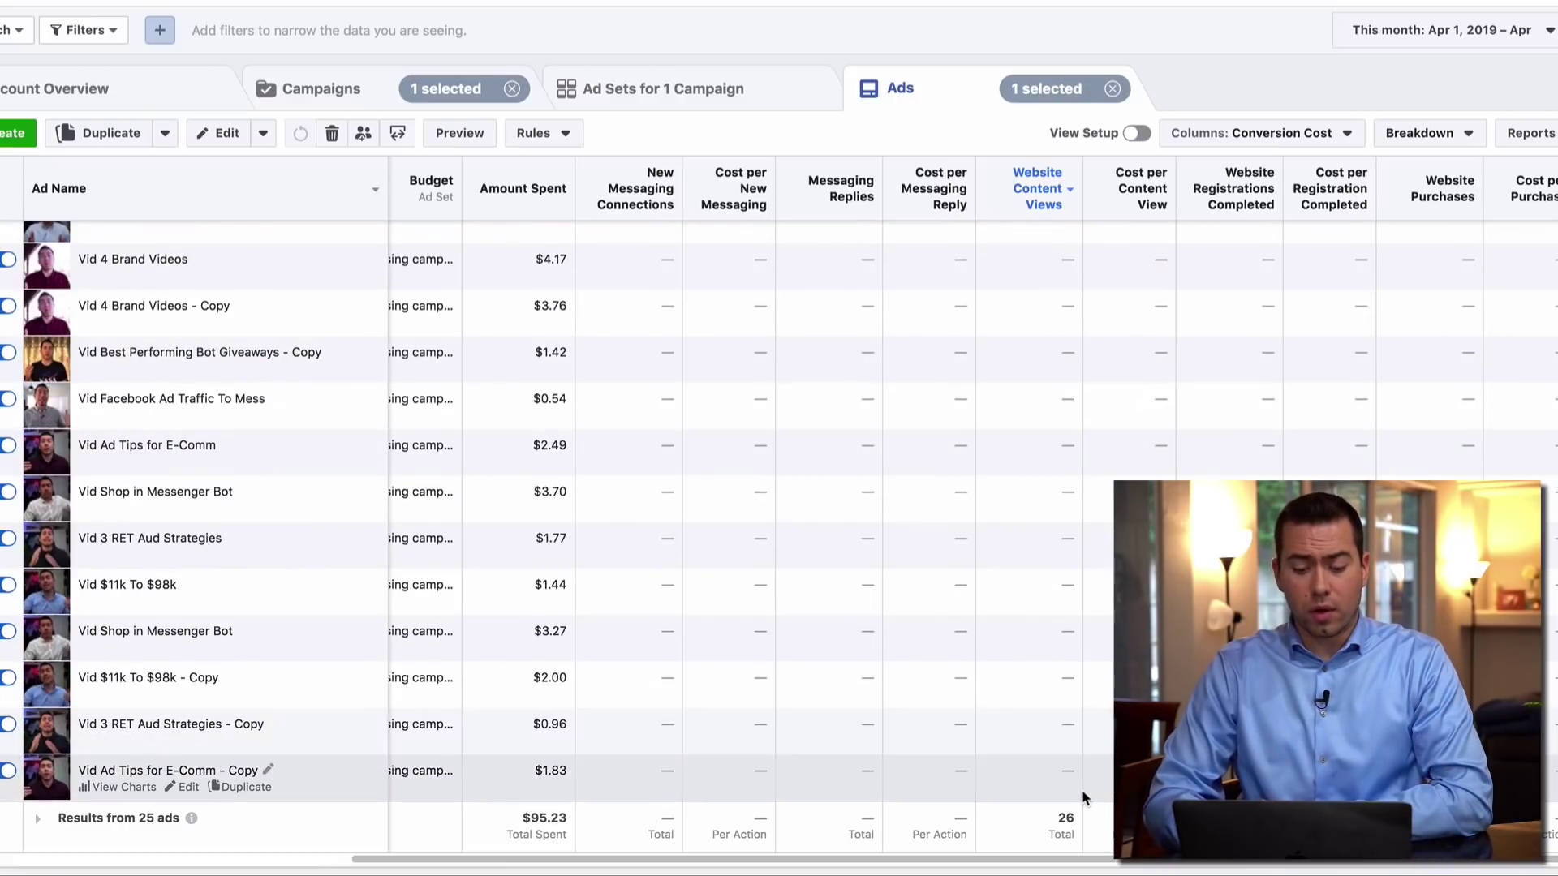
scroll(1082, 790, "left", 1)
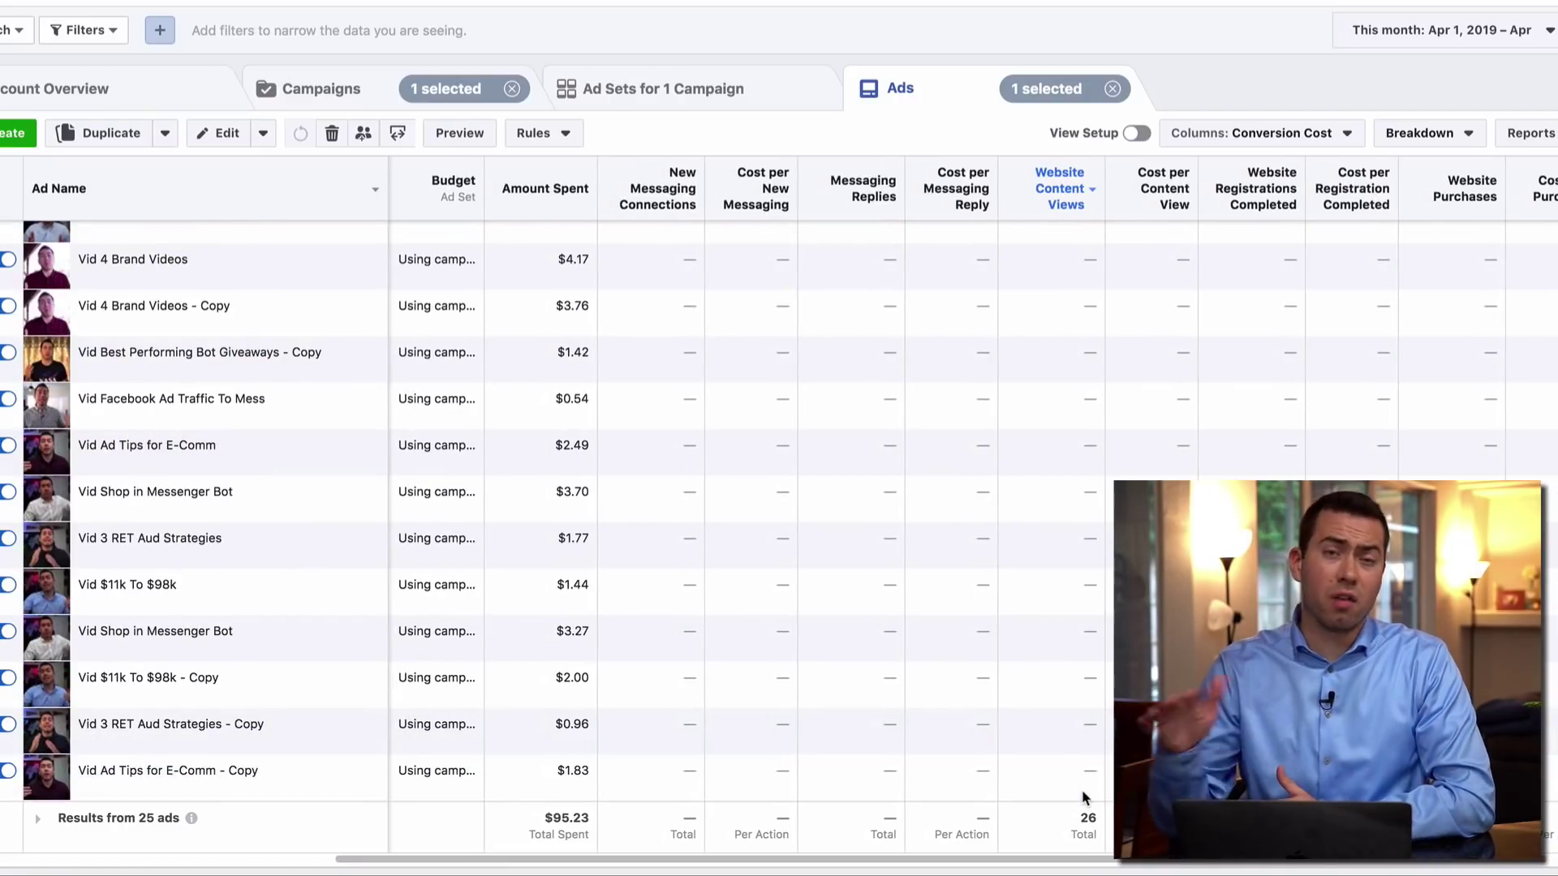
scroll(1083, 798, "up", 10)
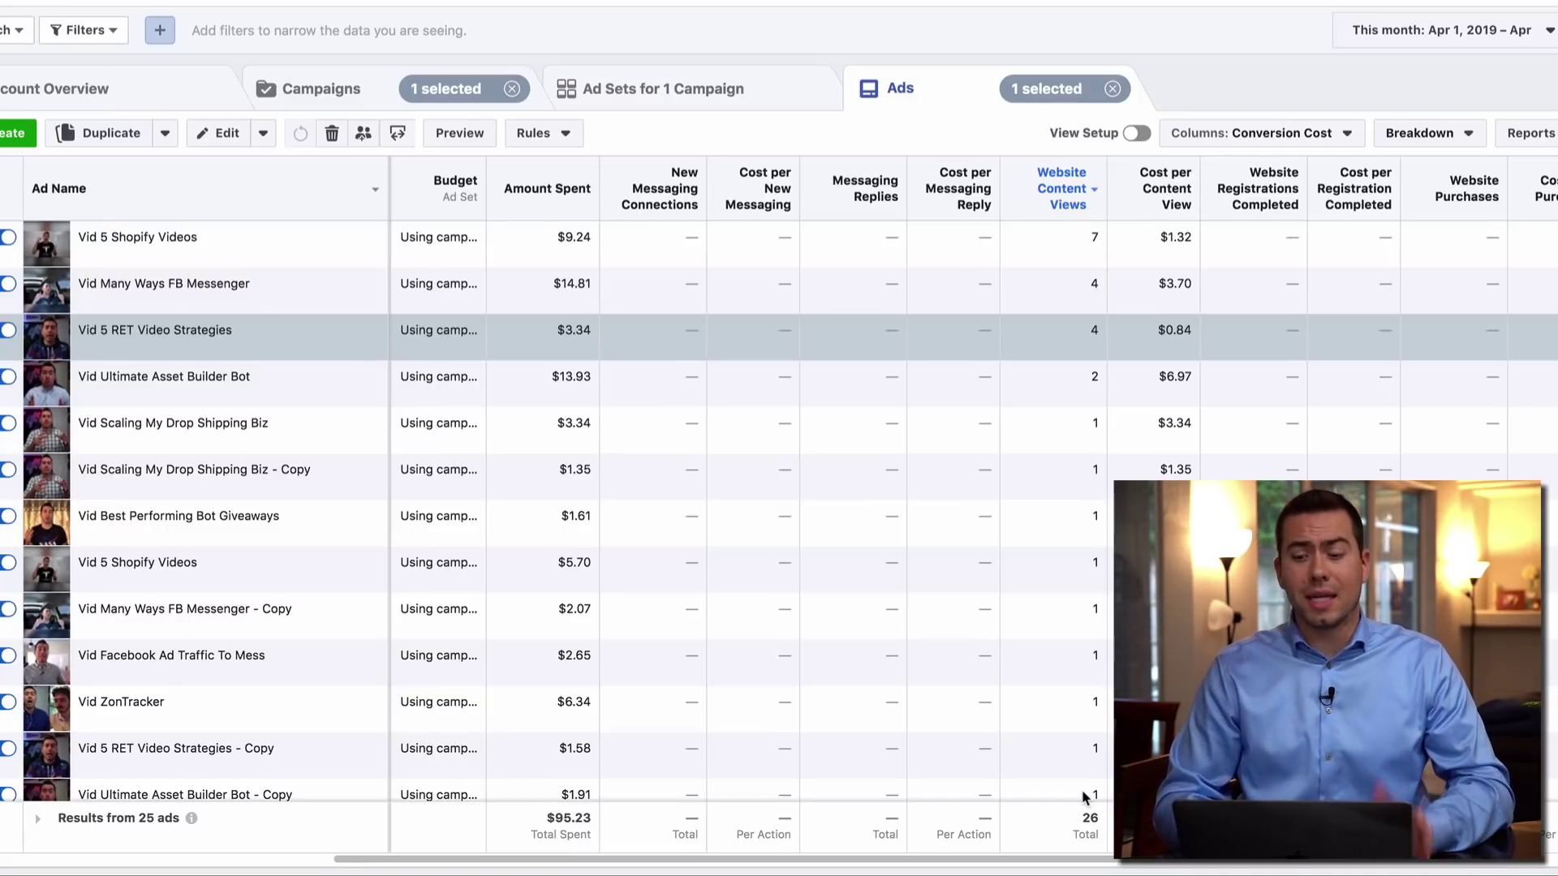
scroll(1084, 797, "right", 2)
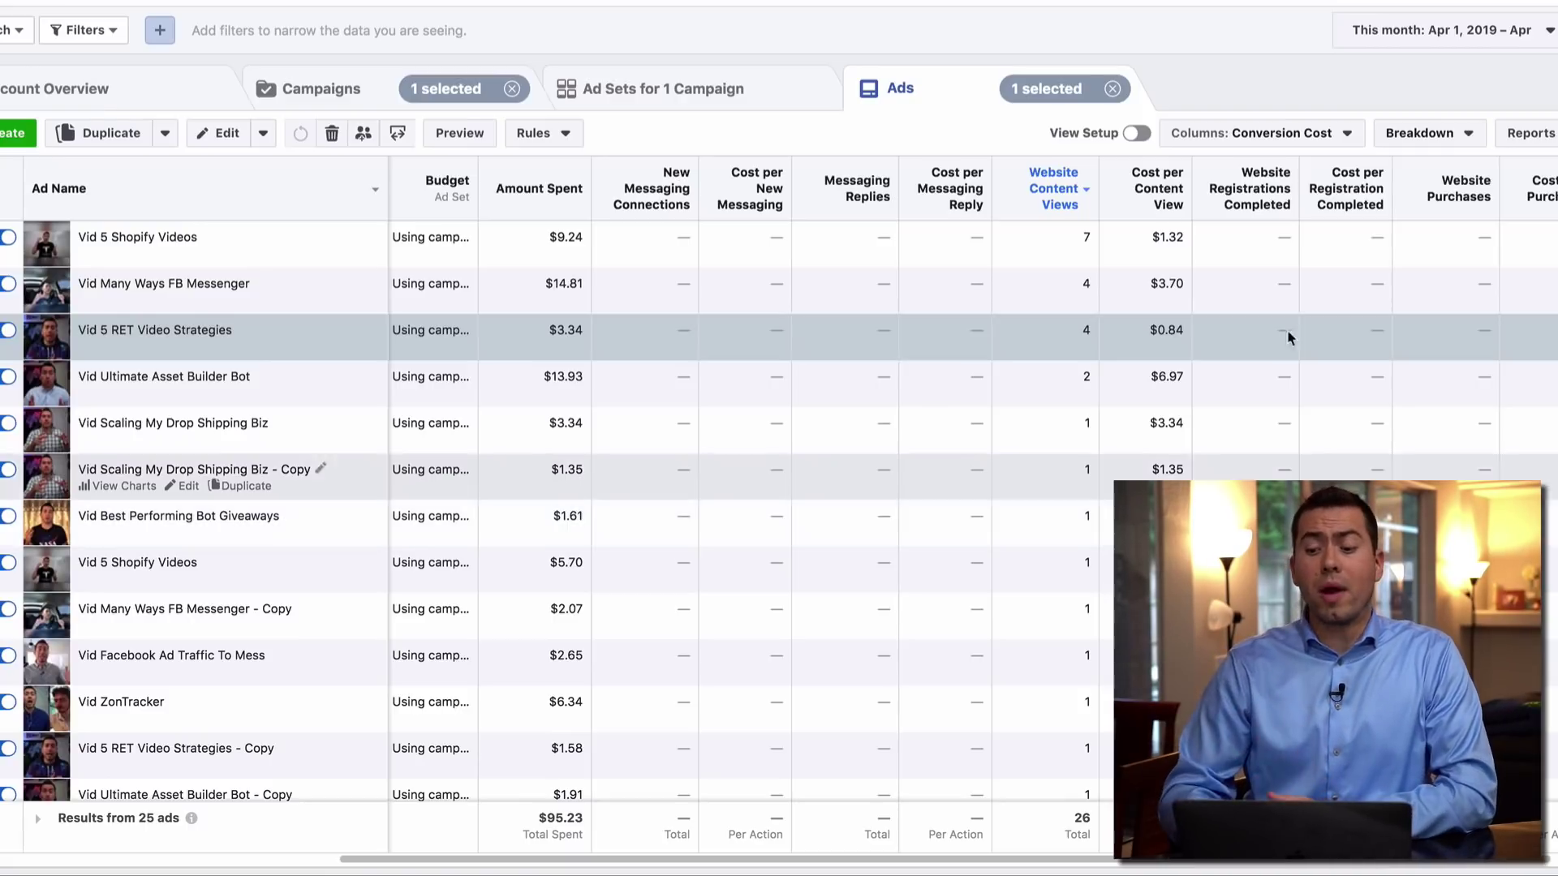
Break the ads' results down by age and switch the table to the Video Engagement column preset
left_click(1456, 140)
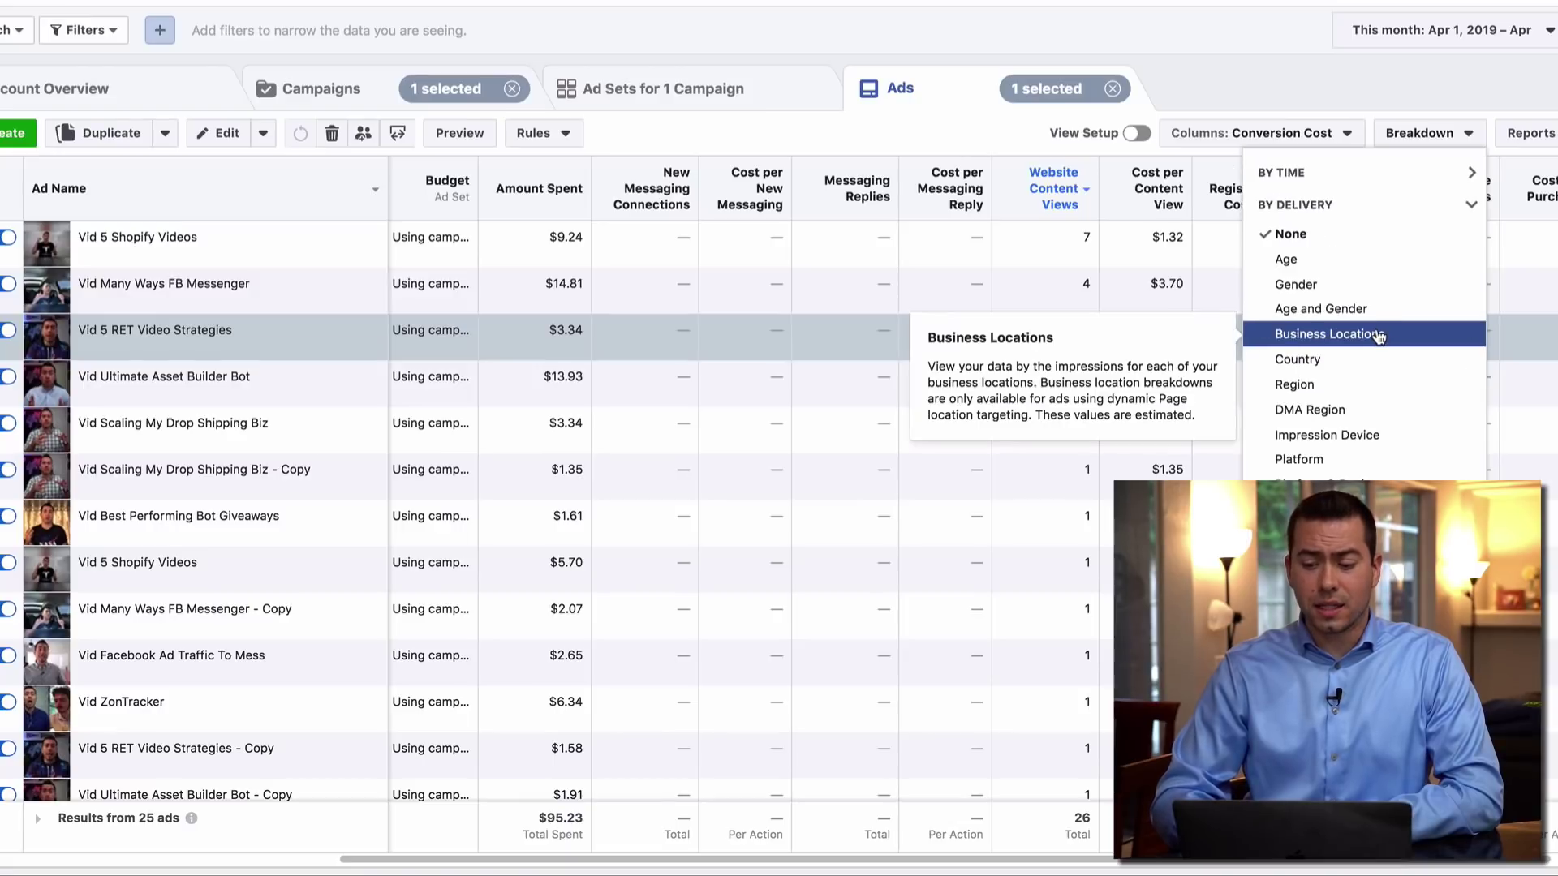
left_click(1373, 260)
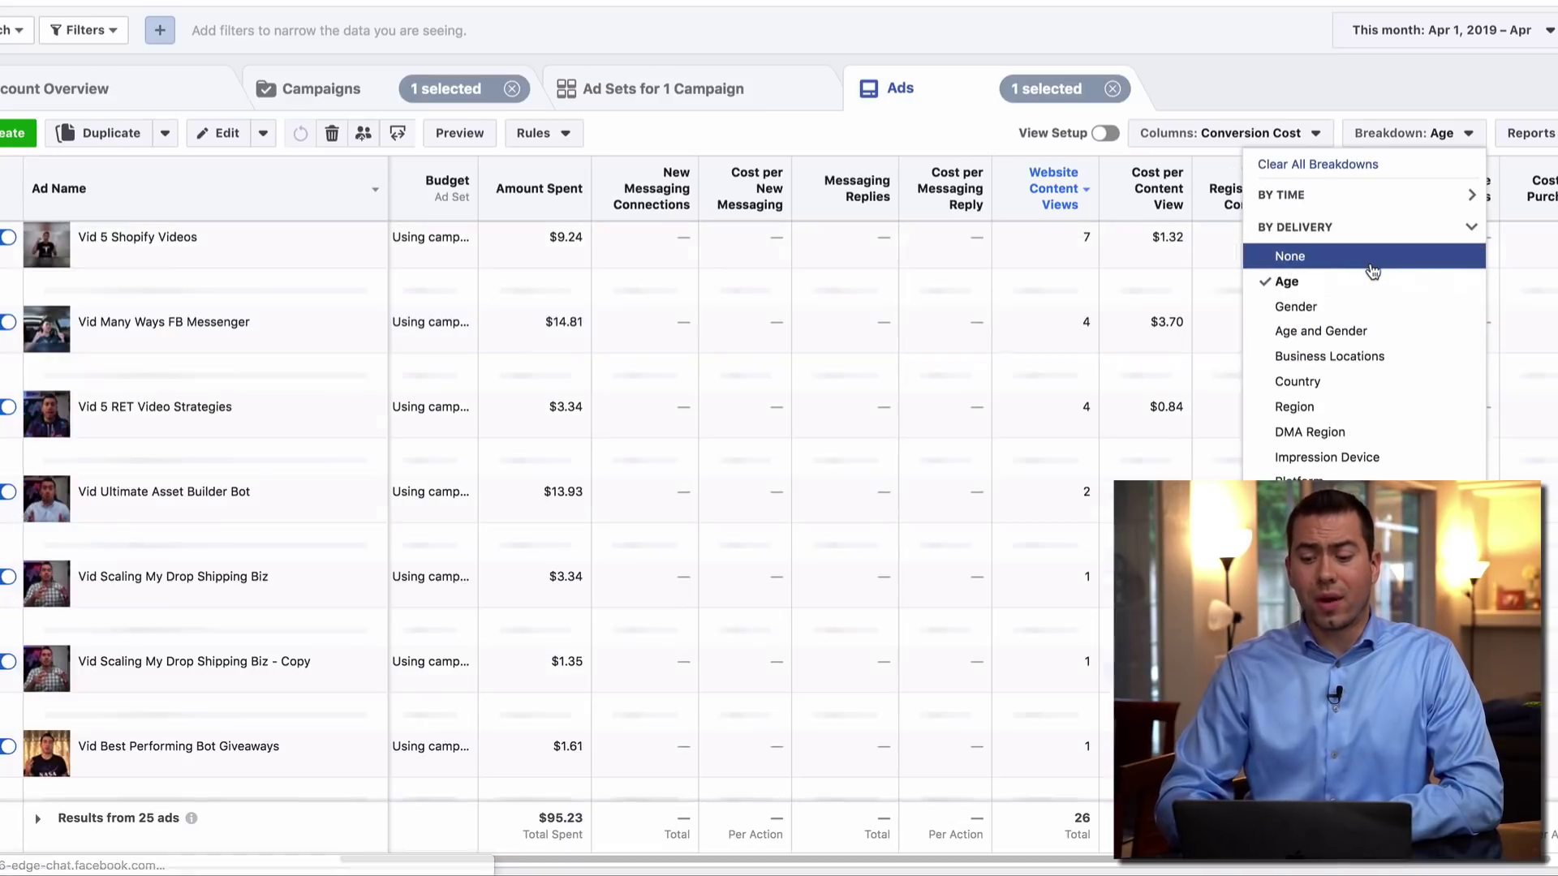
left_click(1287, 92)
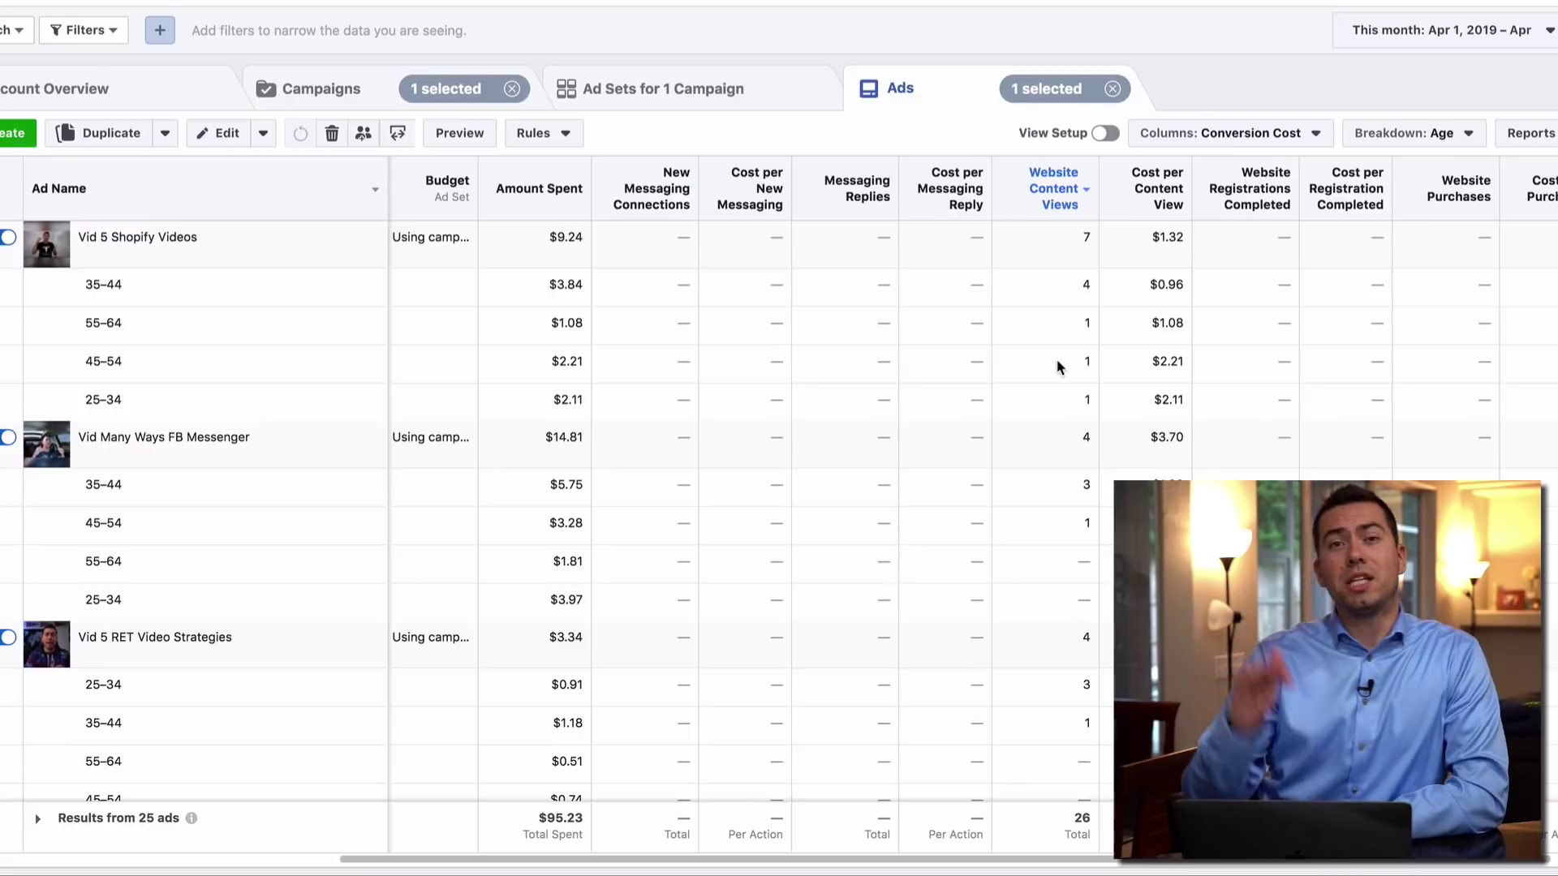
left_click(1262, 135)
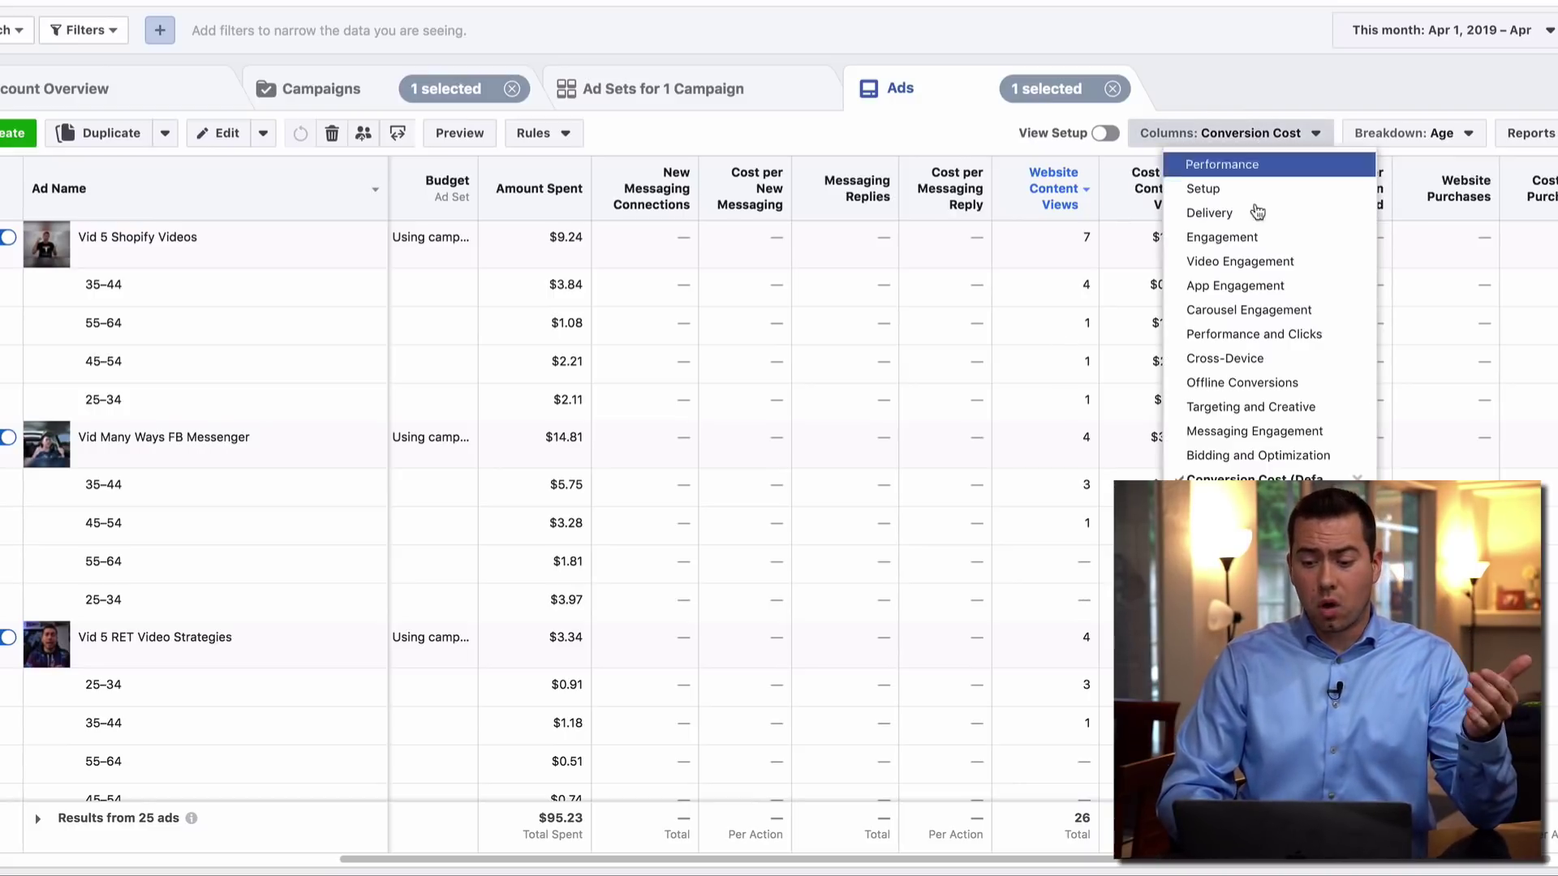
left_click(1264, 263)
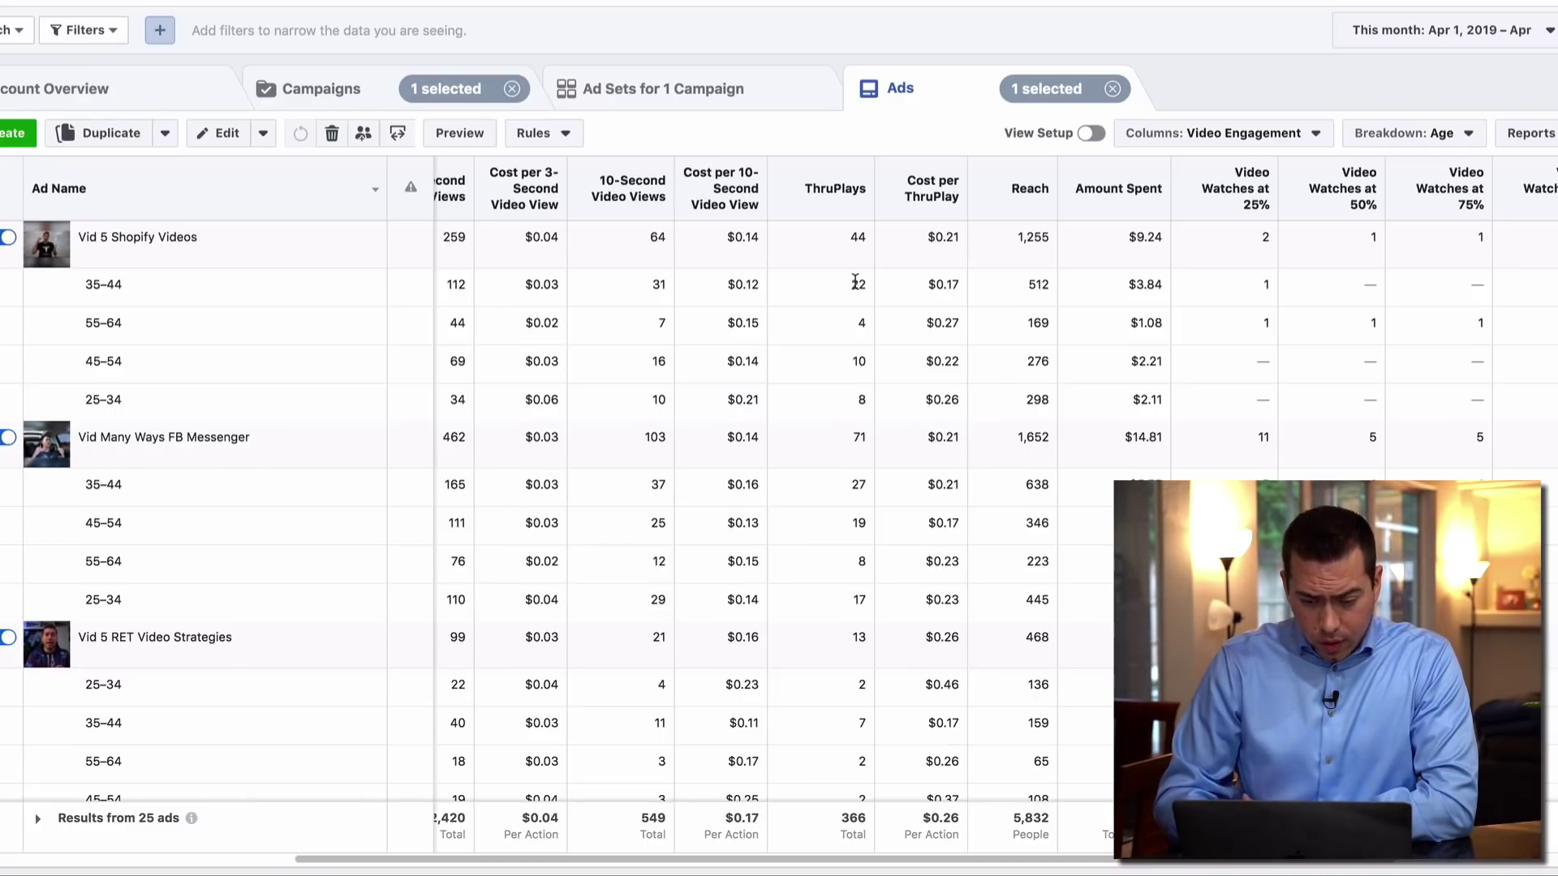
Compare the ThruPlays of the 35–44 and 45–54 age groups for the Vid 5 Shopify Videos ad
left_click_drag(850, 284, 868, 288)
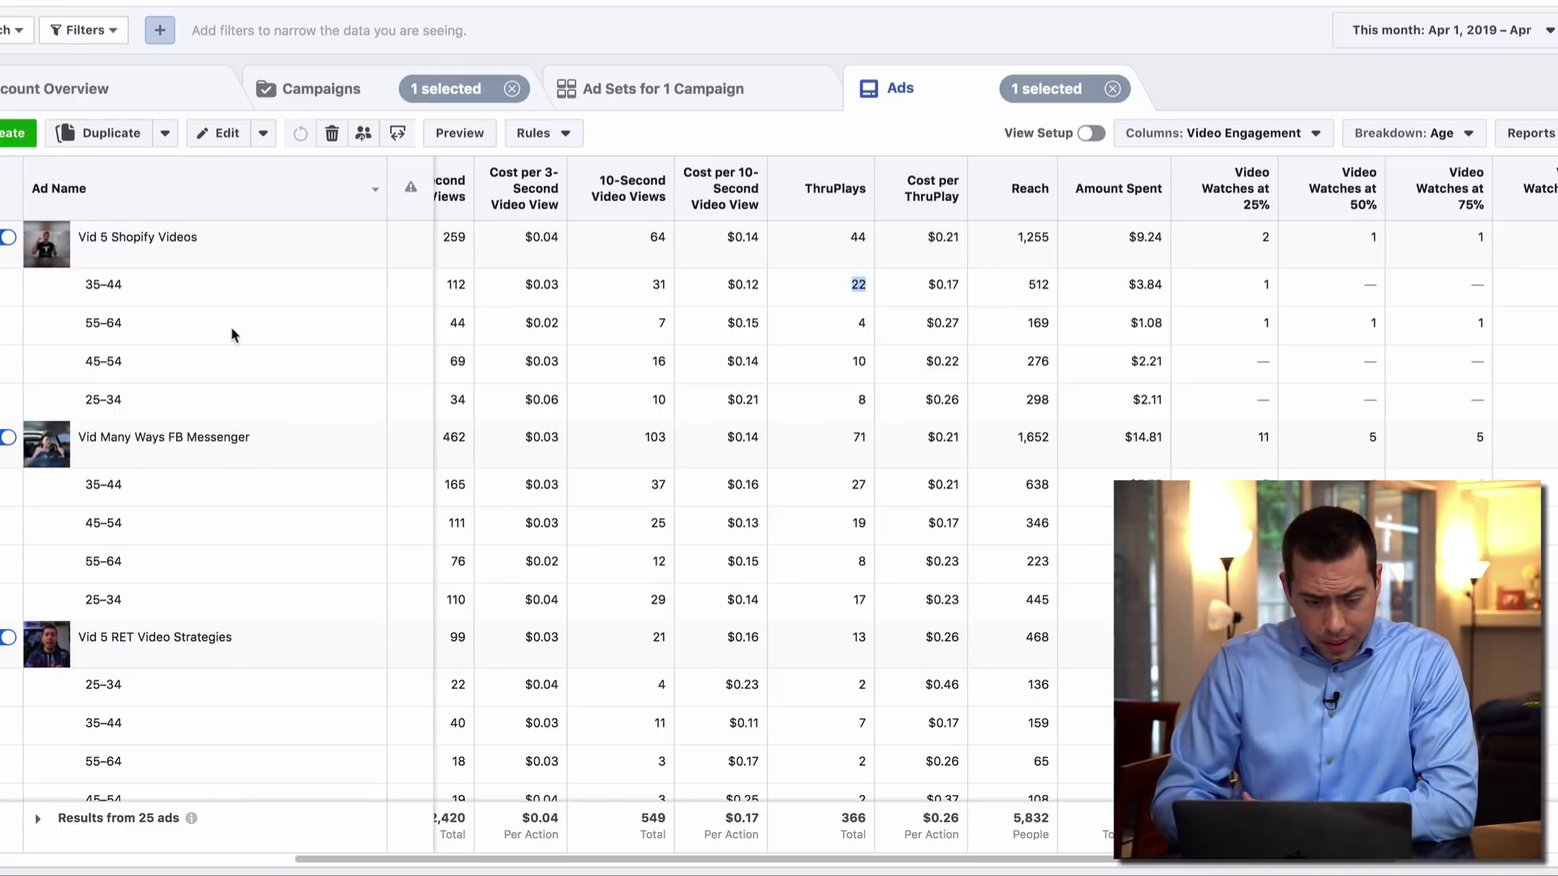
left_click_drag(86, 284, 160, 297)
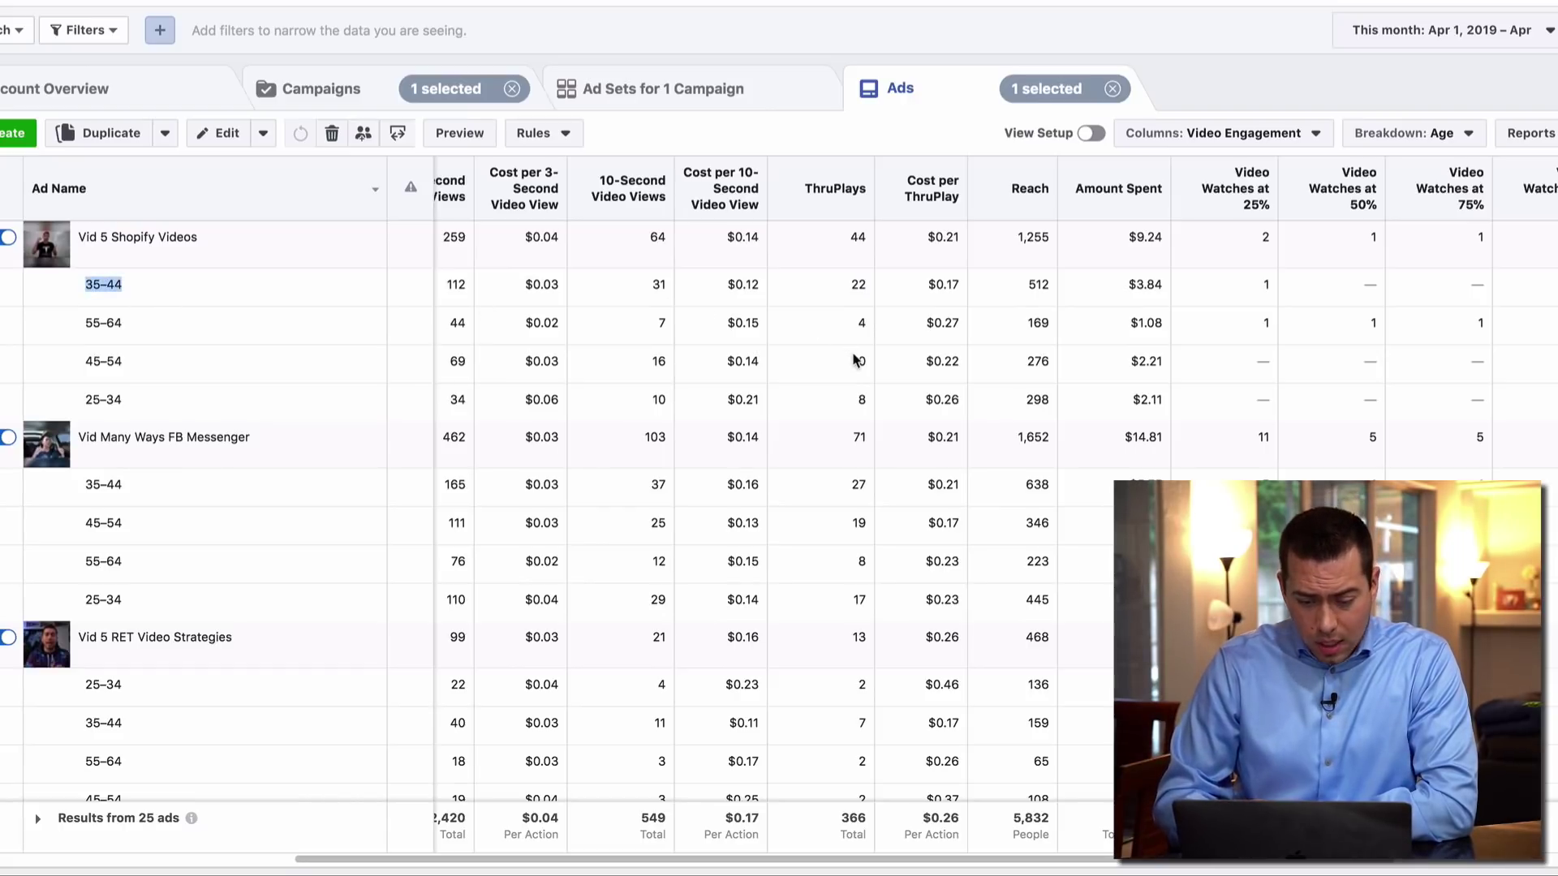
left_click_drag(848, 357, 869, 364)
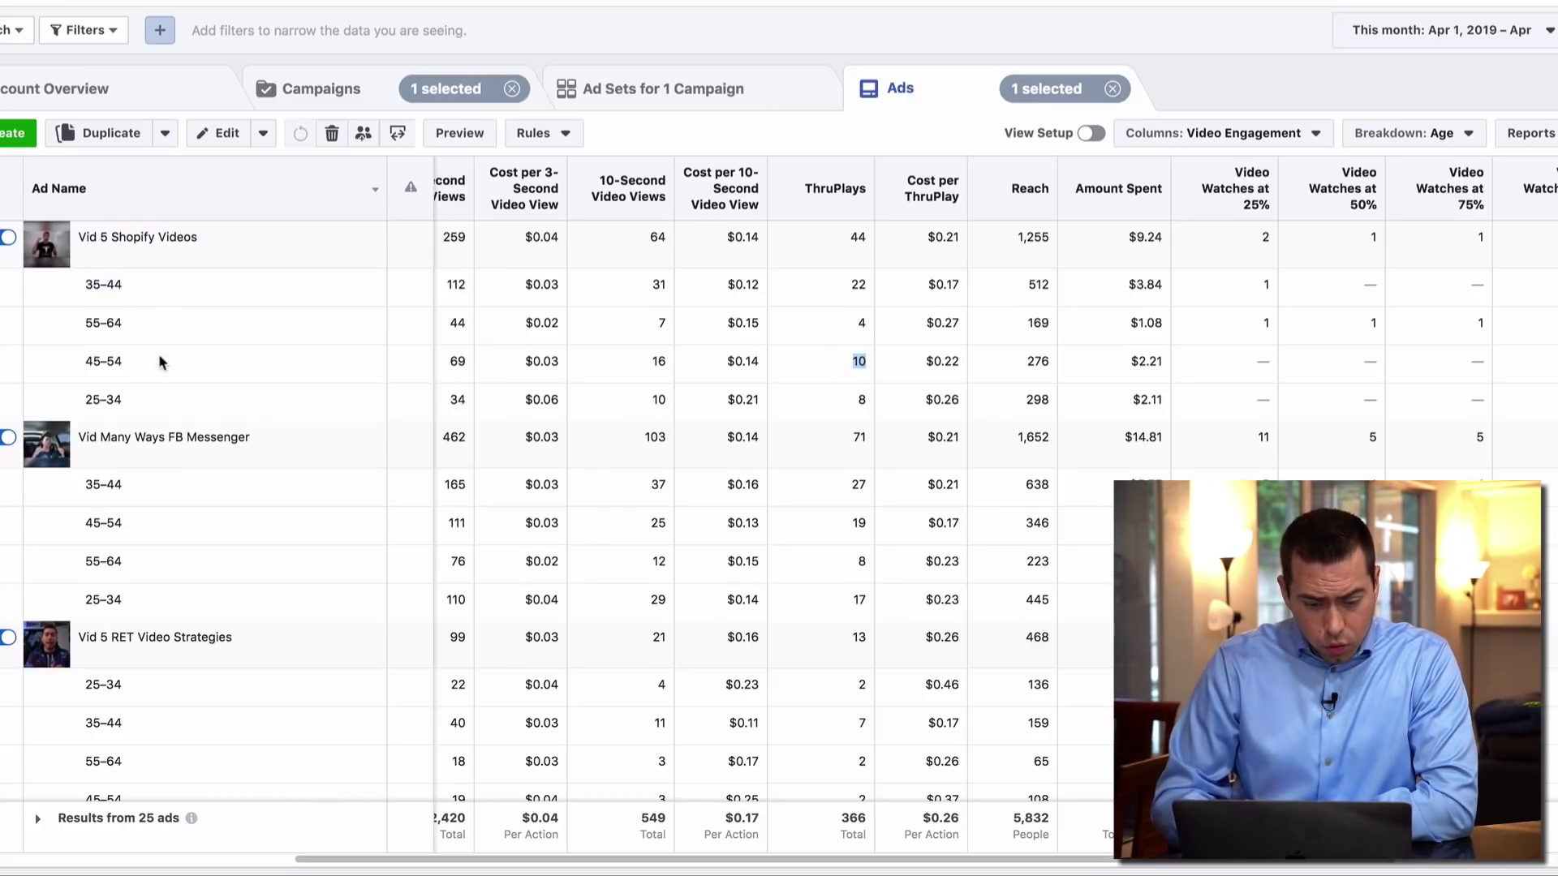
left_click_drag(82, 361, 136, 368)
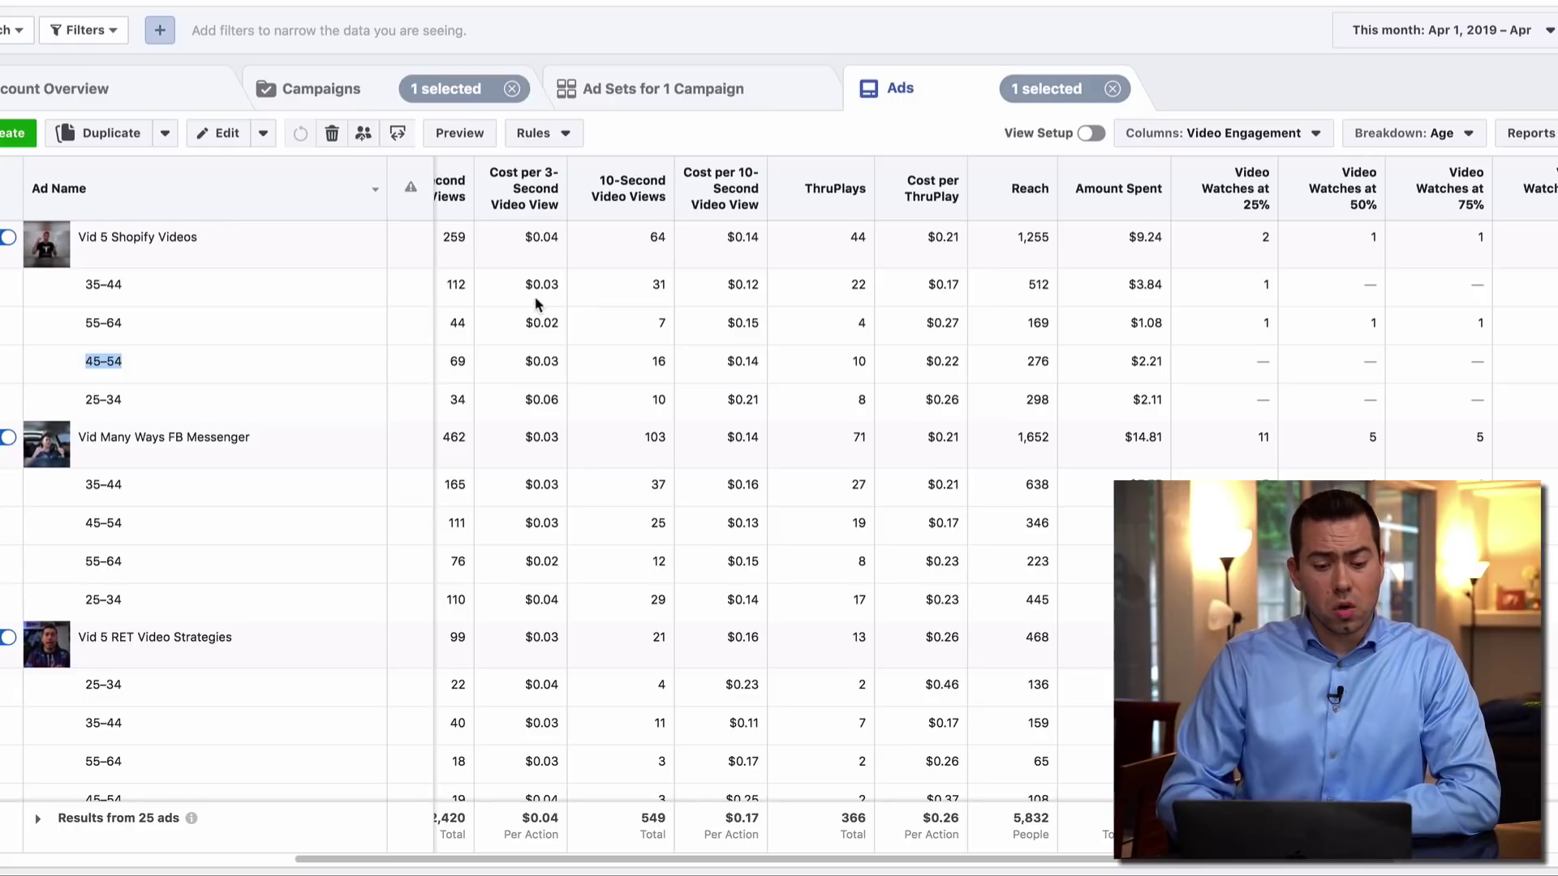
left_click(266, 294)
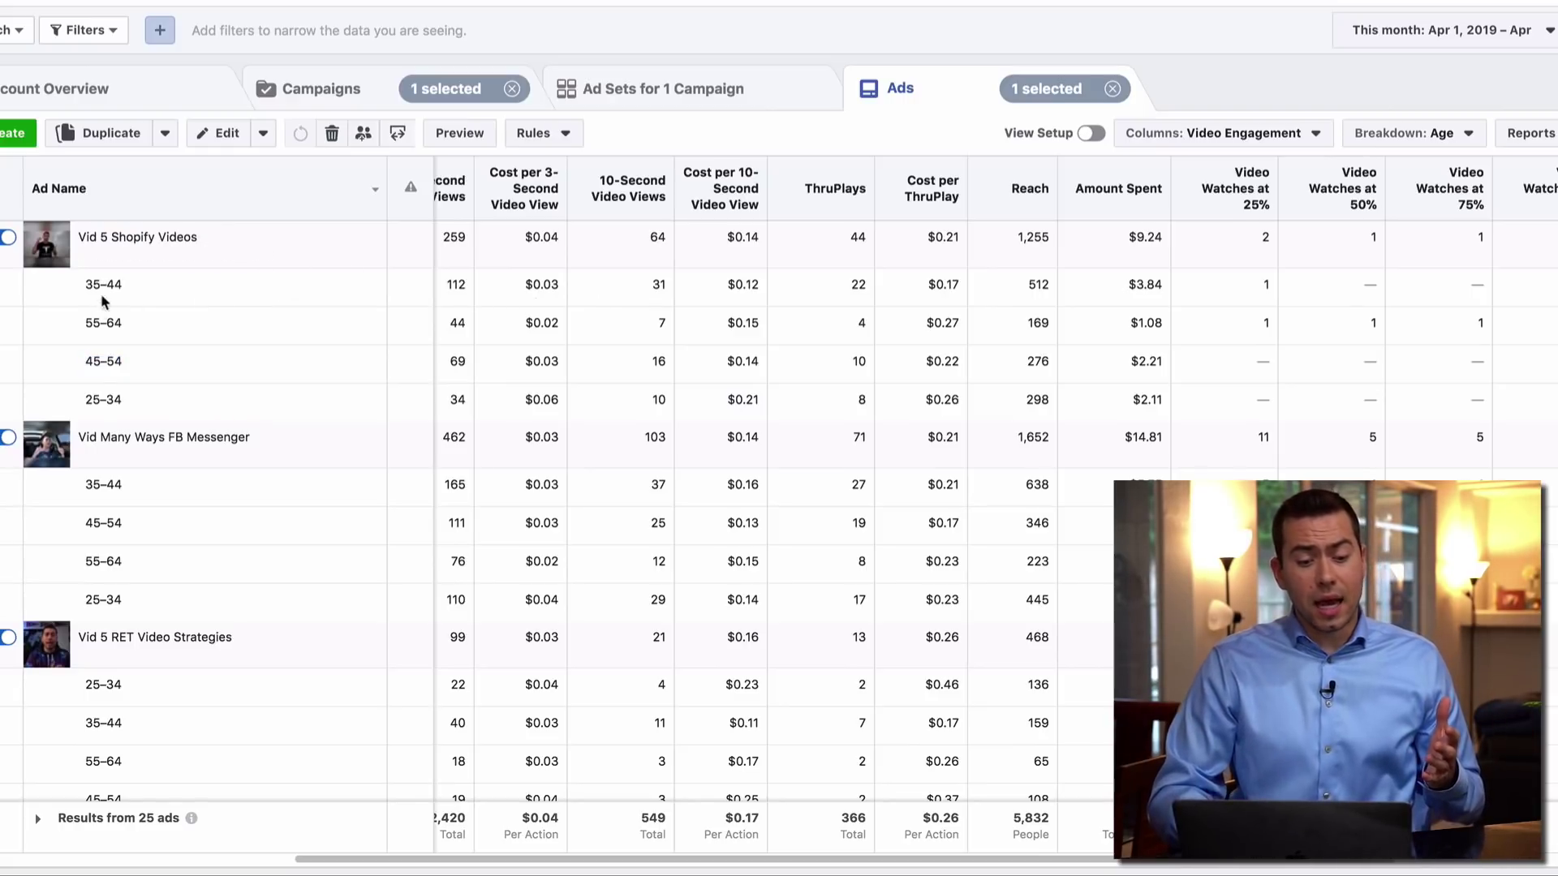
Check the 35–44 age group's cost per ThruPlay for Vid 5 Shopify Videos and look over the other ads' age rows
left_click_drag(88, 284, 115, 290)
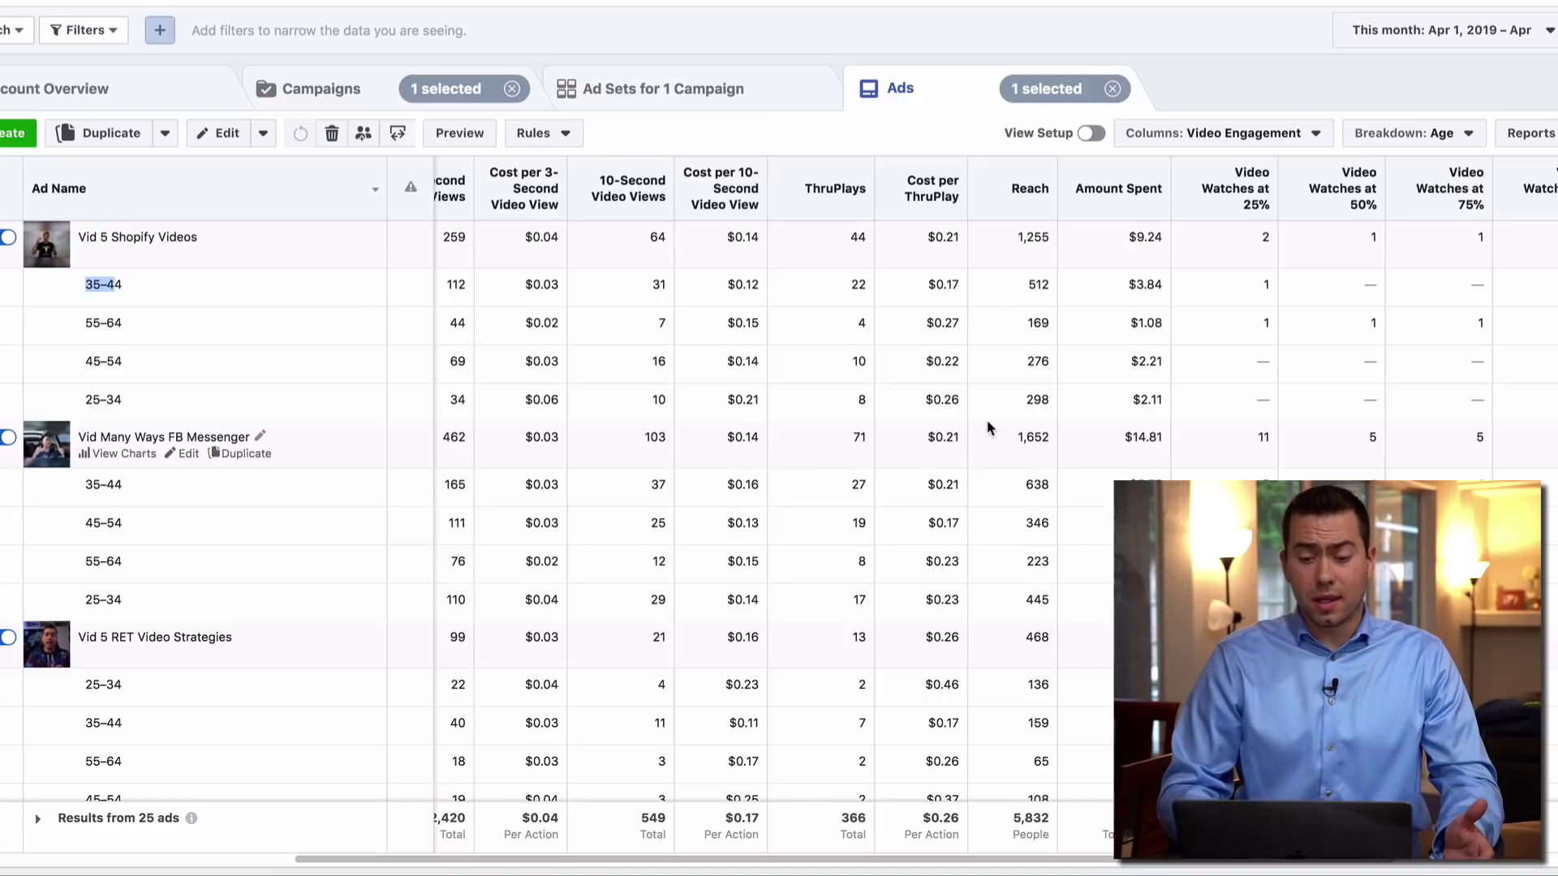
left_click_drag(935, 284, 946, 286)
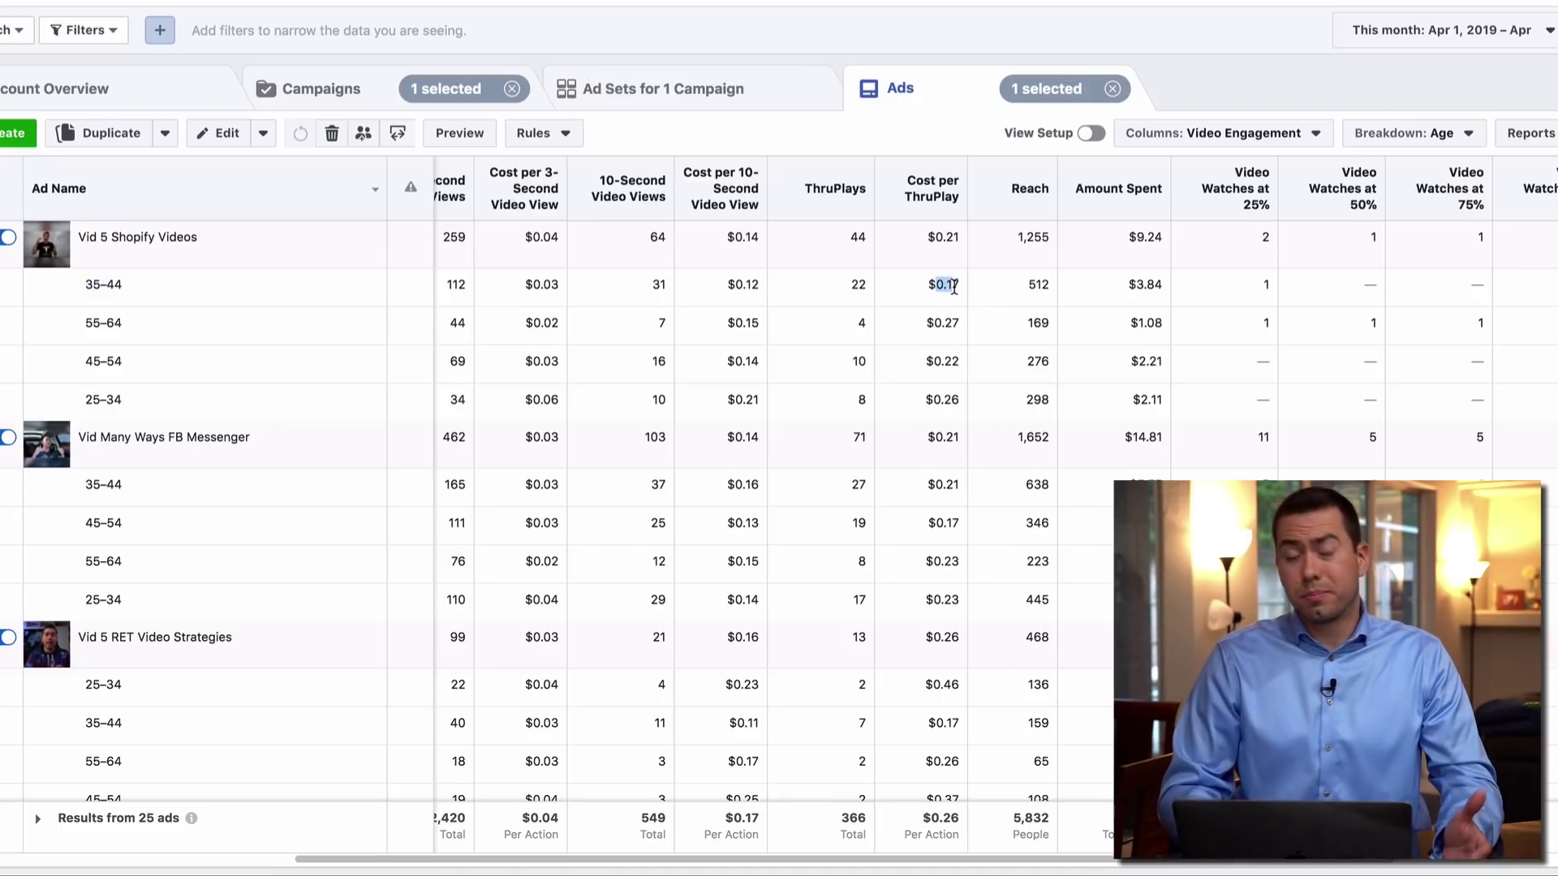
left_click(954, 286)
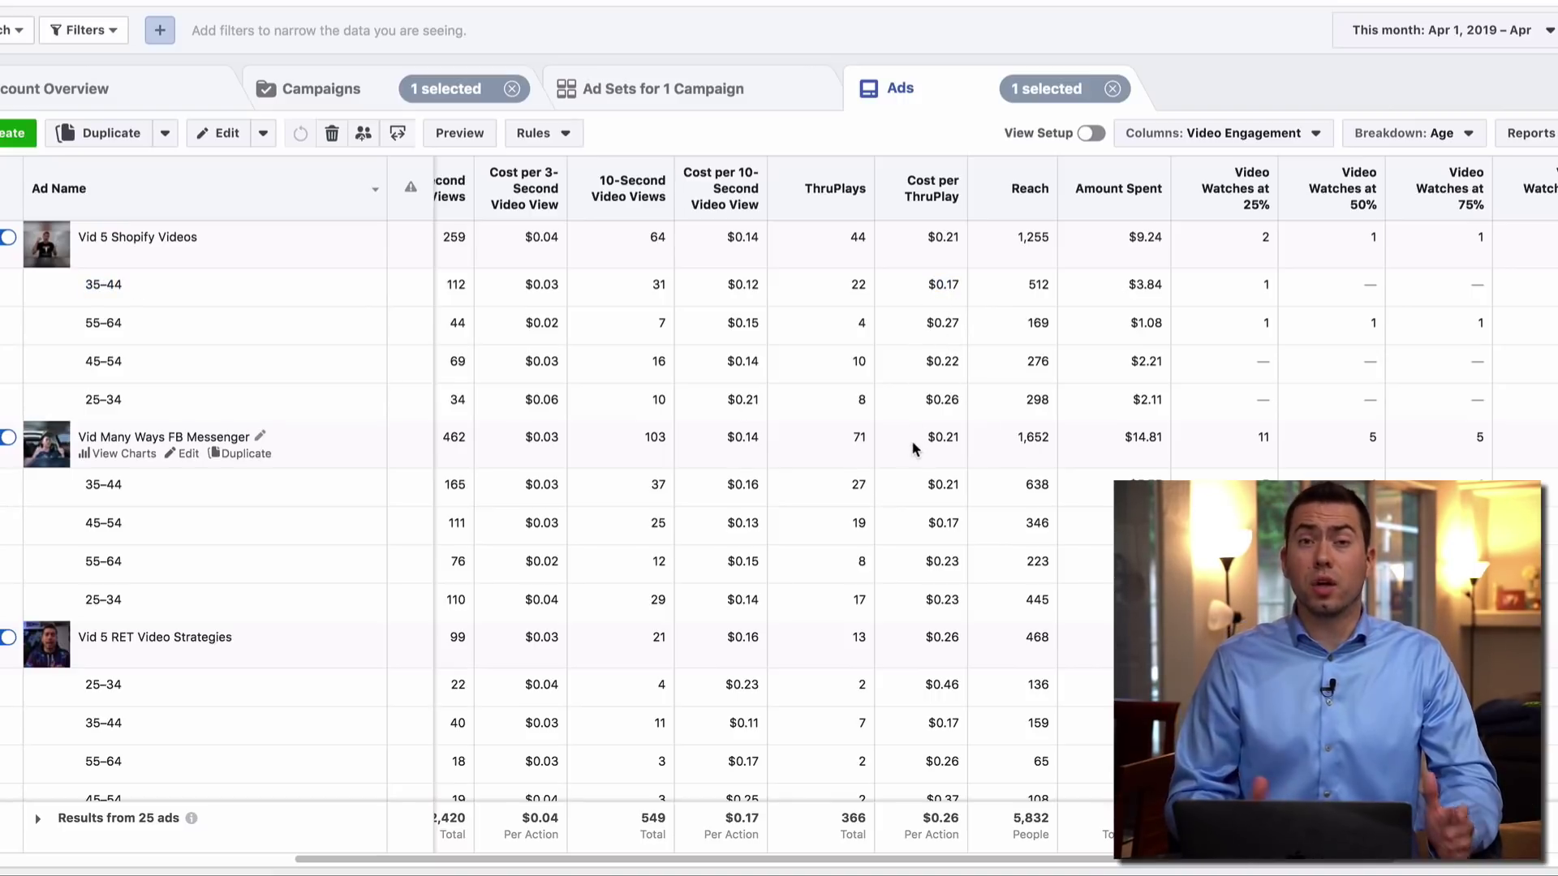
scroll(915, 367, "right", 1)
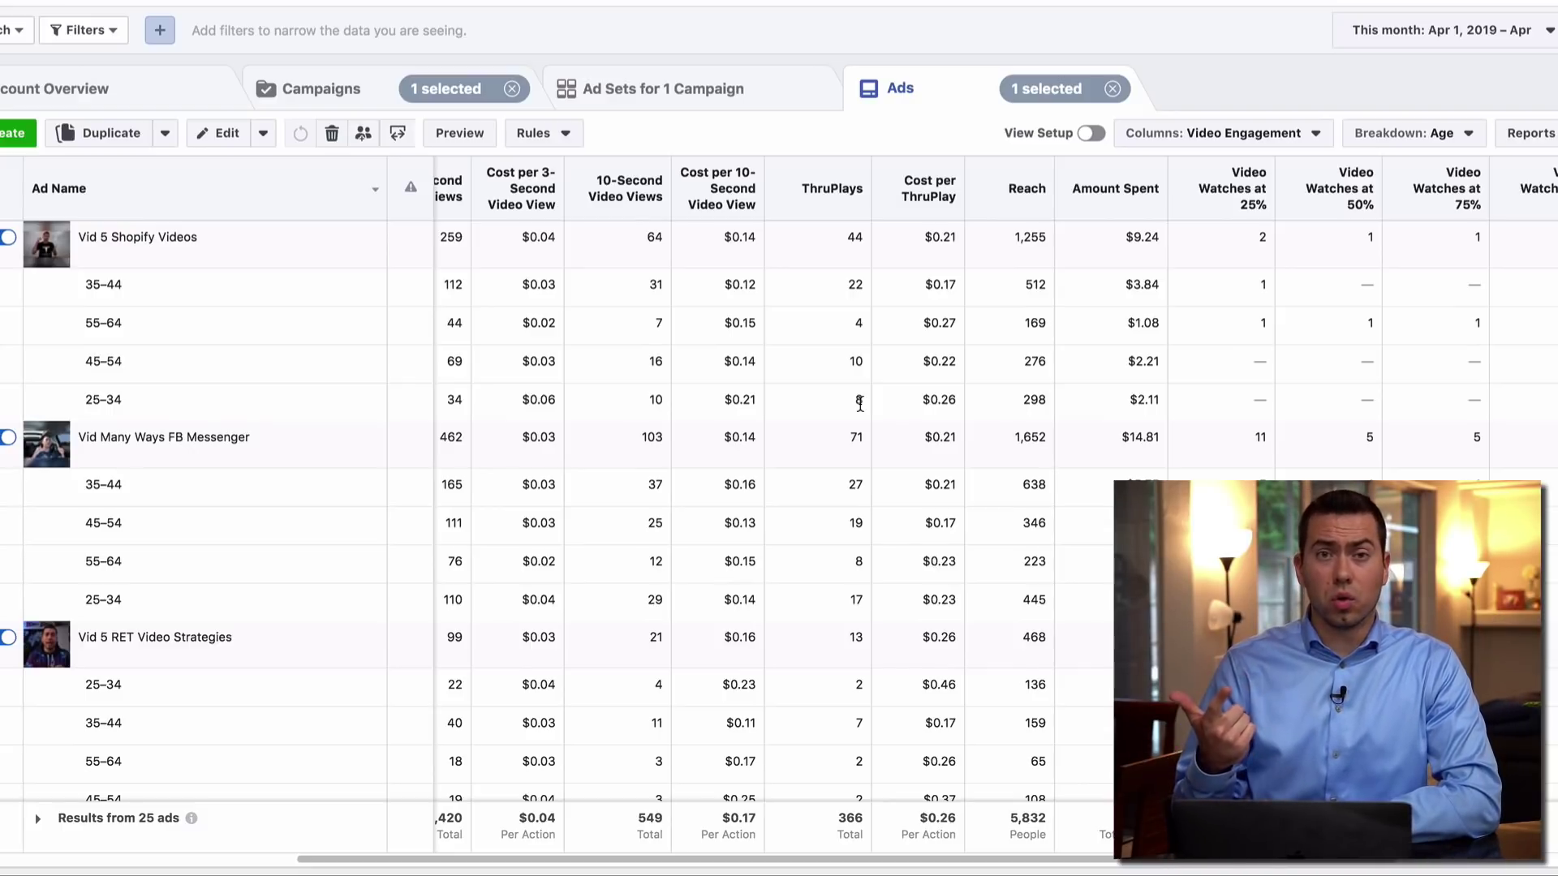
scroll(1084, 406, "right", 2)
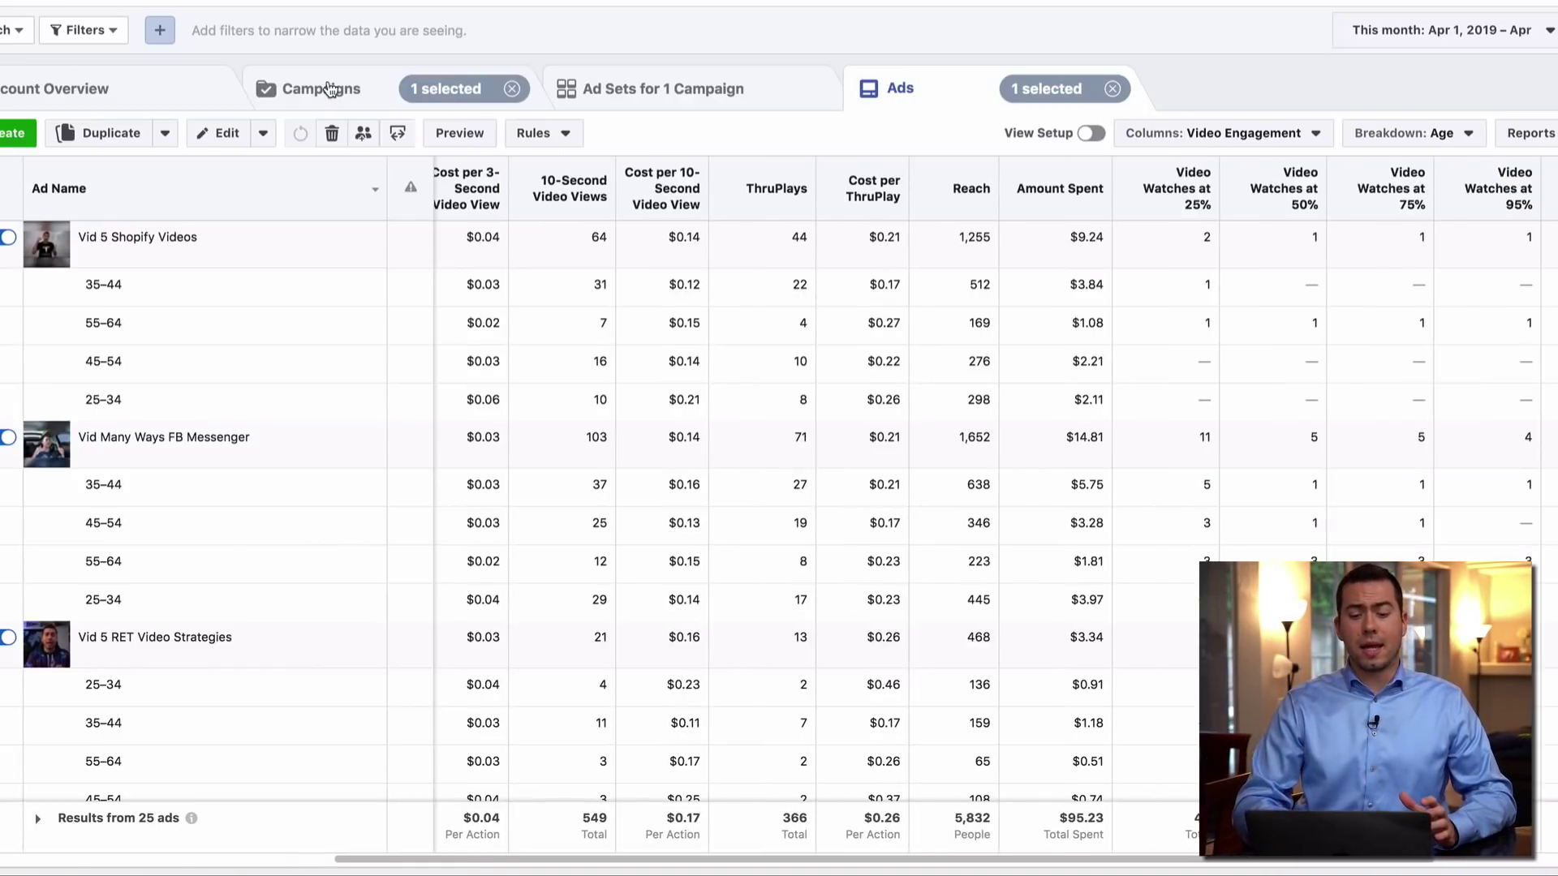
scroll(430, 240, "down", 5)
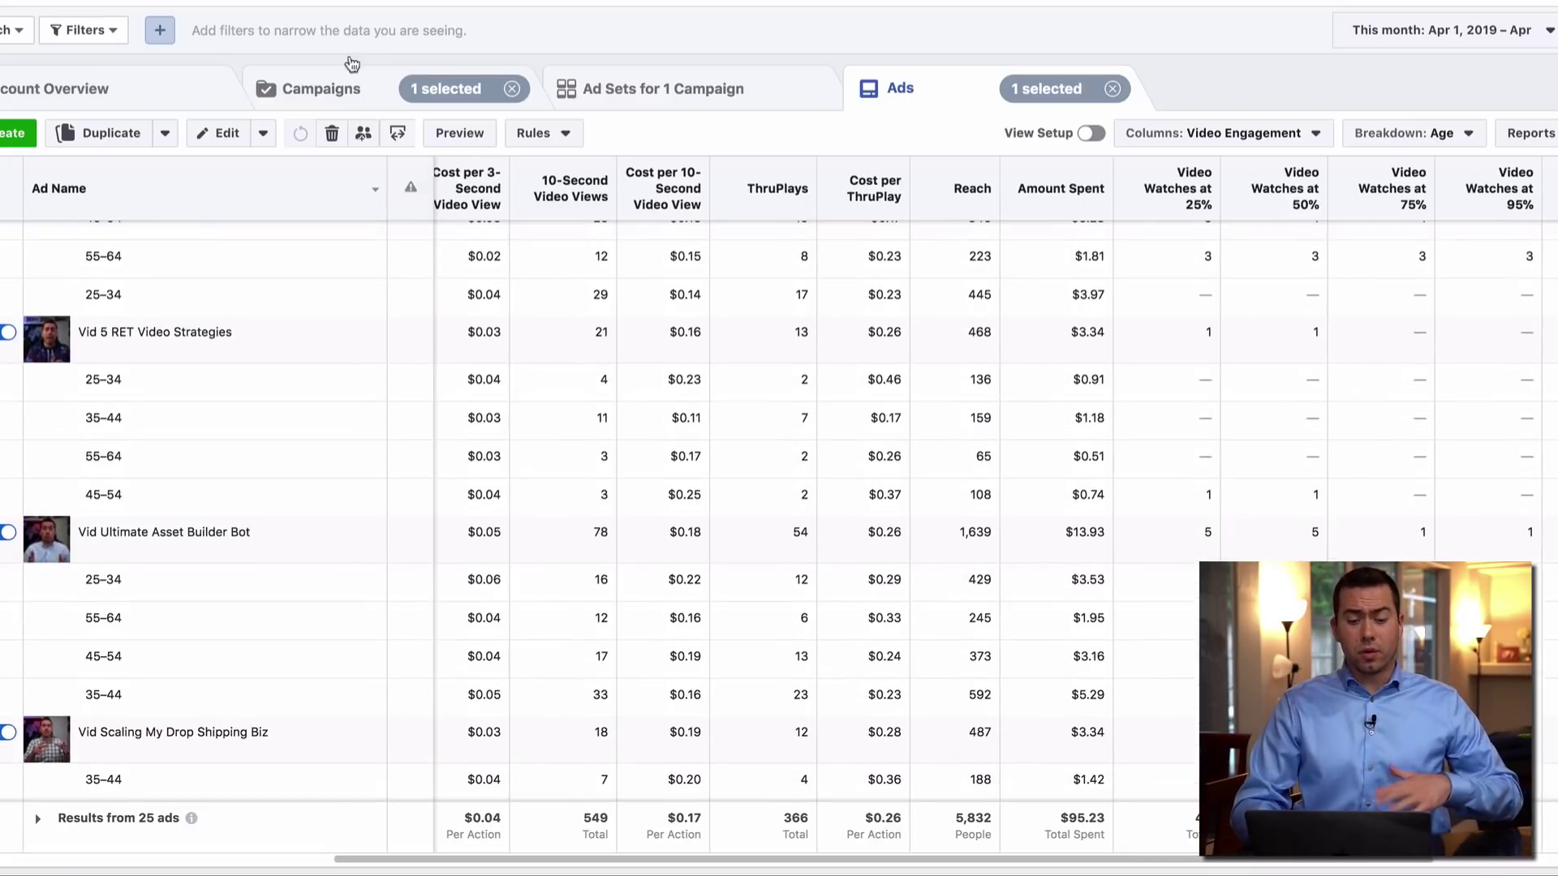
Return to the campaign level and compare the ThruPlays of Brand Awareness RET's 35–44 and 45–54 age groups
left_click(337, 95)
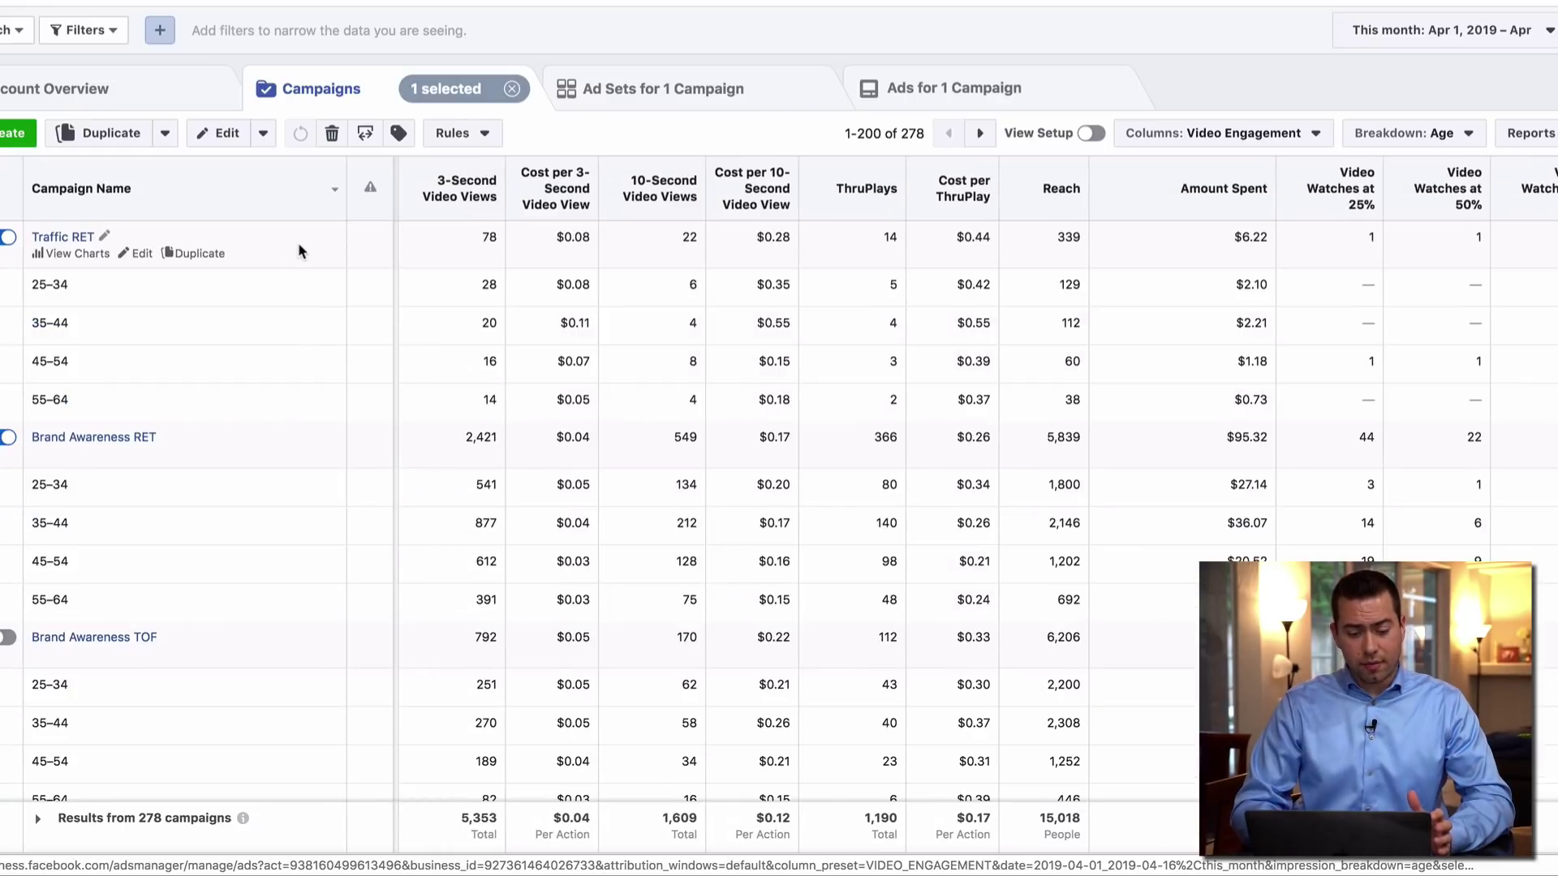
scroll(922, 316, "left", 1)
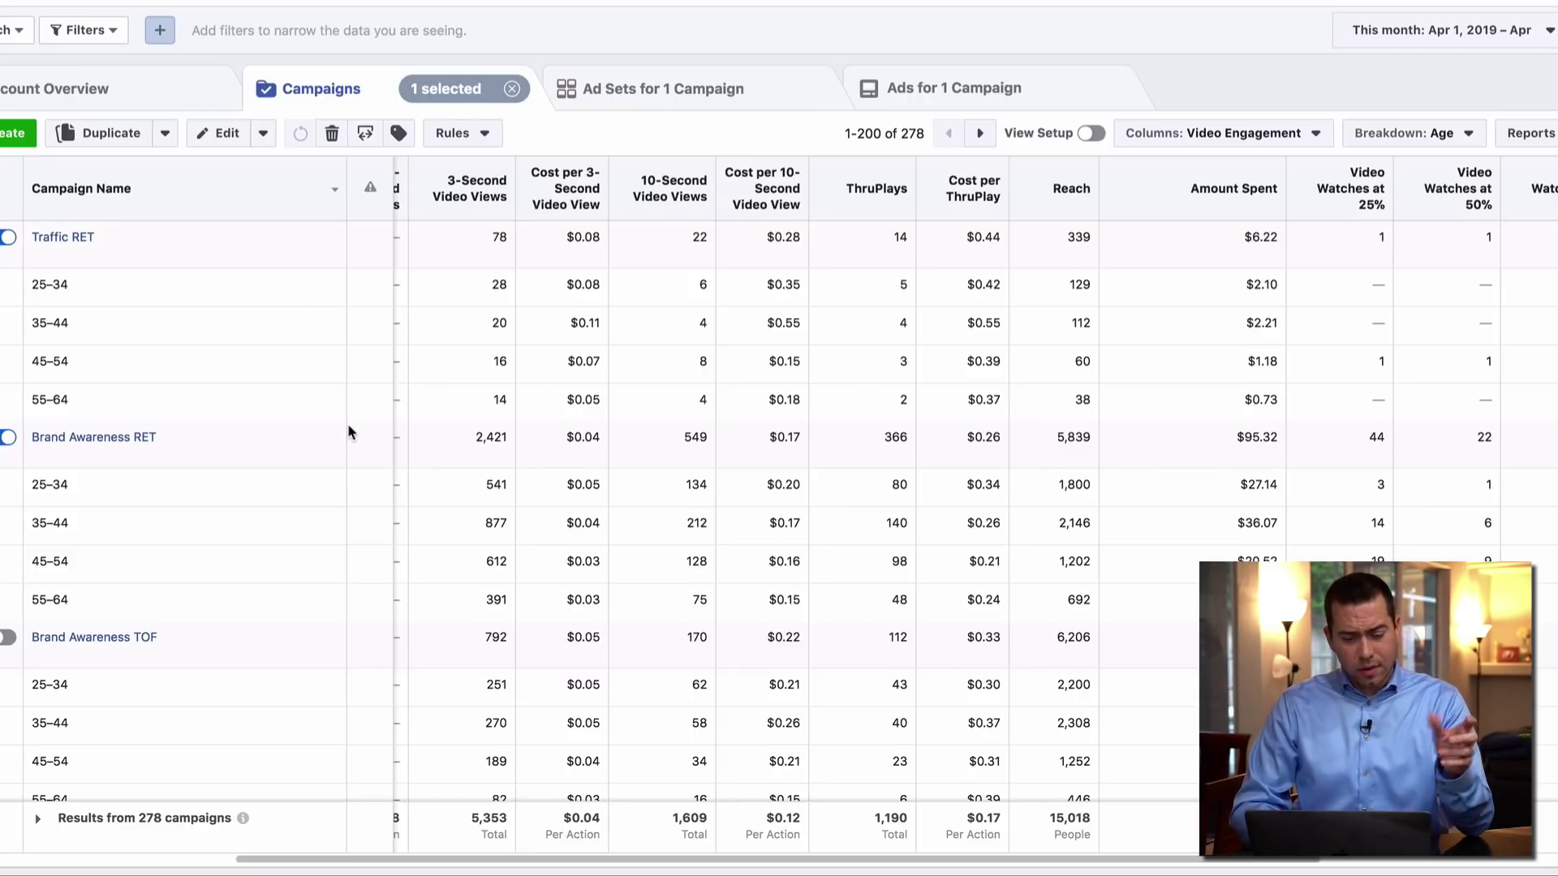
scroll(312, 451, "down", 1)
scroll(309, 447, "down", 1)
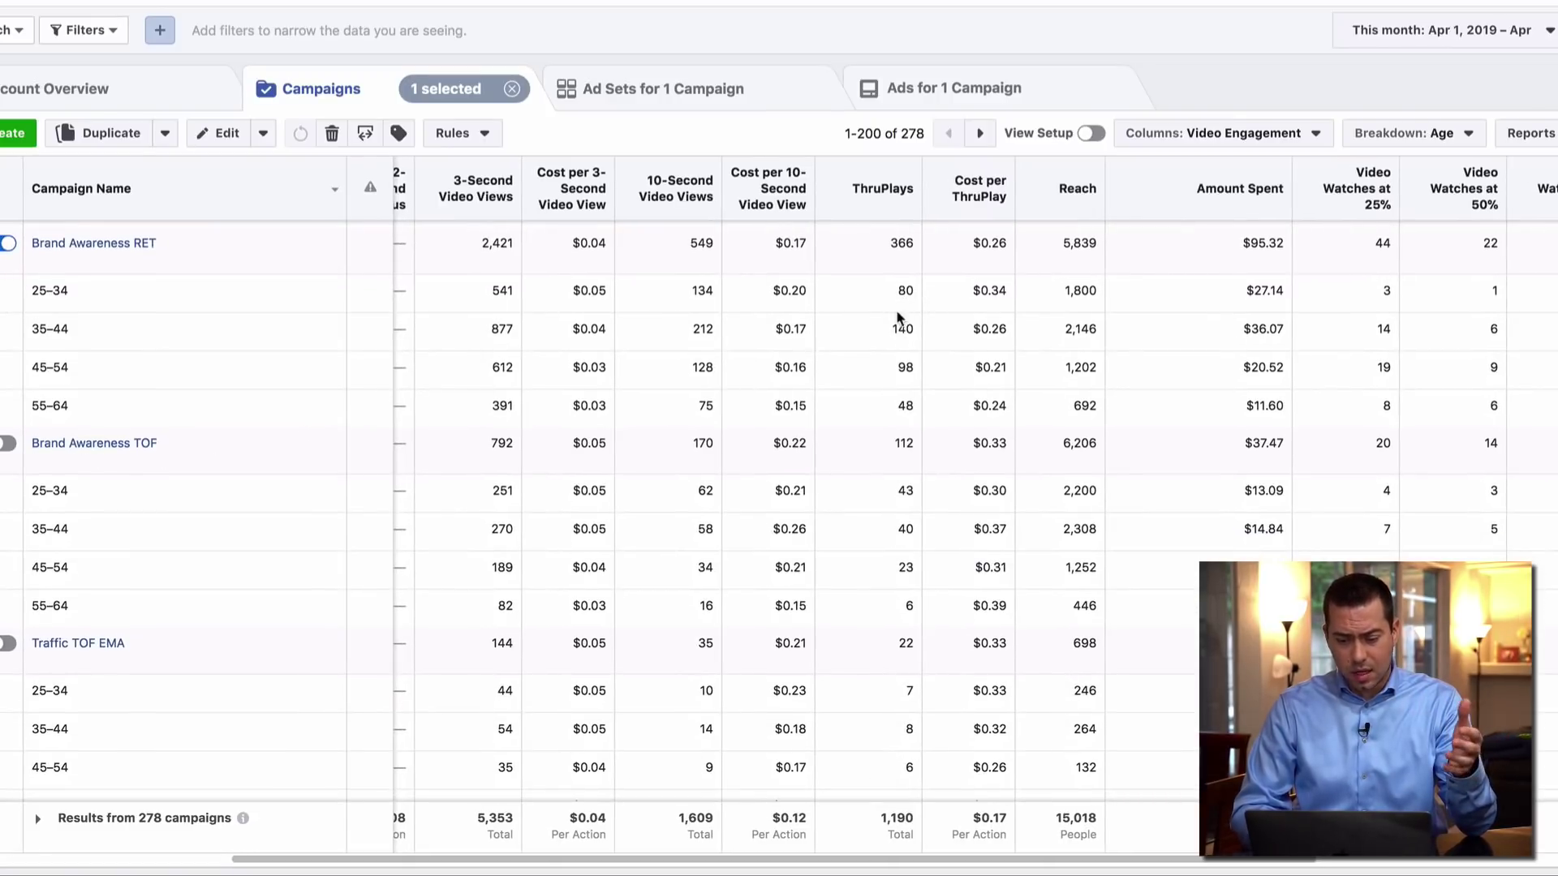
left_click_drag(892, 329, 906, 326)
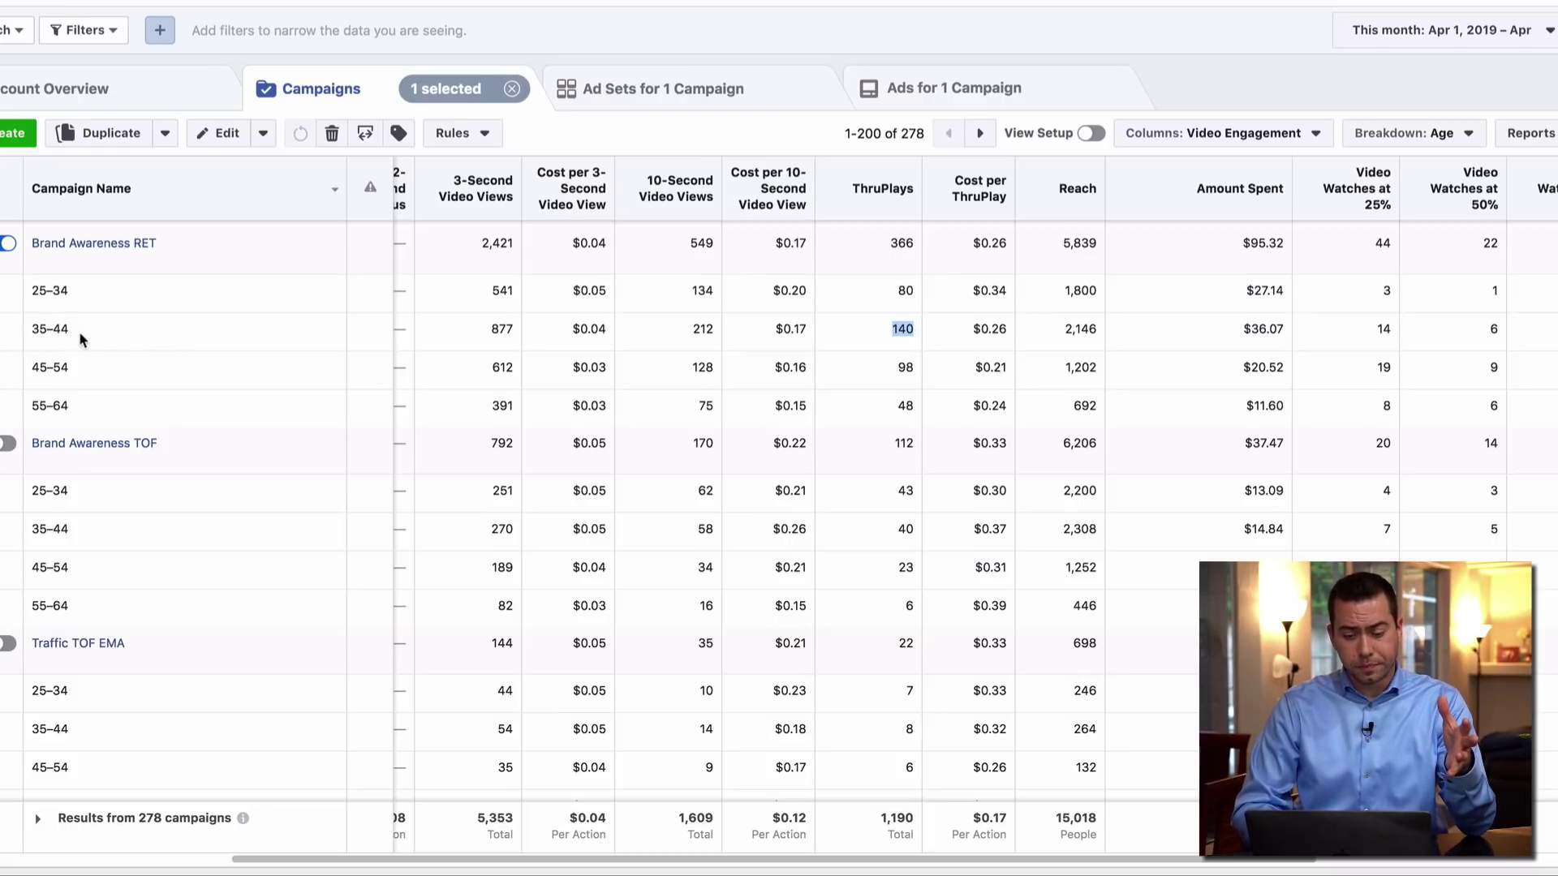
left_click(909, 366)
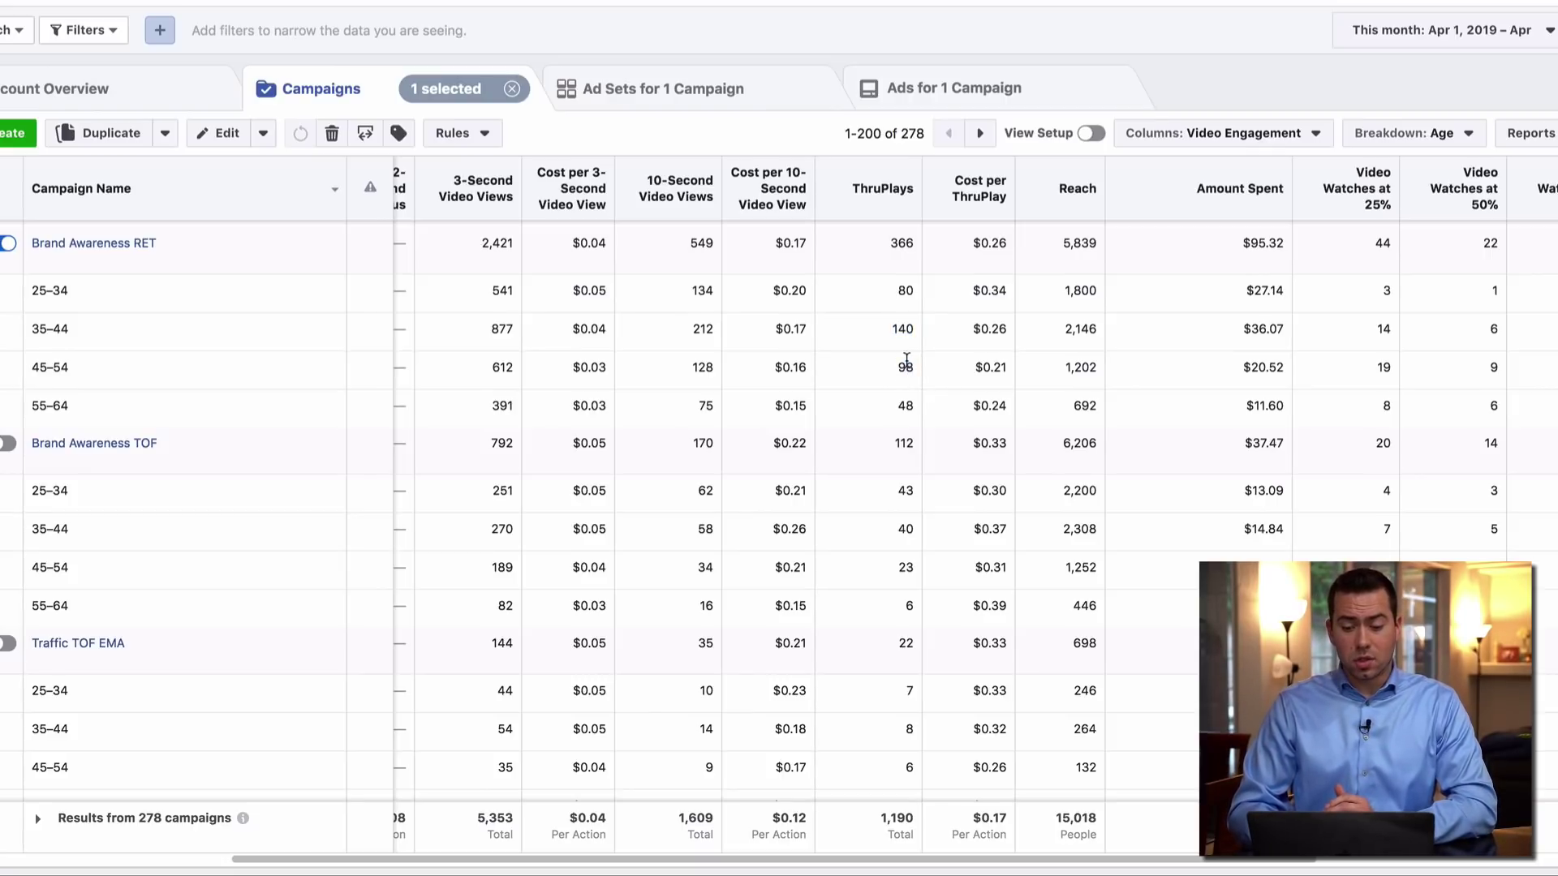
left_click_drag(899, 366, 917, 372)
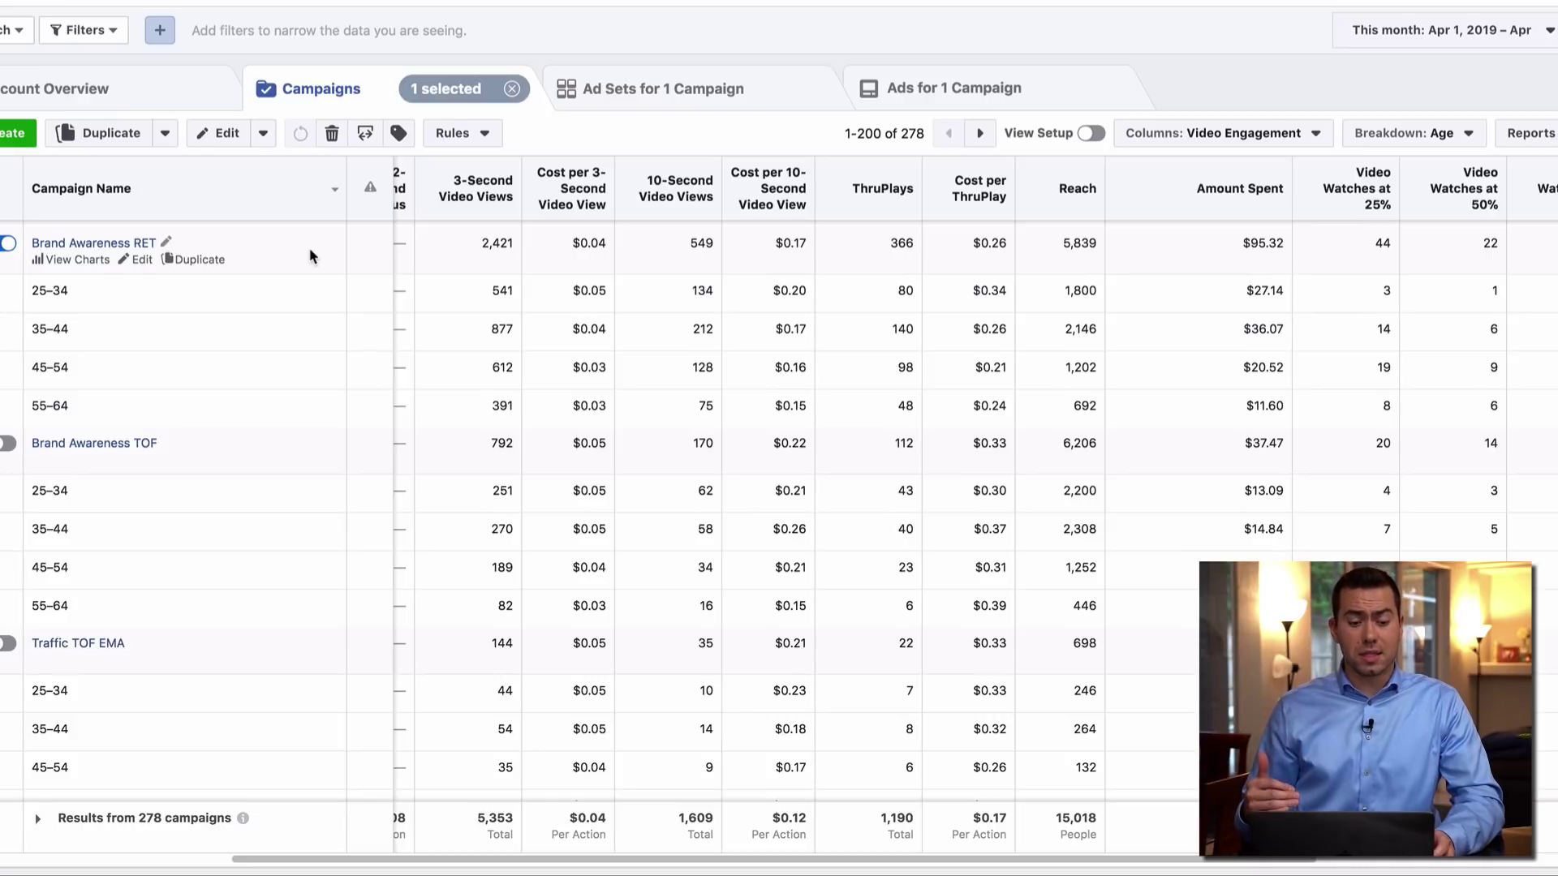
left_click_drag(31, 325, 72, 369)
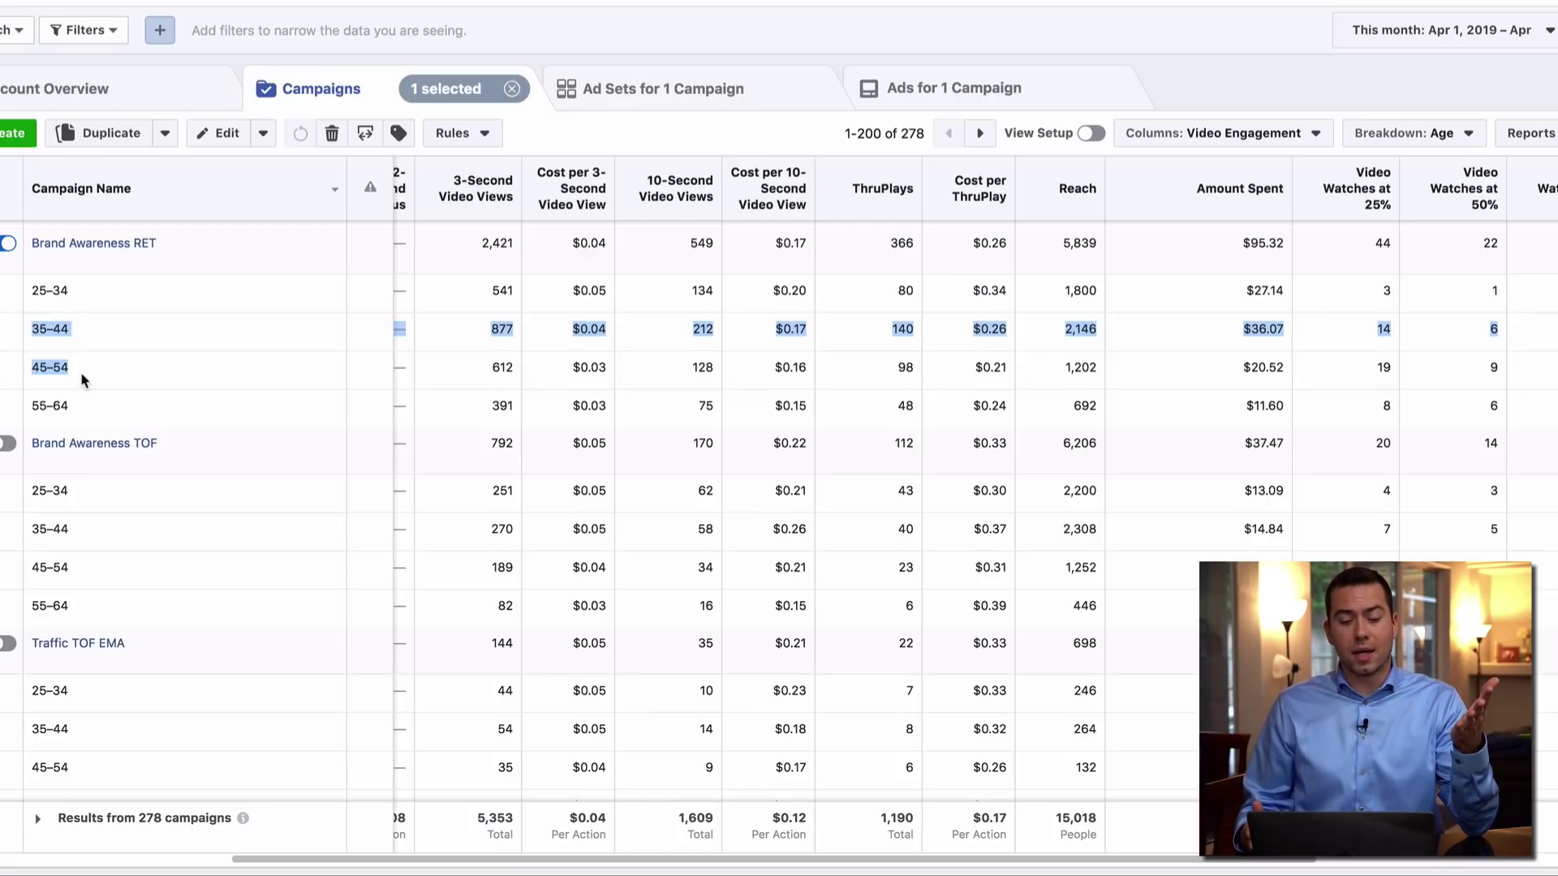
left_click(144, 365)
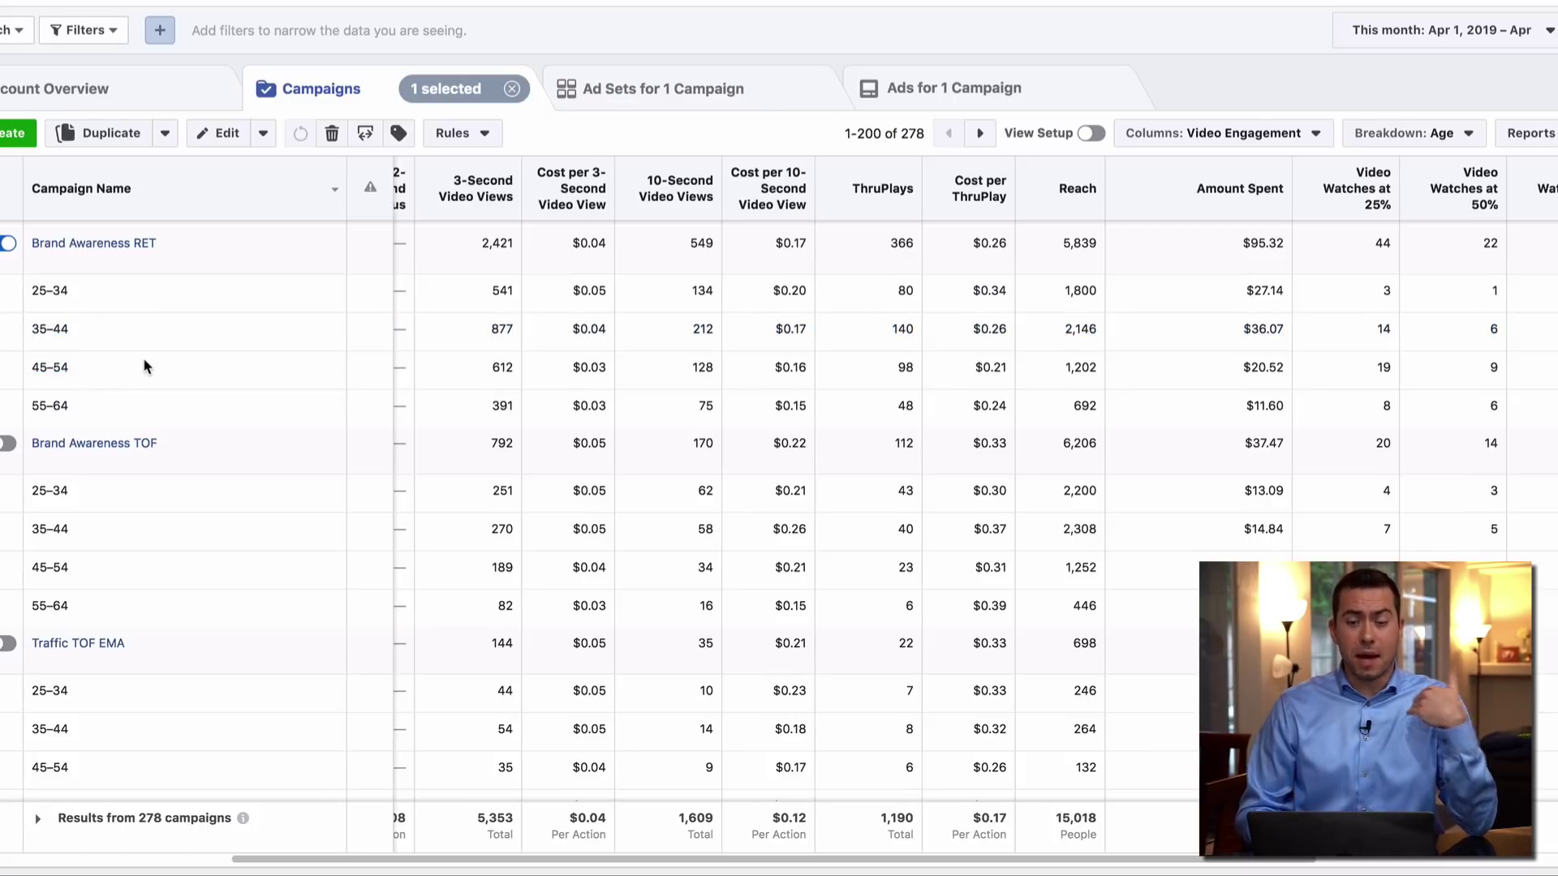
Change the campaigns' breakdown from age to gender
scroll(696, 383, "up", 2)
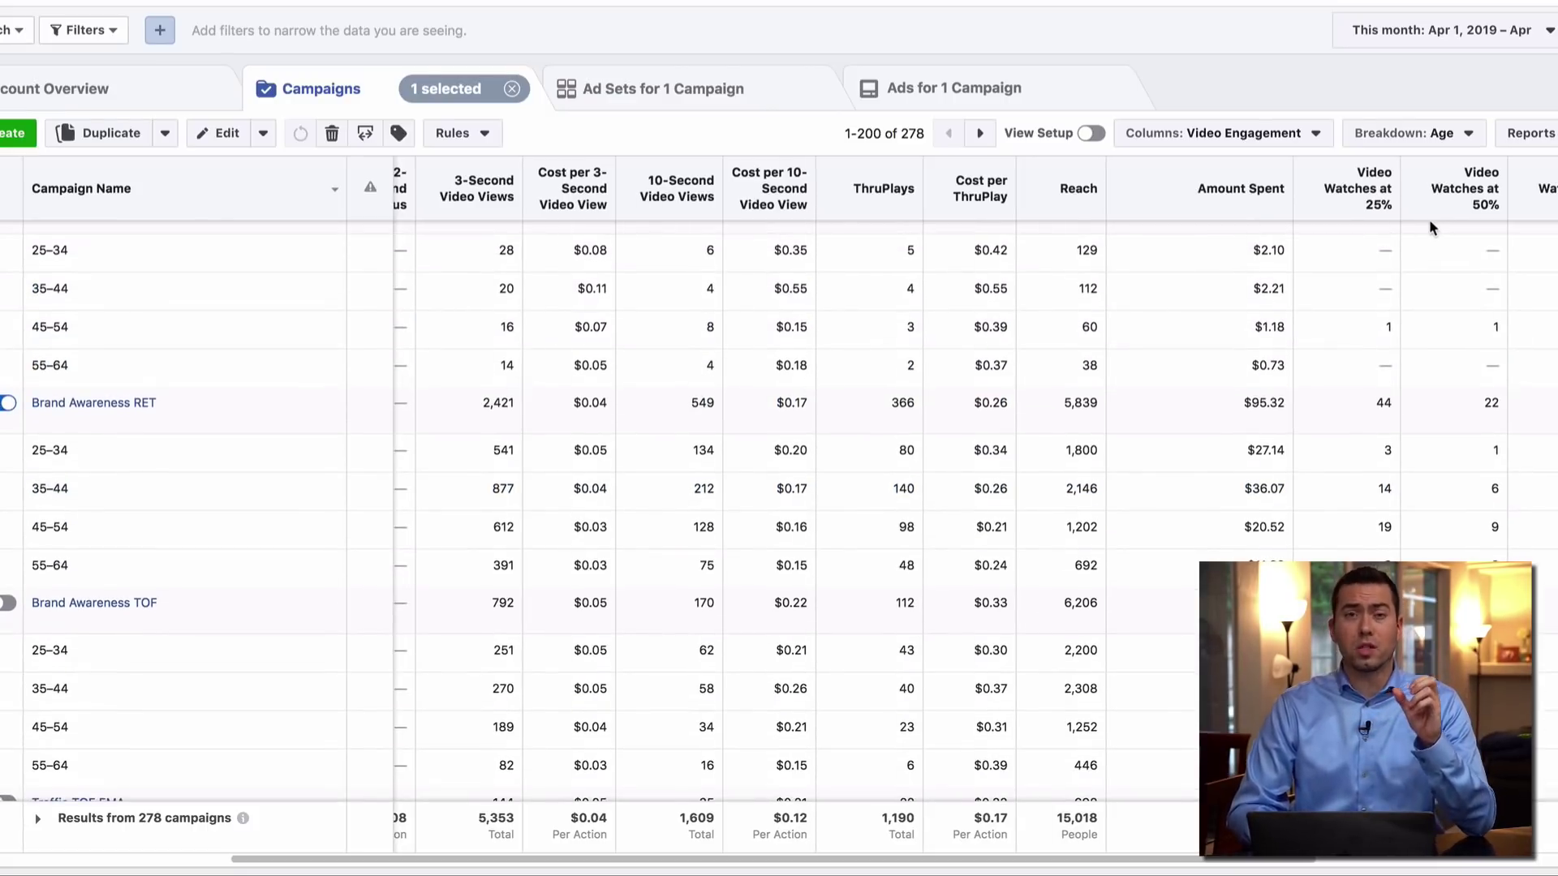
left_click(1441, 135)
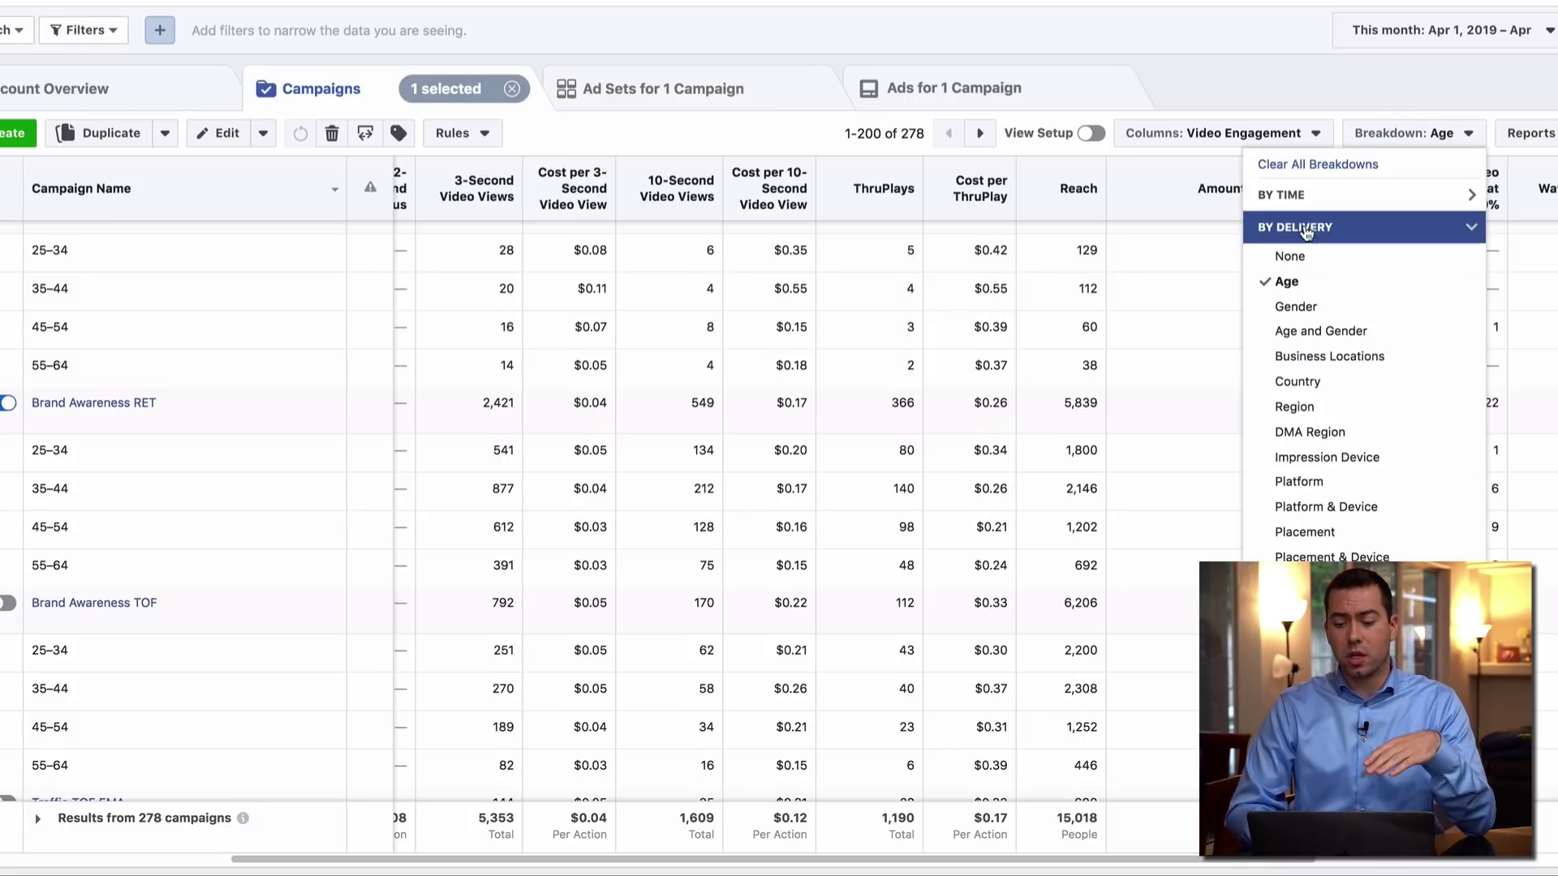
left_click(1324, 308)
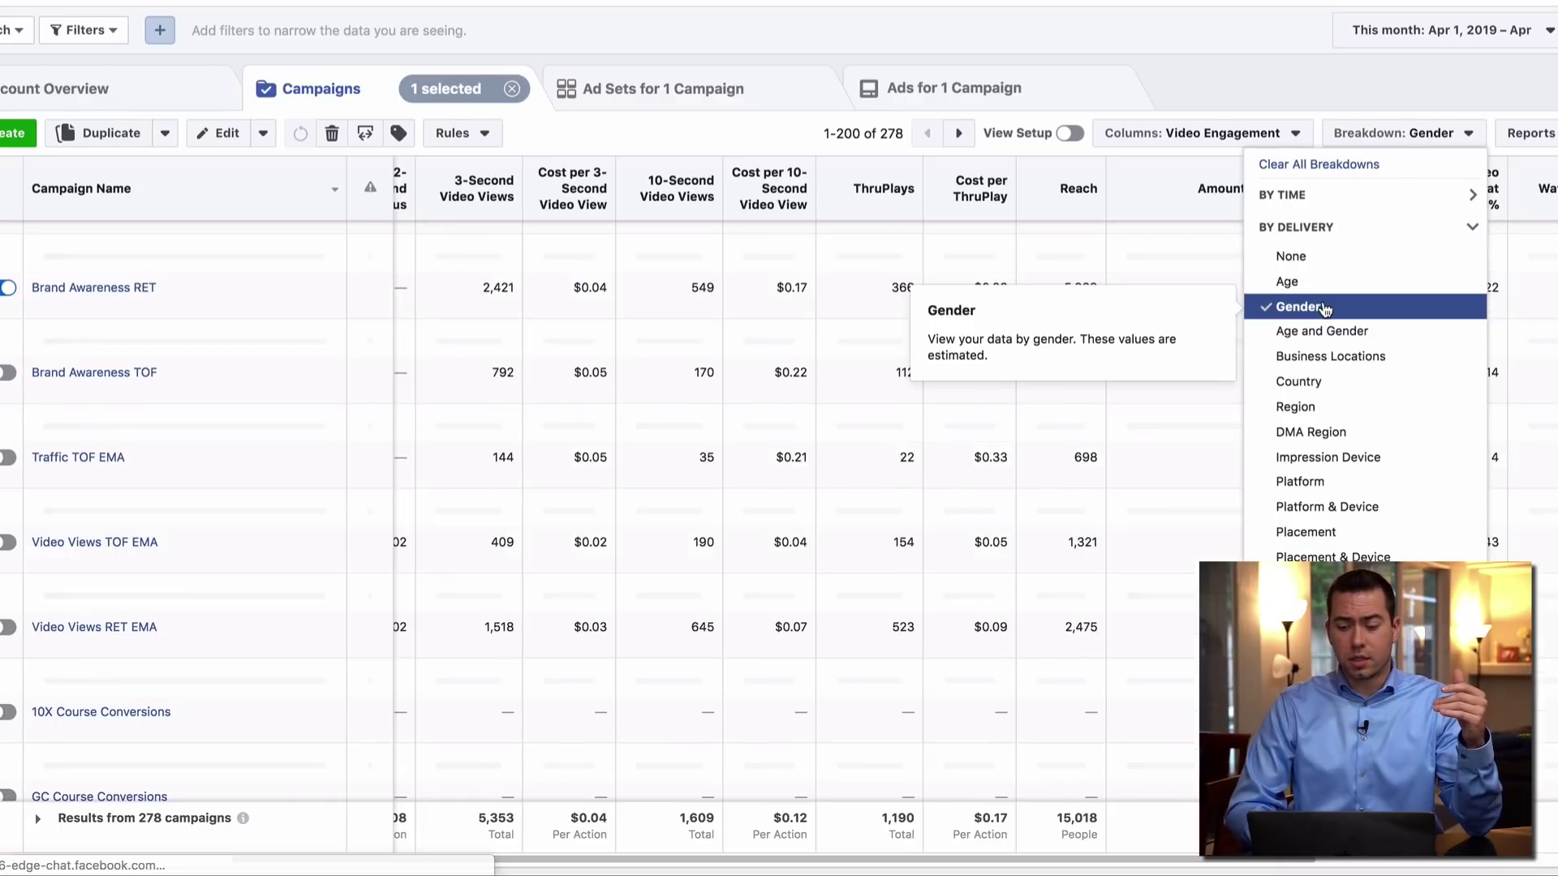
left_click(1220, 60)
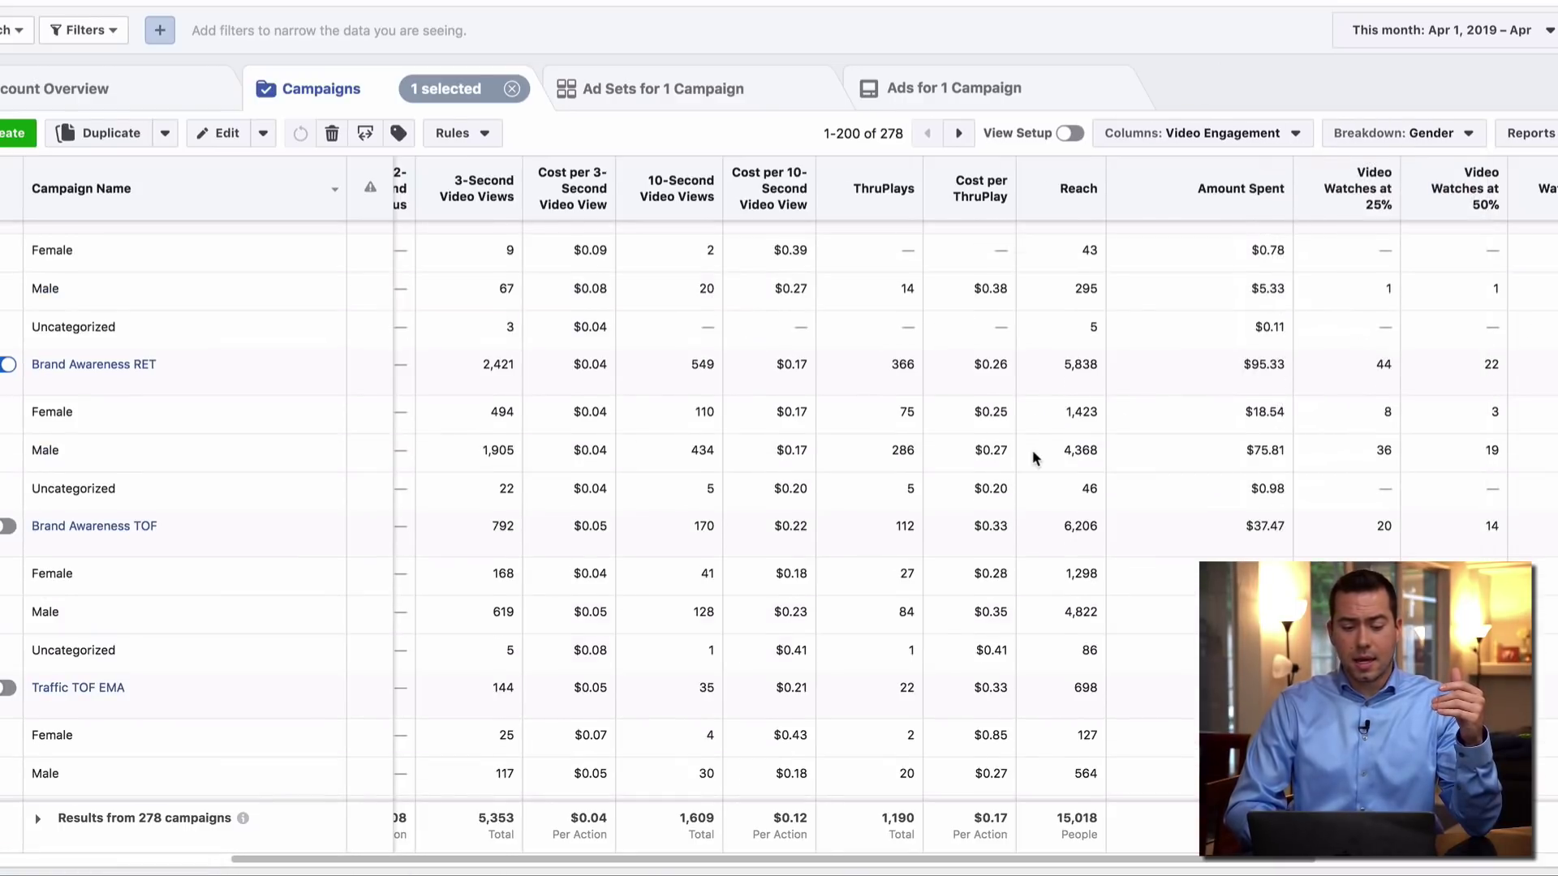
scroll(1032, 450, "up", 1)
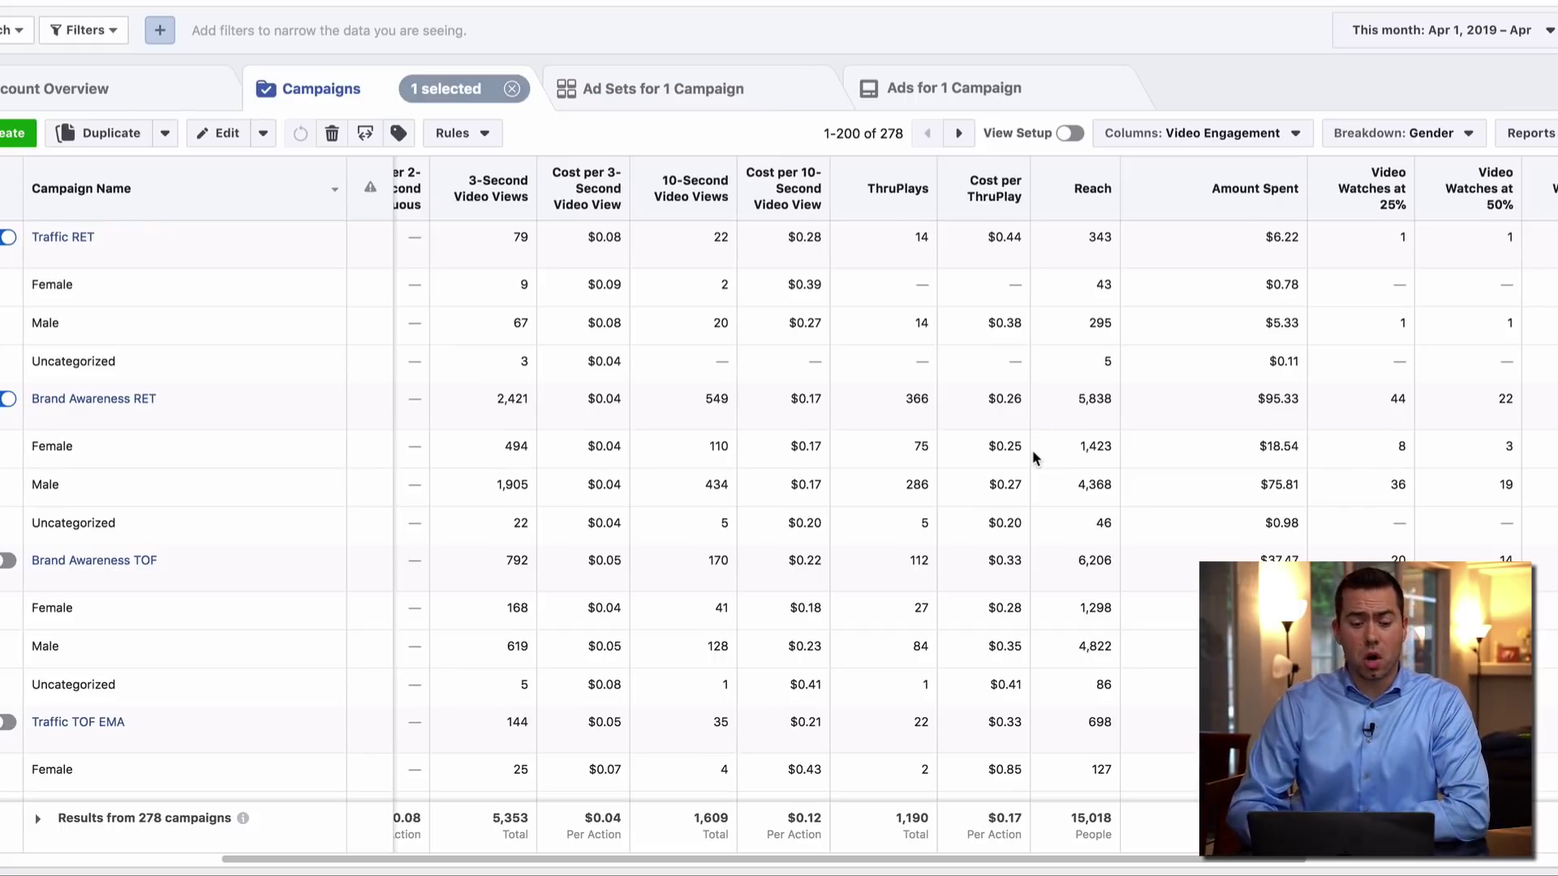
Compare male and female ThruPlays across the Brand Awareness RET, Brand Awareness TOF, Traffic TOF EMA and Video Views TOF EMA campaigns
scroll(1004, 638, "left", 1)
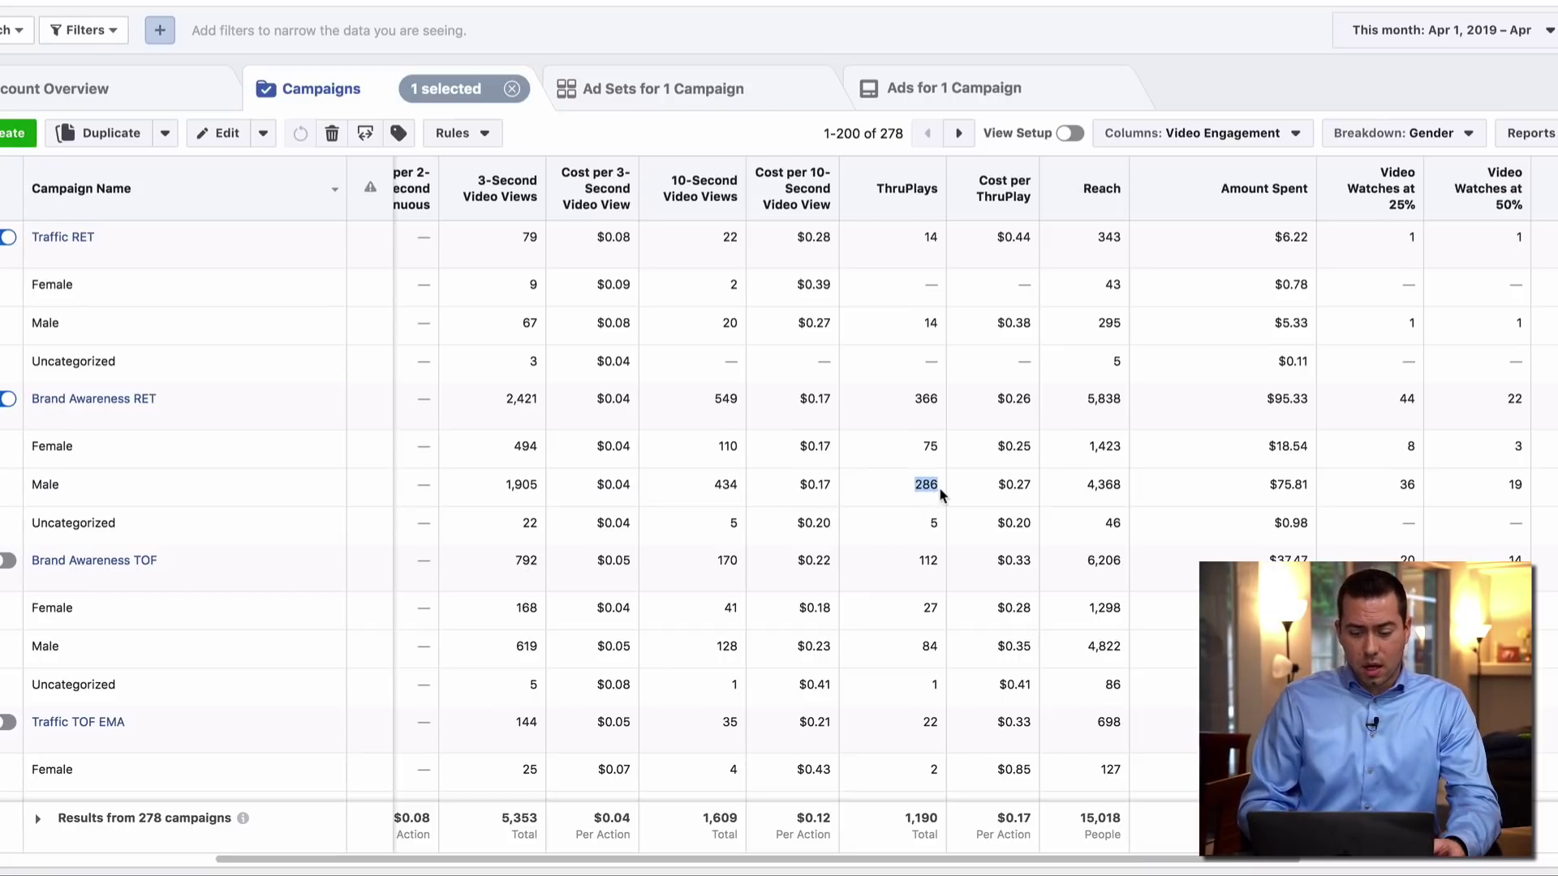
left_click(938, 486)
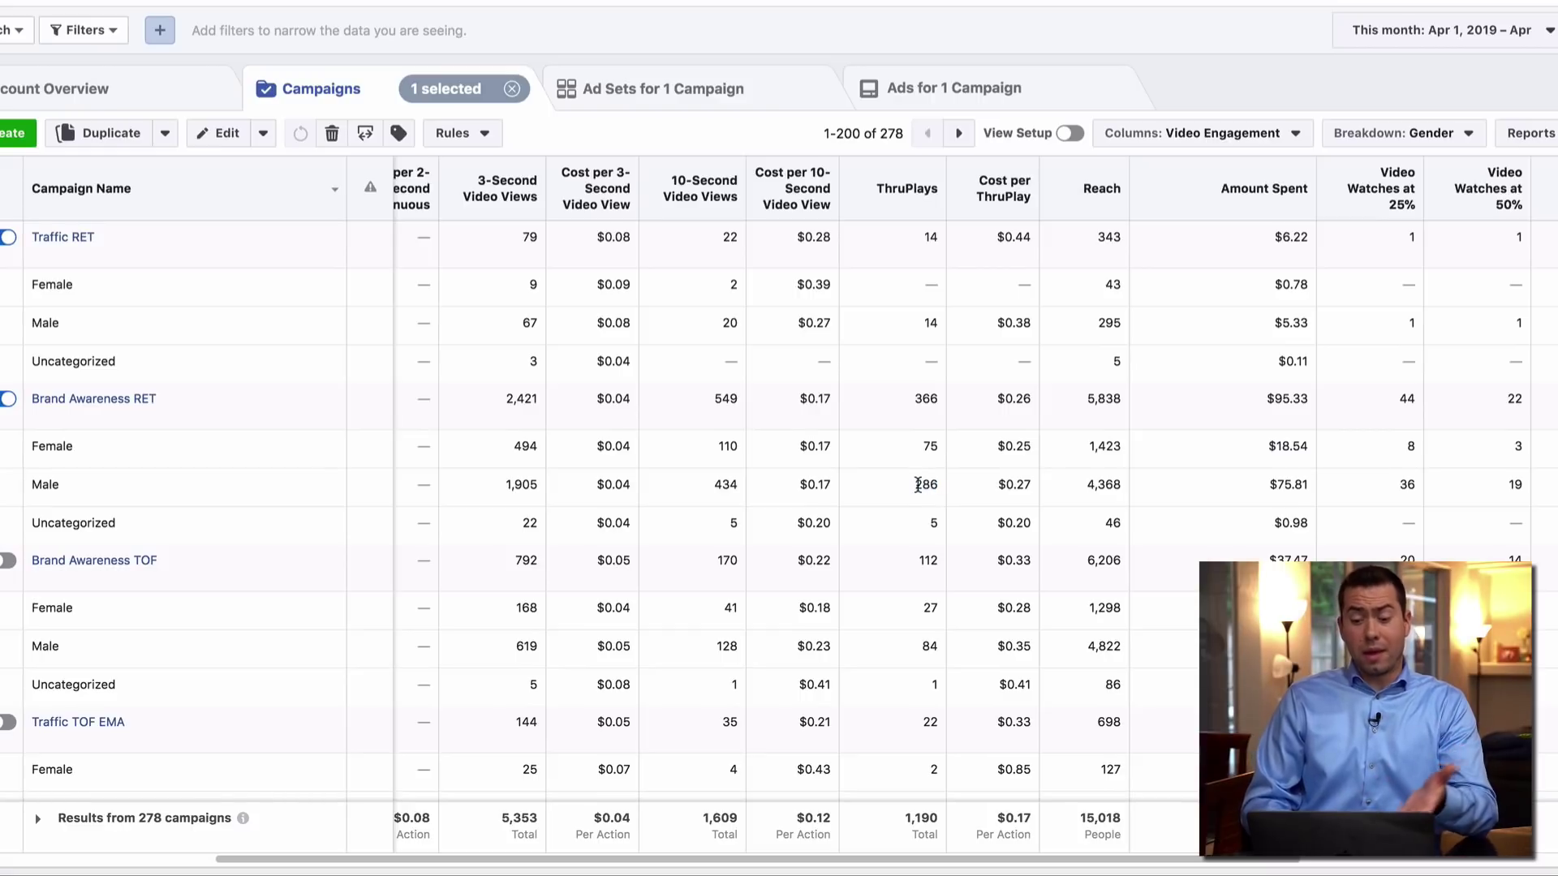
left_click_drag(918, 484, 943, 488)
scroll(943, 484, "right", 1)
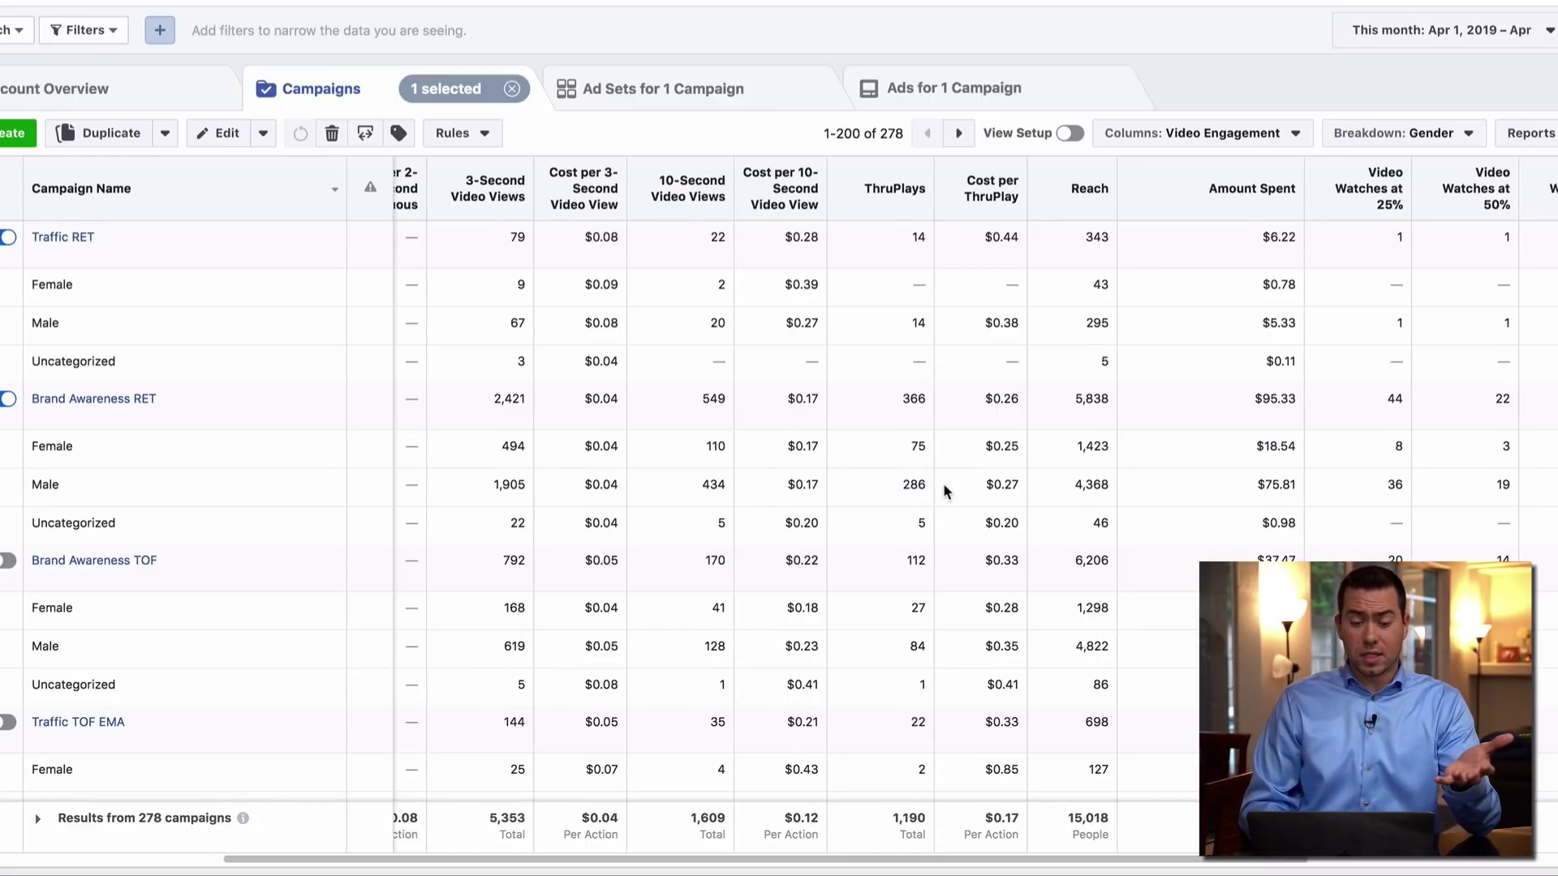
scroll(932, 320, "down", 5)
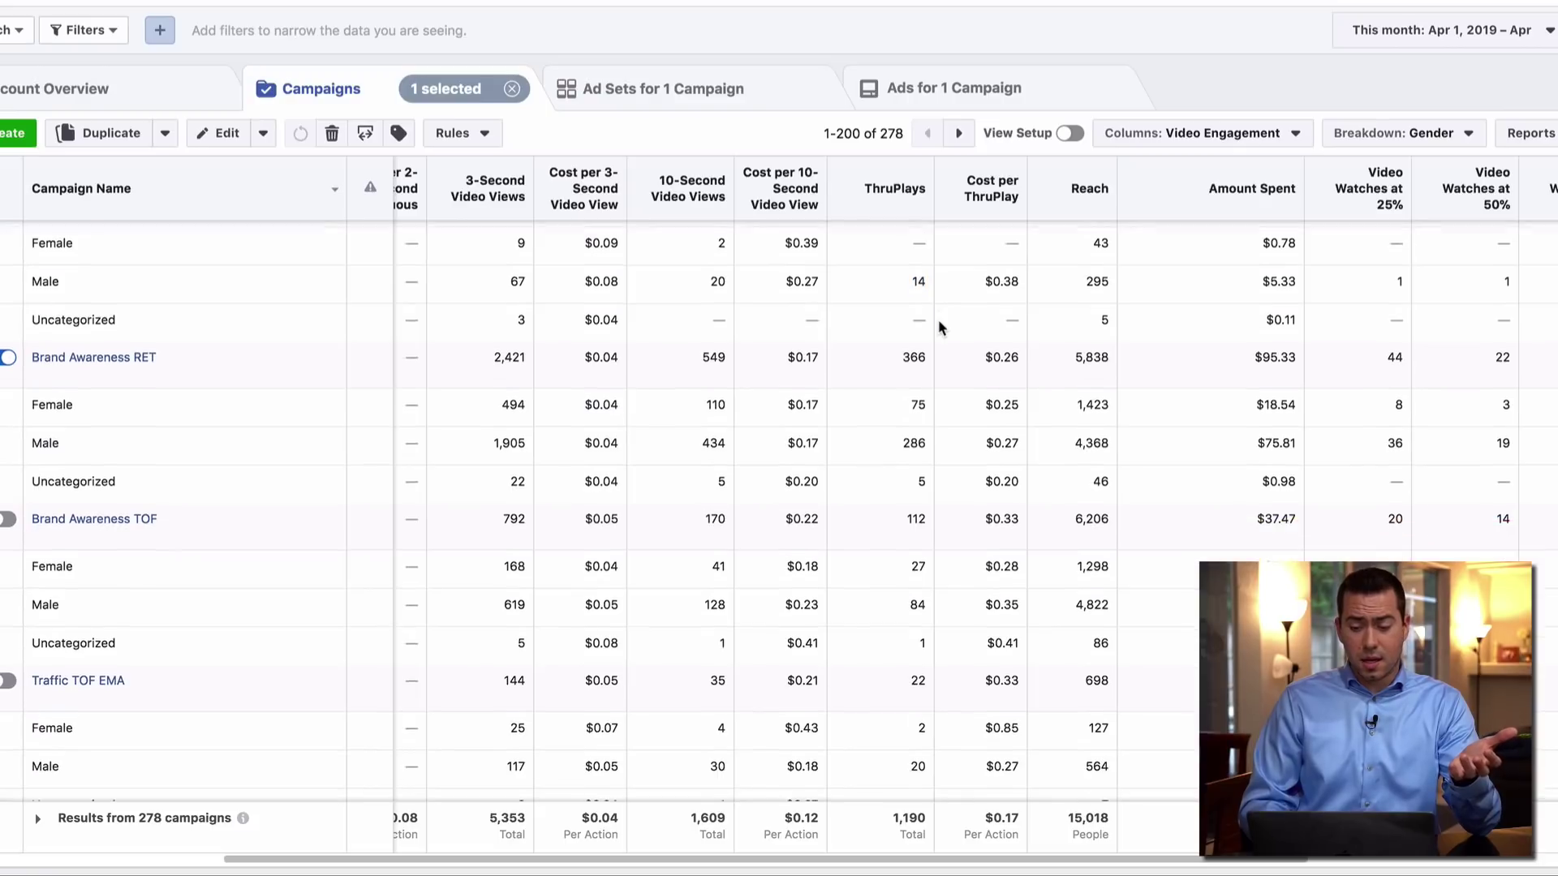
double_click(922, 426)
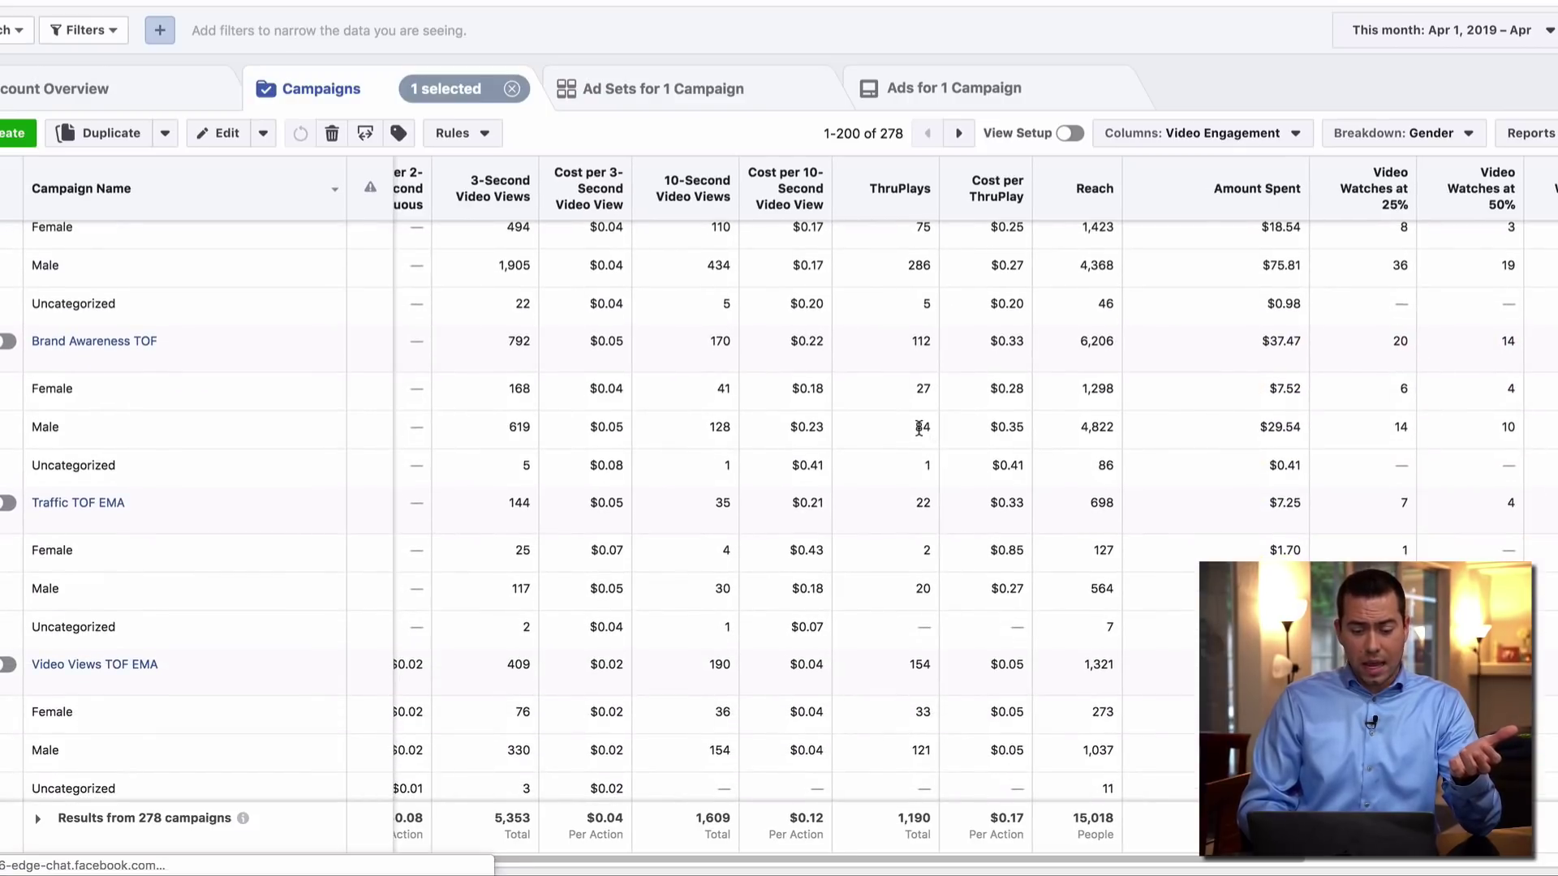
scroll(955, 425, "down", 2)
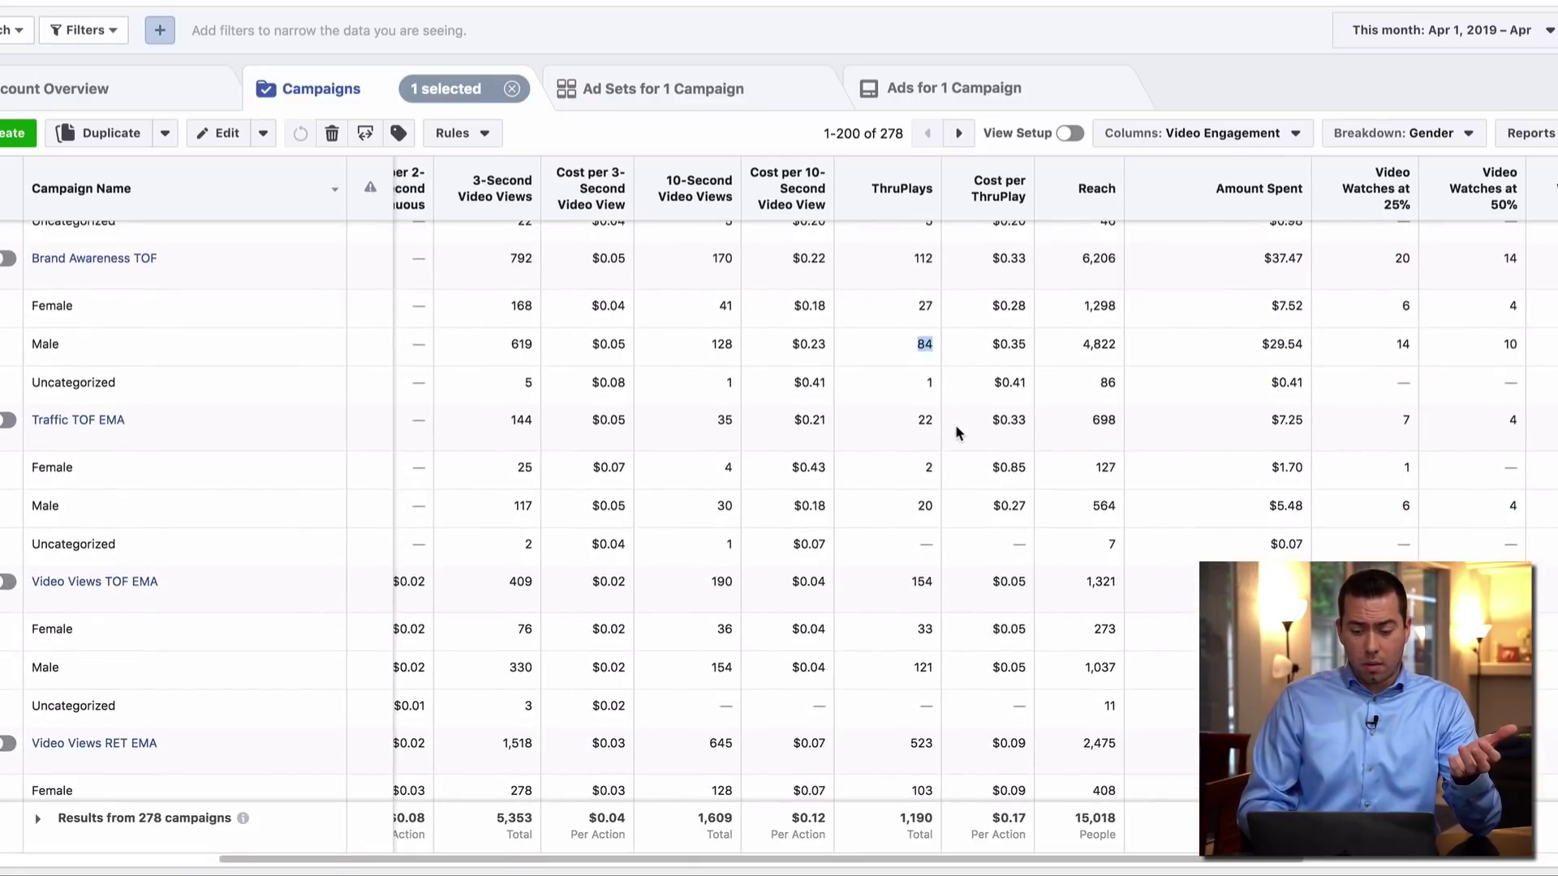
double_click(924, 507)
left_click_drag(915, 666, 946, 670)
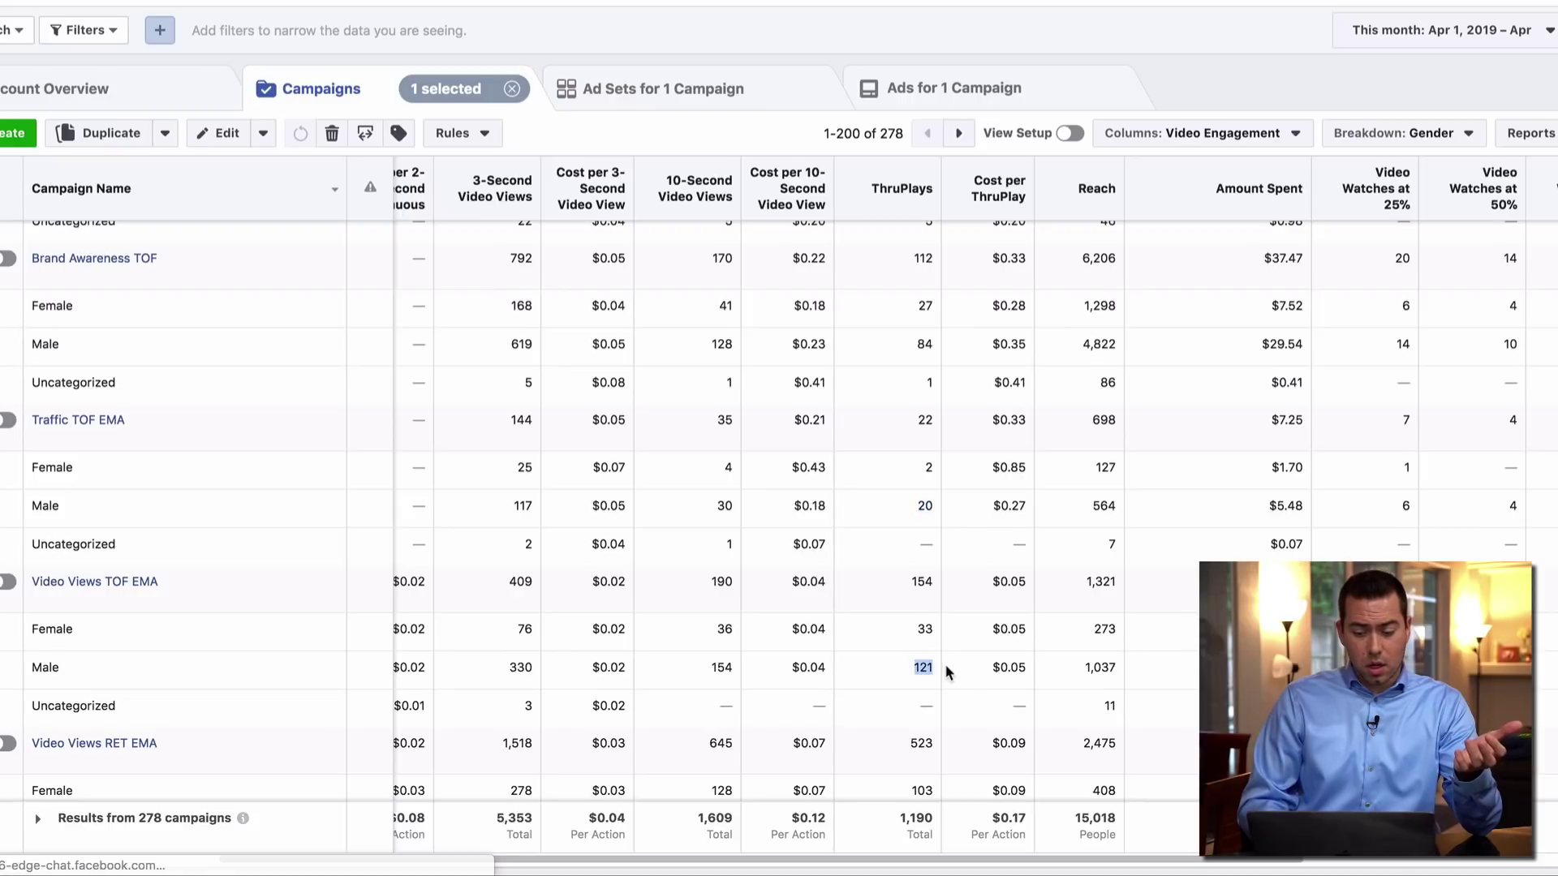
scroll(947, 672, "up", 2)
scroll(946, 668, "up", 5)
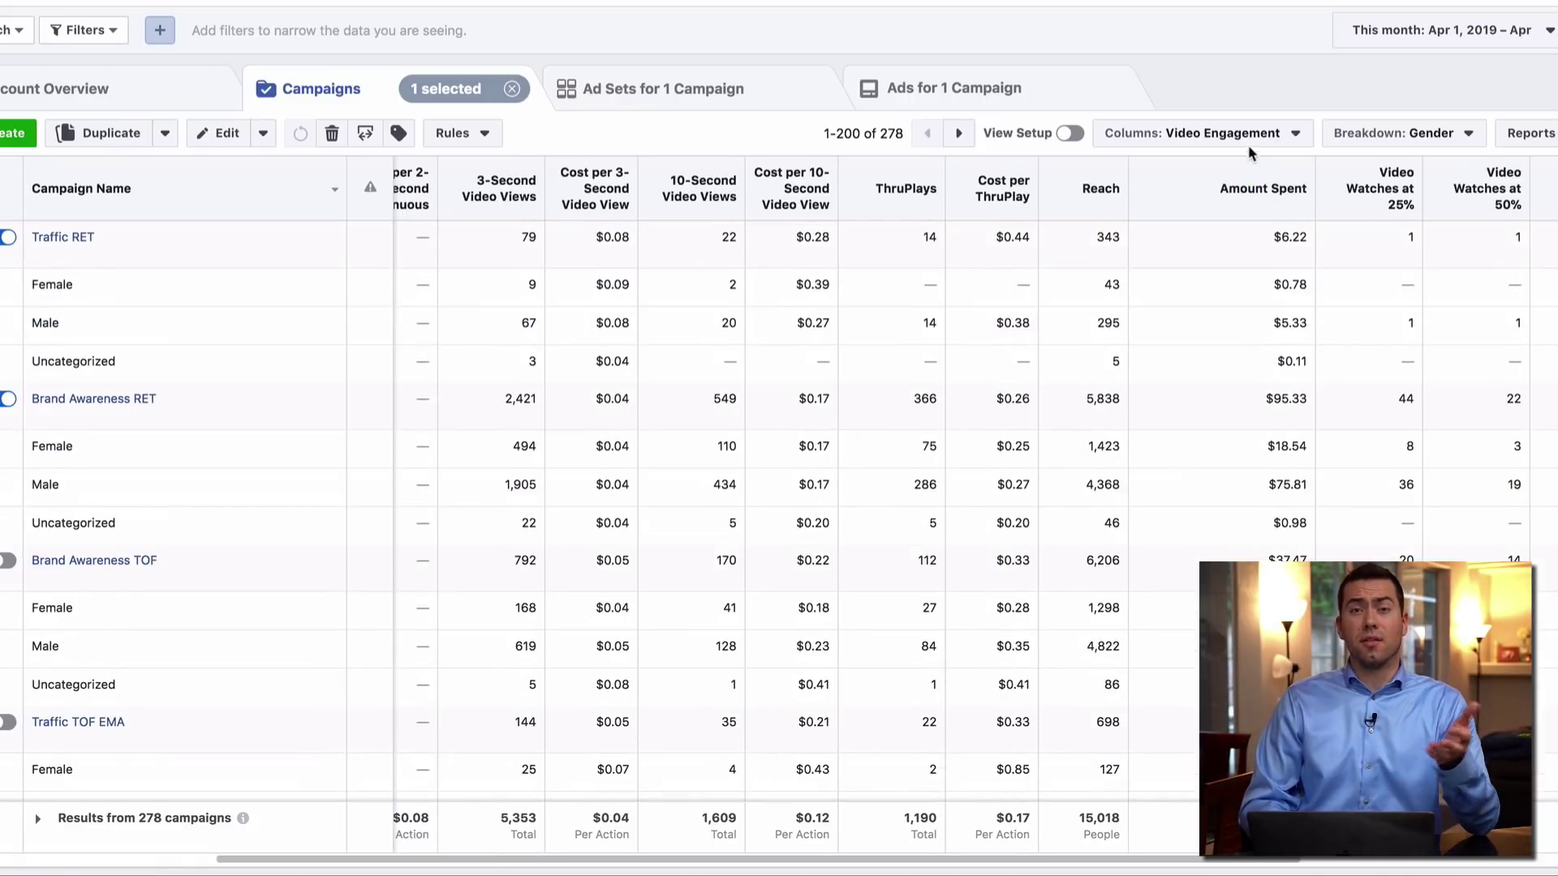
Switch the campaign table to the Performance and Clicks column preset and examine the link click-through rates by gender
left_click(1221, 133)
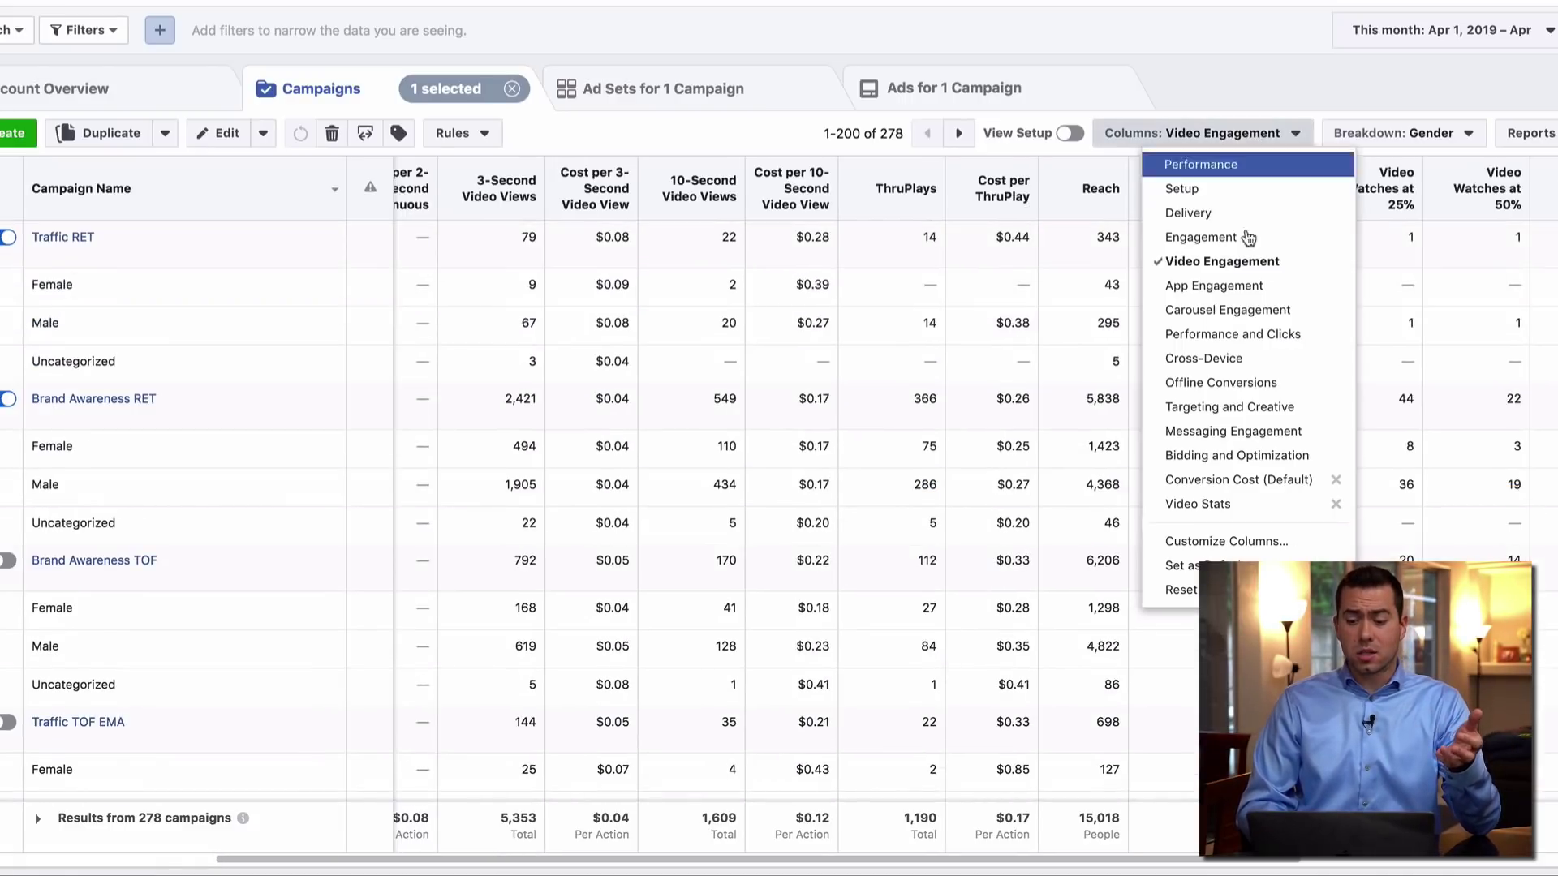
left_click(1221, 334)
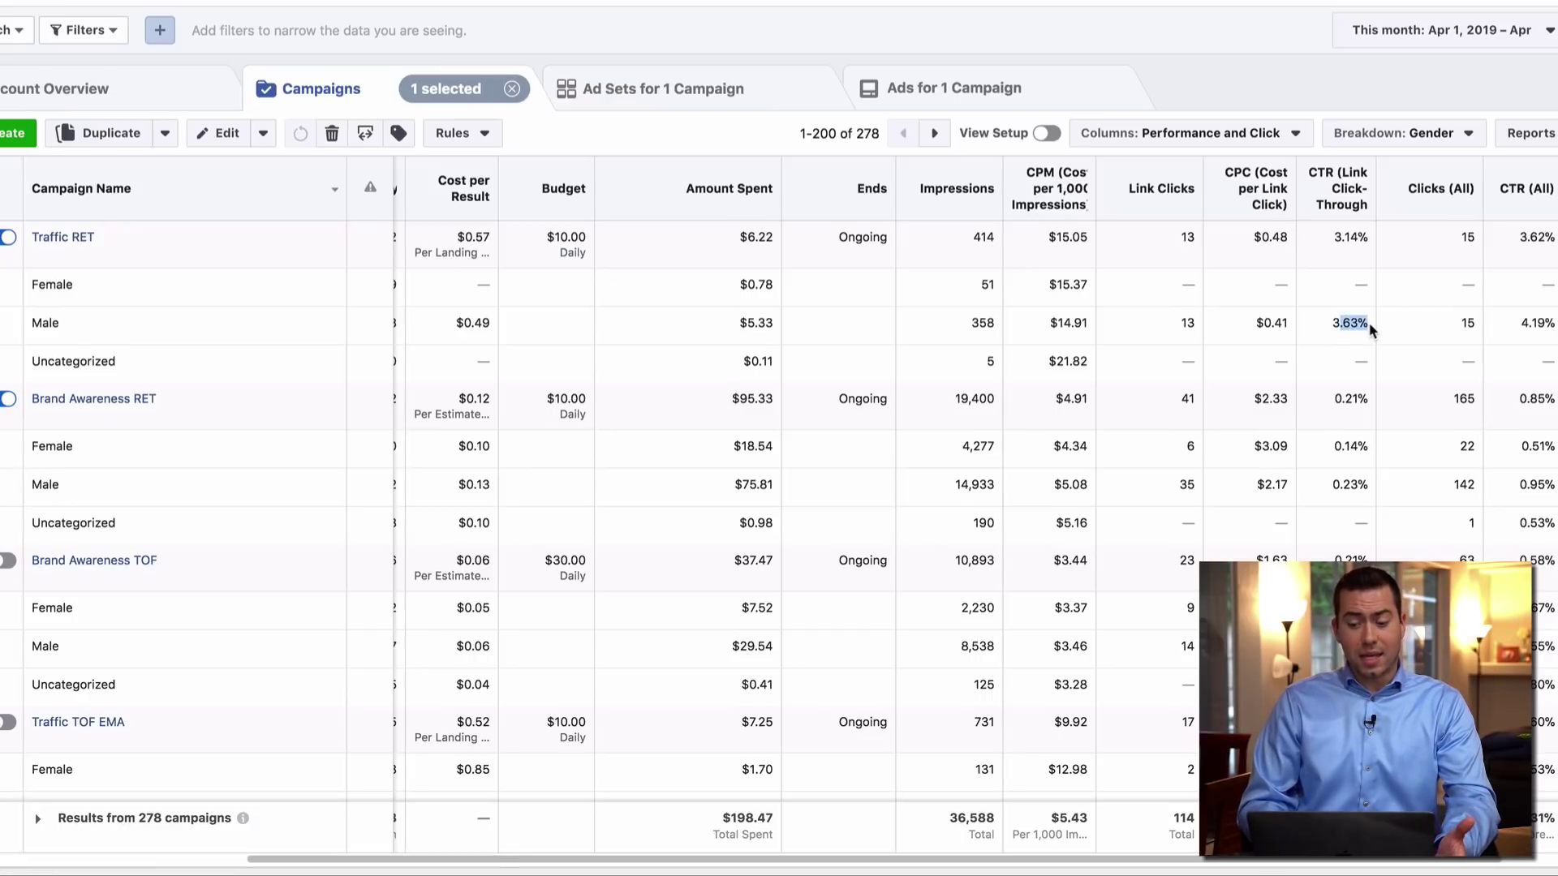
scroll(1369, 323, "down", 3)
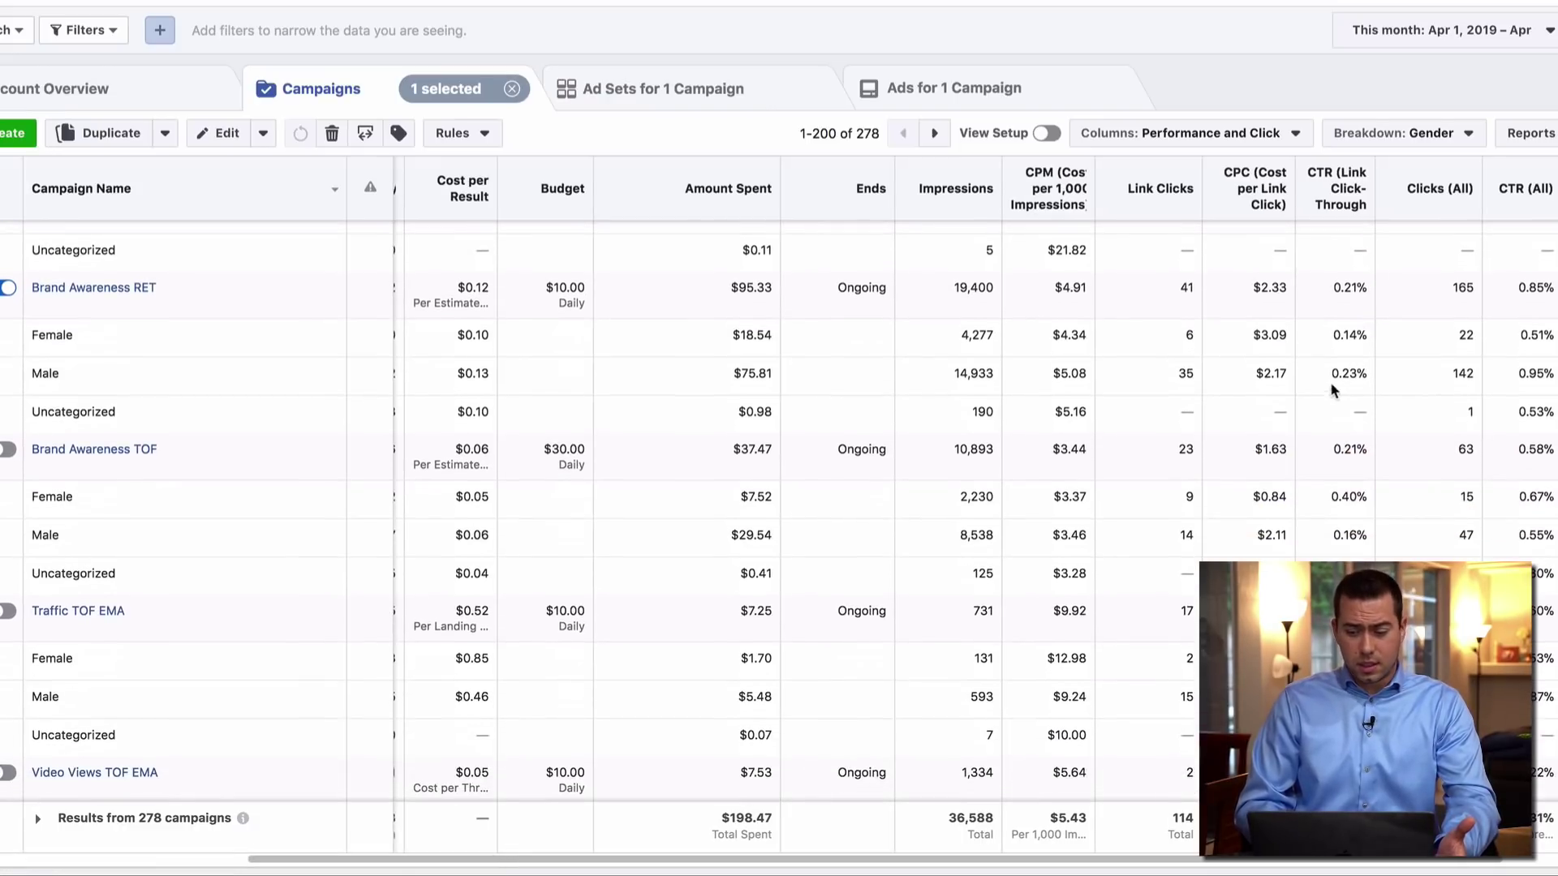
Compare the female and male link click-through rates of the Brand Awareness RET and Brand Awareness TOF campaigns
left_click_drag(1331, 373, 1371, 375)
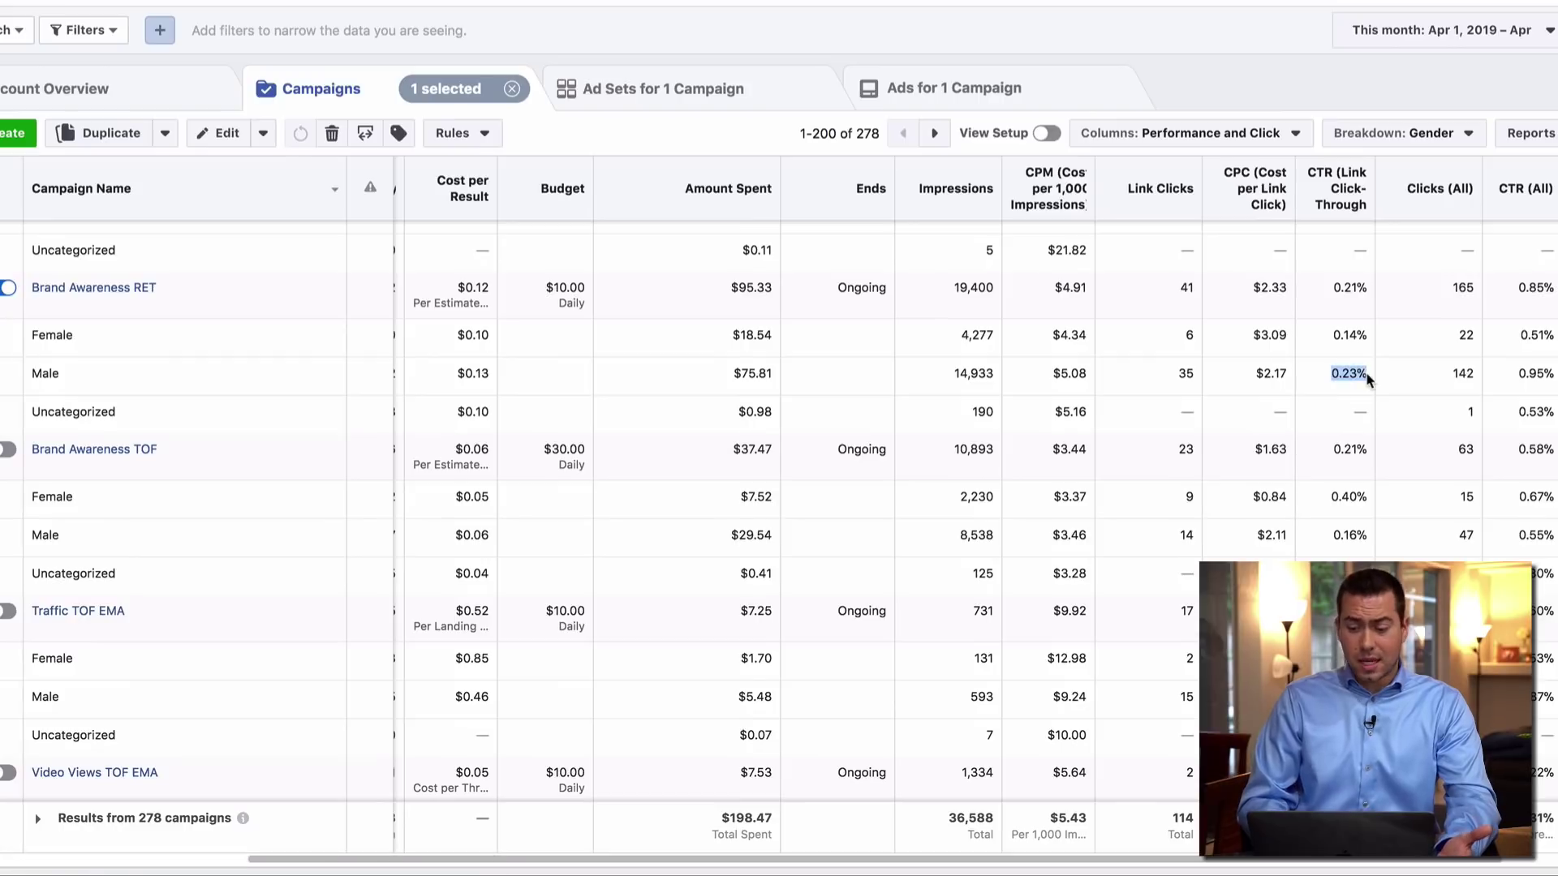
left_click(1347, 378)
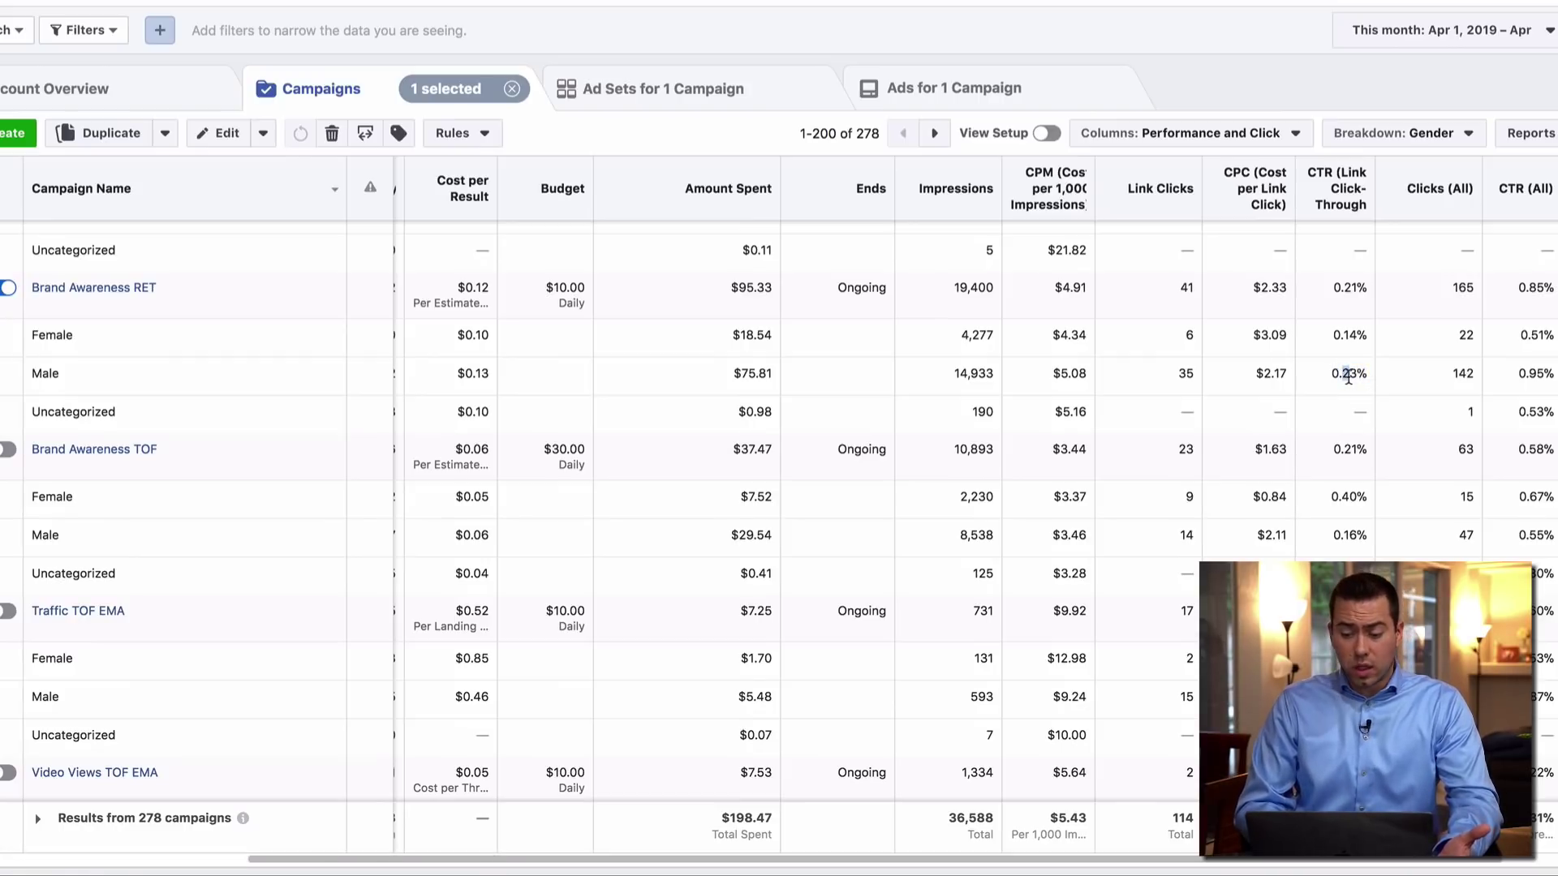
scroll(1348, 378, "down", 3)
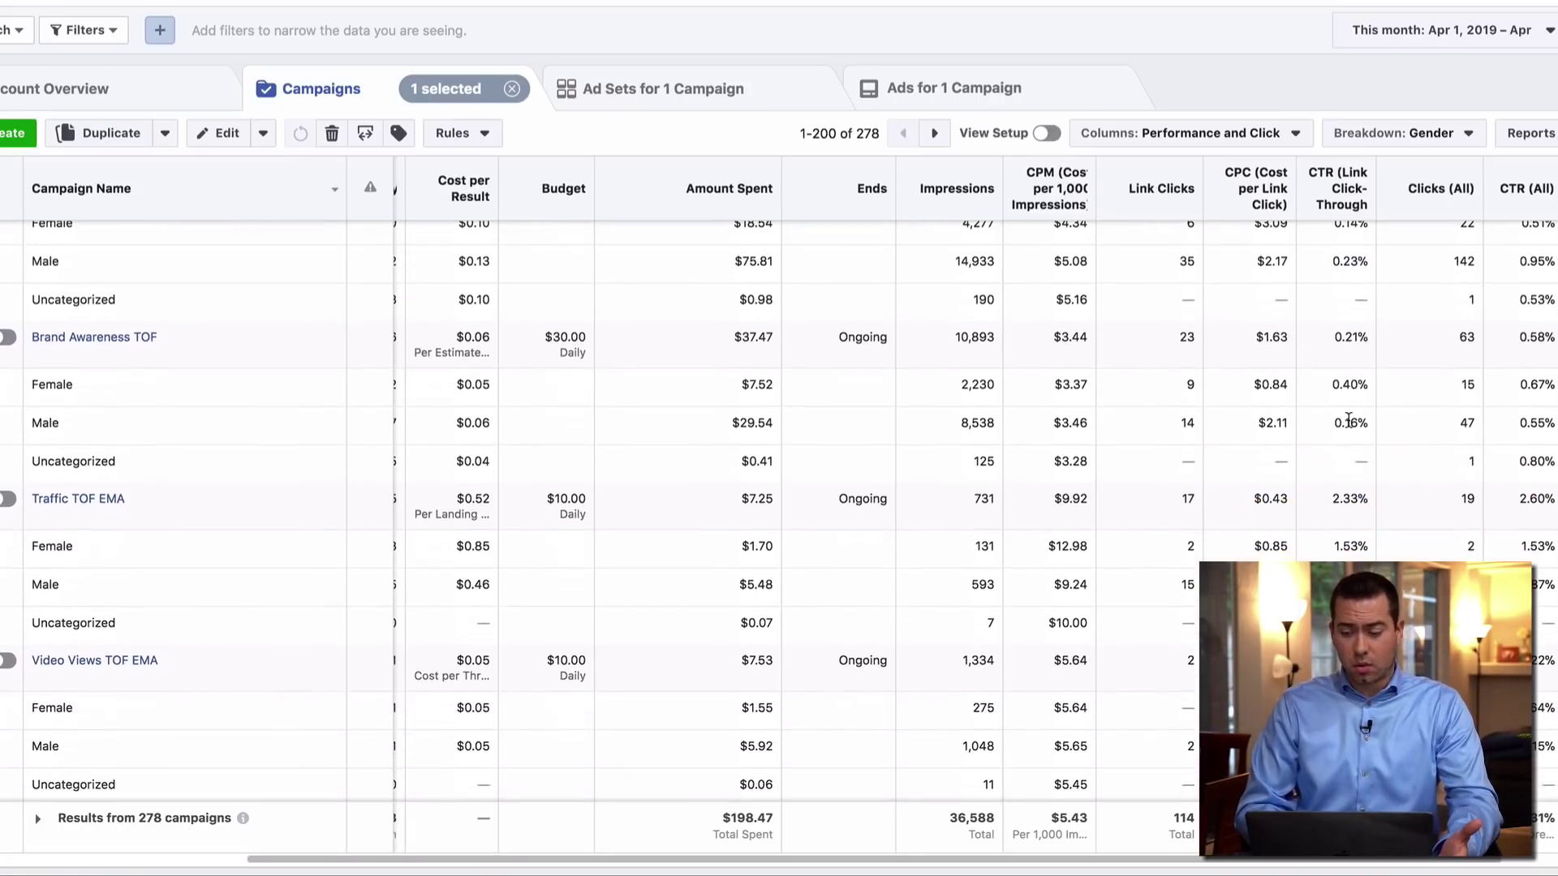
mouse_move(1343, 383)
left_mouse_down()
mouse_move(1377, 388)
mouse_move(1357, 385)
left_mouse_up()
left_click(1376, 388)
left_click(1356, 384)
scroll(1350, 430, "down", 3)
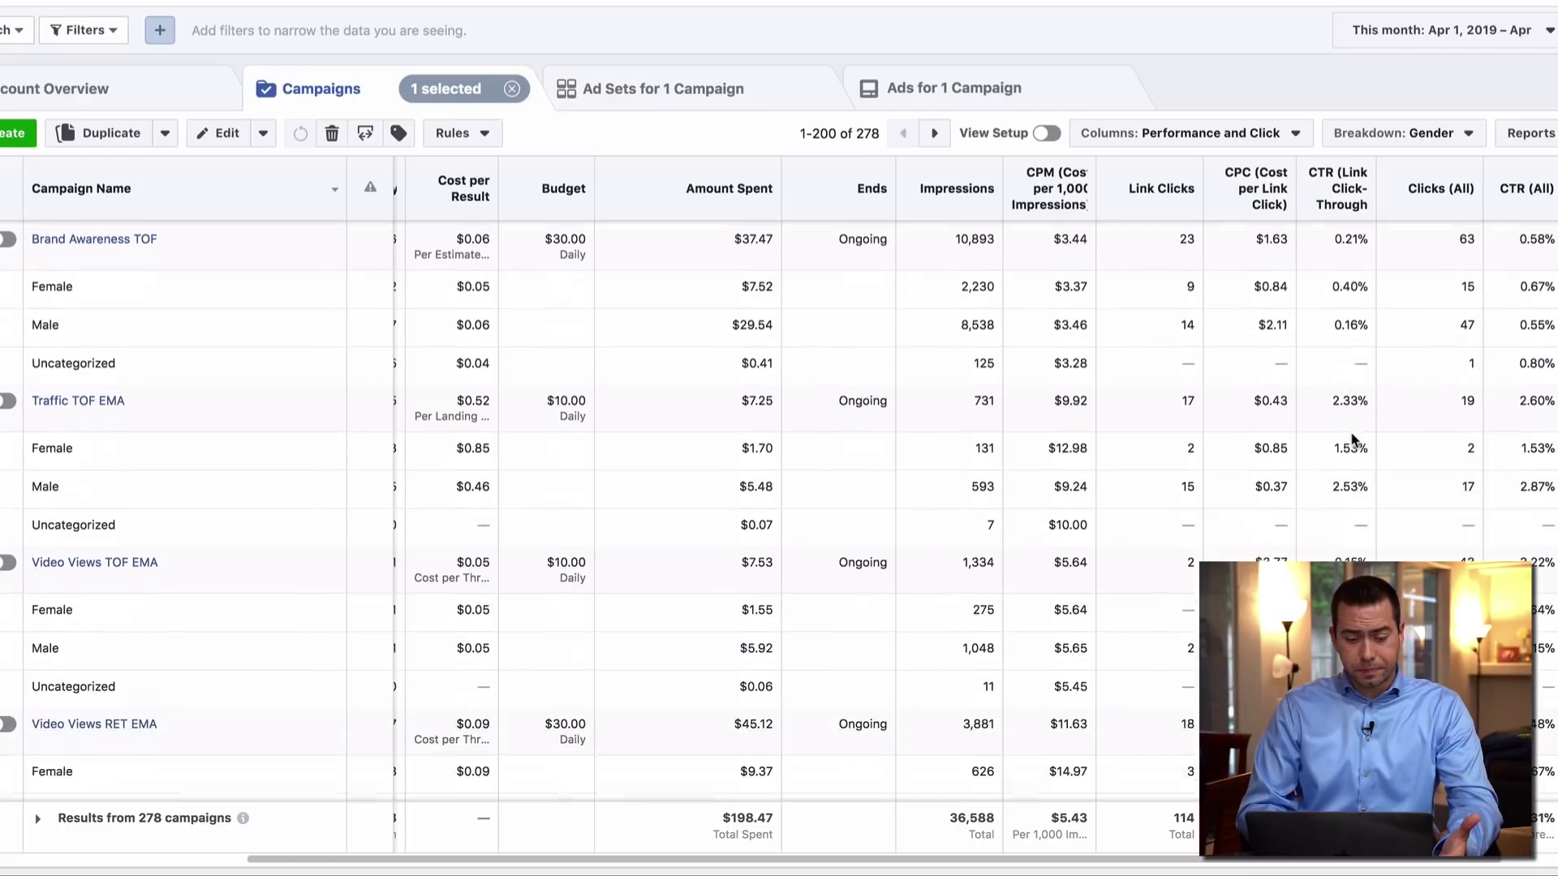
scroll(1351, 439, "up", 1)
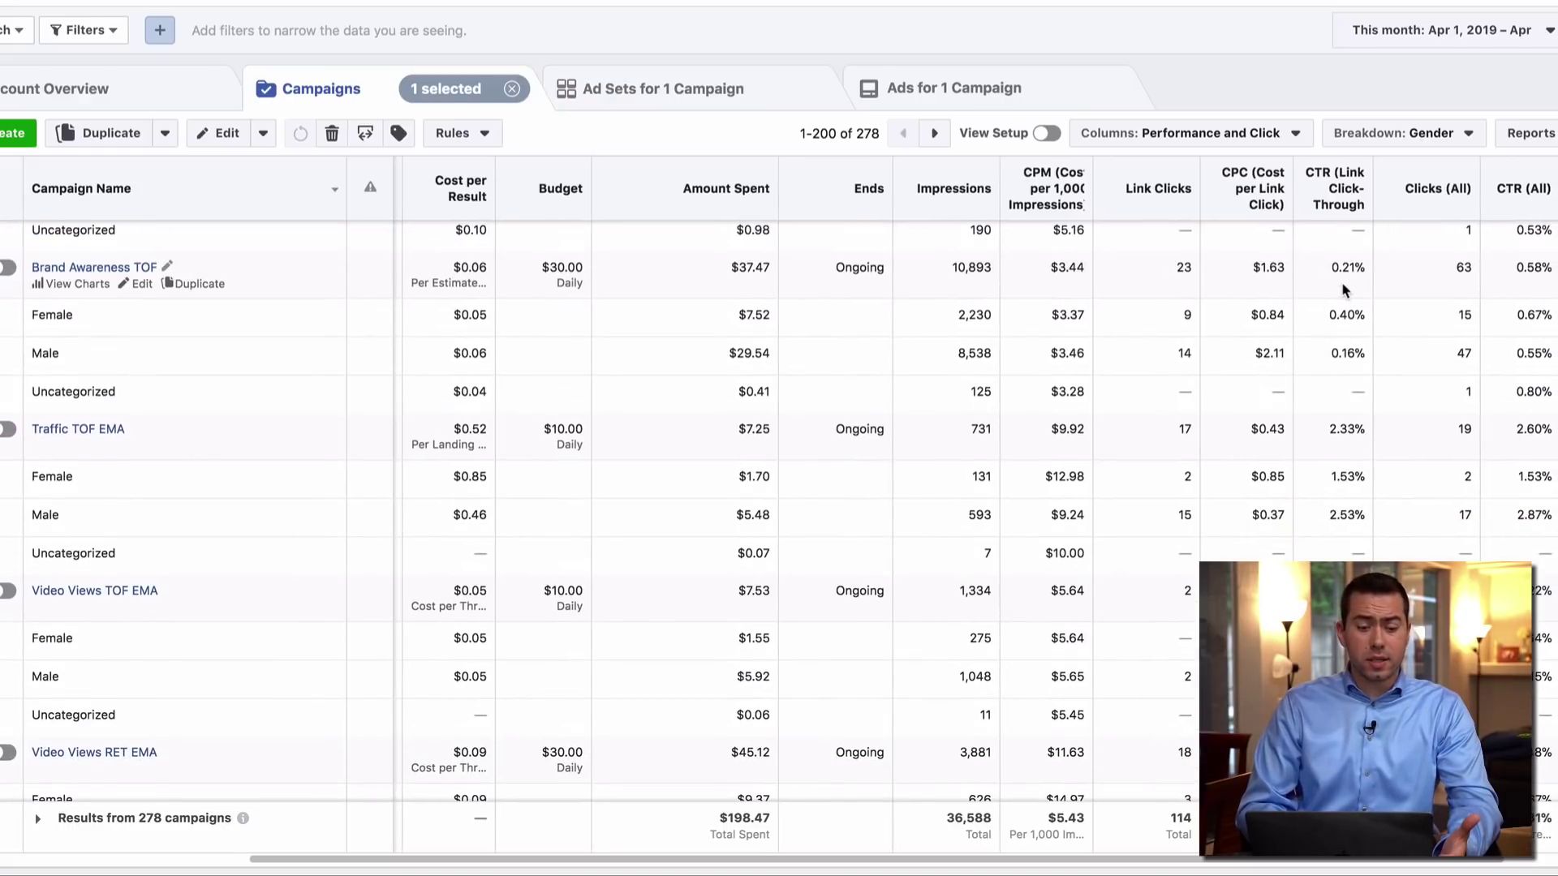
Compare the link click-through rates by gender in the Traffic TOF EMA and Video Views TOF EMA campaigns
scroll(1342, 290, "down", 2)
scroll(1342, 290, "right", 1)
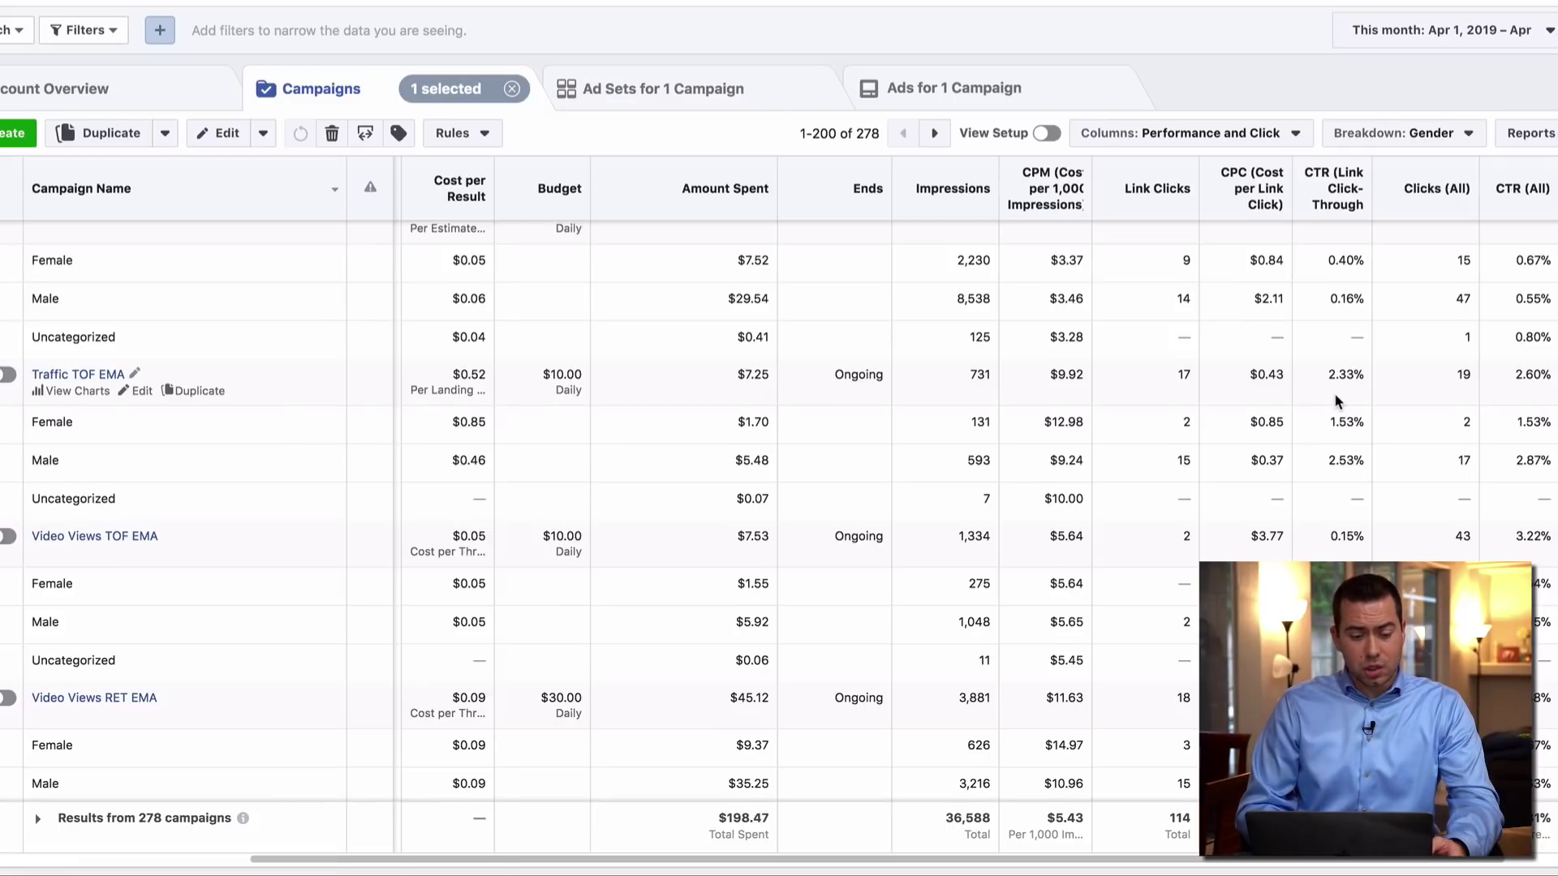
scroll(1334, 392, "down", 1)
left_click_drag(1329, 408, 1376, 418)
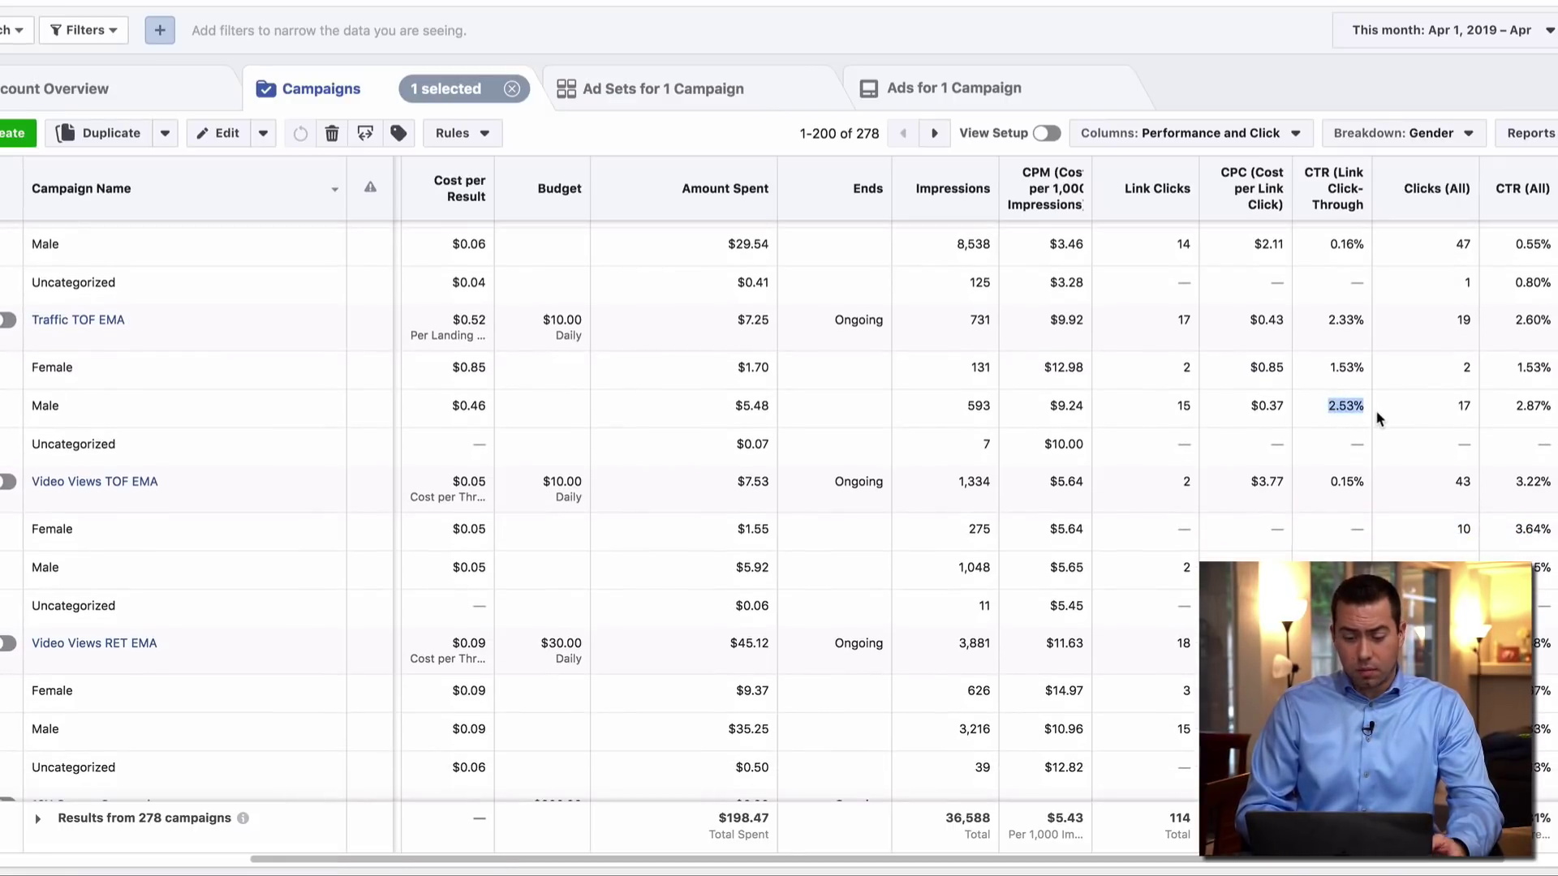
scroll(1375, 411, "down", 2)
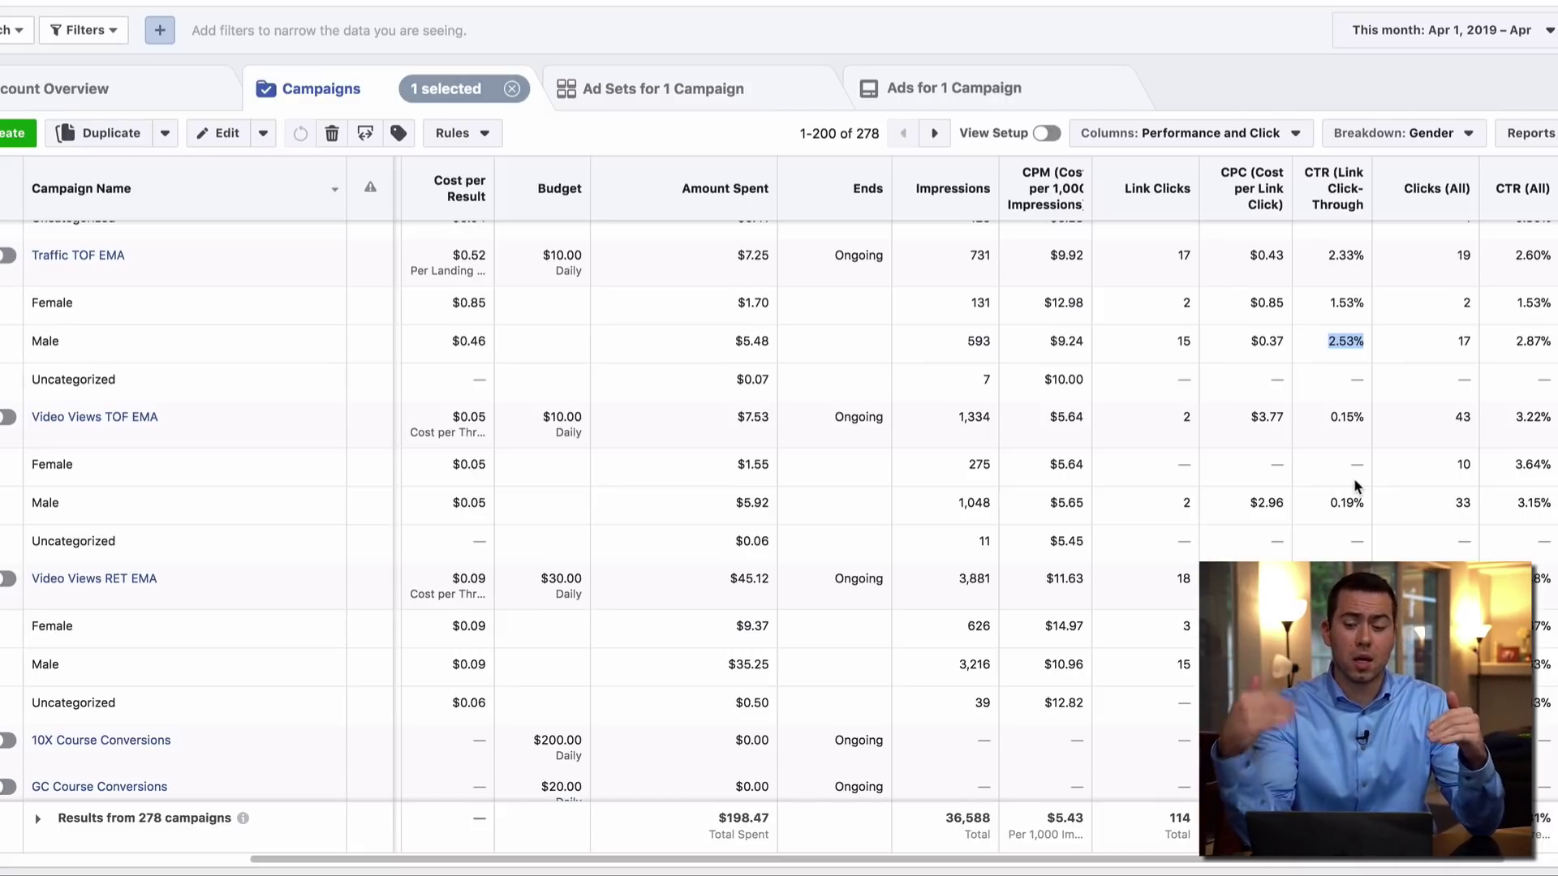
left_click(1257, 92)
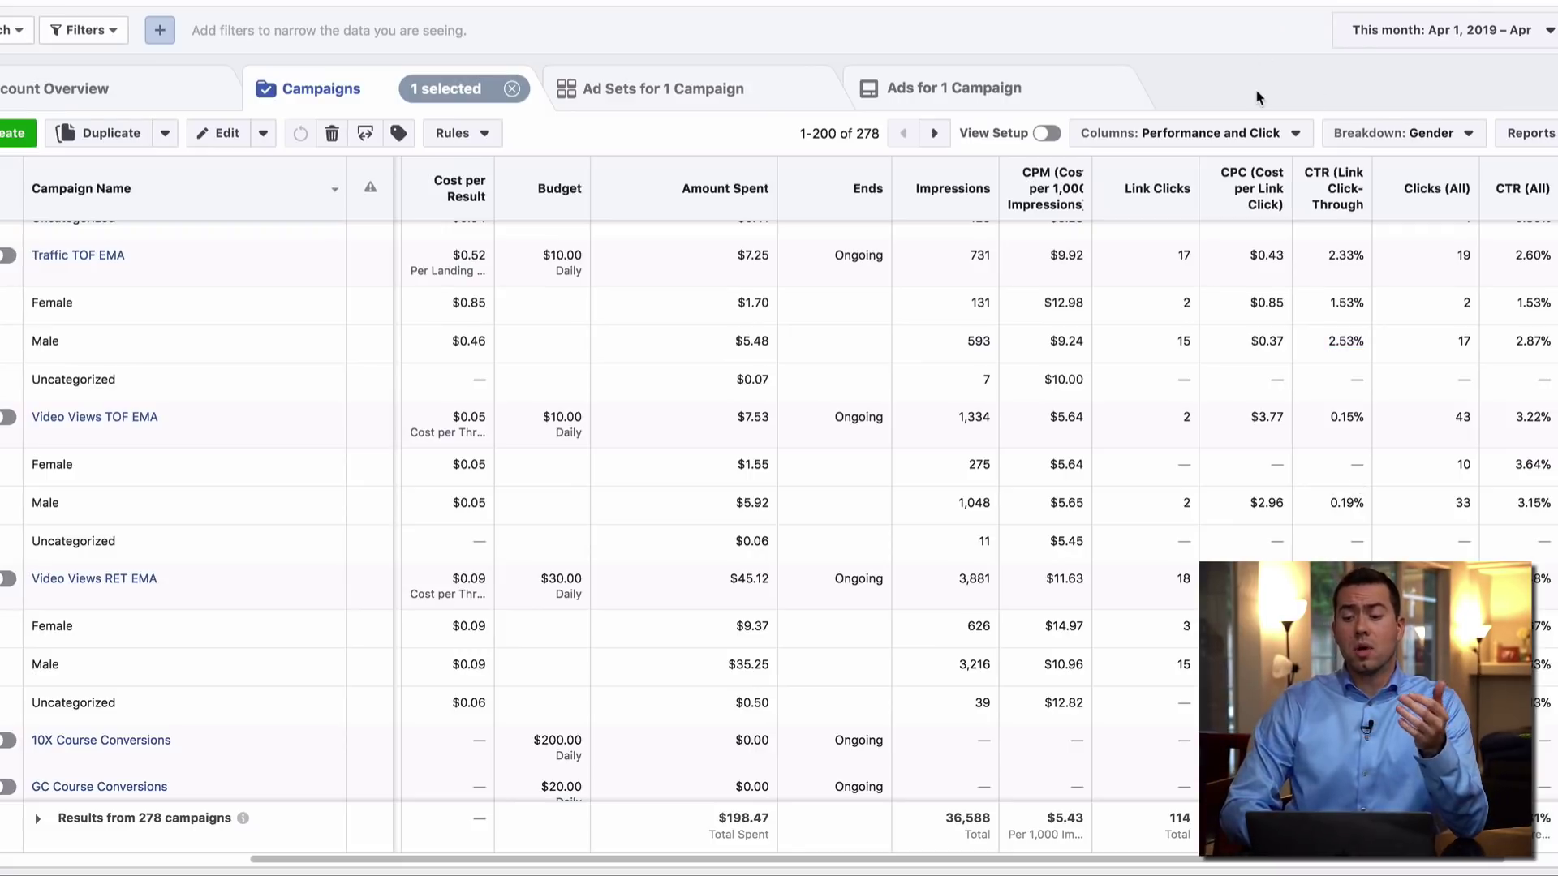
Change the campaigns' breakdown from gender to placement and return to the Traffic RET and Brand Awareness RET campaigns
left_click(1430, 136)
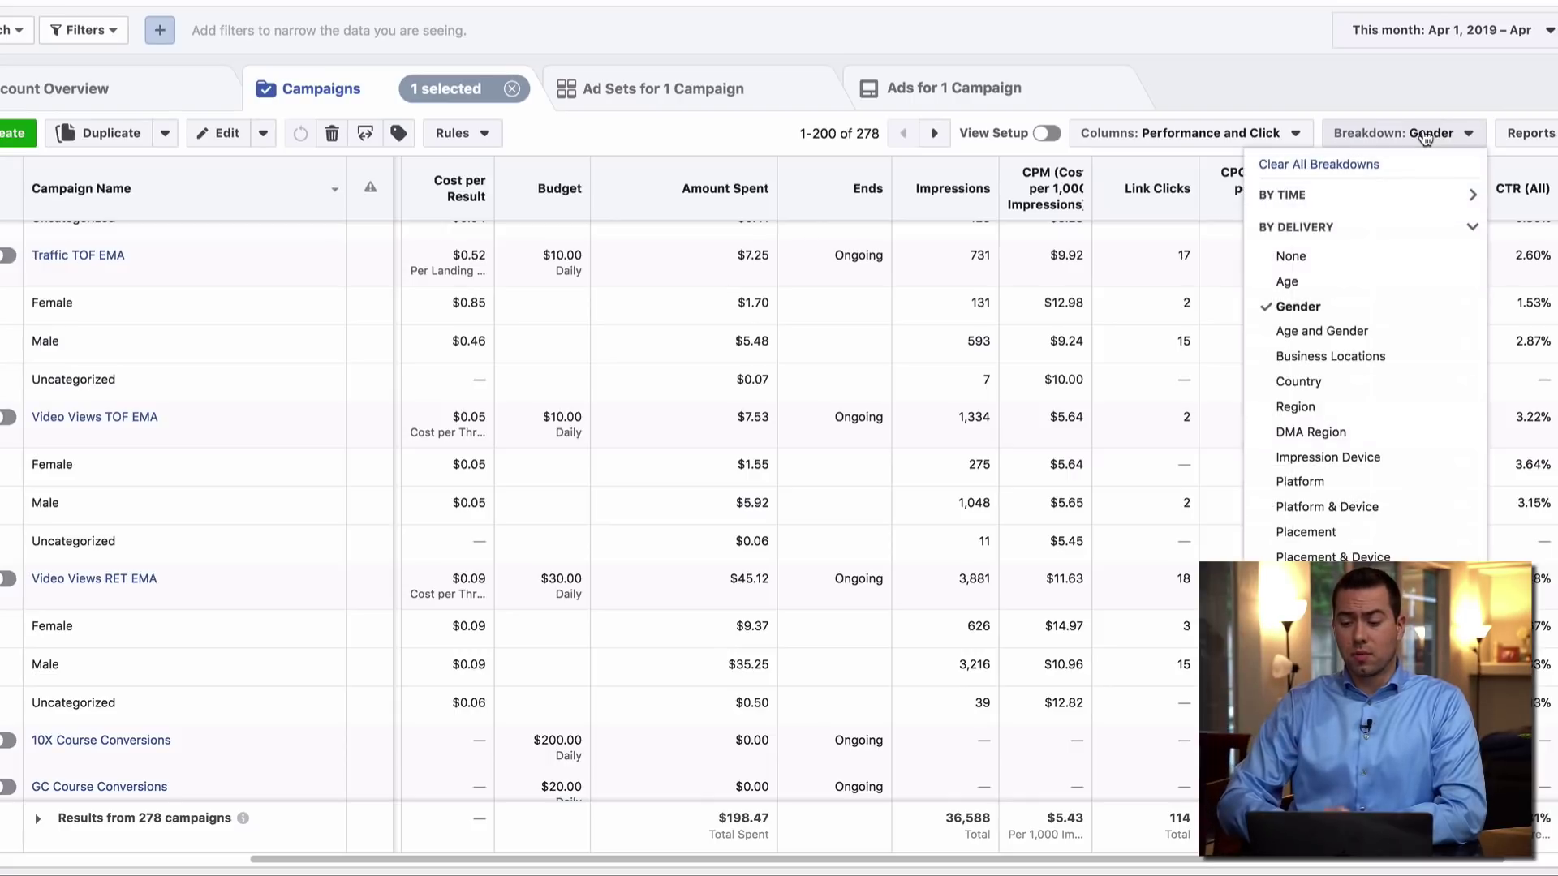
left_click(1371, 546)
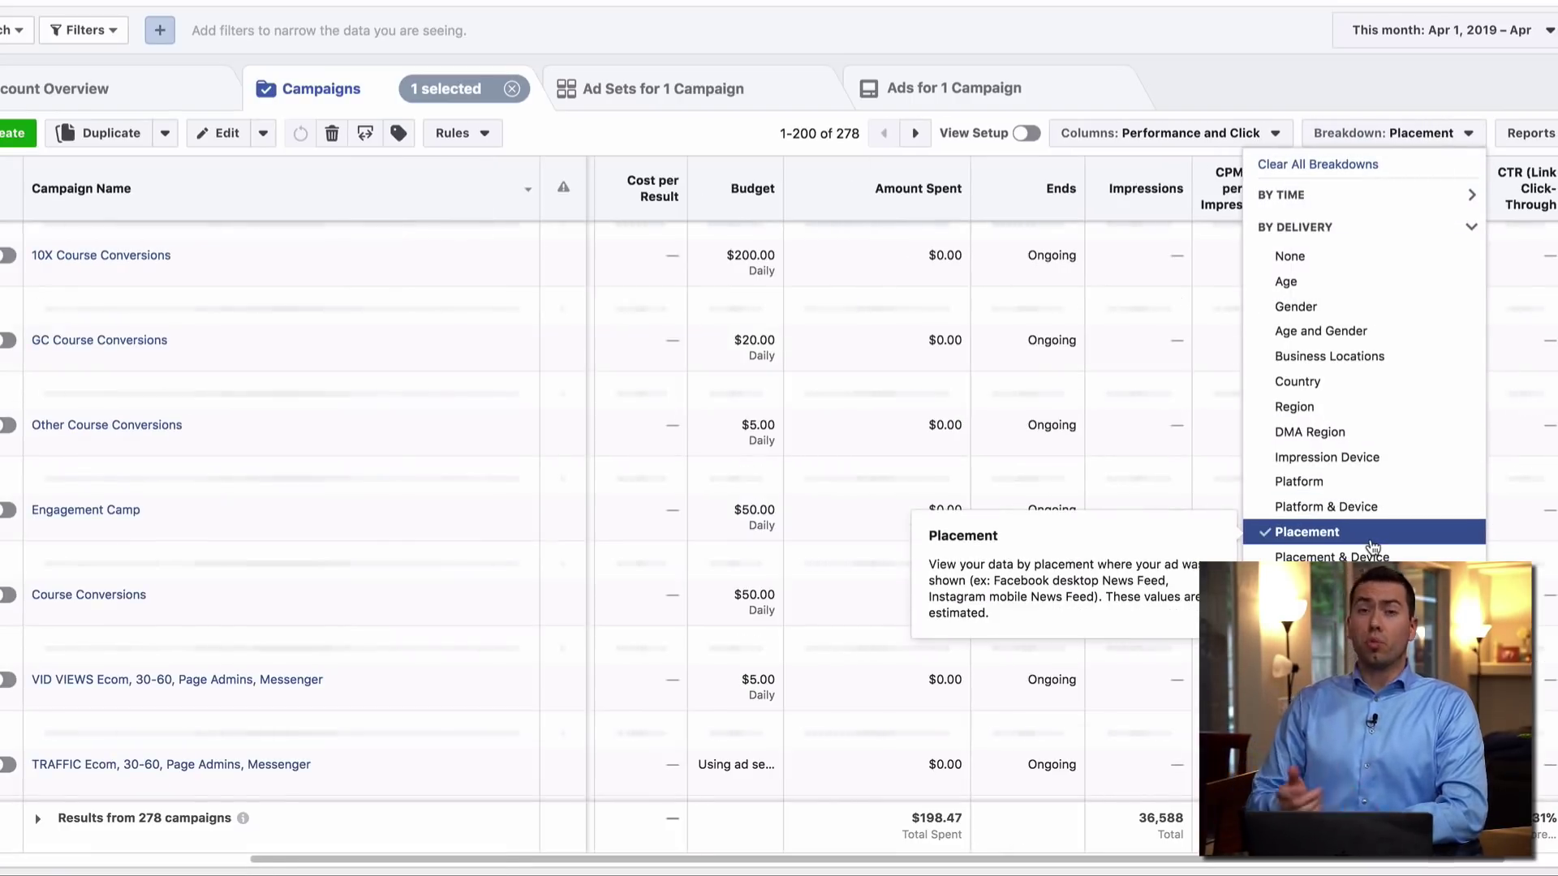
left_click(1253, 74)
scroll(1116, 390, "up", 5)
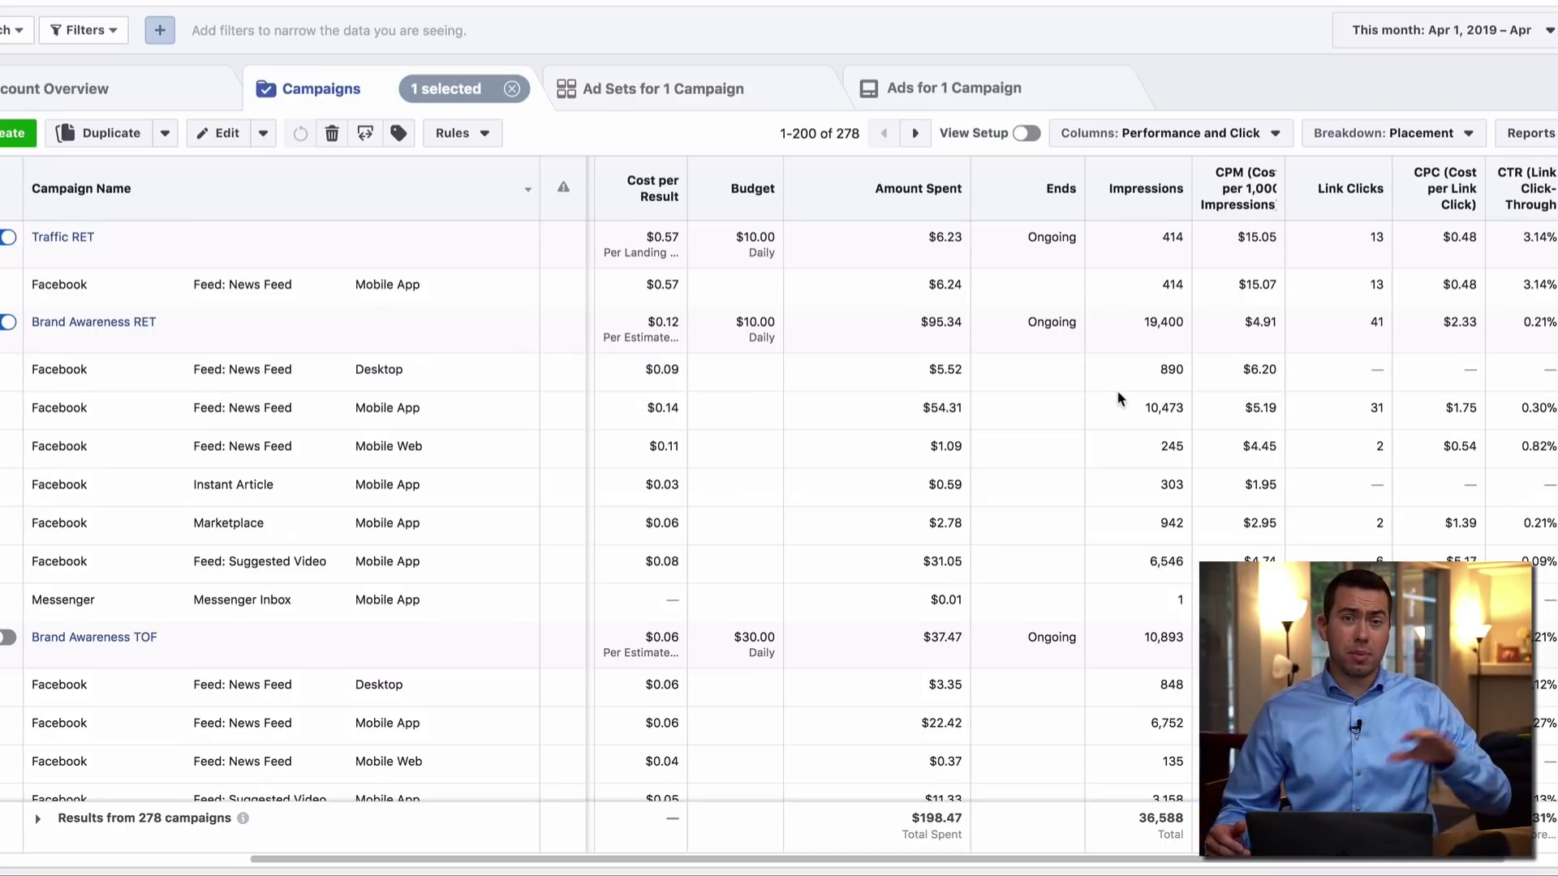
Review the placements listed under Brand Awareness RET, including Messenger Inbox, Suggested Video, Marketplace and News Feed
scroll(1116, 389, "right", 1)
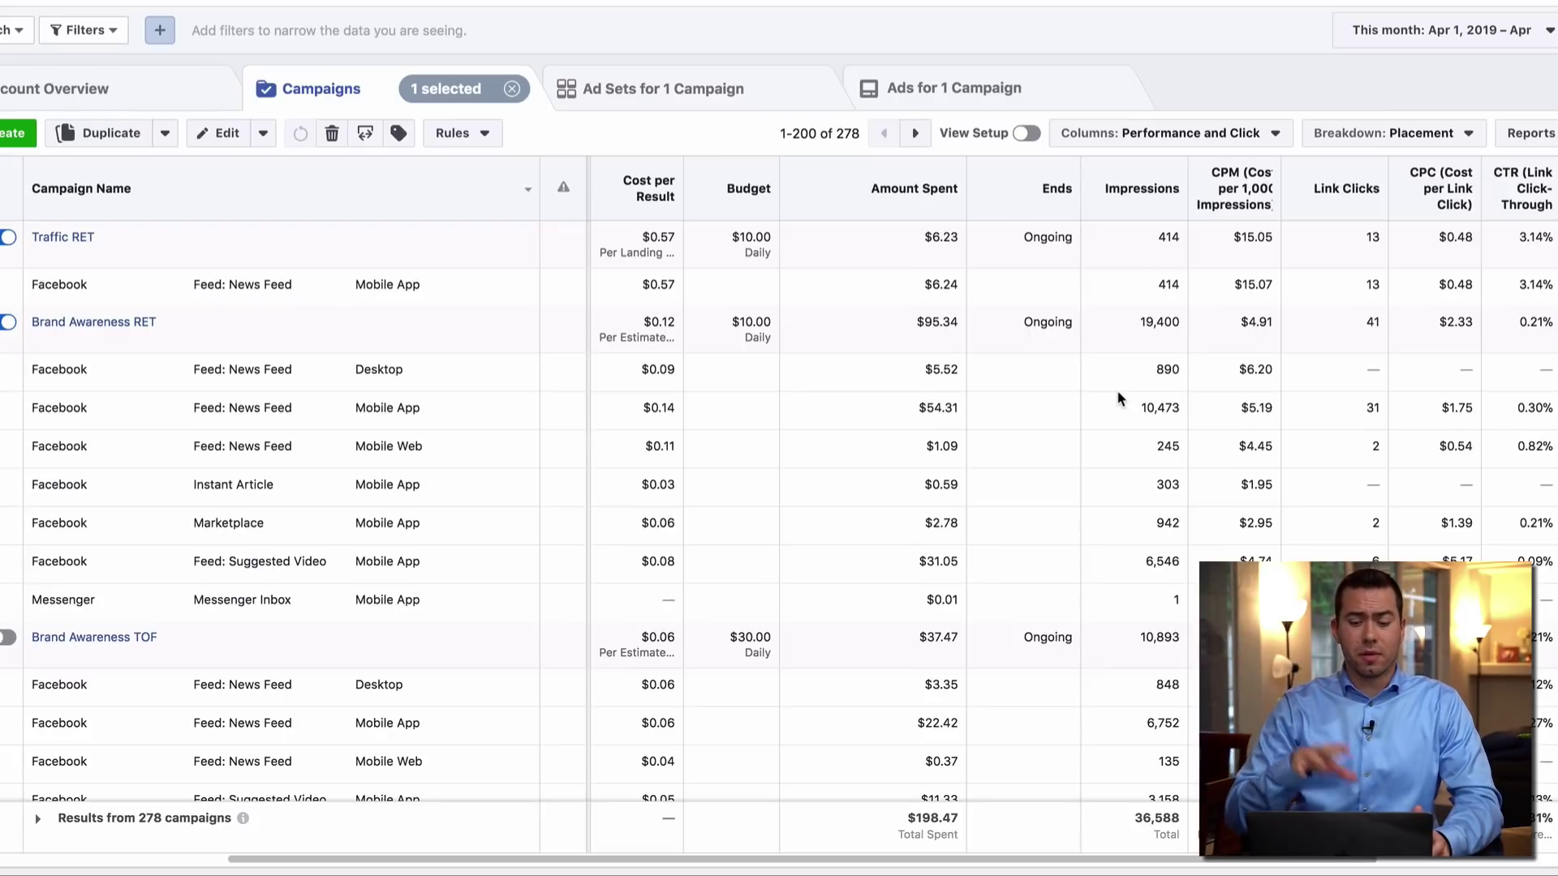
scroll(1116, 390, "left", 1)
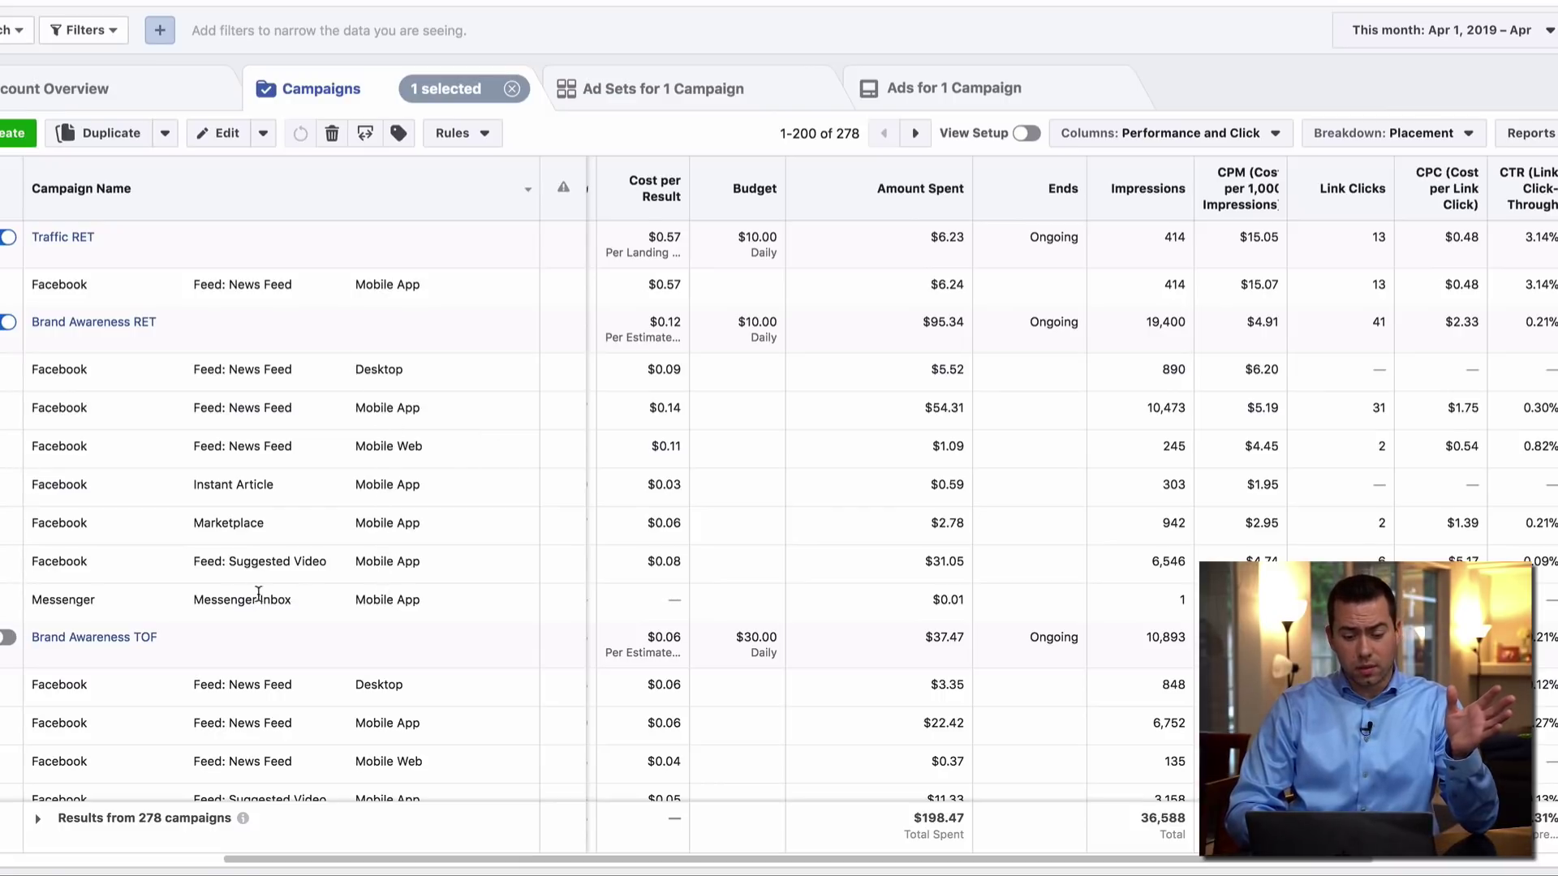
left_click_drag(274, 599, 207, 599)
left_click_drag(304, 560, 177, 522)
left_click_drag(279, 446, 223, 452)
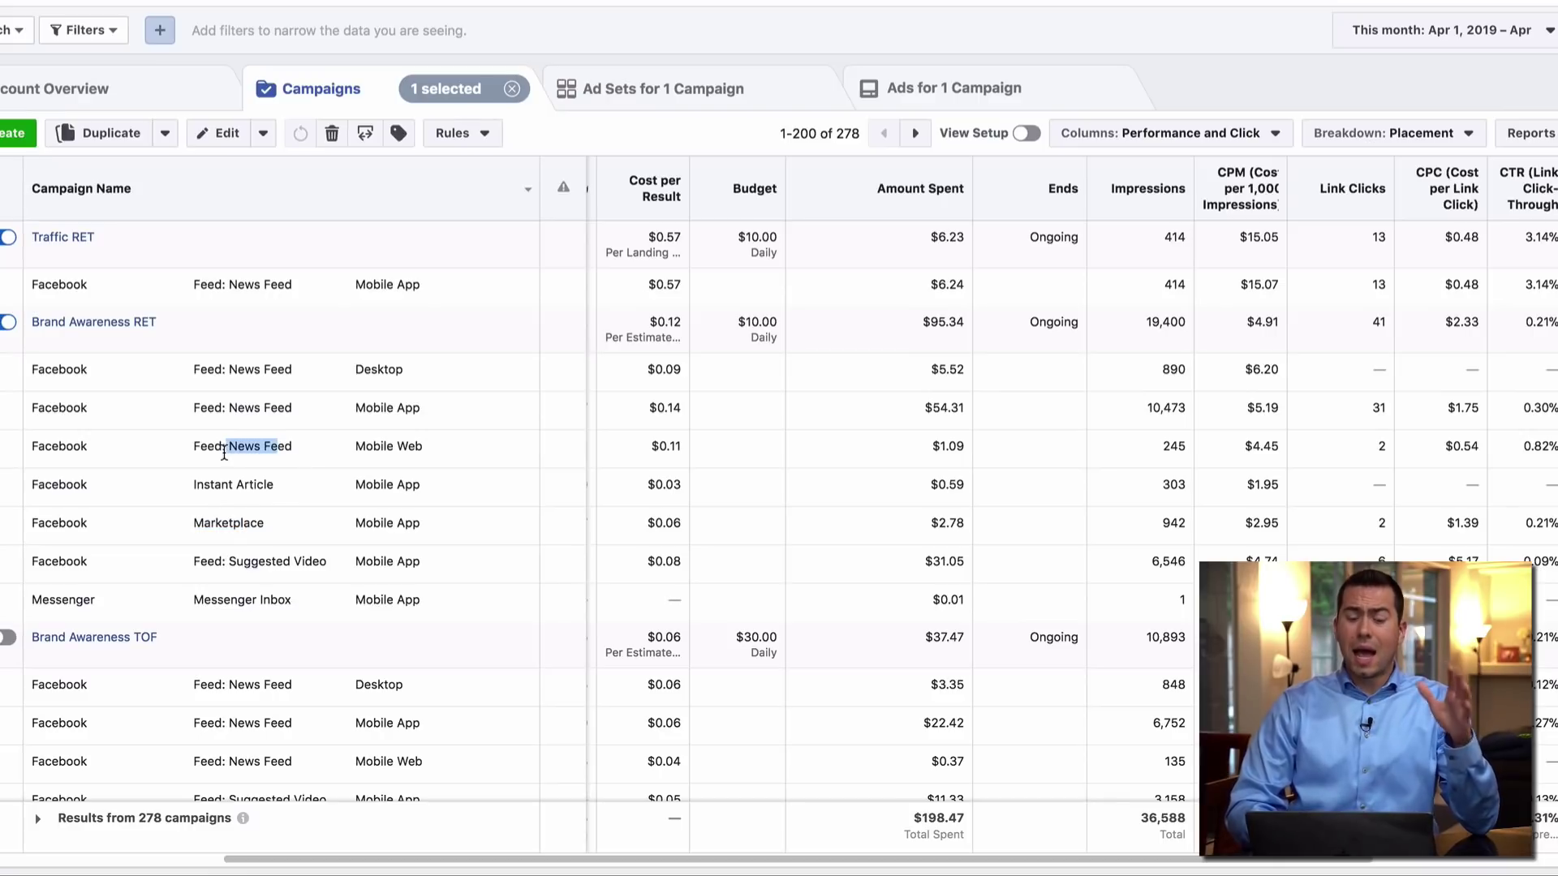
left_click(223, 452)
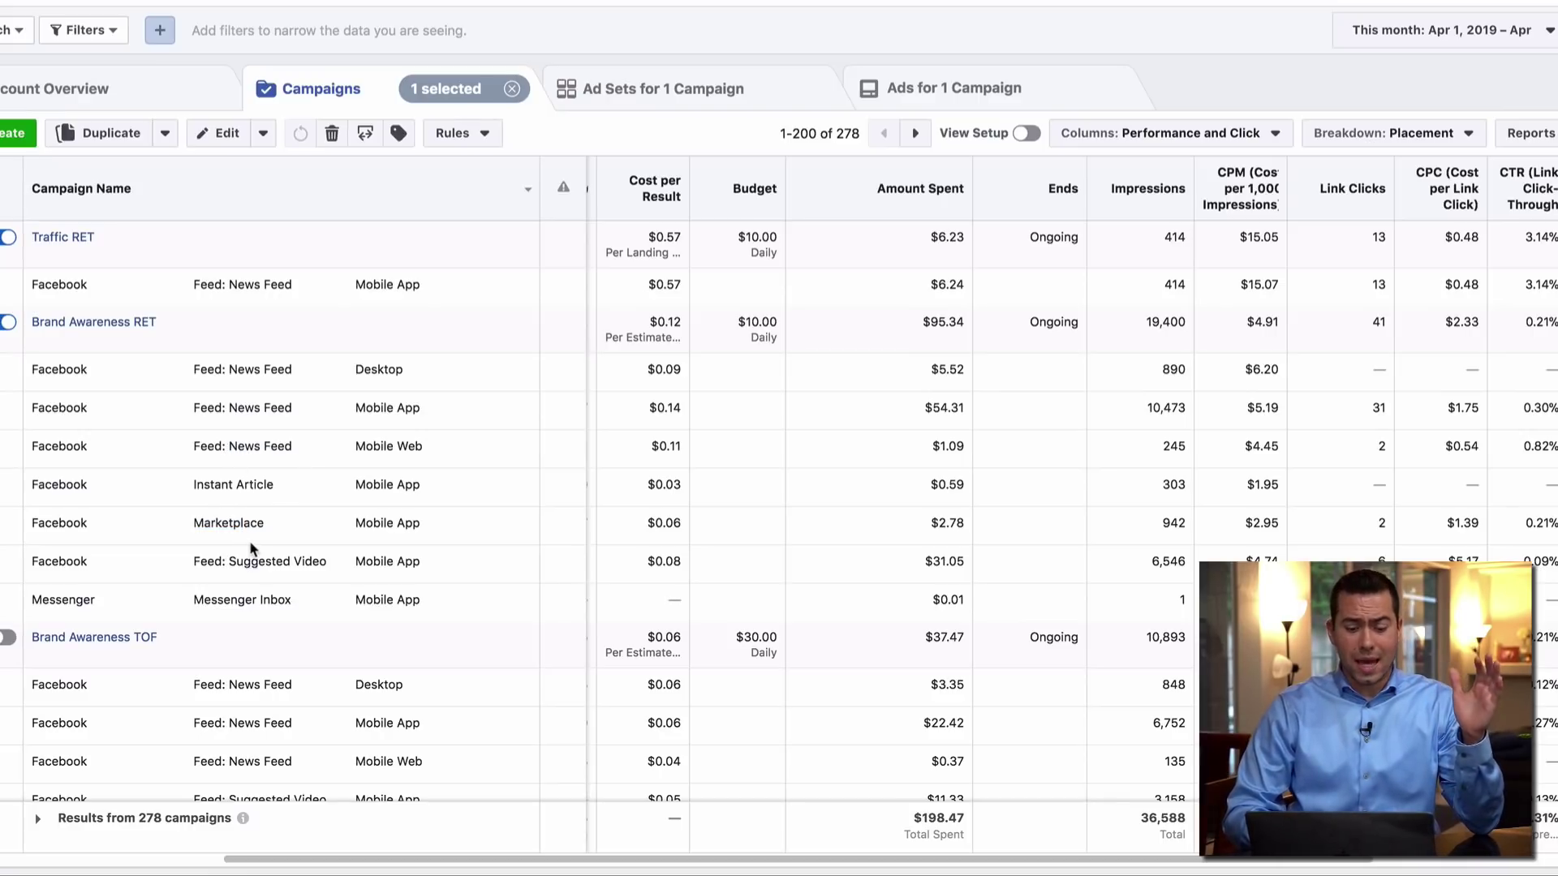
scroll(318, 557, "right", 2)
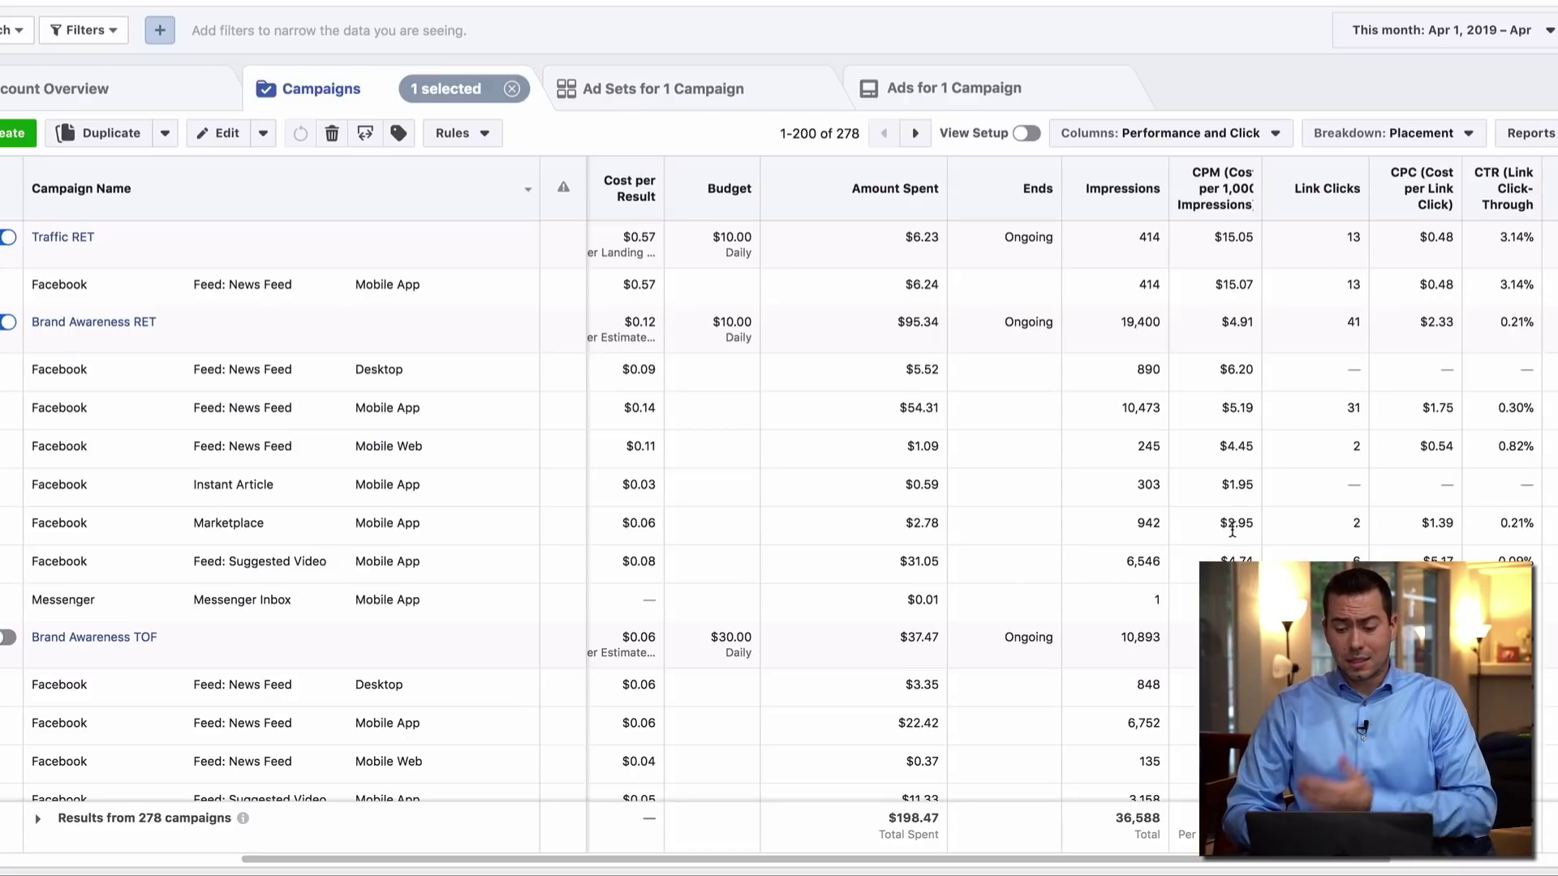
Examine the link click-through rates by placement for the Traffic RET and Brand Awareness RET campaigns
scroll(1232, 529, "right", 8)
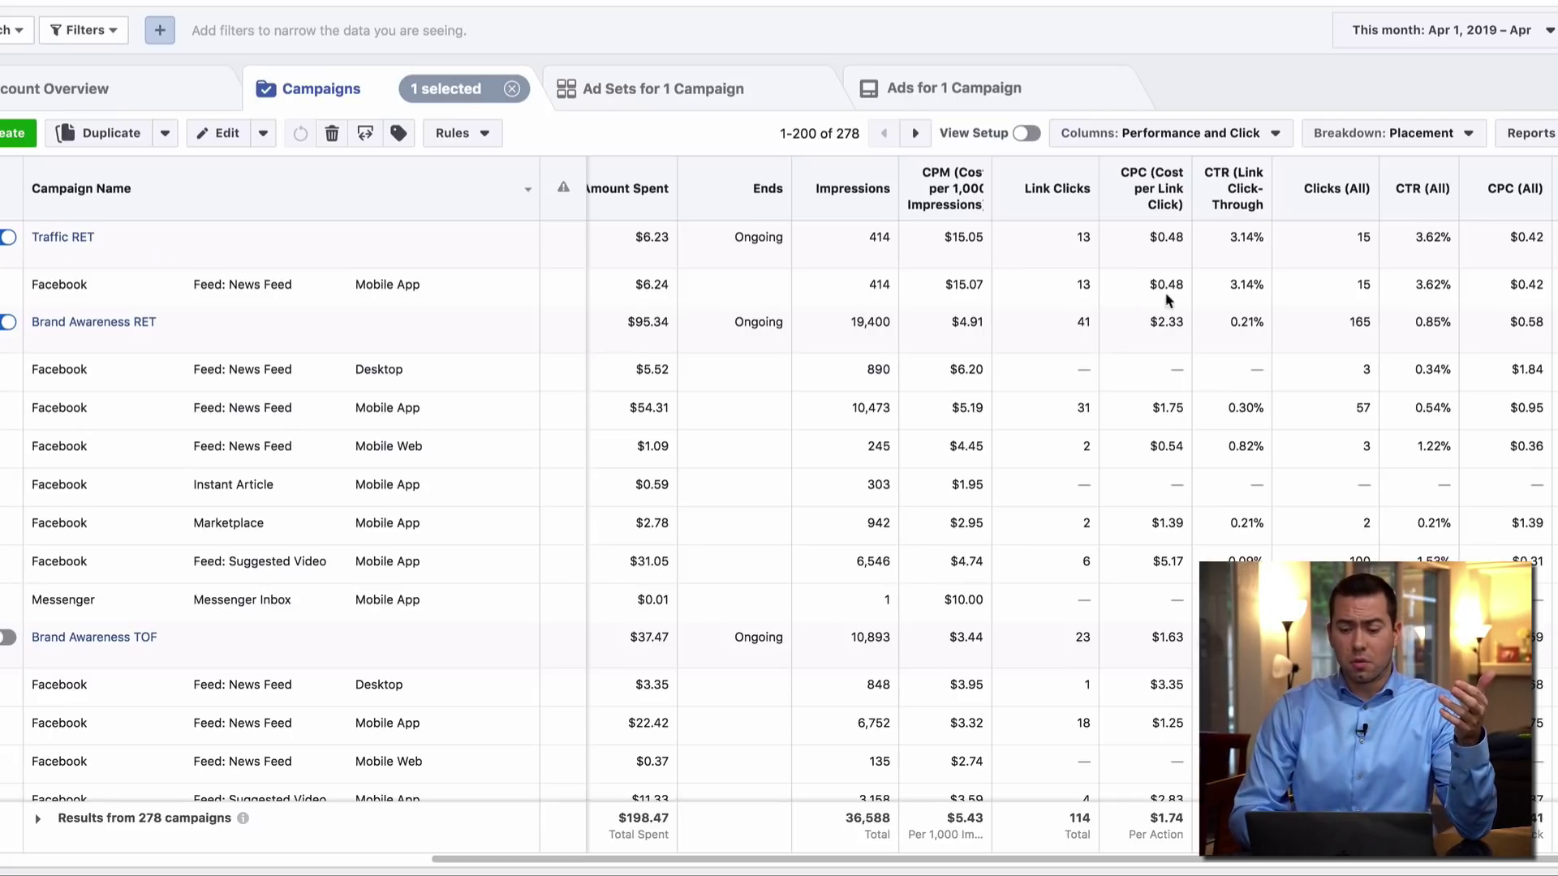
mouse_move(1239, 283)
left_mouse_down()
mouse_move(1256, 282)
mouse_move(1228, 285)
left_mouse_up()
left_click(1257, 283)
left_click(1228, 285)
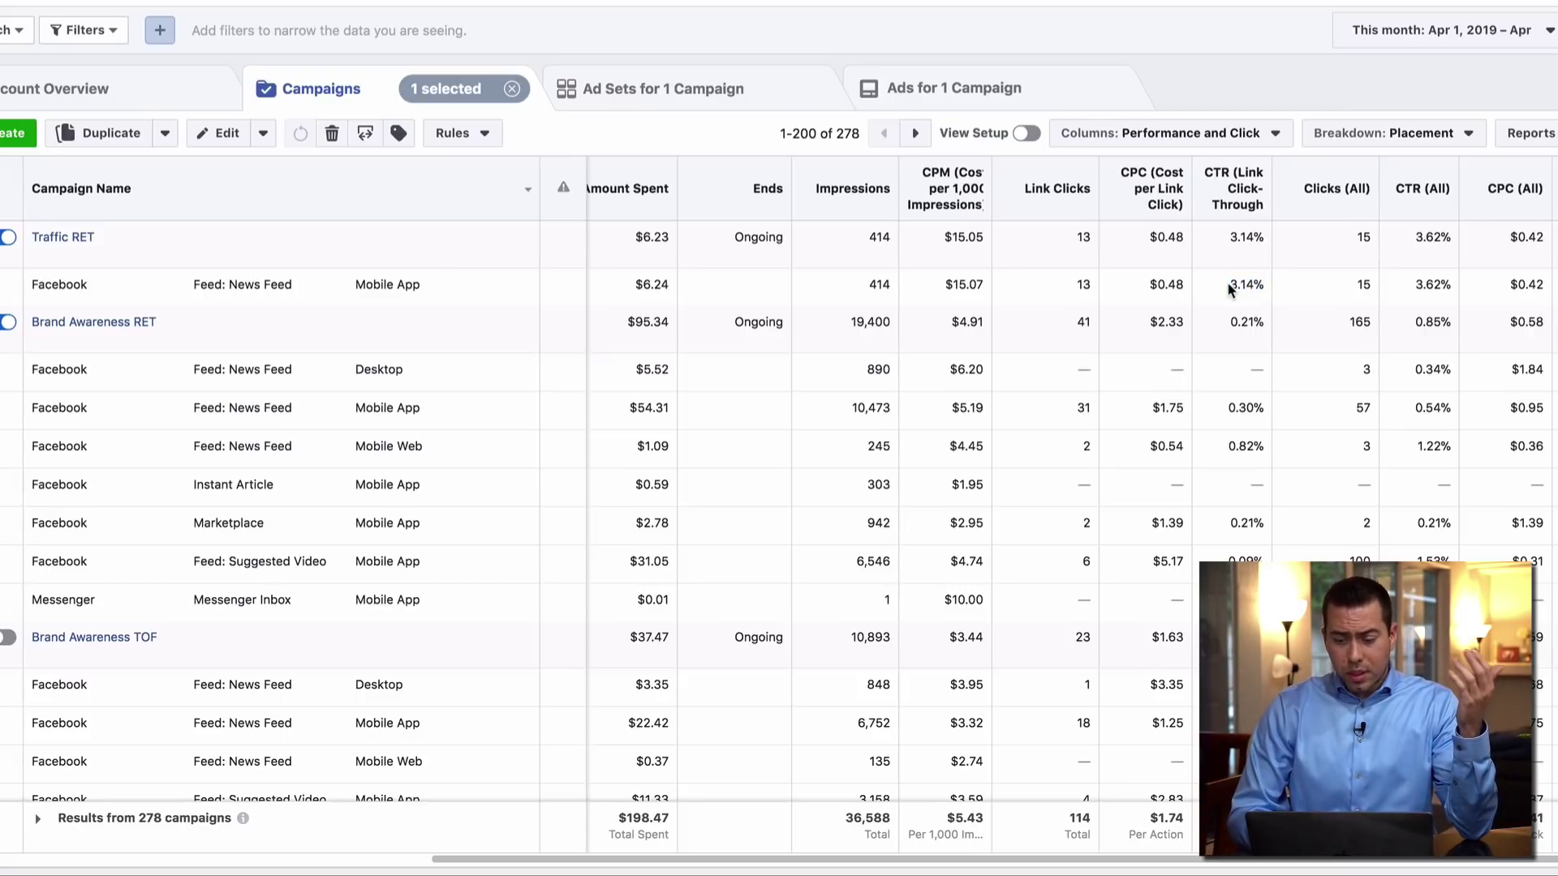
scroll(1229, 284, "down", 1)
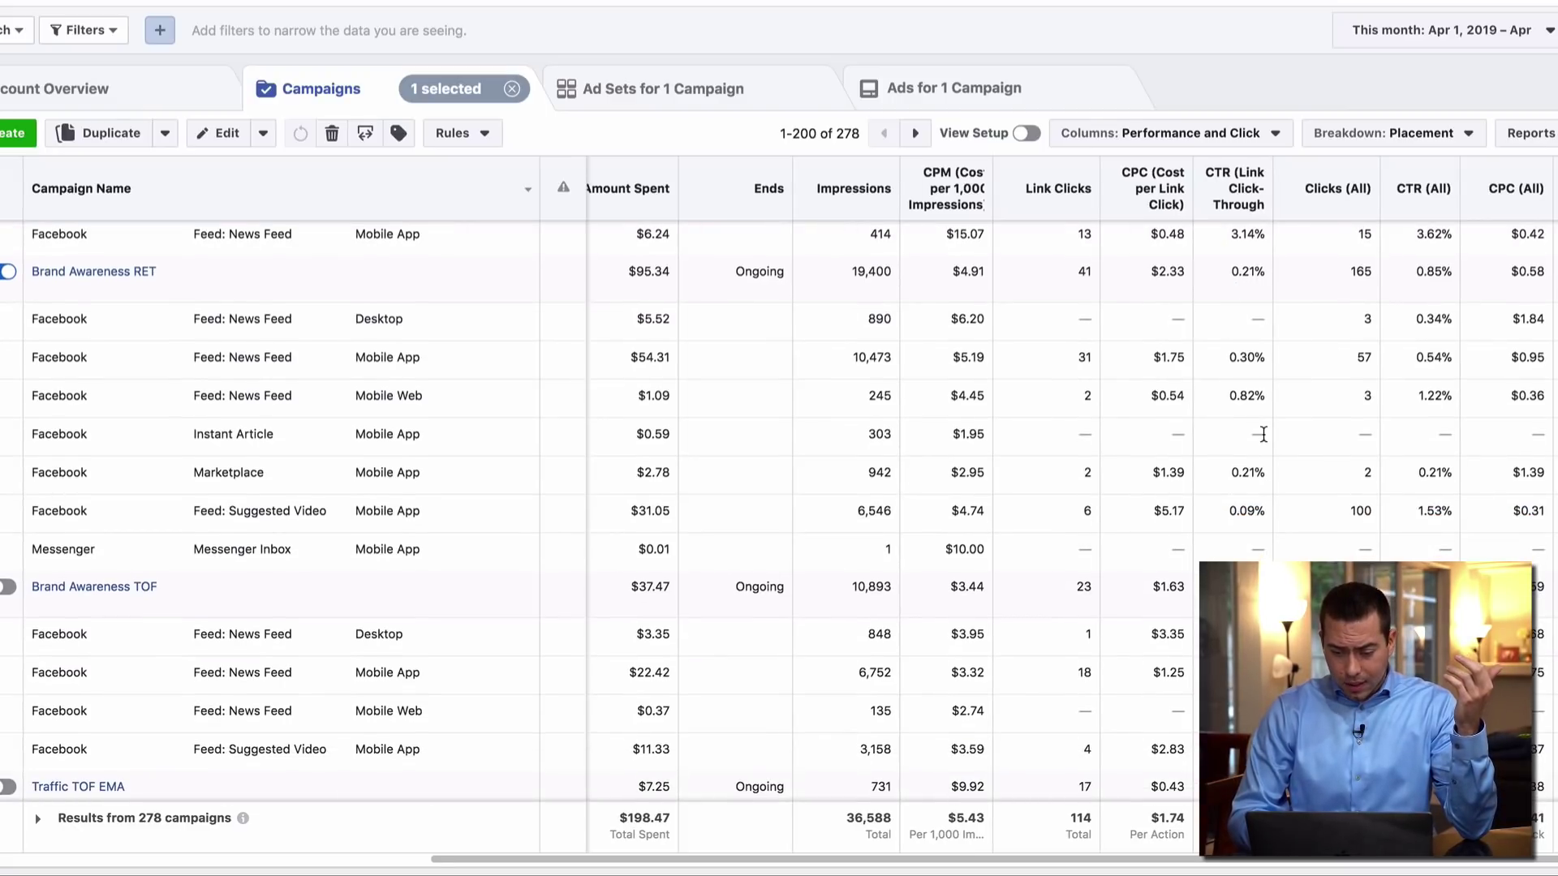
left_click_drag(1264, 435, 211, 391)
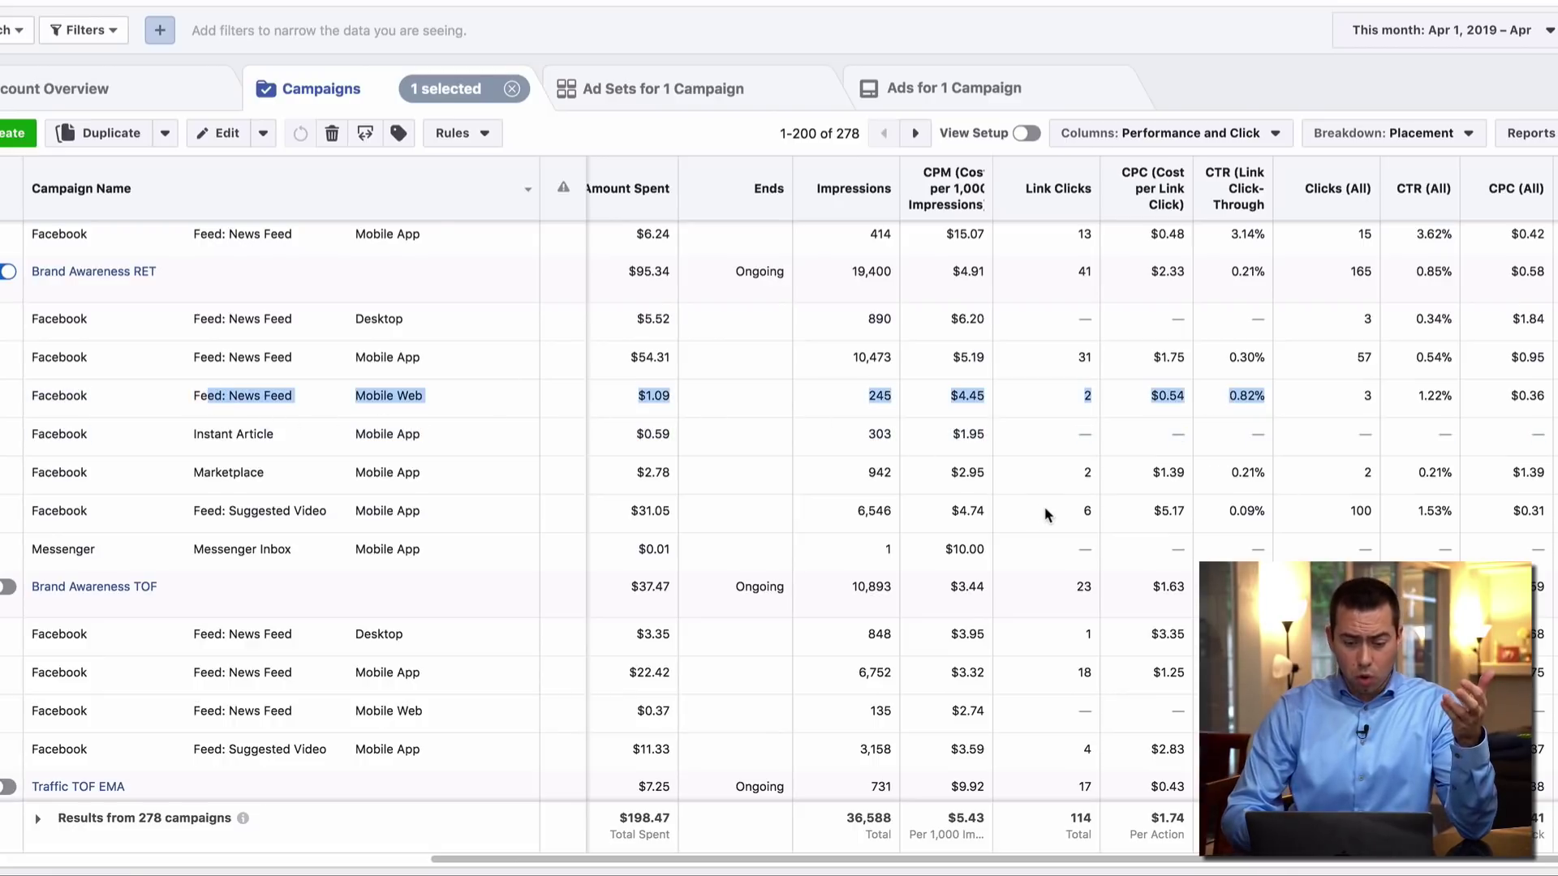
scroll(1185, 461, "down", 2)
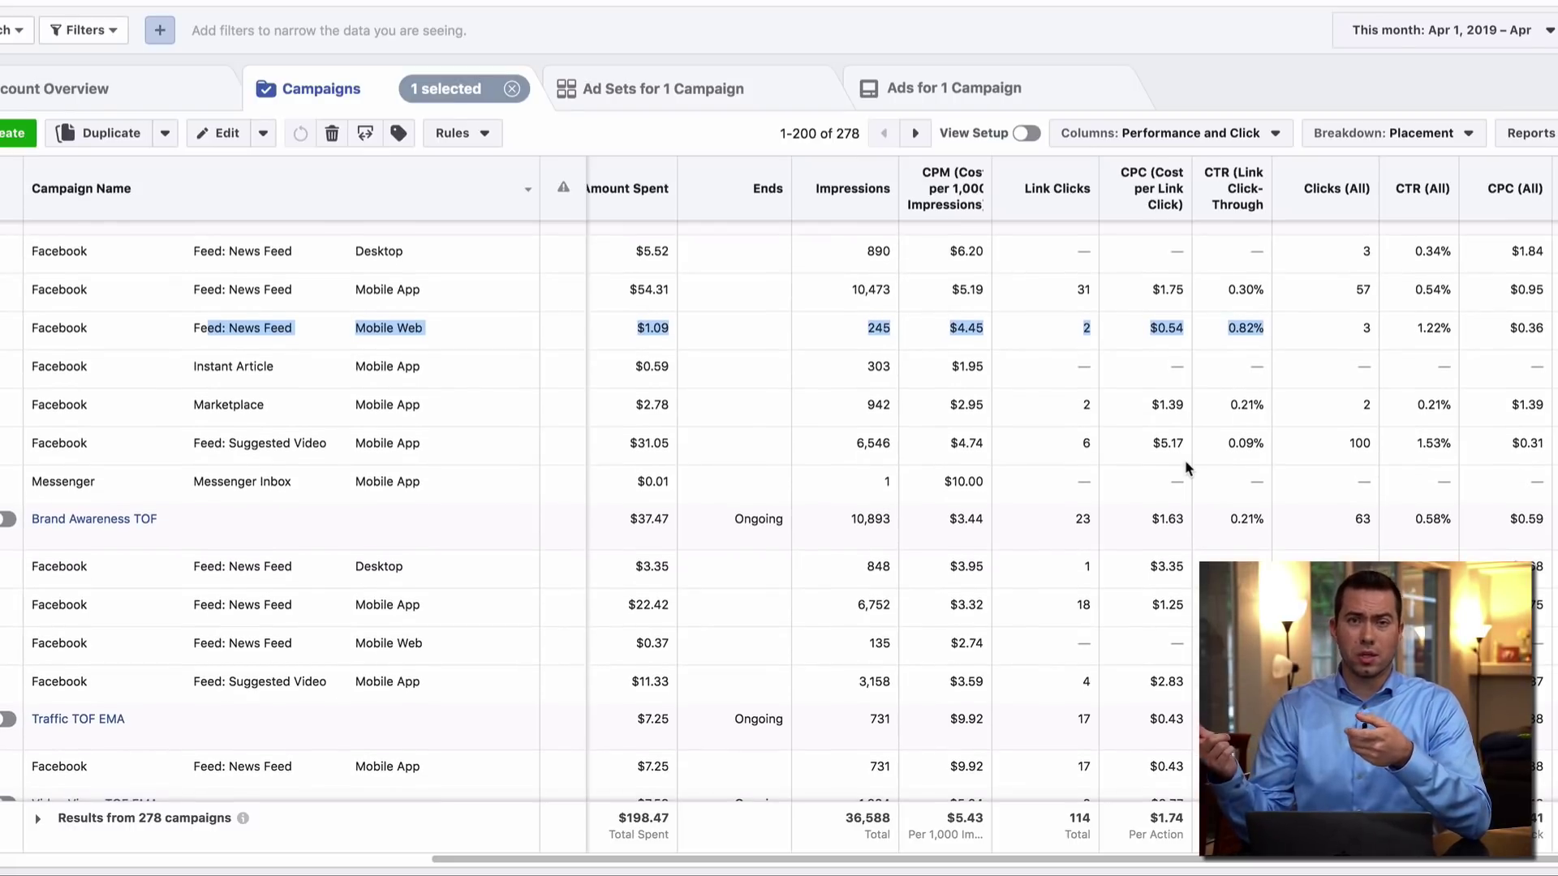
left_click(1238, 435)
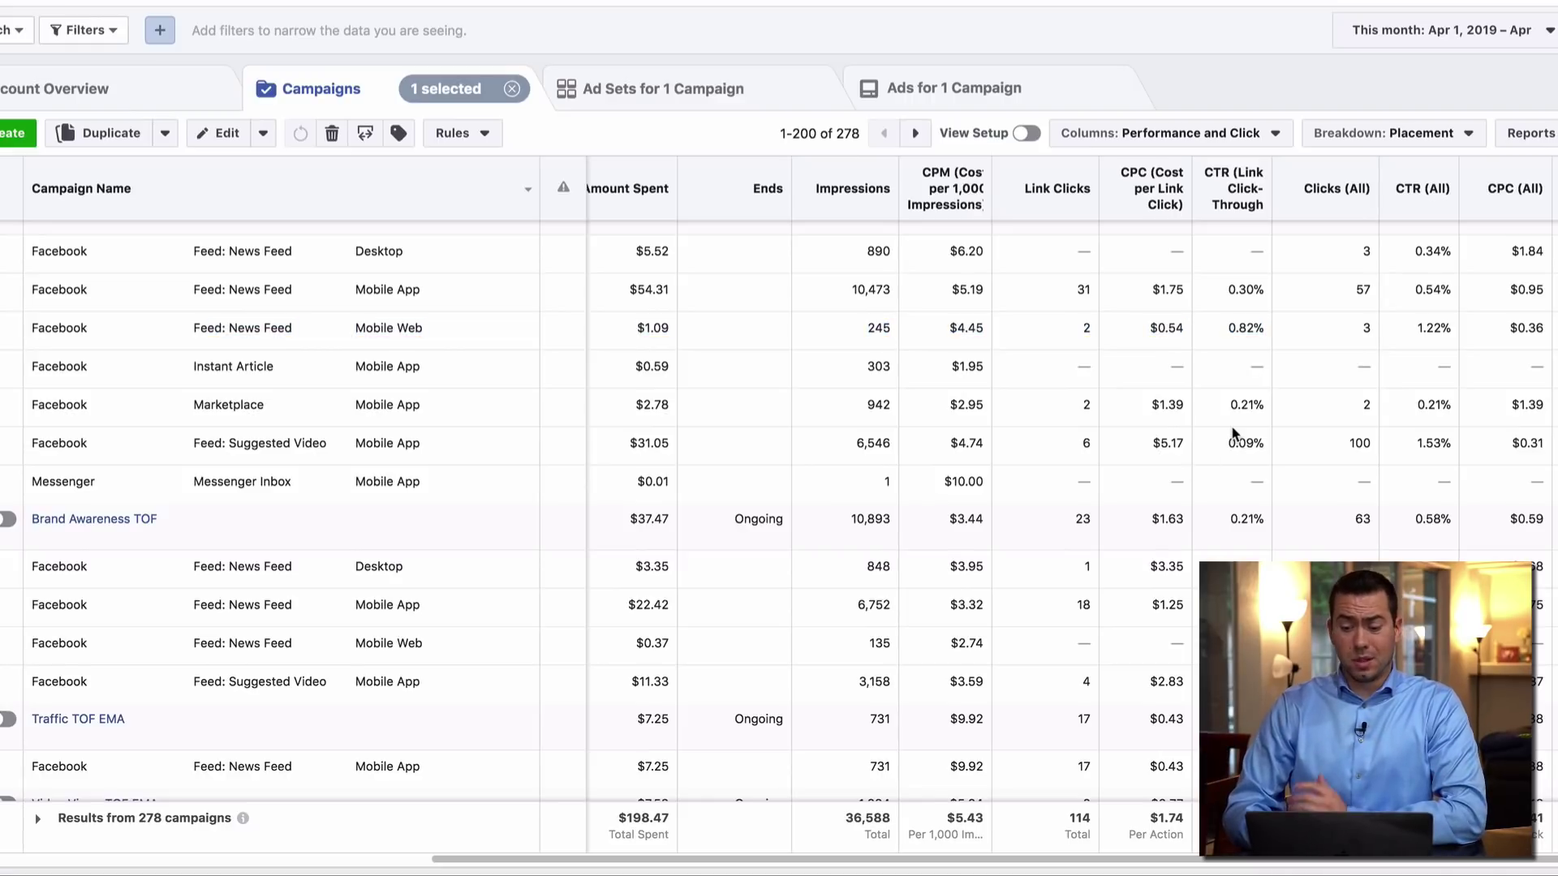
scroll(1213, 419, "up", 1)
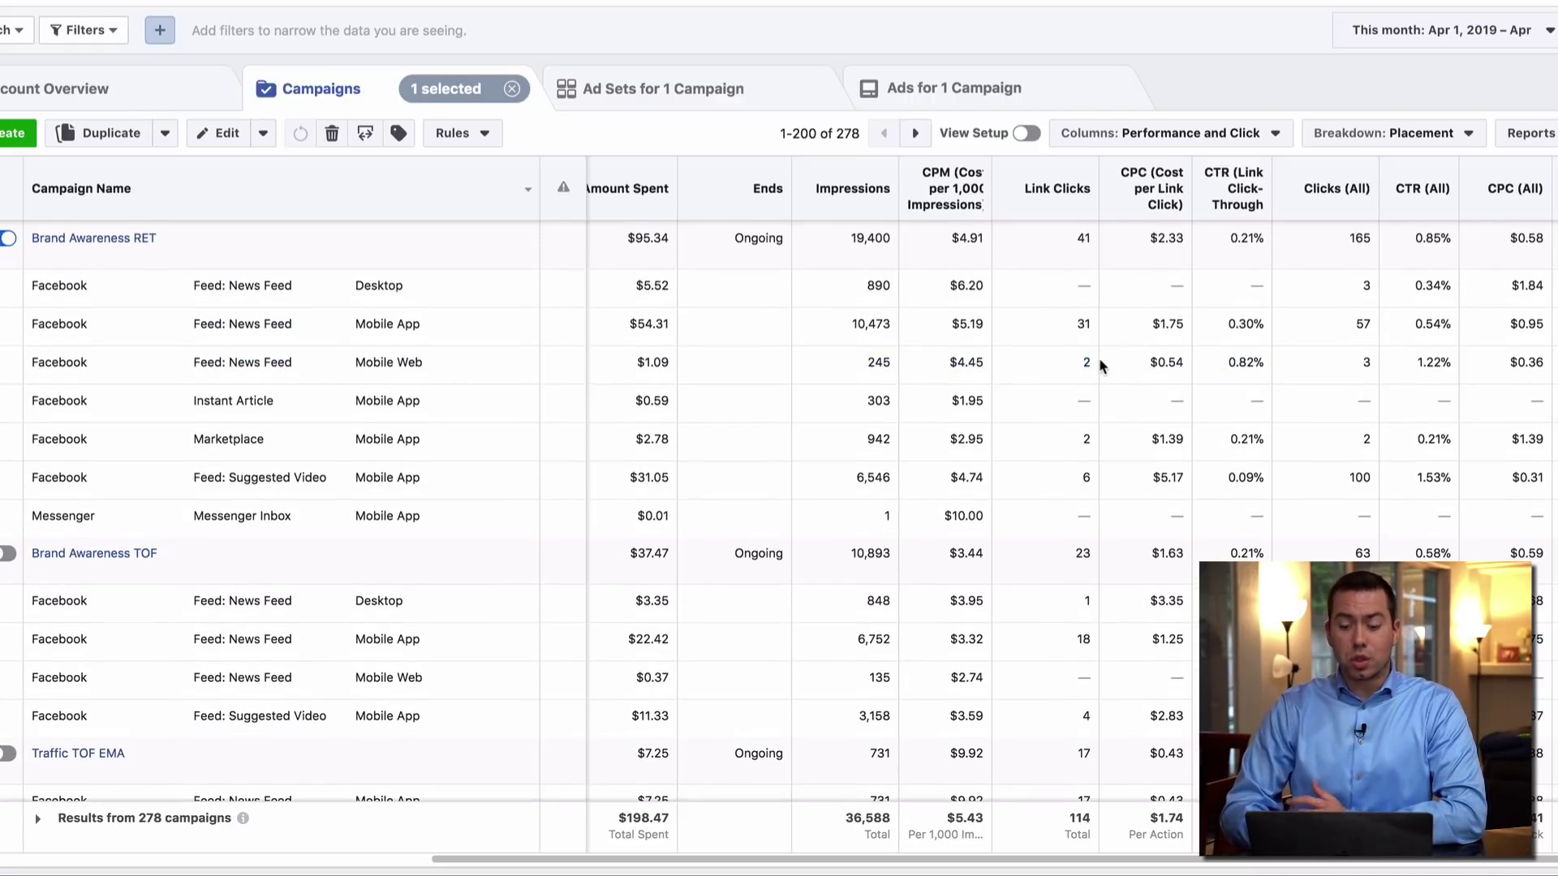
Compare Brand Awareness RET's link clicks and click-through rates between the News Feed mobile app and mobile web placements
left_click_drag(1265, 324, 1087, 323)
left_click(1087, 320)
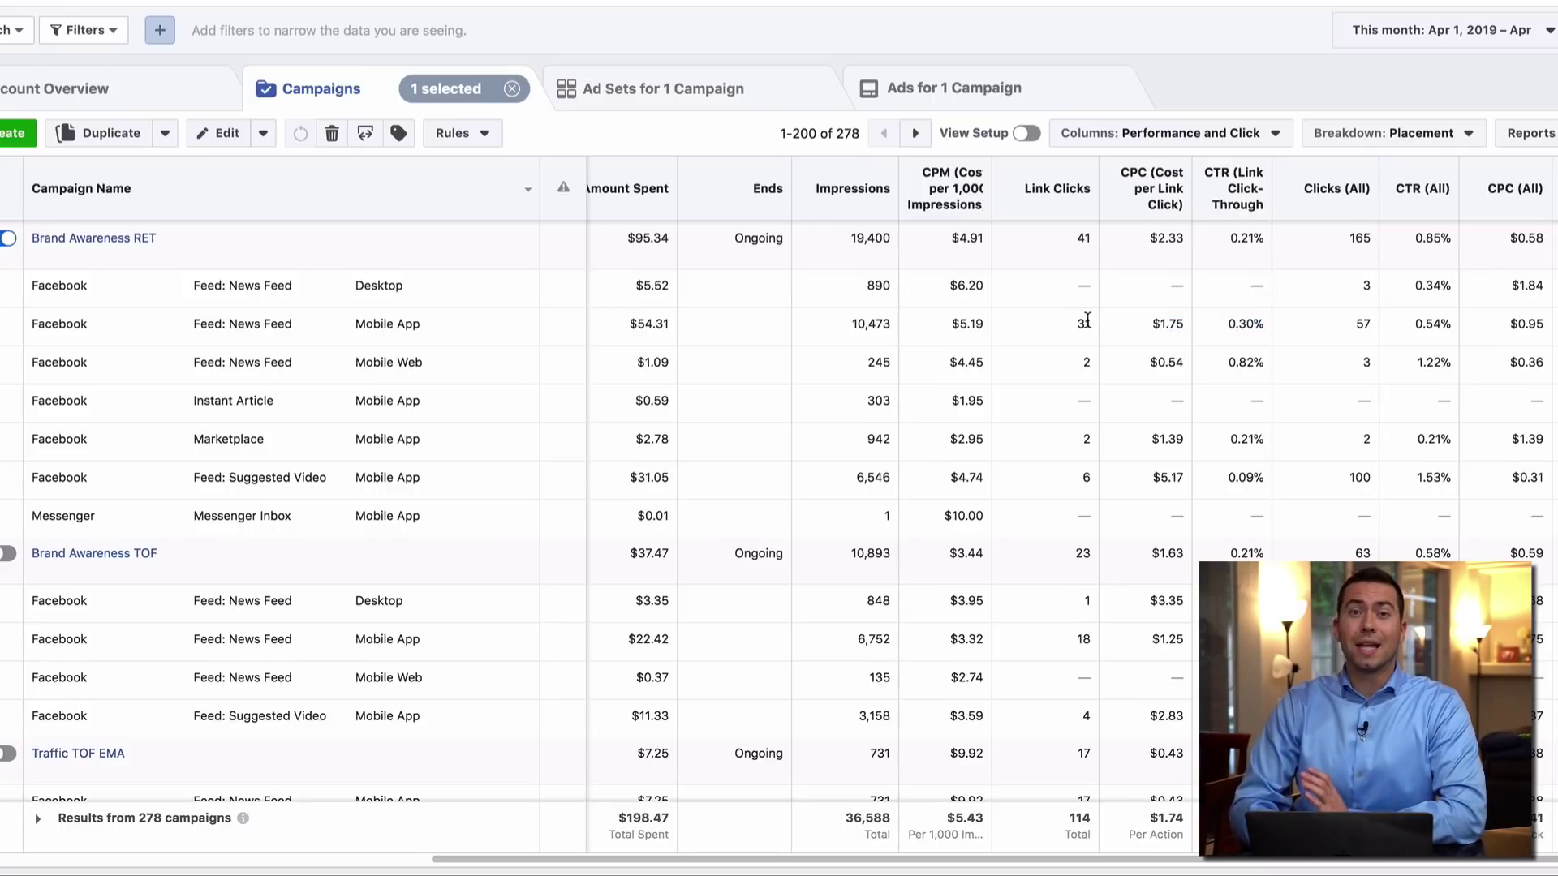
double_click(1085, 363)
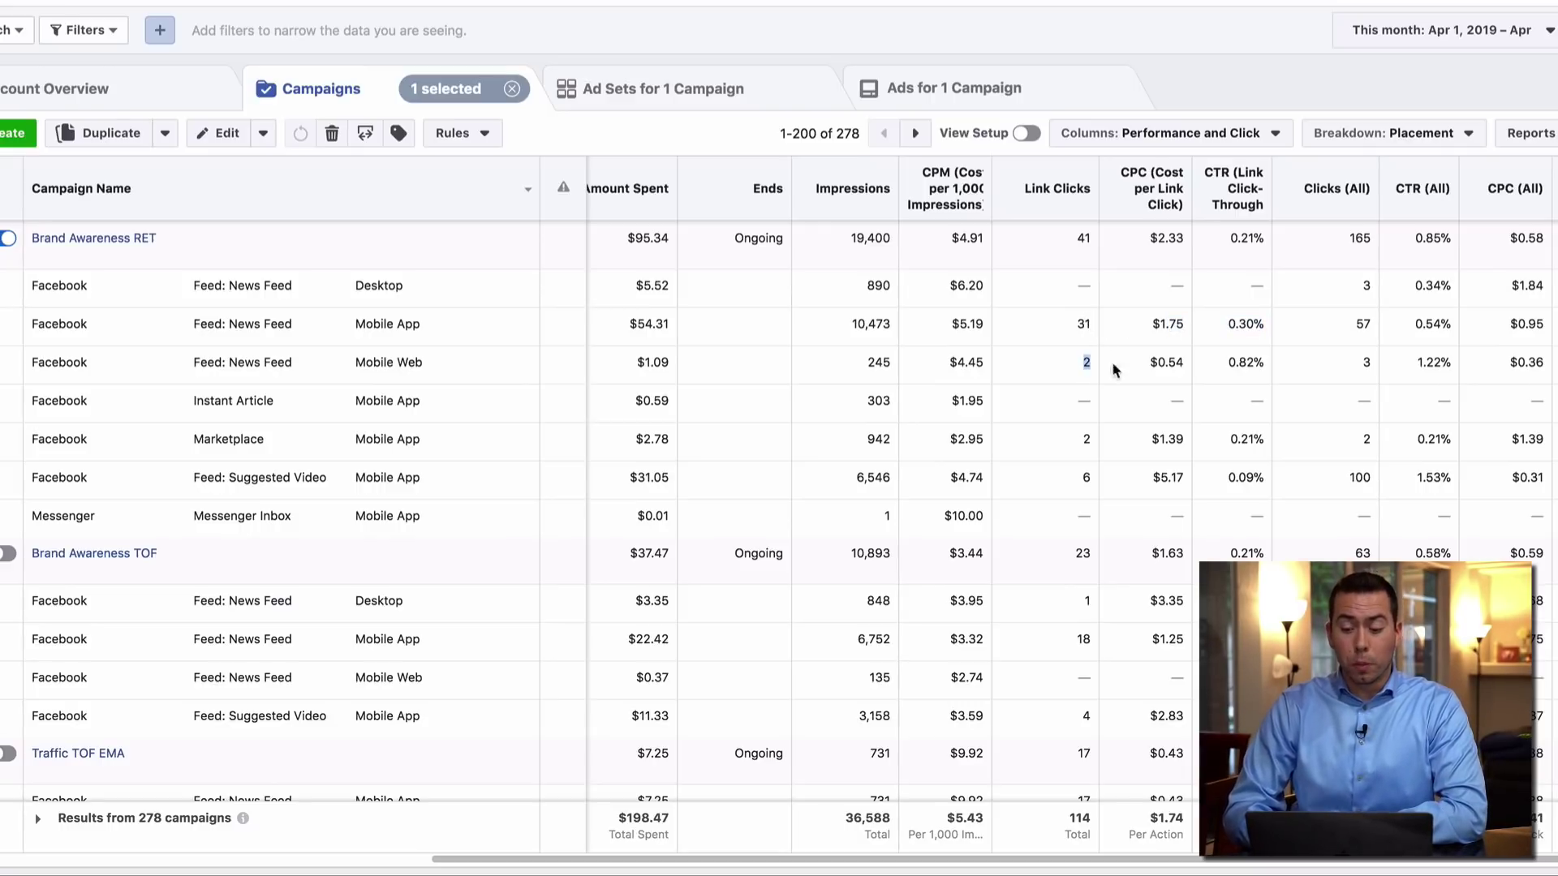
left_click_drag(1234, 368, 1268, 375)
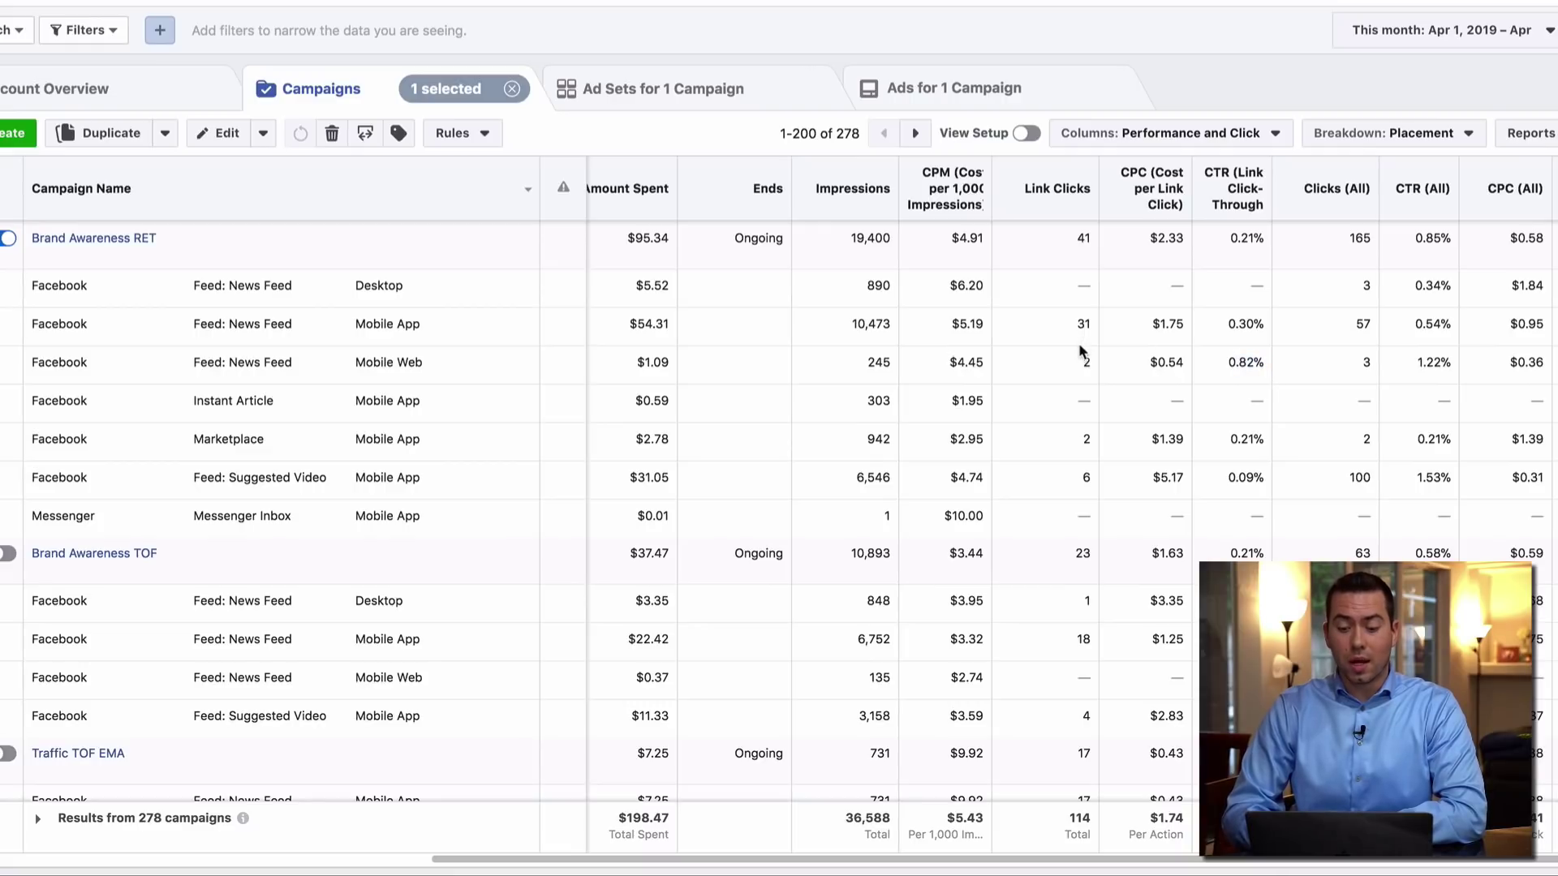
left_click_drag(1077, 323, 1099, 324)
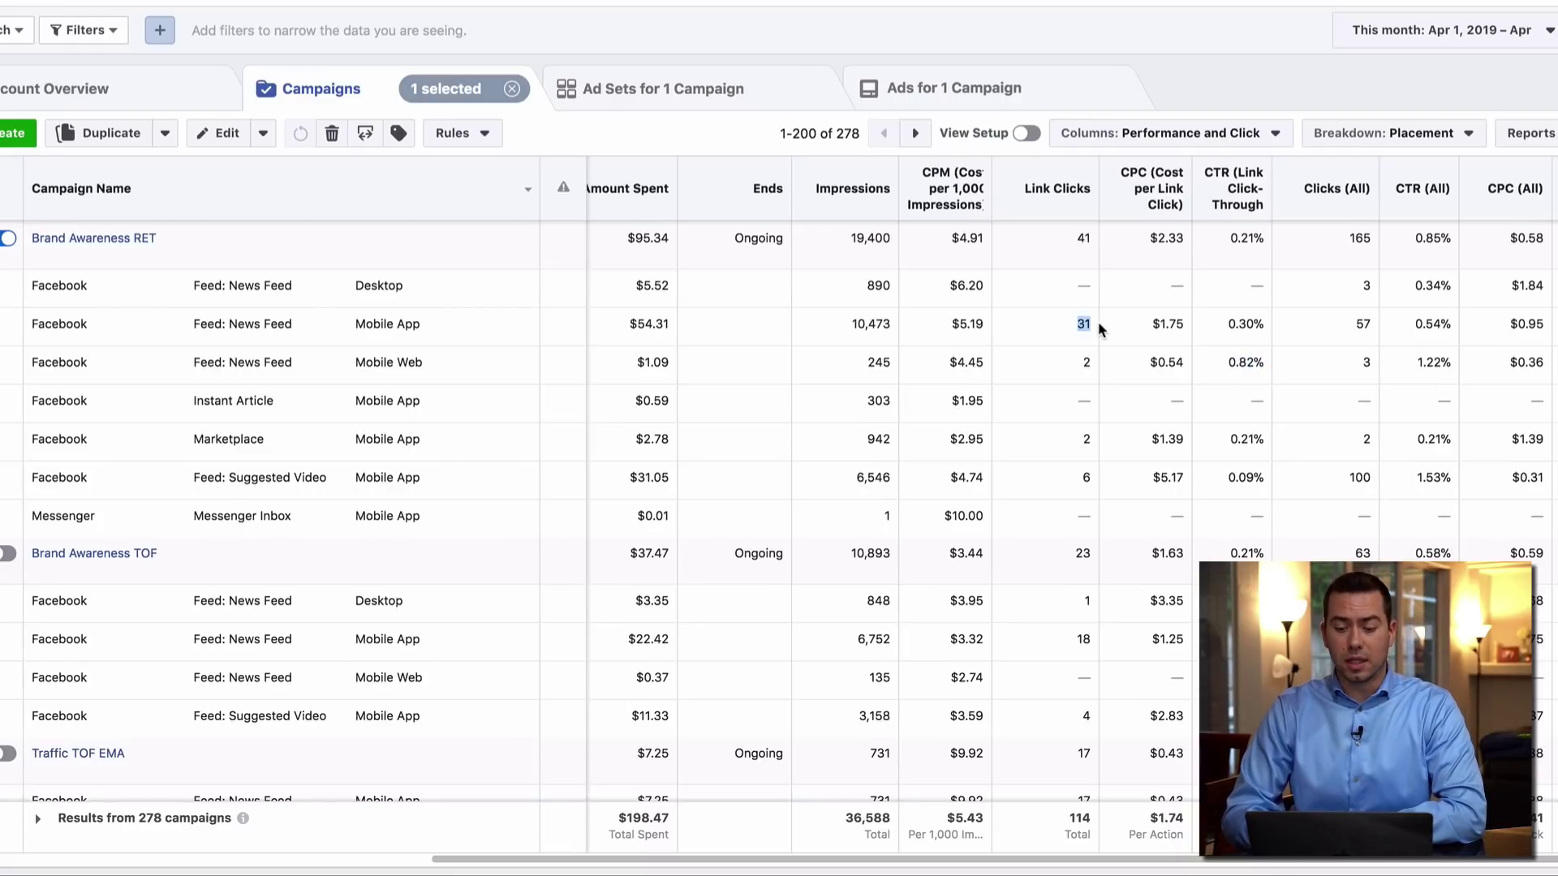
left_click(1096, 331)
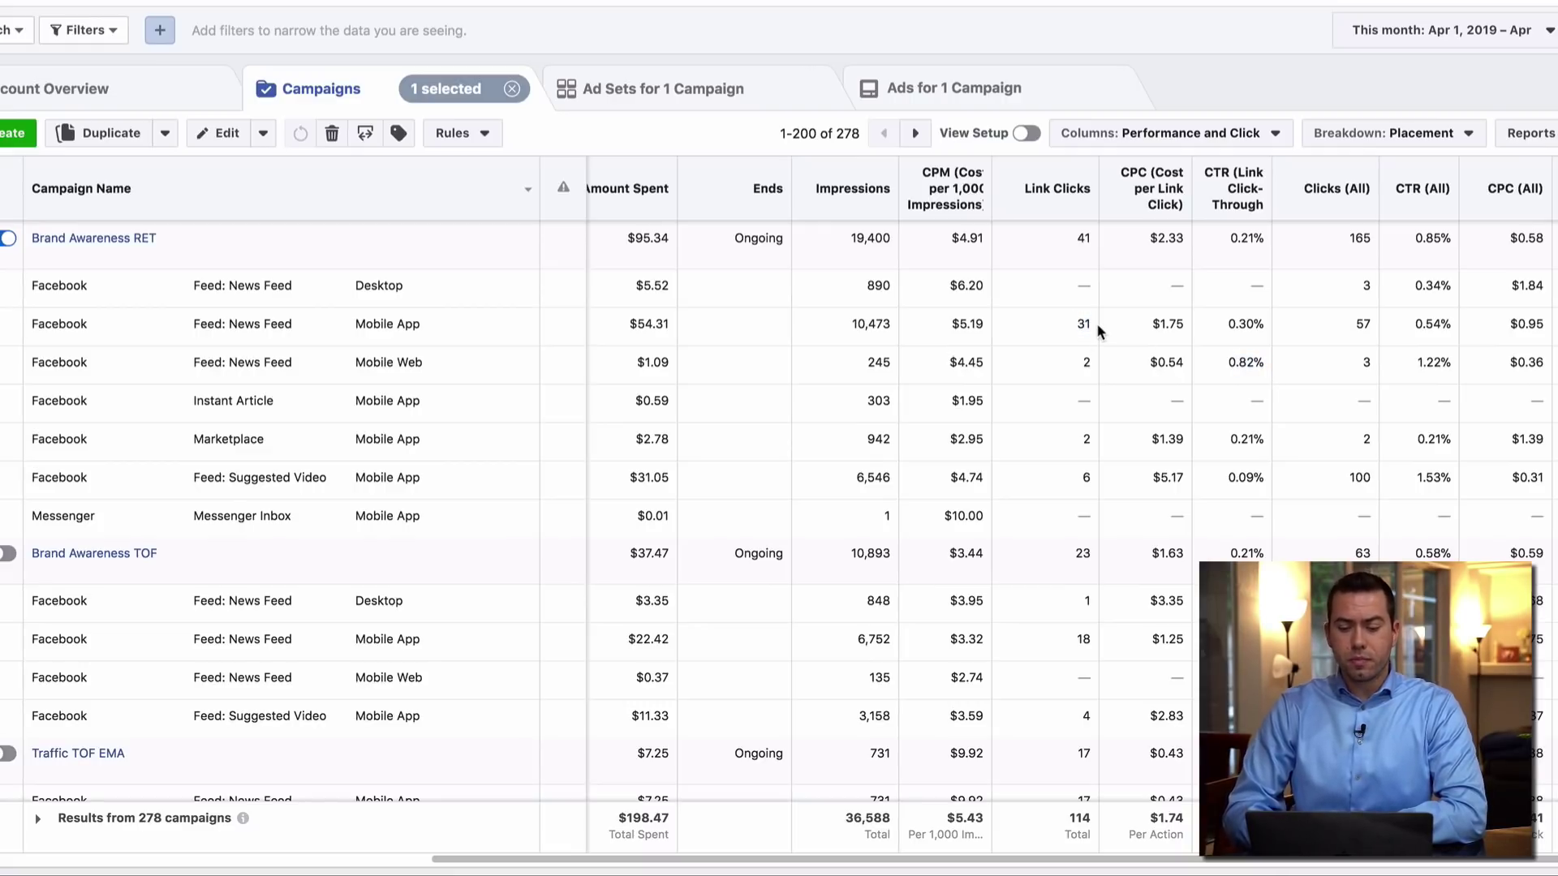
left_click_drag(1256, 324, 239, 327)
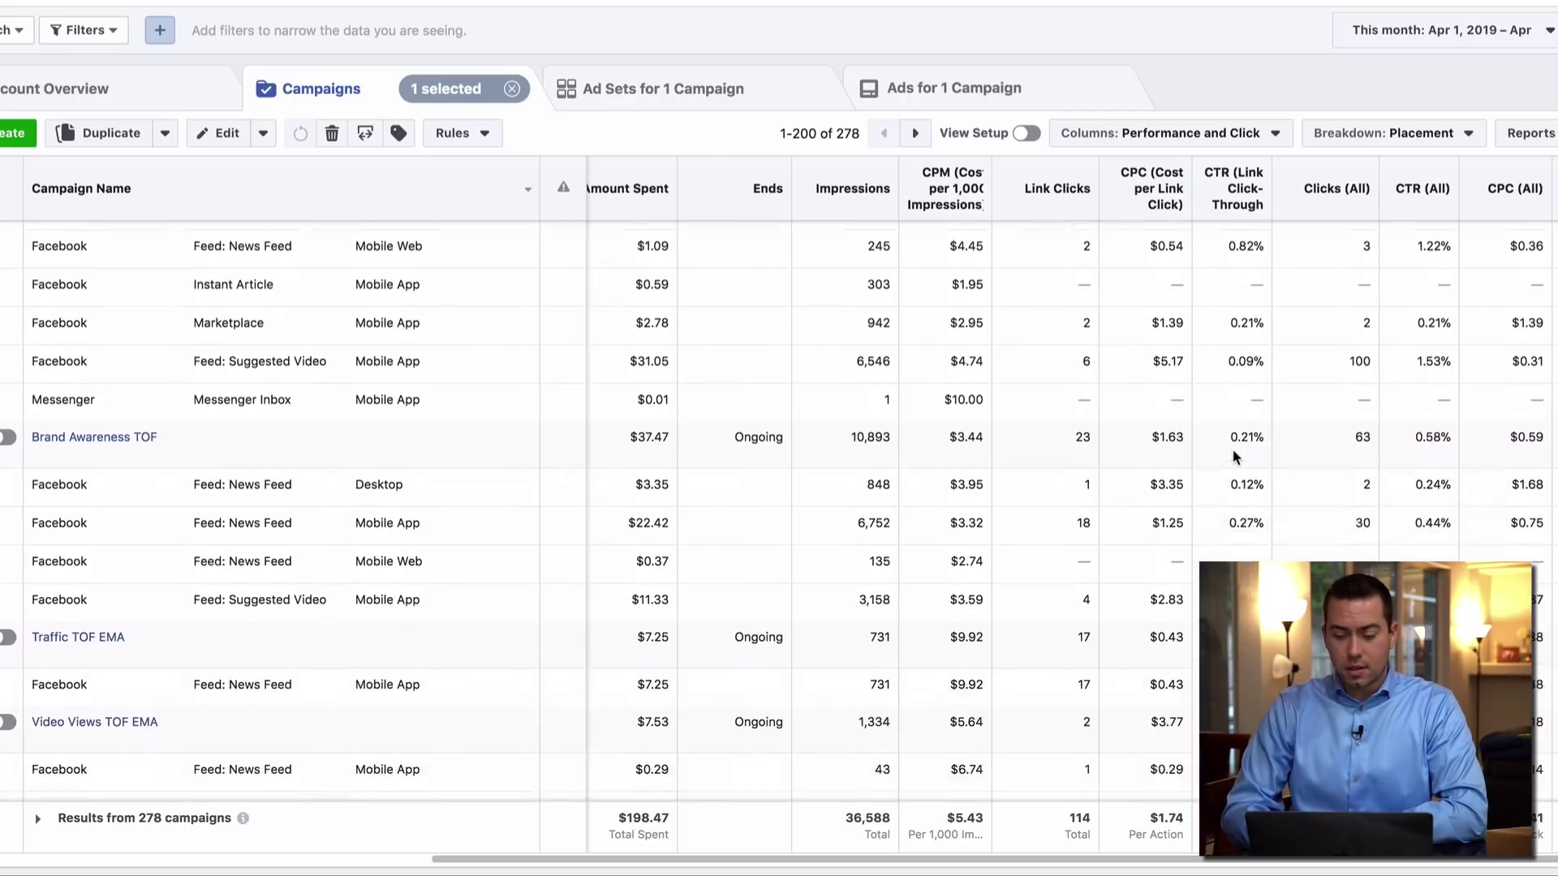
Examine the link clicks and click-through rate of Brand Awareness TOF's News Feed mobile app placement against the other campaigns
scroll(1225, 454, "down", 2)
double_click(1085, 440)
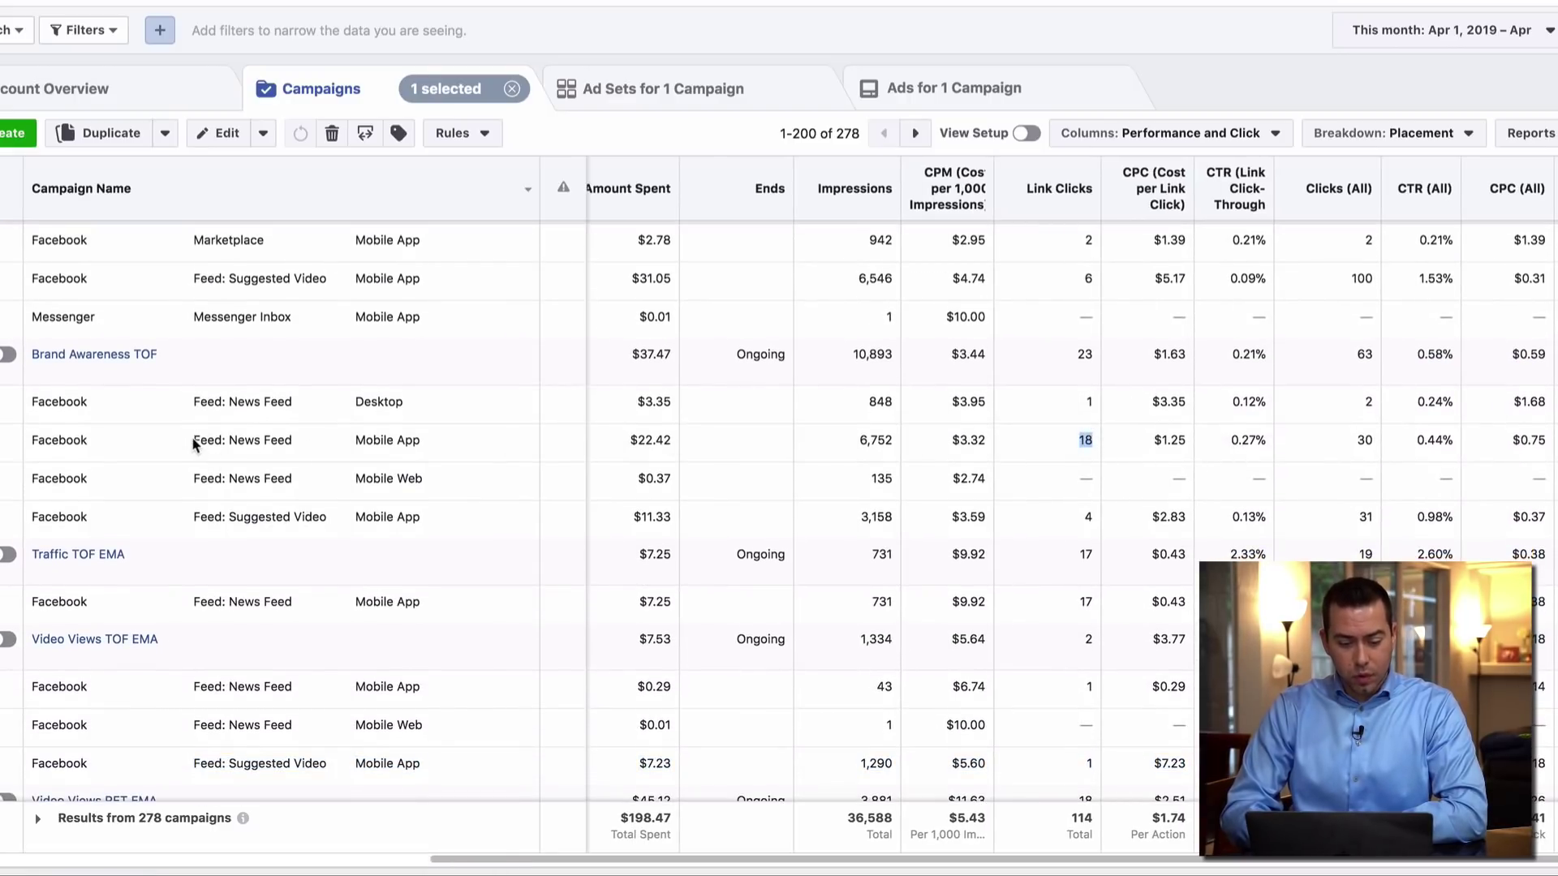
left_click_drag(193, 439, 1292, 458)
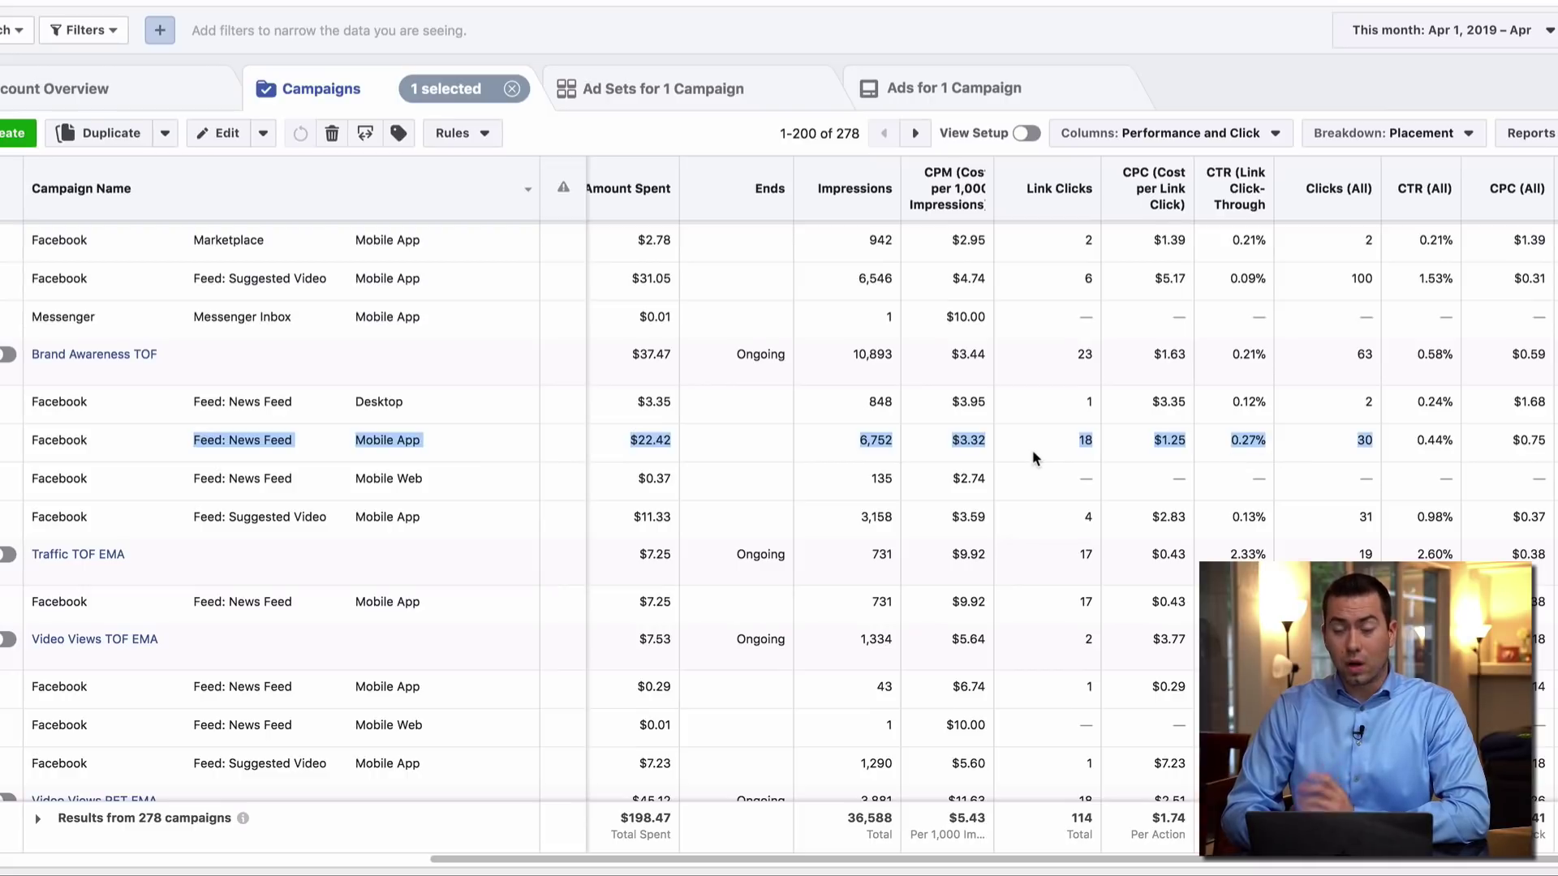
scroll(1035, 458, "down", 3)
scroll(1035, 458, "up", 4)
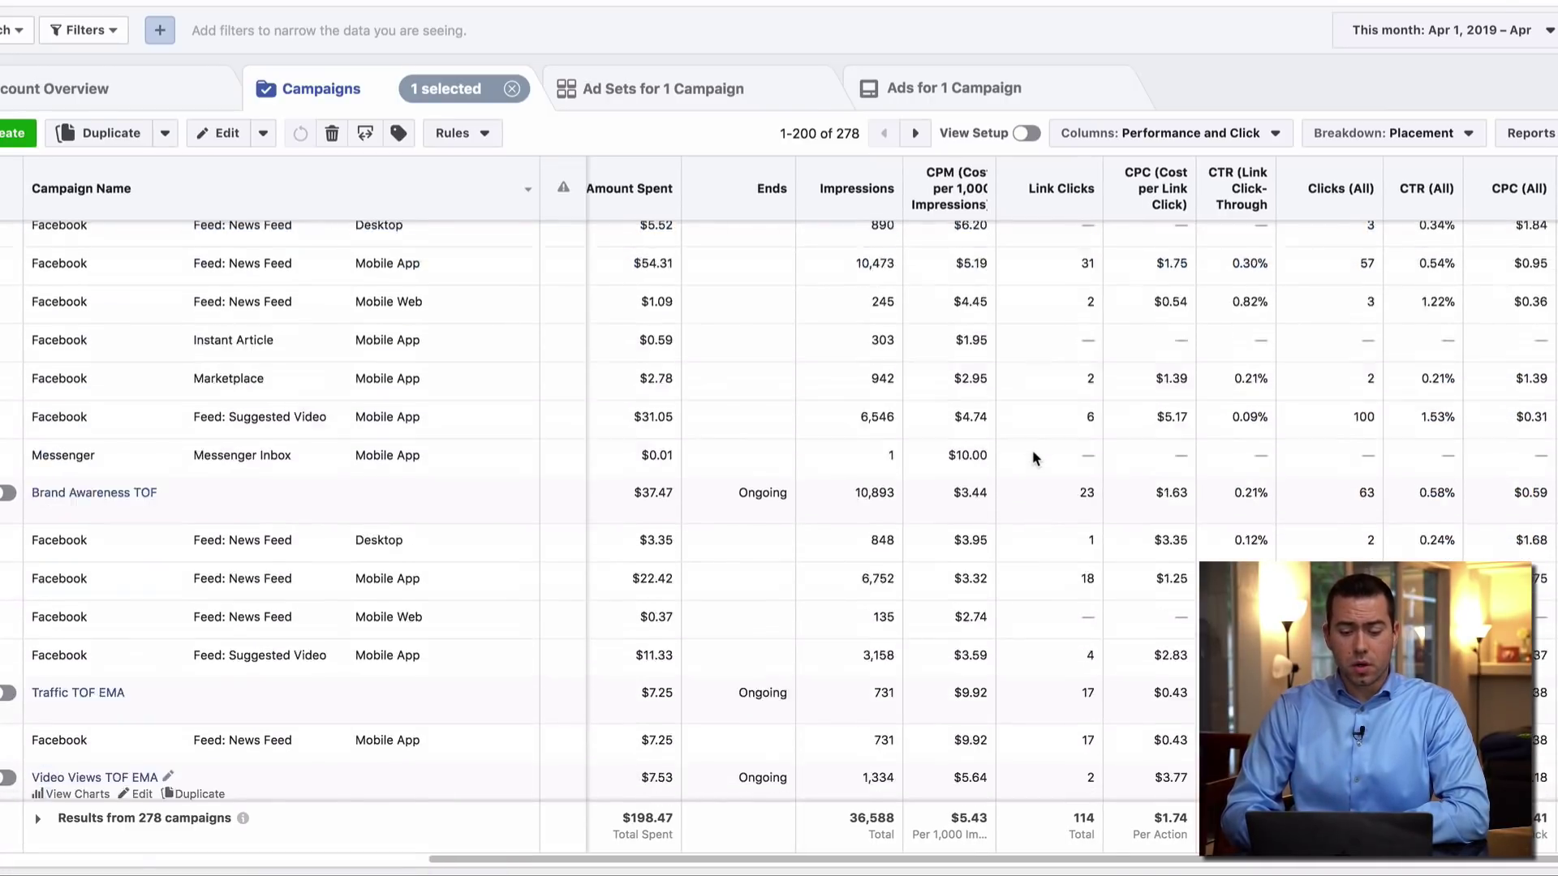
scroll(1032, 459, "up", 2)
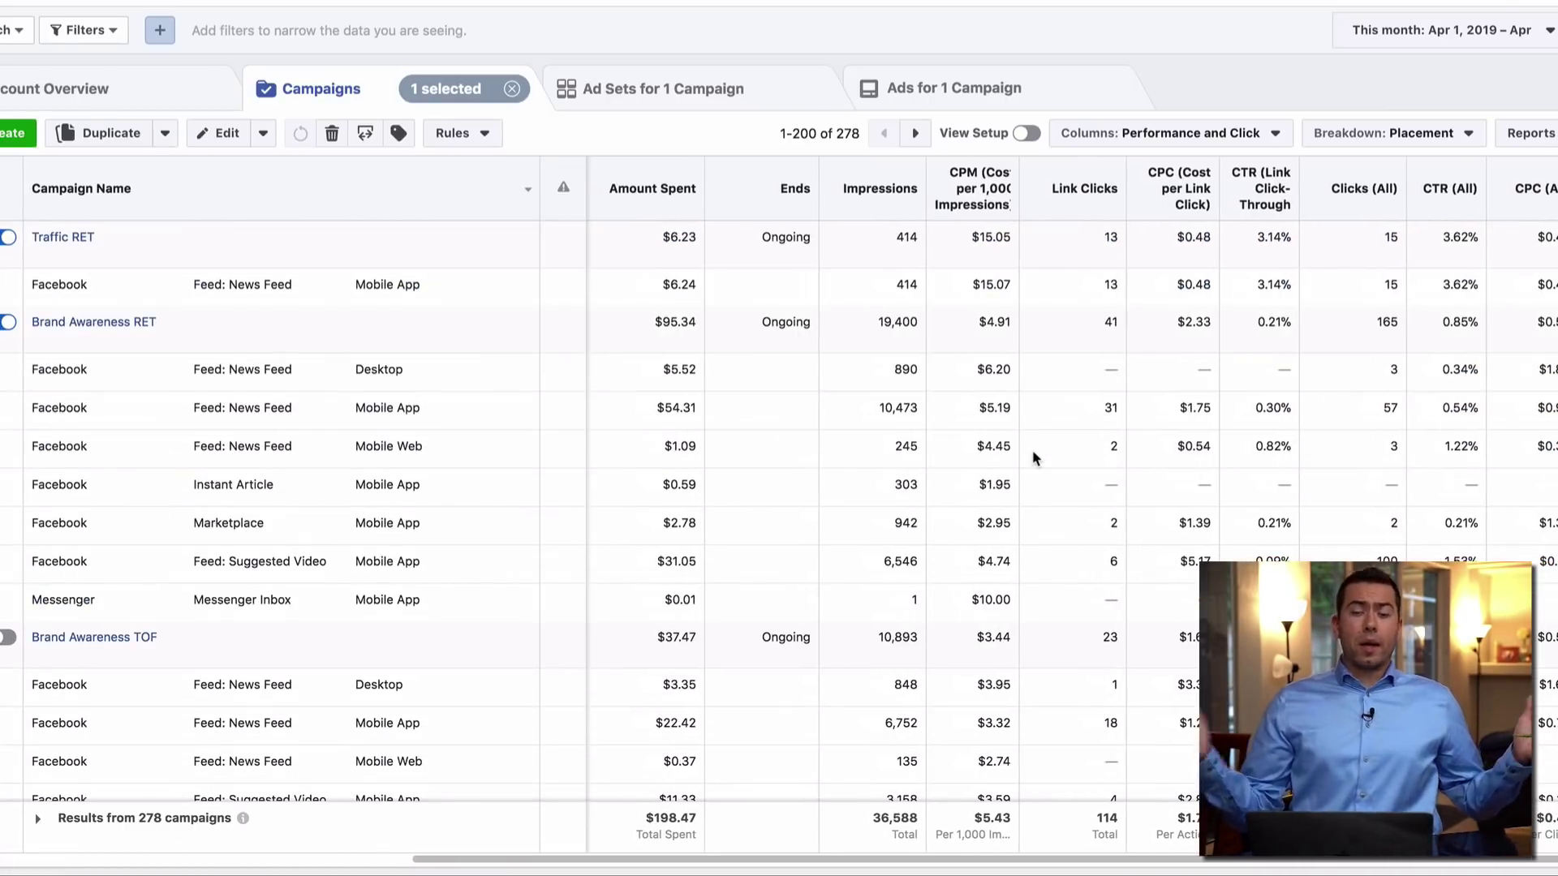